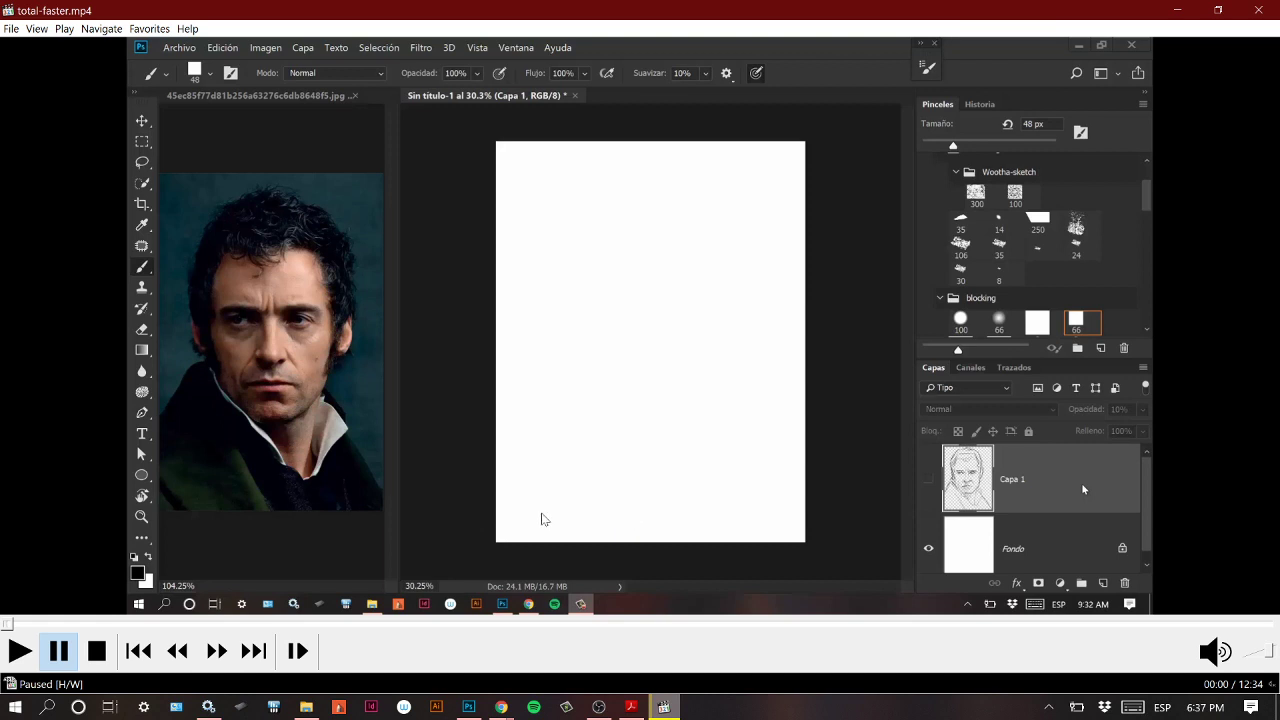
Play the portrait time-lapse from the start, pause it at 01:34 and rewind to the flat blocking stage at 00:40.
left_click(19, 651)
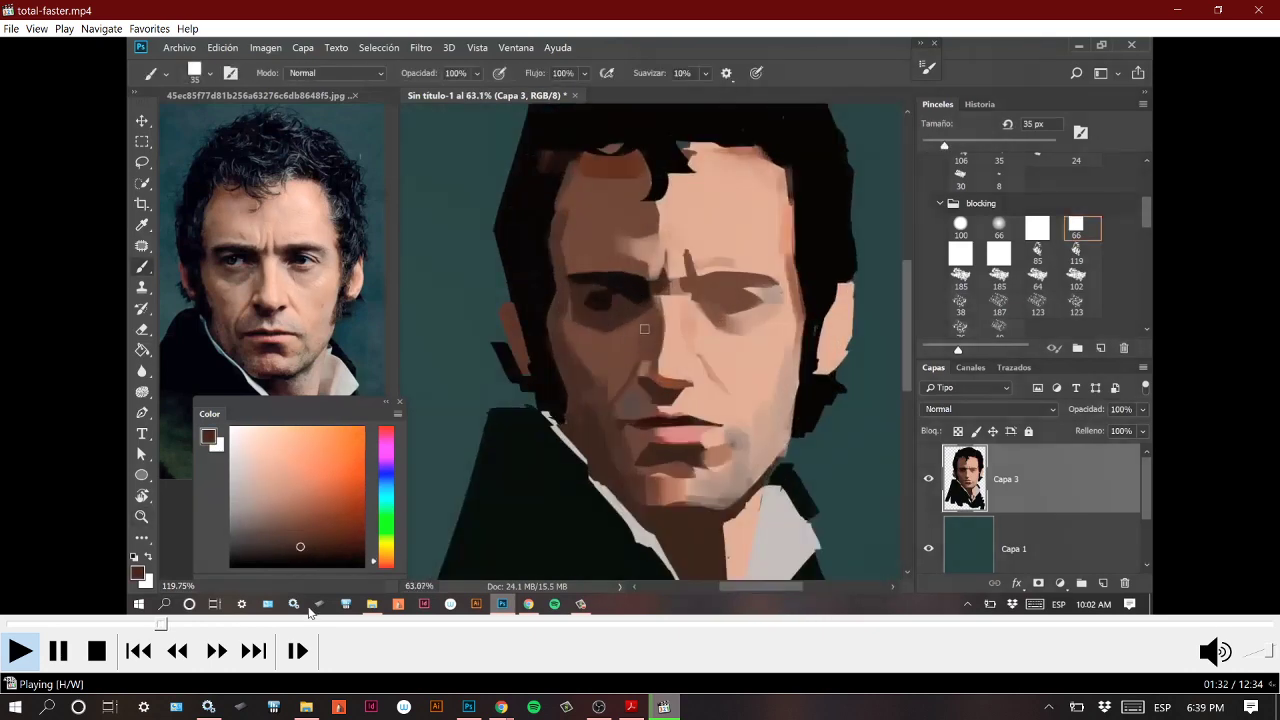
left_click(59, 650)
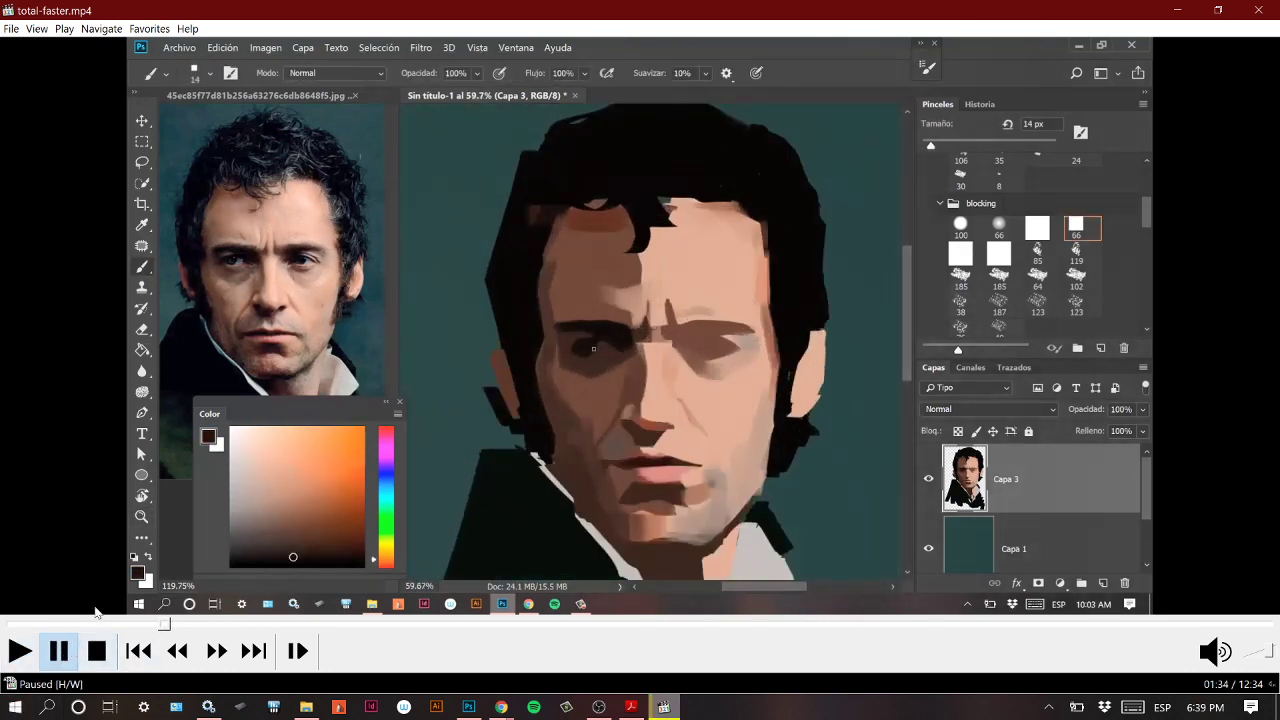
left_click(98, 625)
left_click(80, 626)
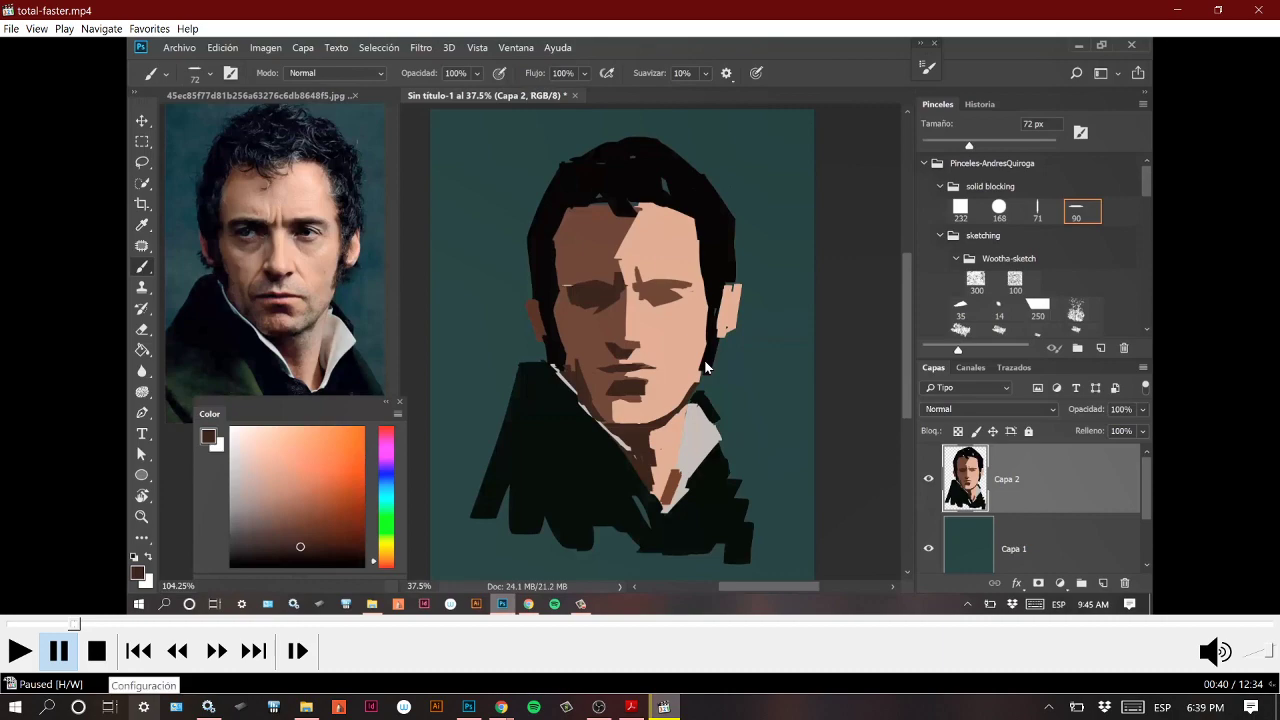
Switch to presentacion01.pdf in Acrobat Reader and go through the value slides from page 29 to the light-and-shadow head on page 36.
left_click(624, 706)
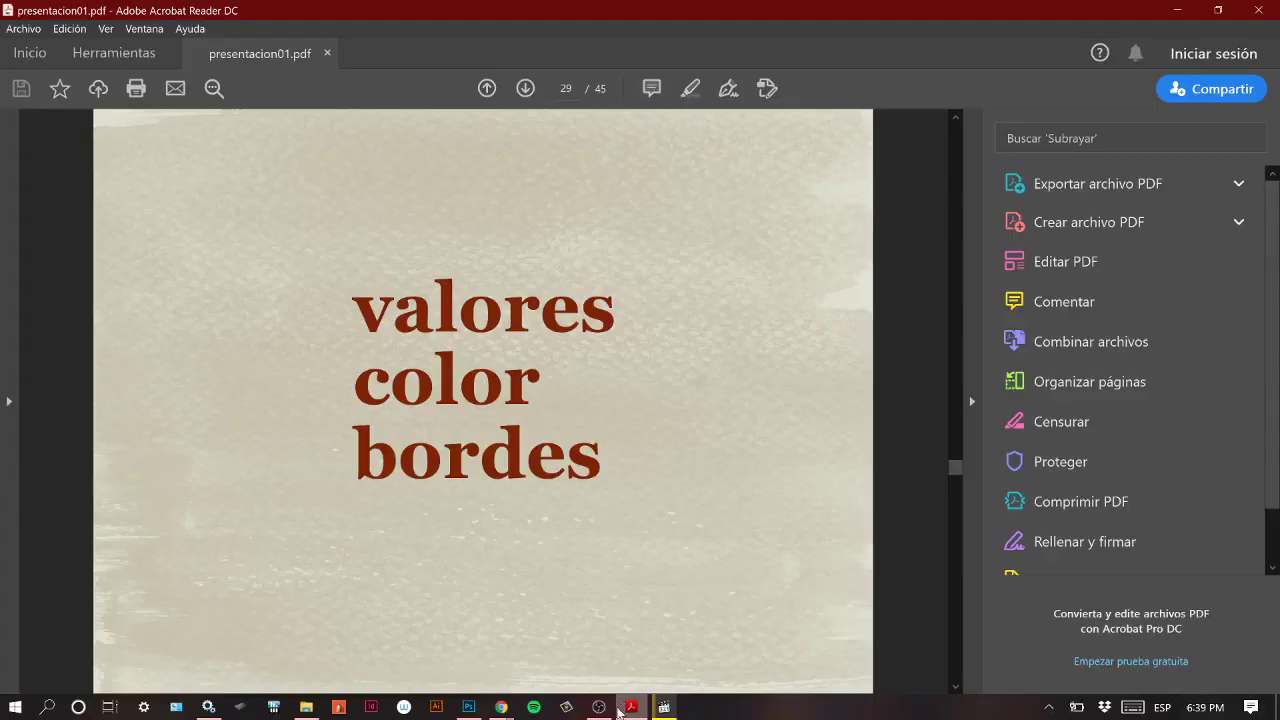
key("Right")
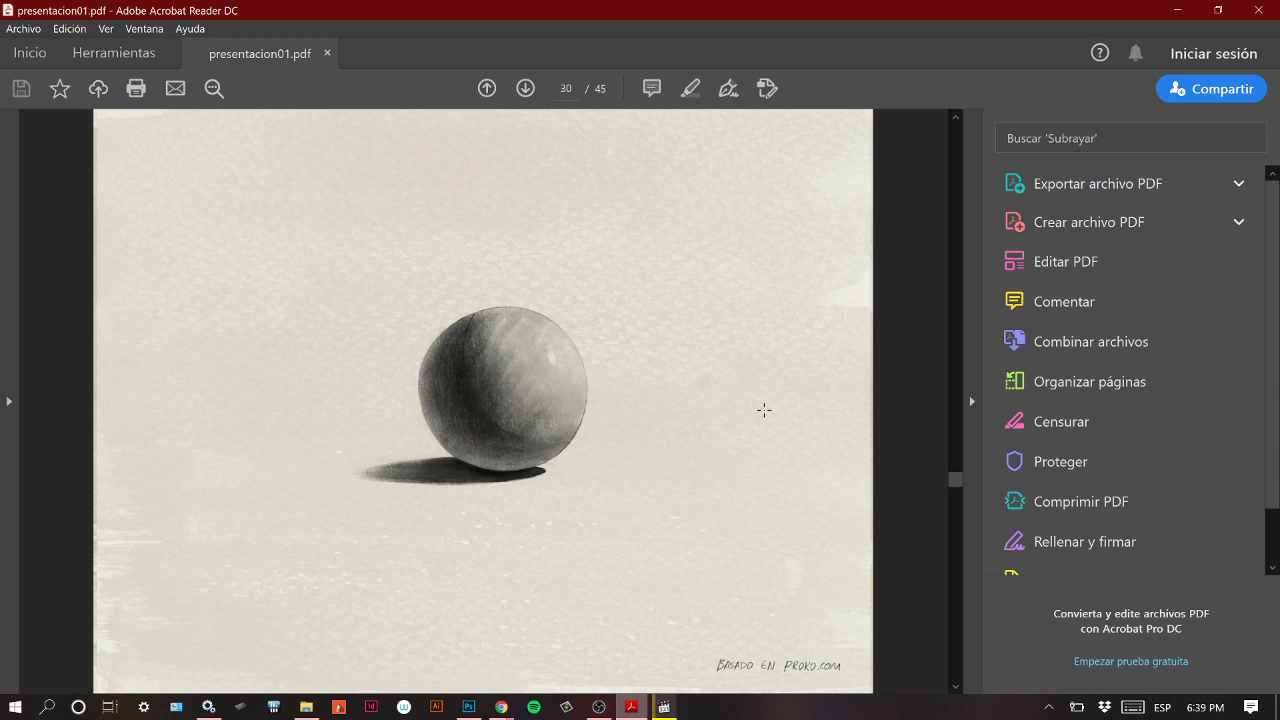
key("Right")
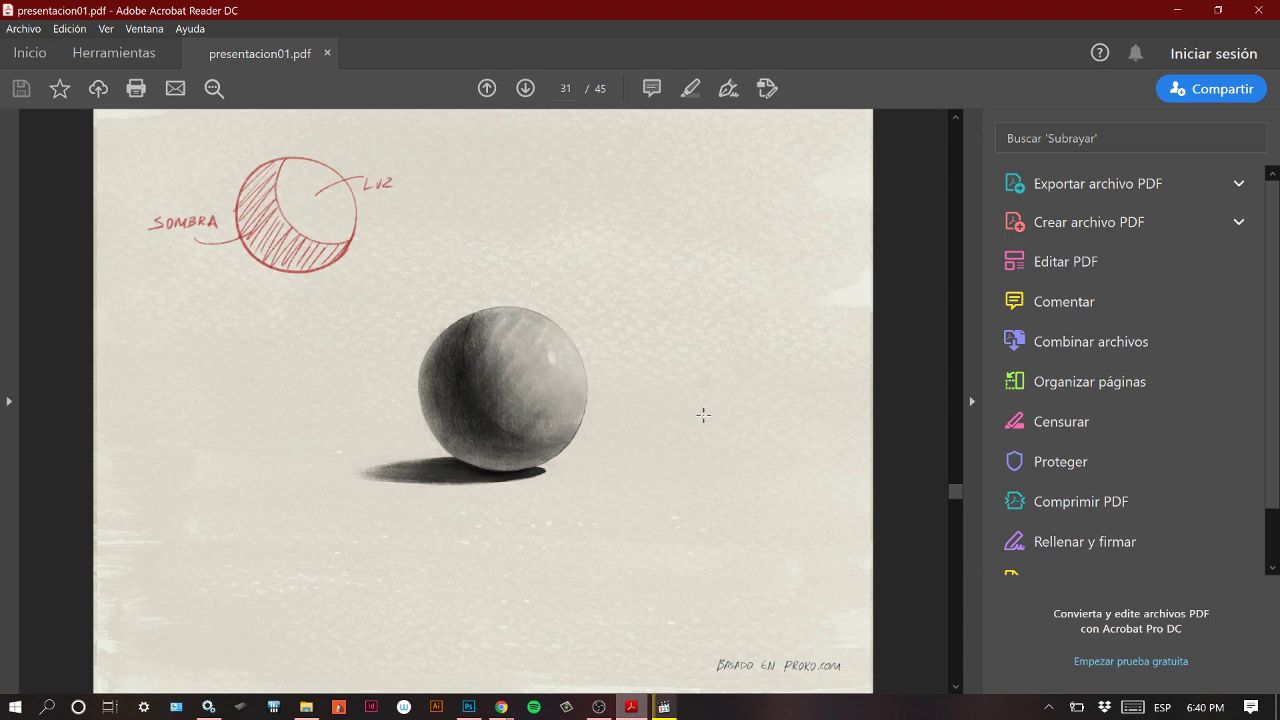
key("Right")
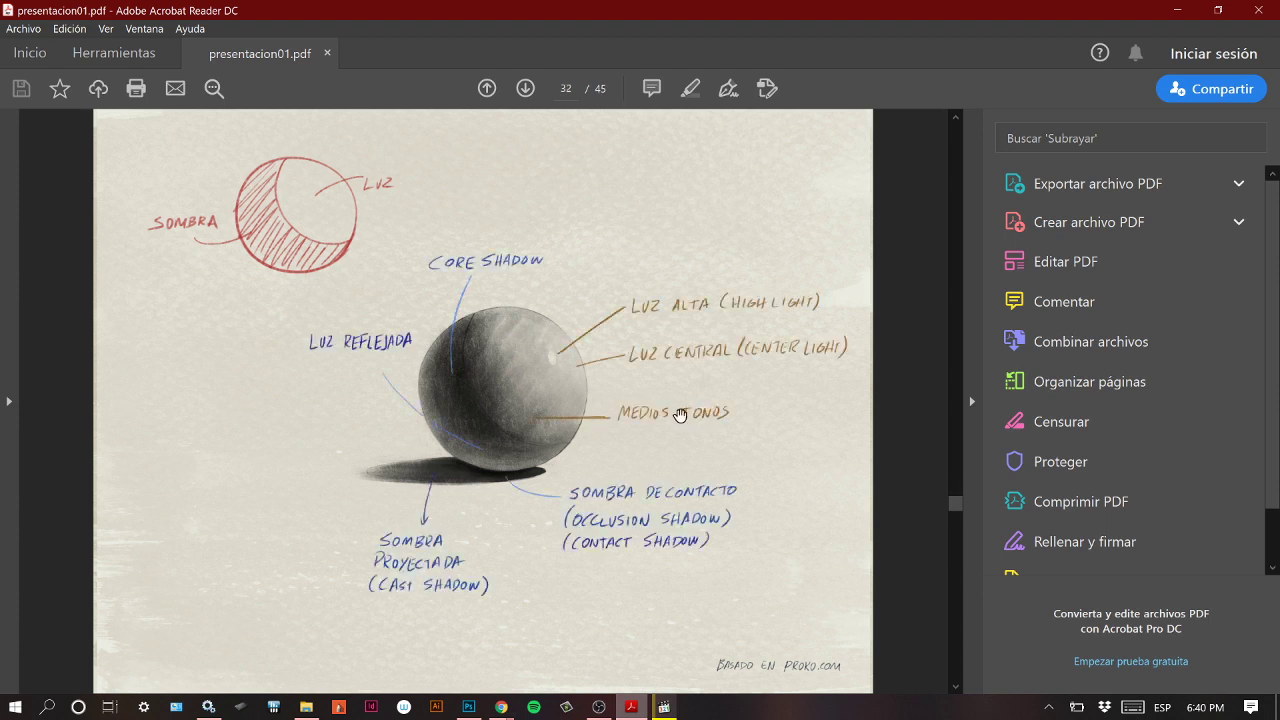
key("Right")
key("Right")
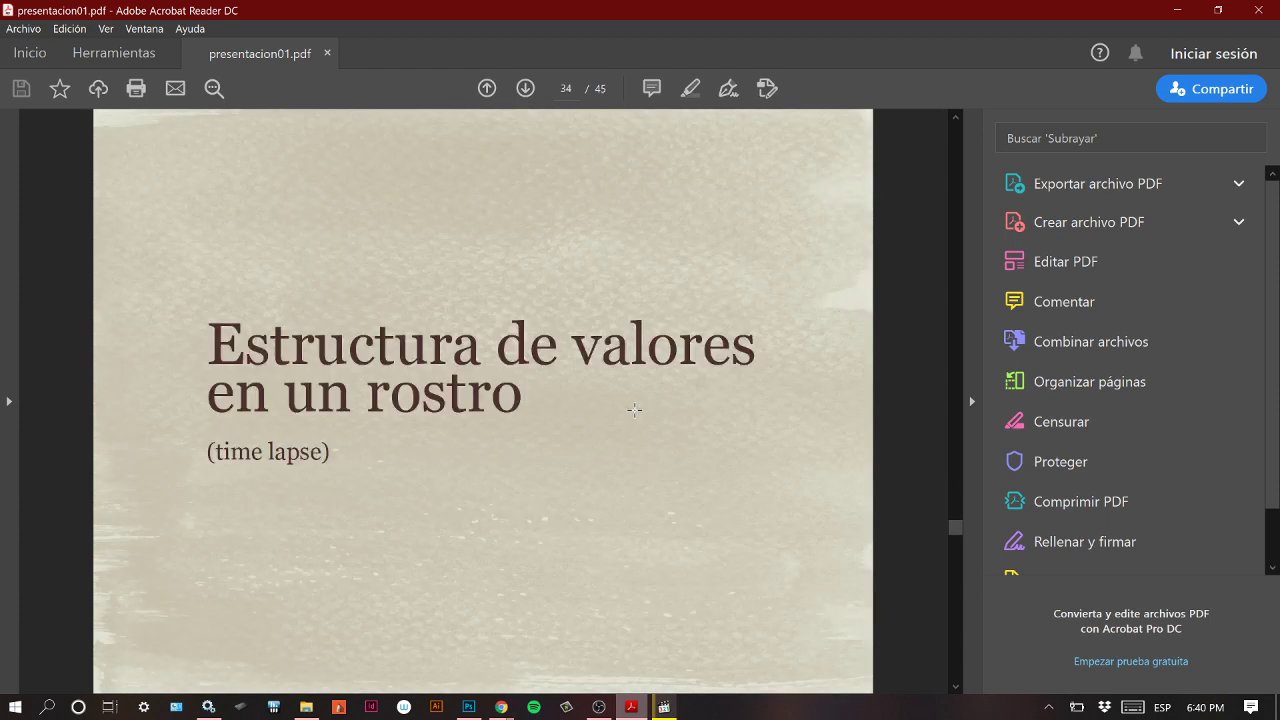
key("Right")
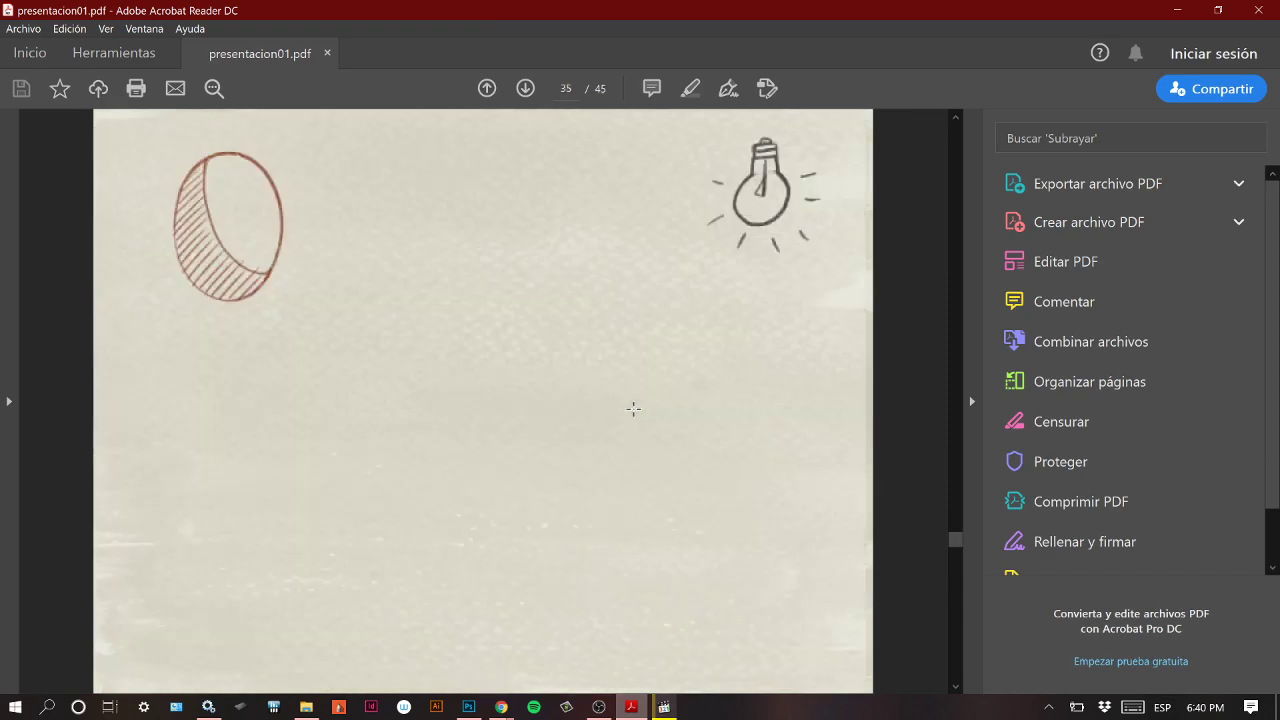
key("Right")
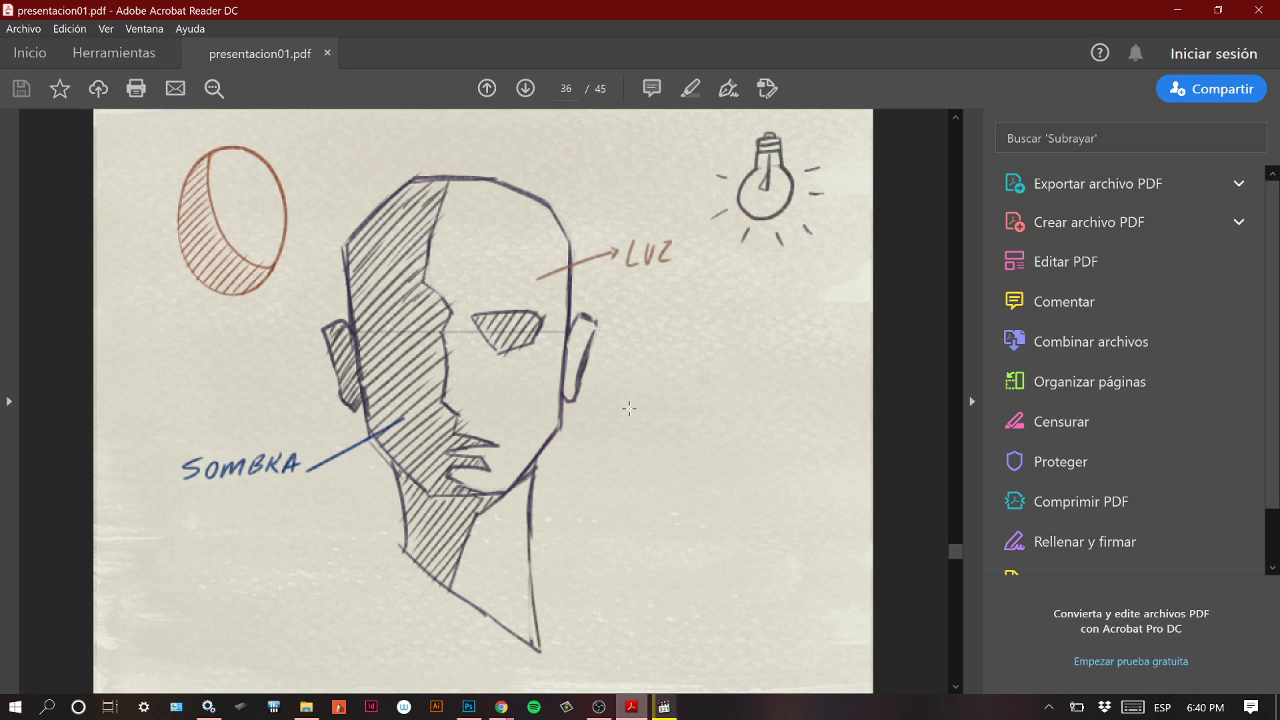
Compare the paused time-lapse frame with the light-and-shadow head diagram in the PDF, ending back on the video.
left_click(670, 710)
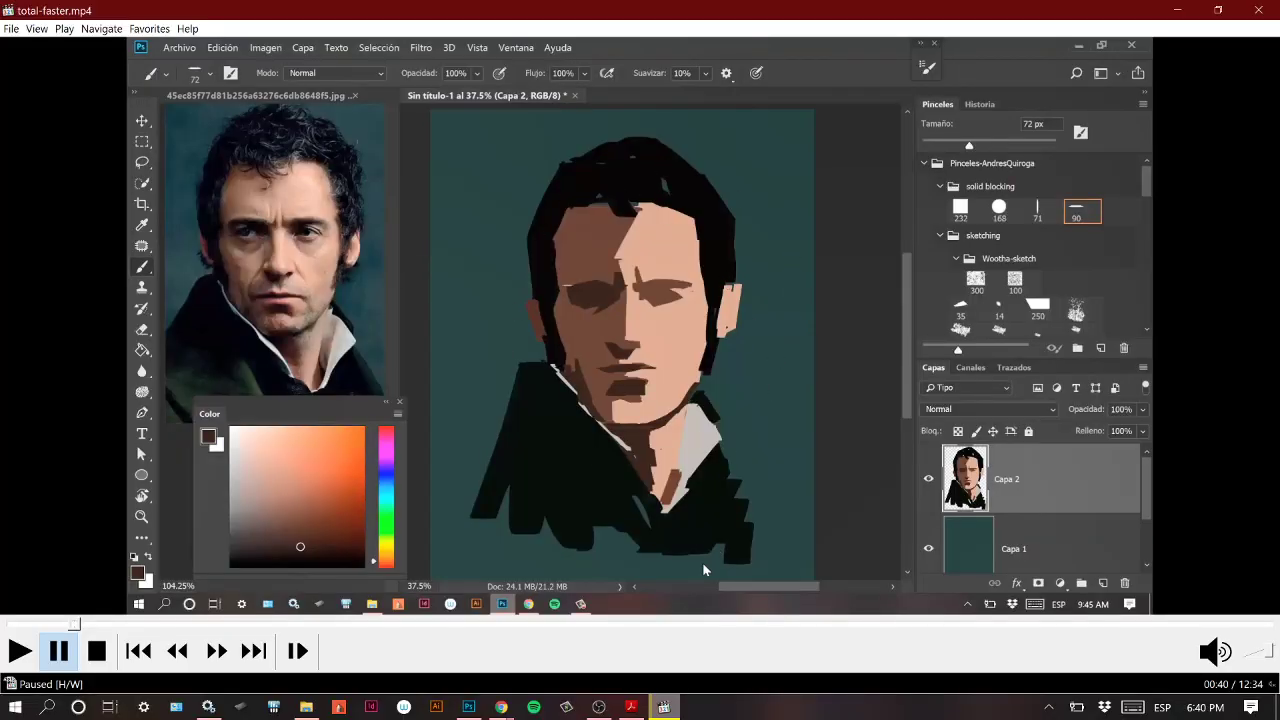
left_click(631, 707)
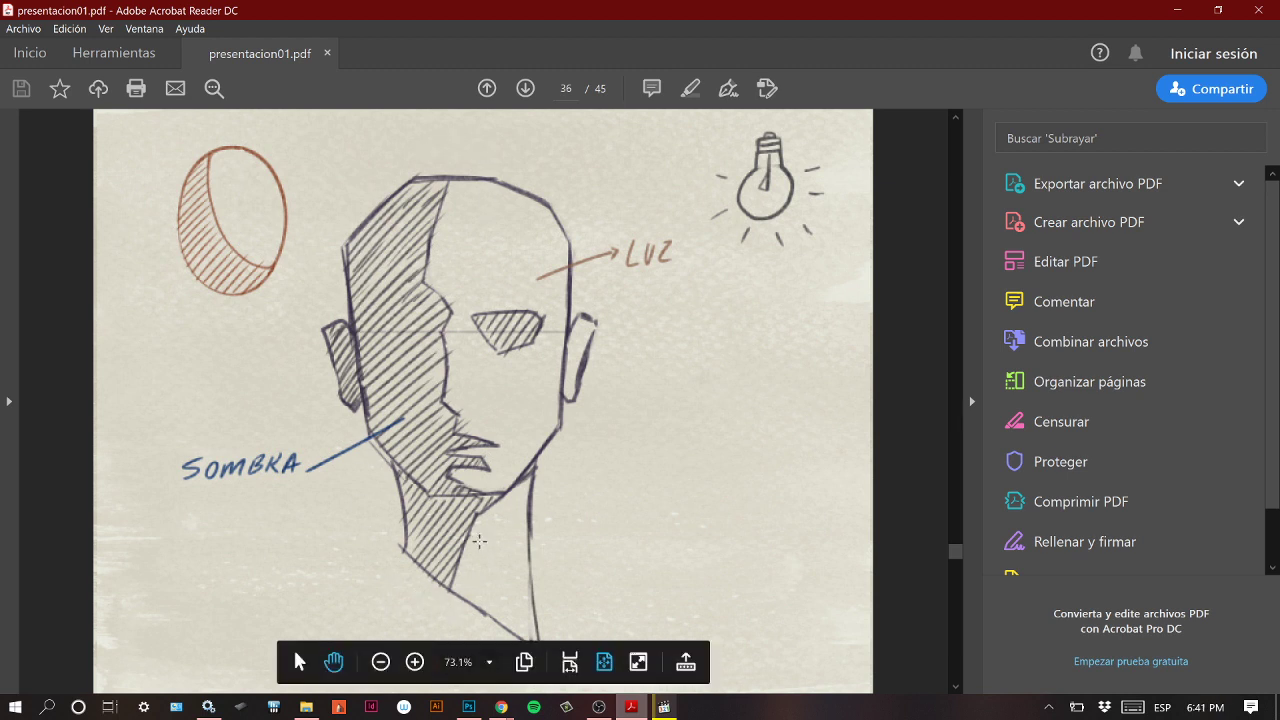
left_click(664, 704)
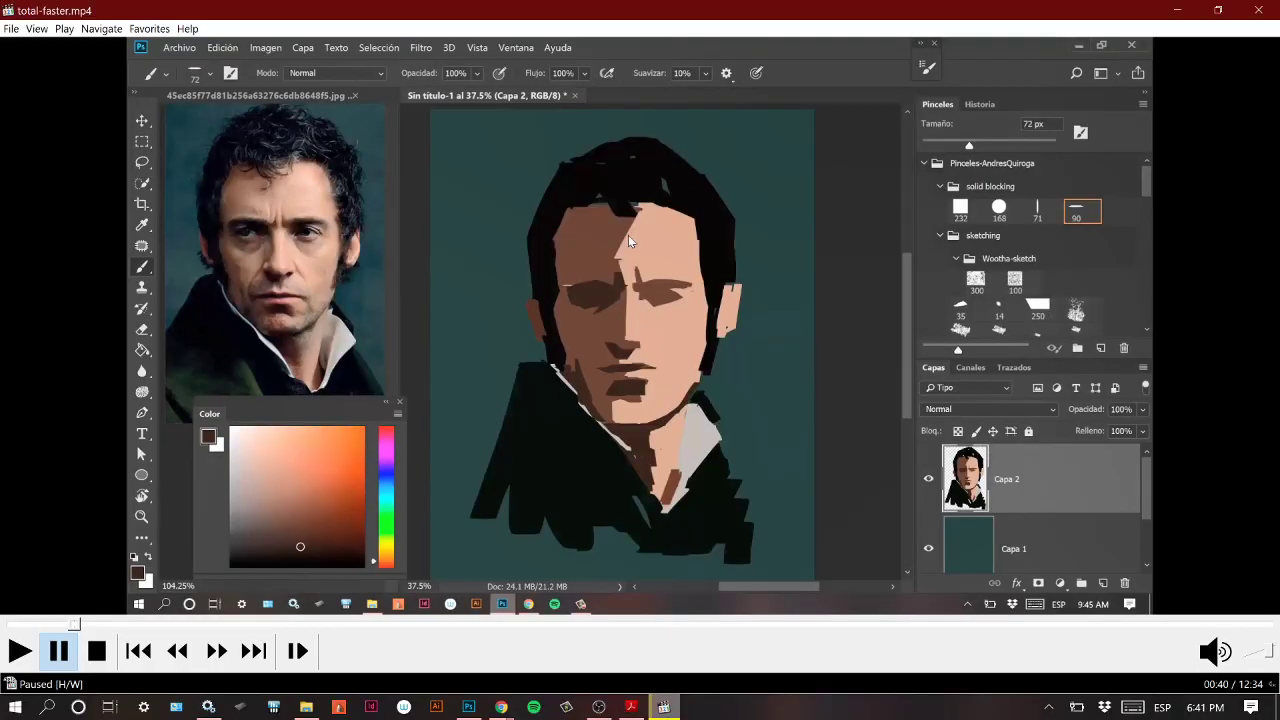
Resume the time-lapse, pause it at 02:03 and rewind to 01:25.
left_click(20, 651)
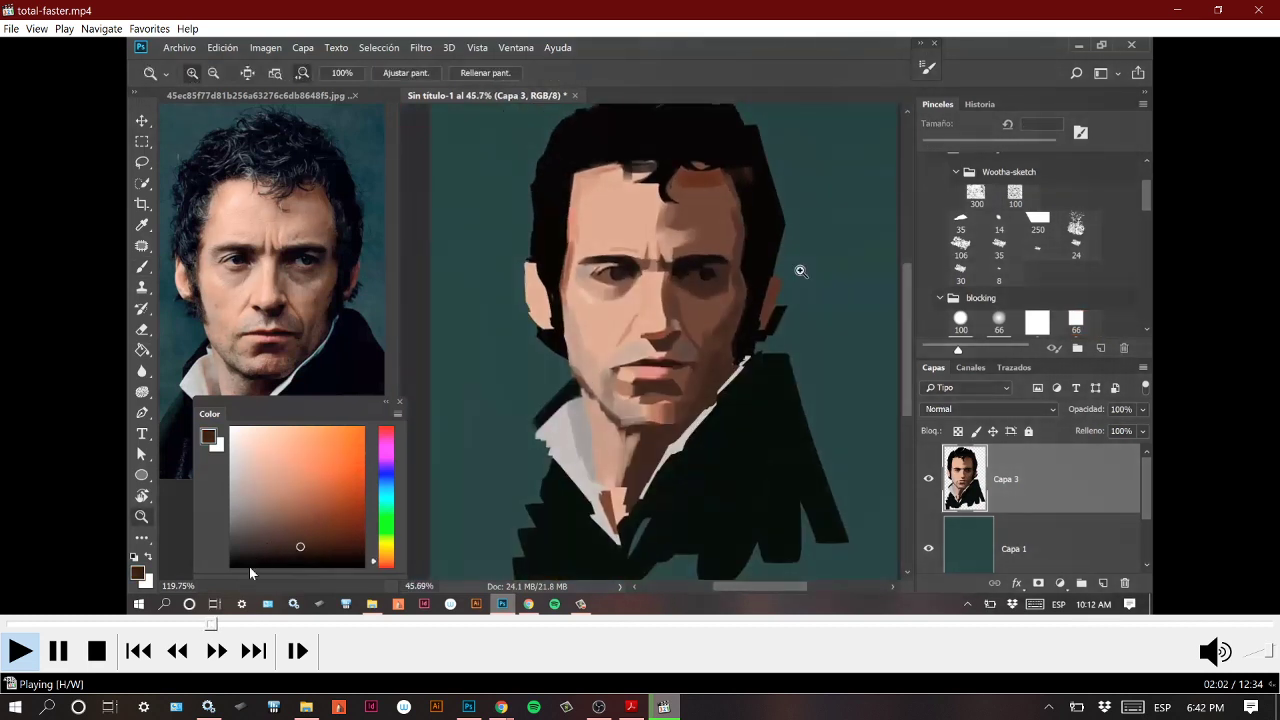
key("space")
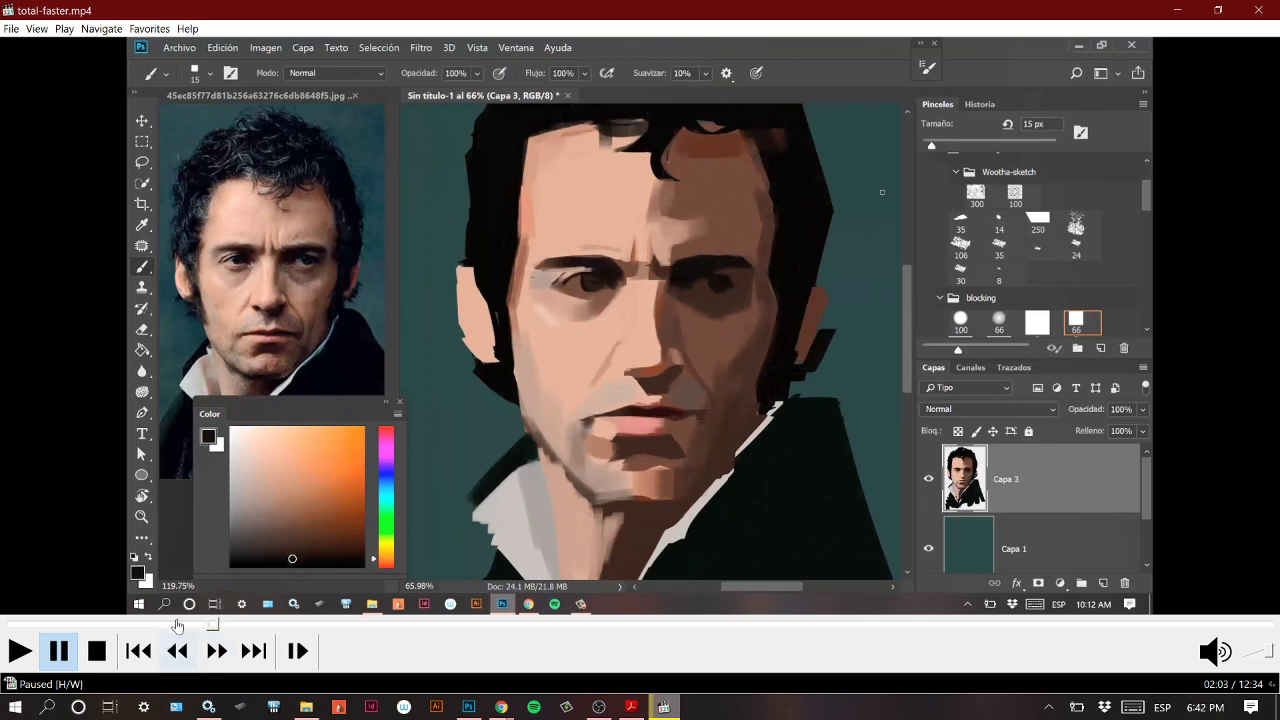
left_click(188, 624)
left_click_drag(190, 626, 150, 626)
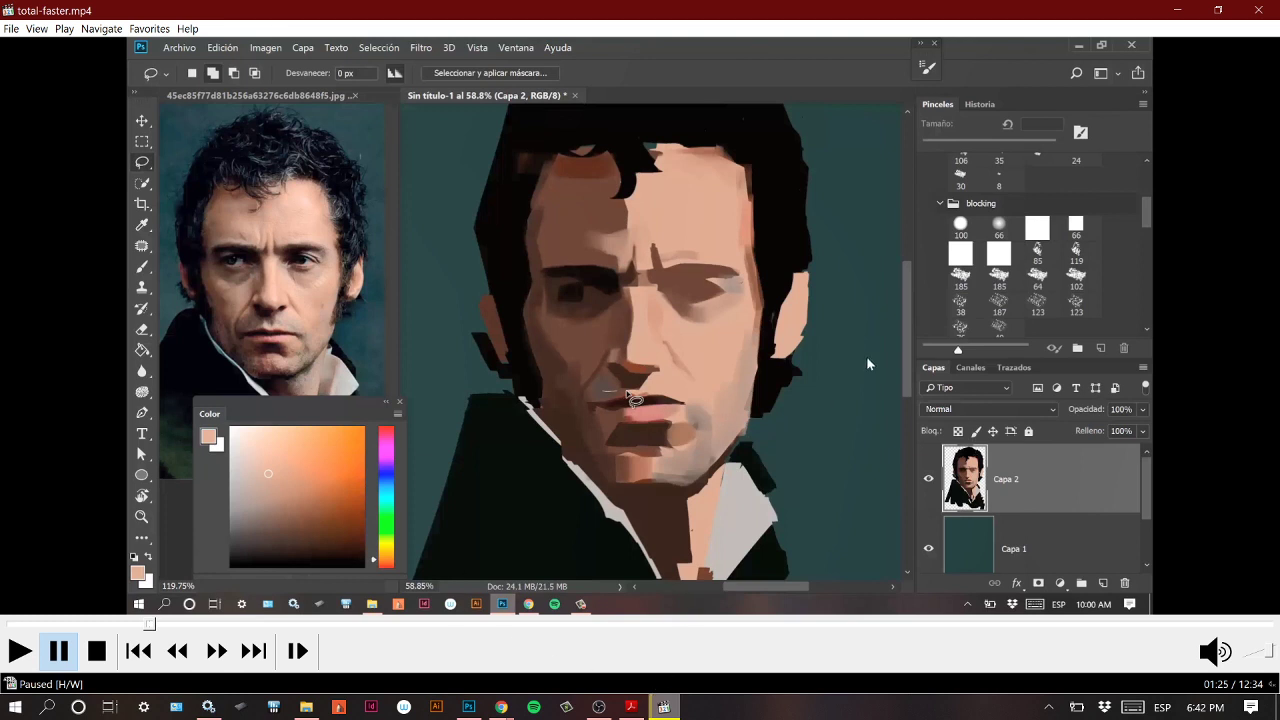
Return to the PDF, show the Planos title and face-planes drawing on page 38, and briefly check the video against it.
left_click(631, 707)
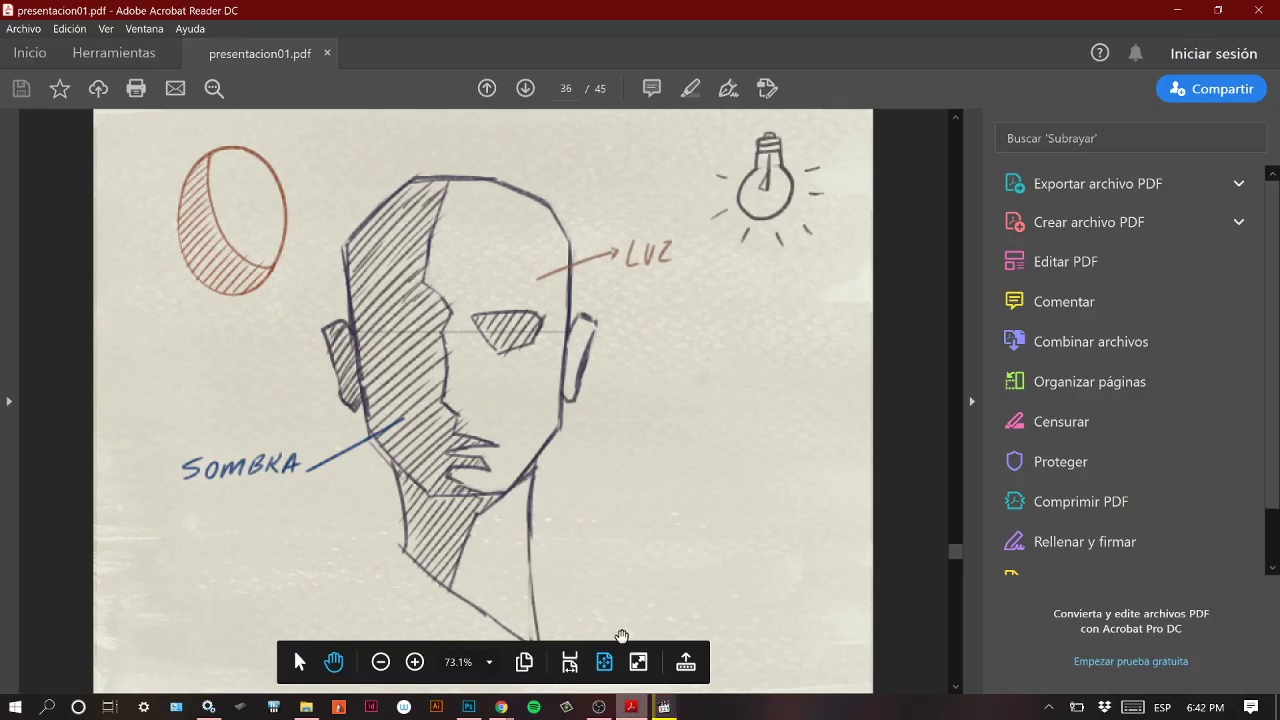
scroll(780, 437, "down", 1)
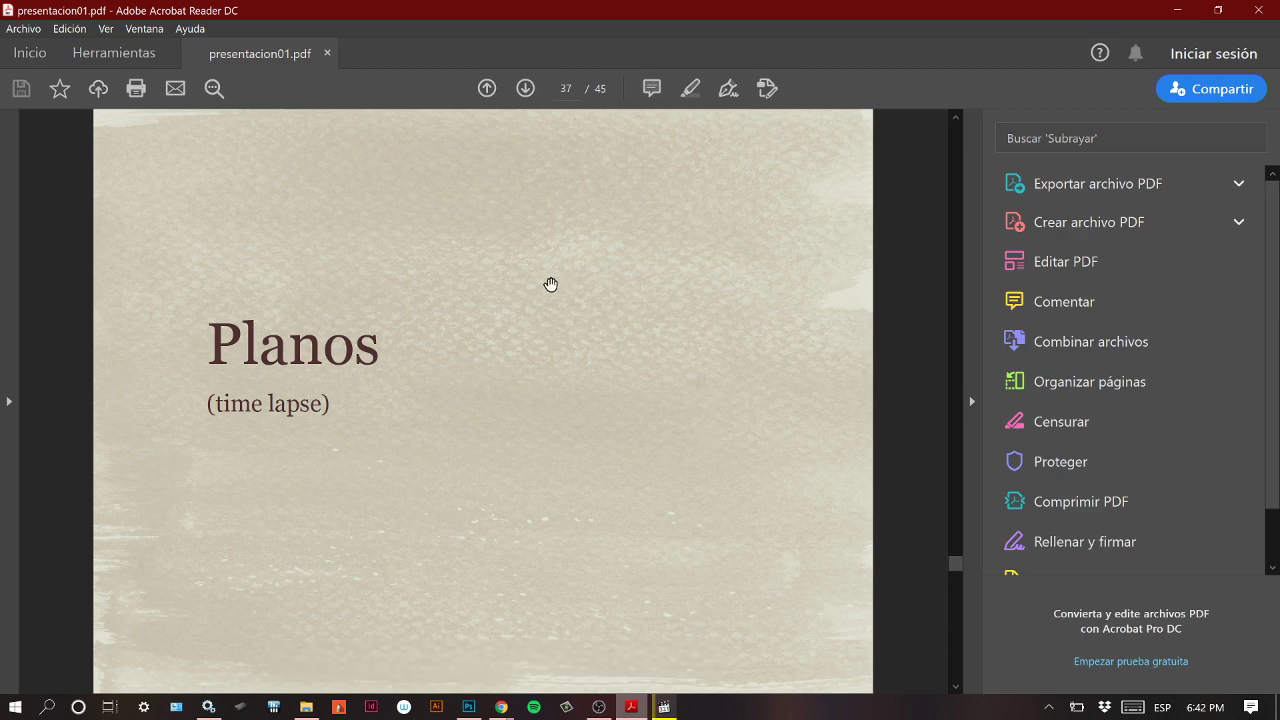
scroll(555, 281, "down", 1)
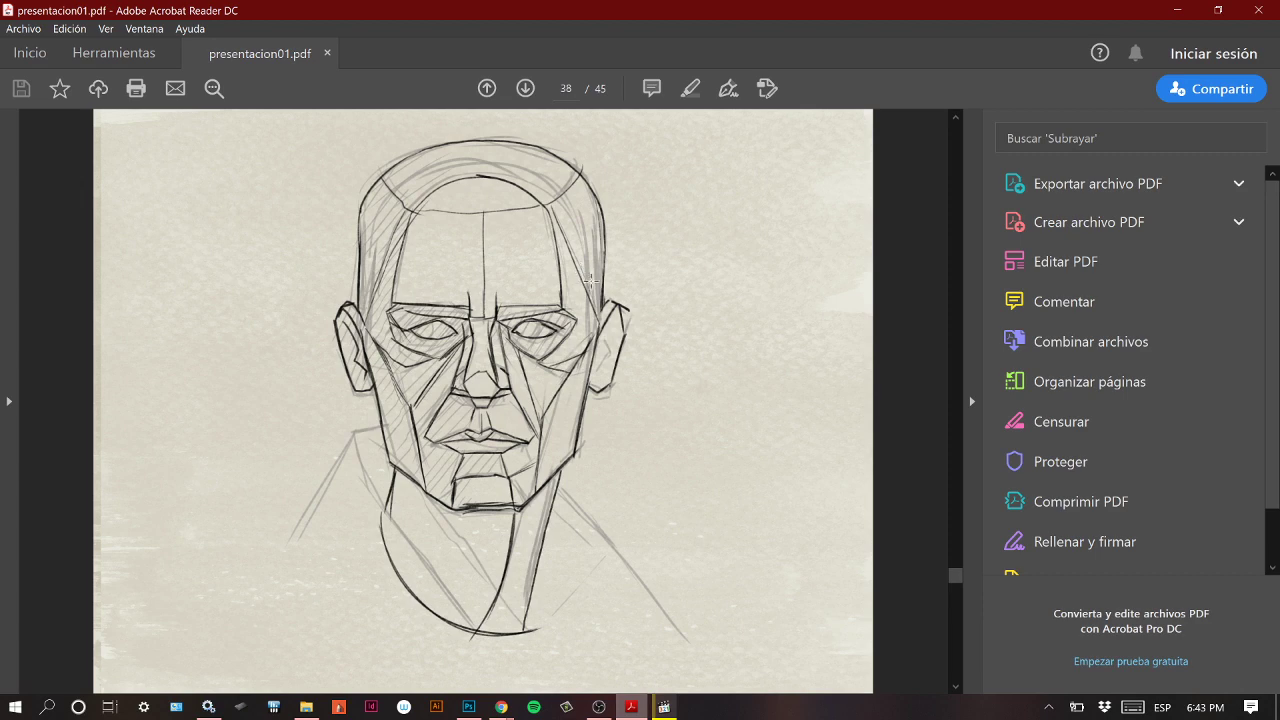
mouse_move(656, 661)
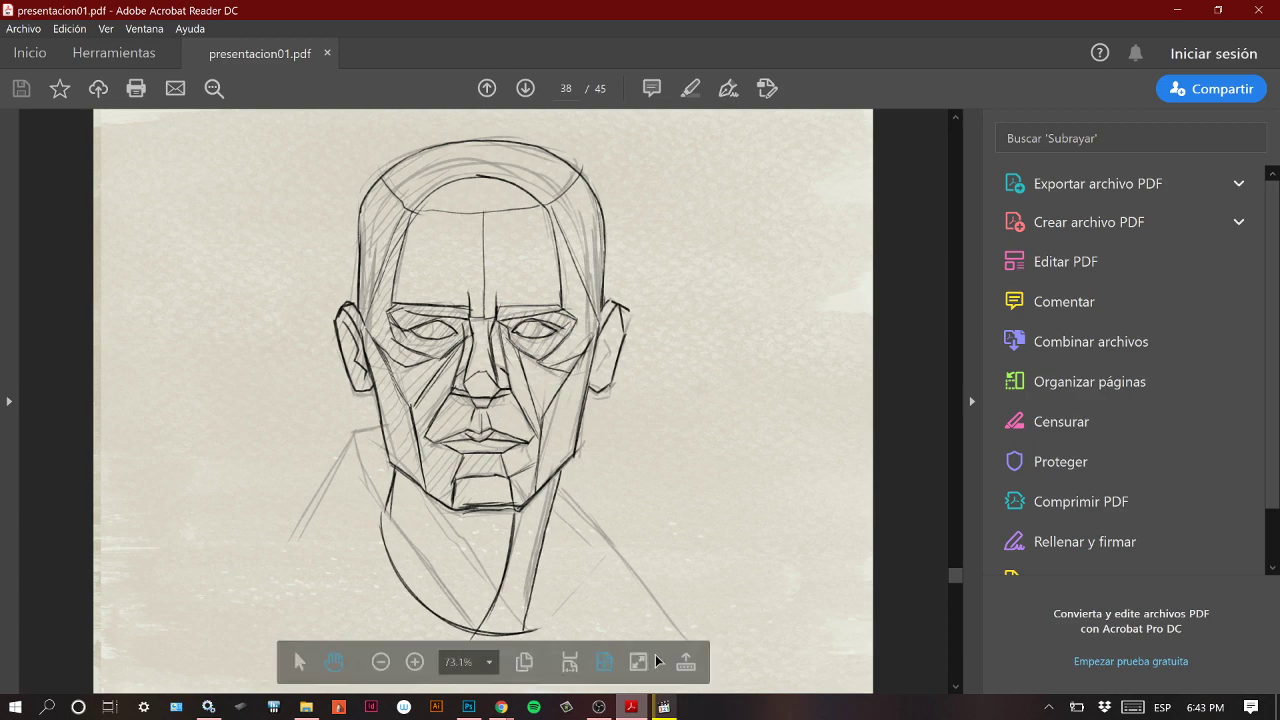
left_click(663, 707)
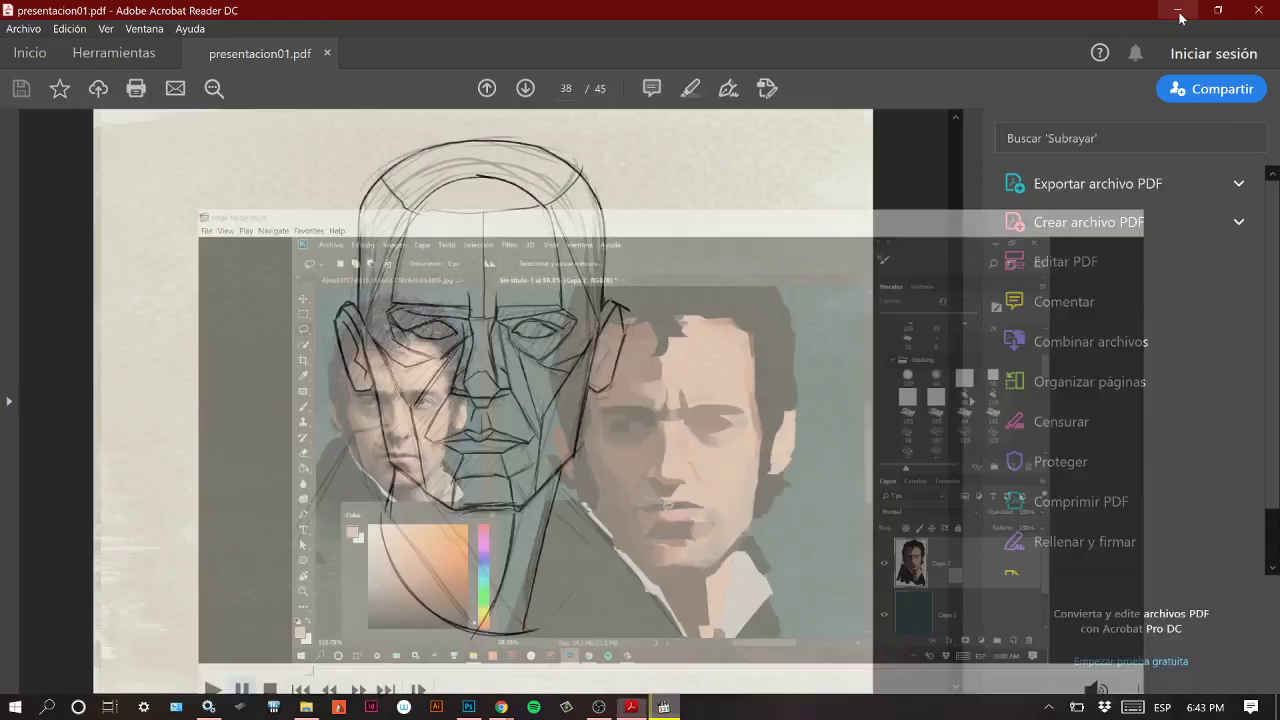
left_click(1178, 10)
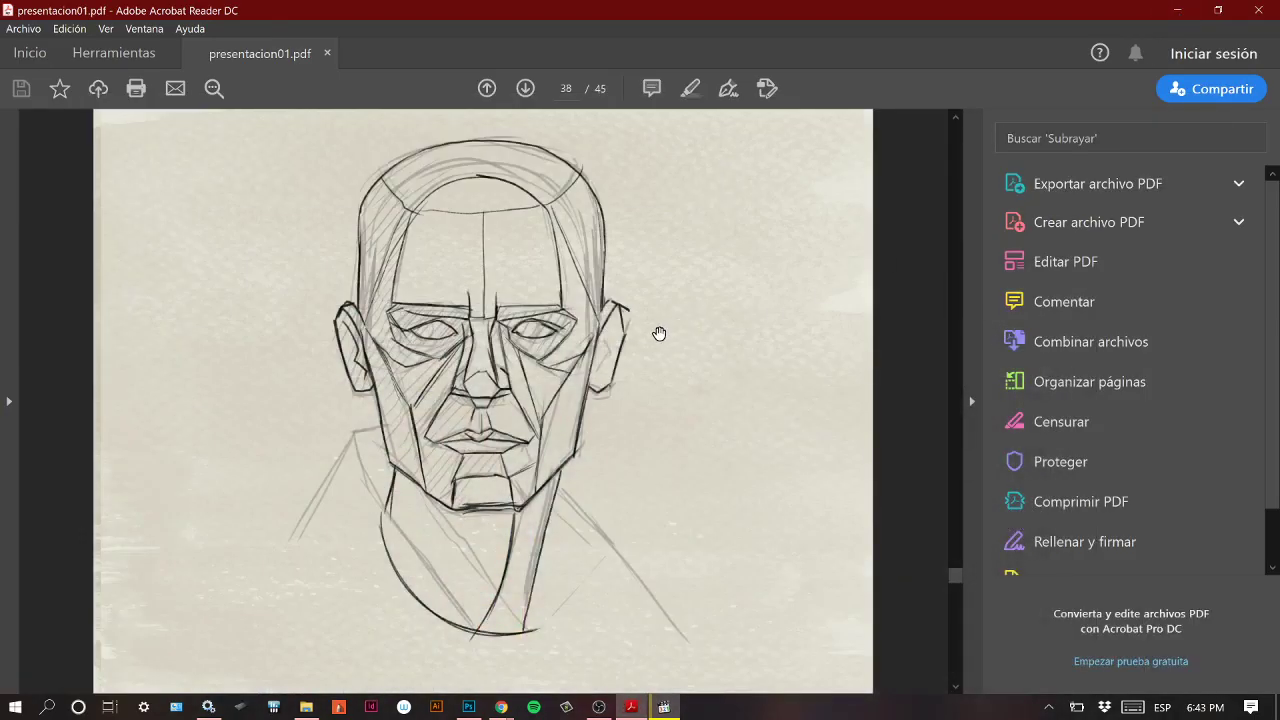
Show the shaded face planes, the cube subdivision levels and the head mesh slides on pages 39 to 41.
scroll(659, 333, "down", 1)
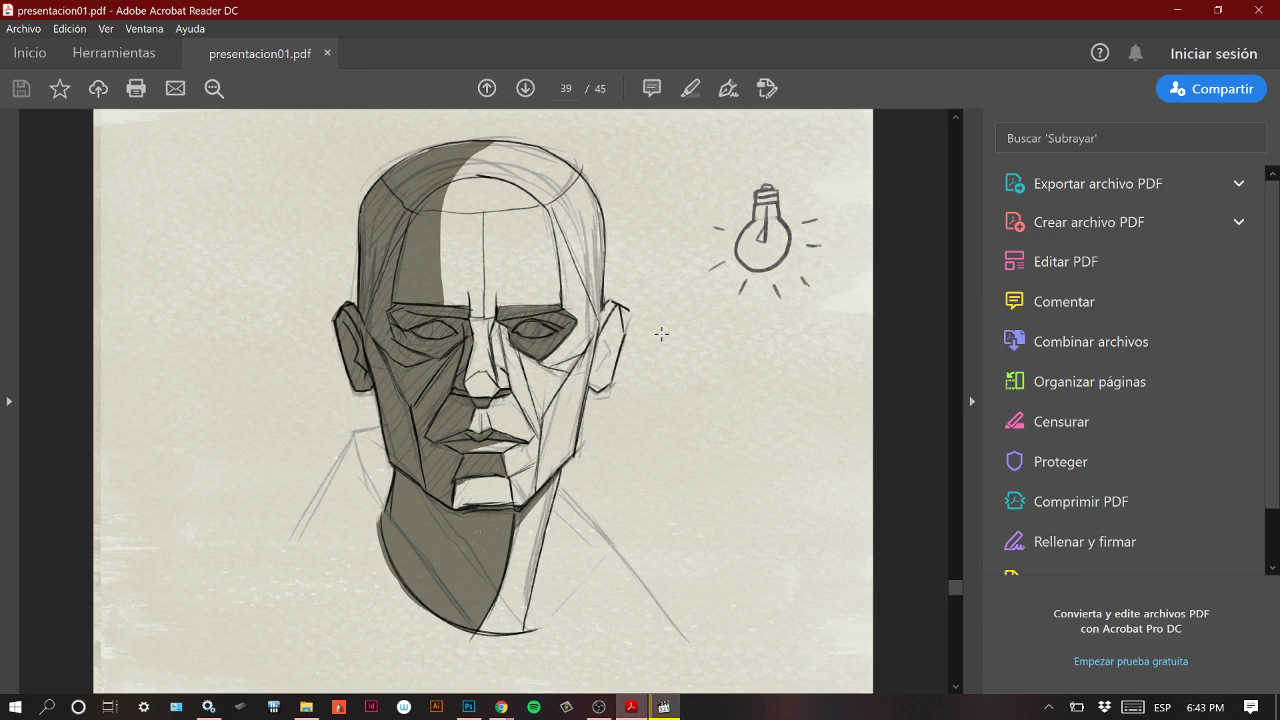
scroll(633, 327, "down", 2)
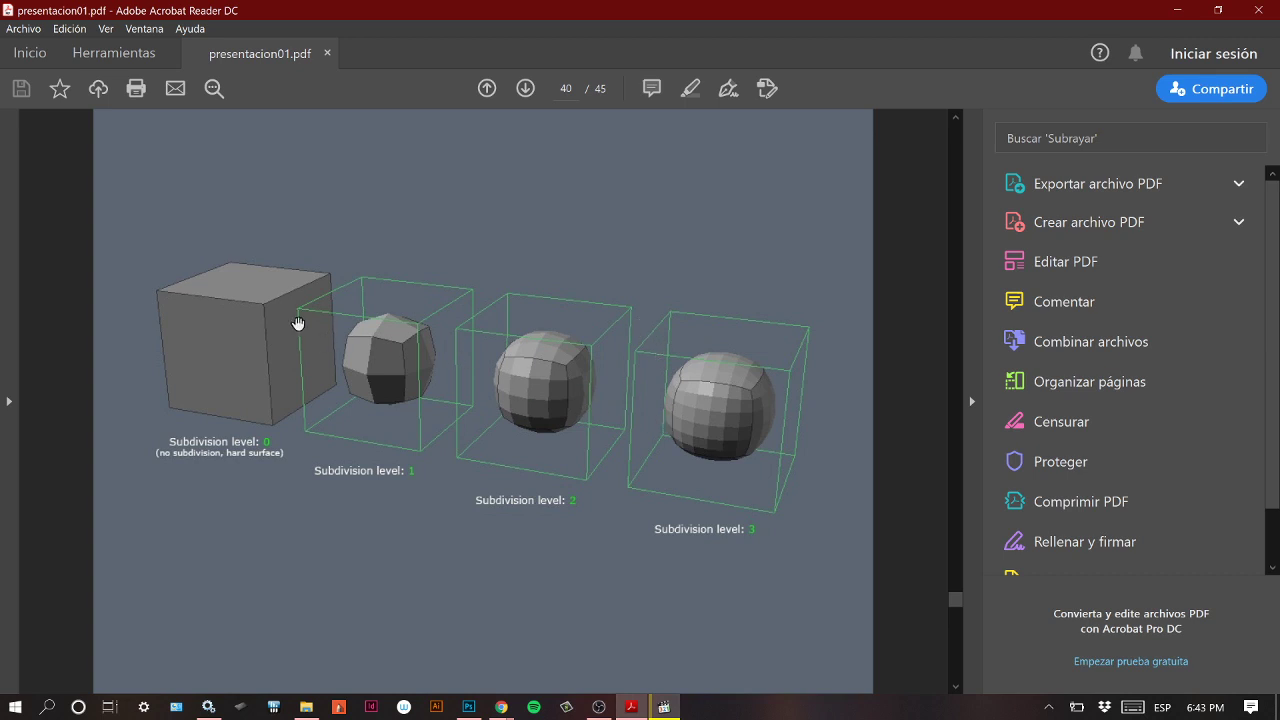
scroll(660, 403, "down", 2)
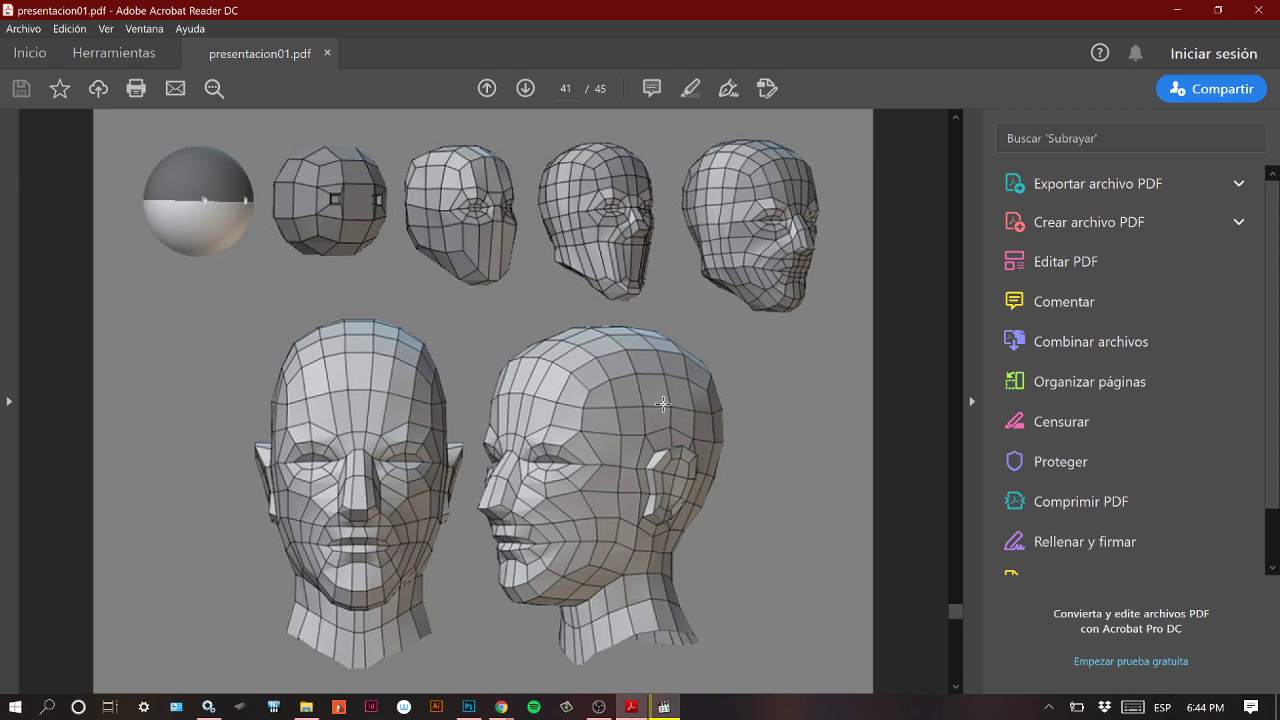
Switch to the time-lapse video and play it from 01:25, pausing at the color layer stage at 09:08 and 09:15.
left_click(664, 707)
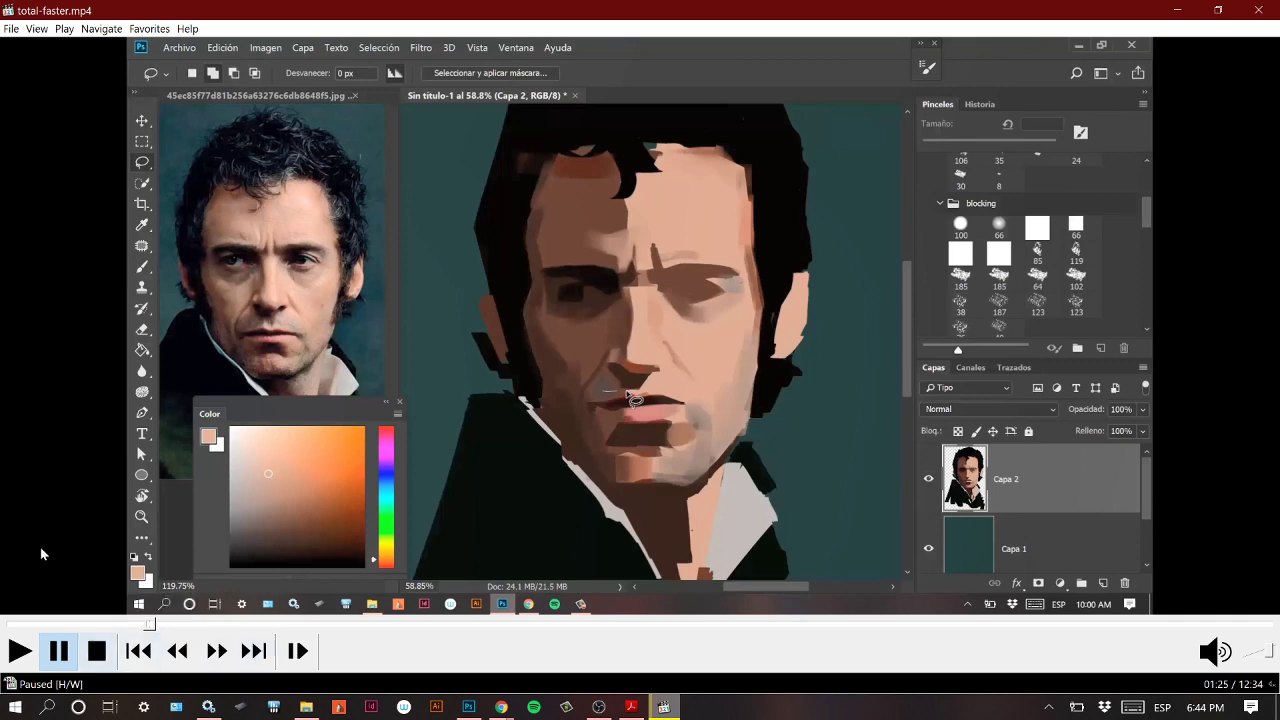
left_click(19, 651)
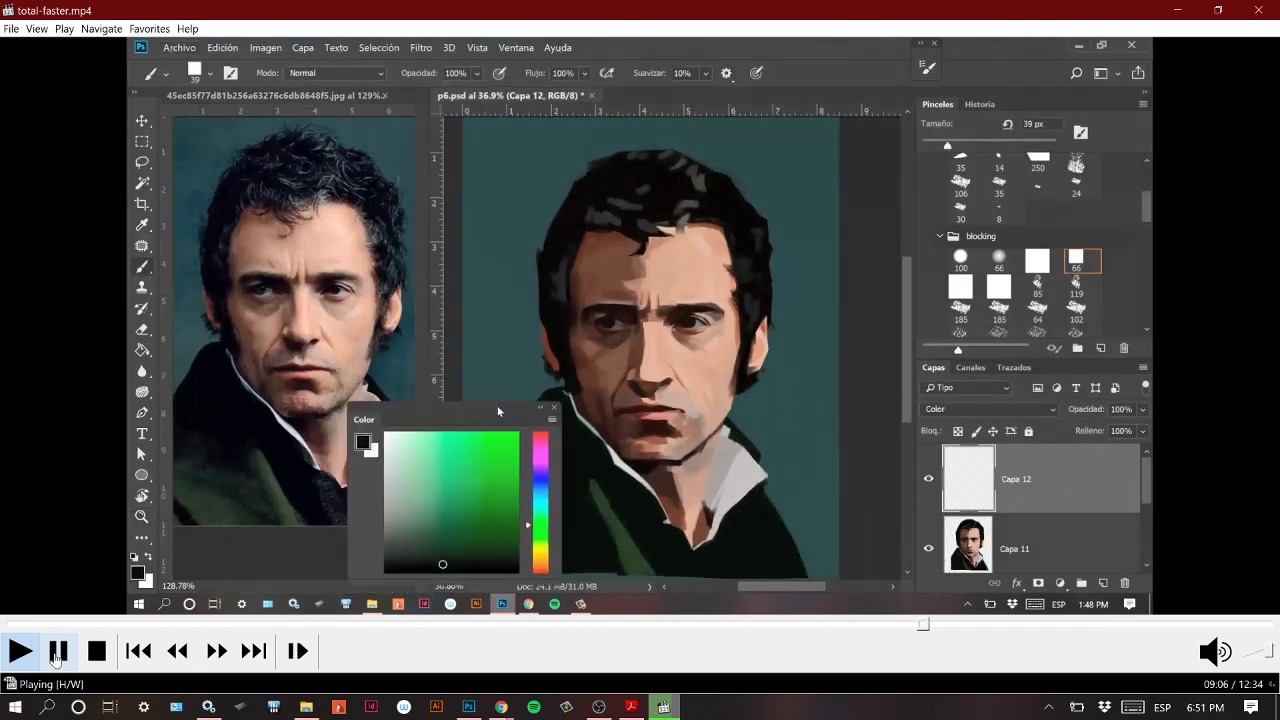
left_click(58, 652)
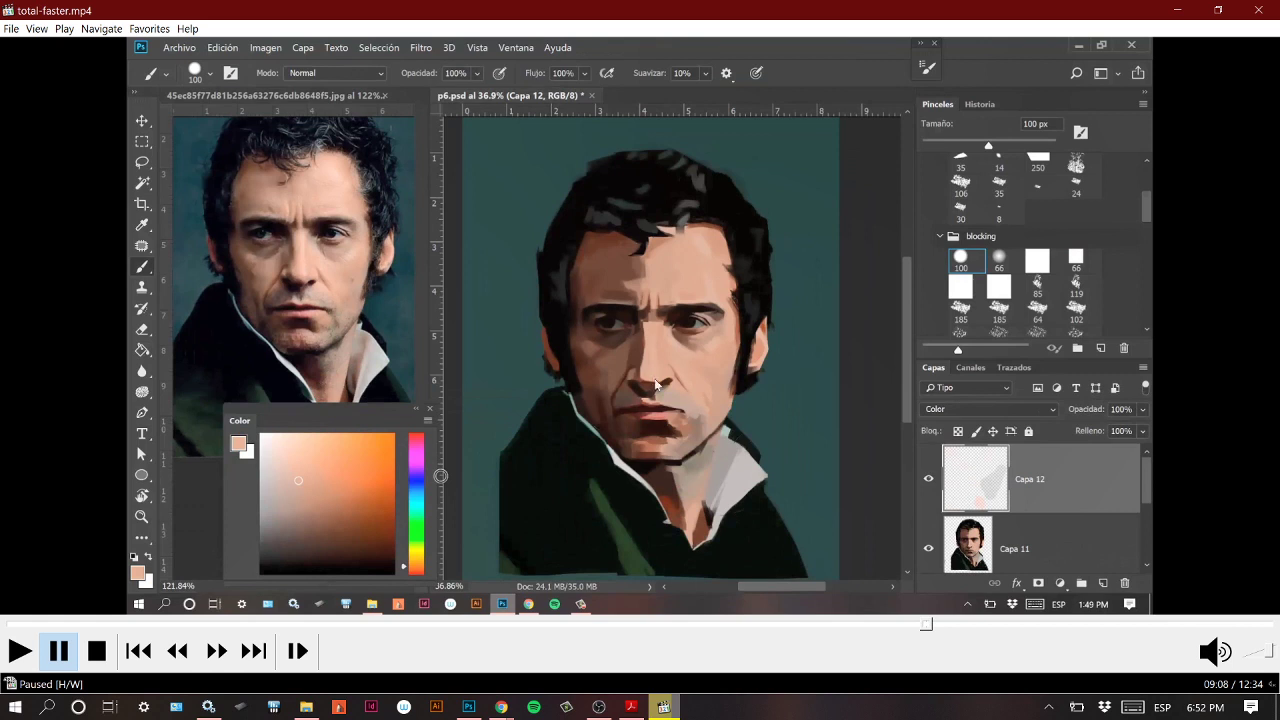
left_click(18, 651)
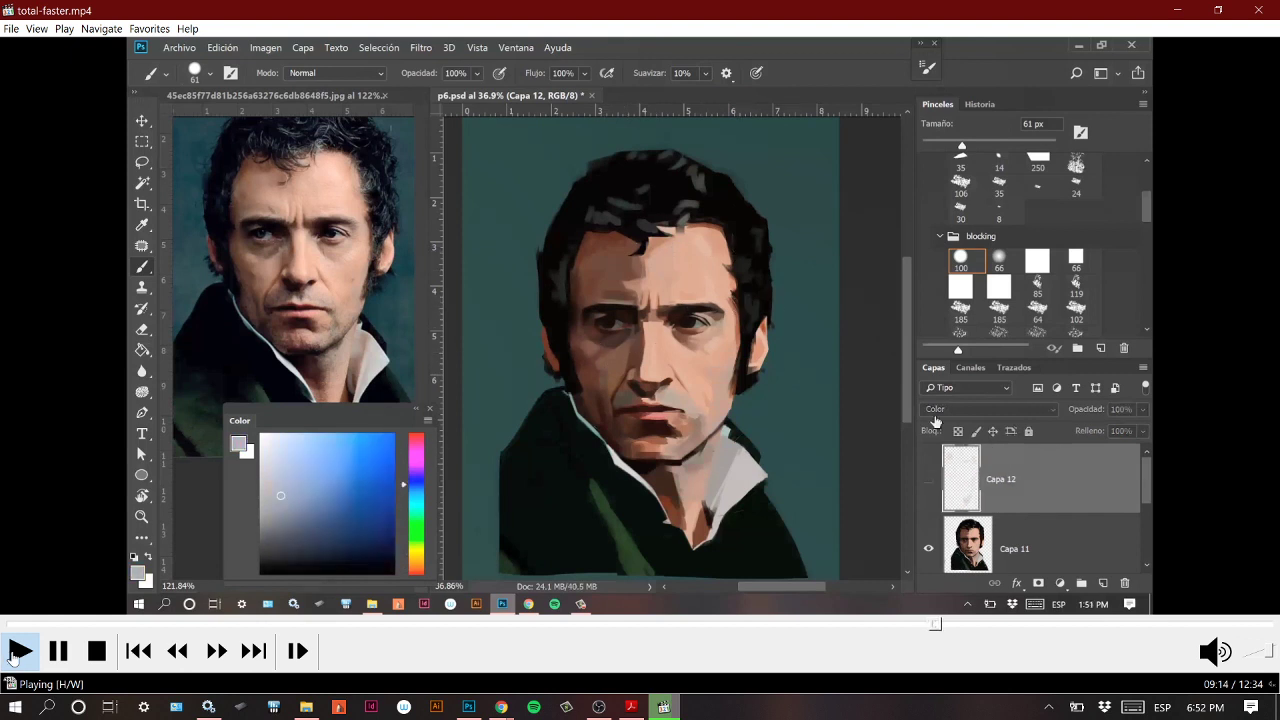
left_click(58, 651)
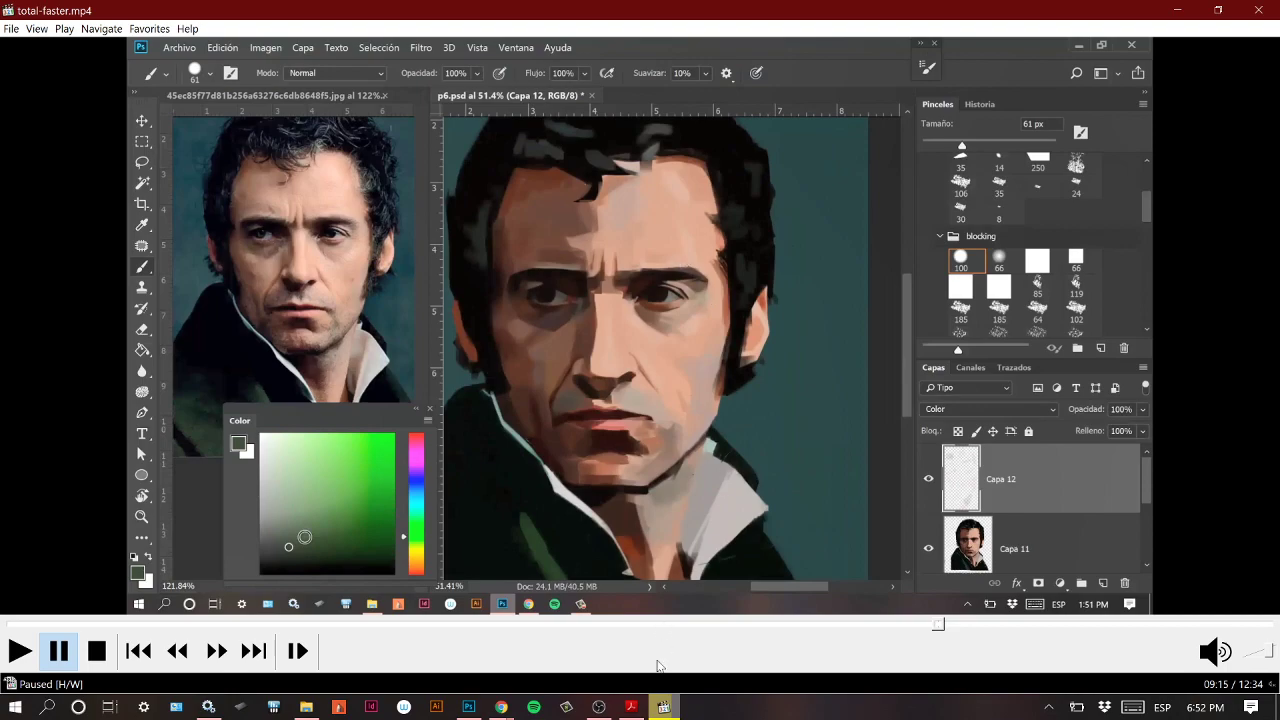
Switch to the PDF and show the Color title and the two flesh-tone mixing slides, pages 42 to 44.
key("alt+Tab")
scroll(763, 491, "down", 2)
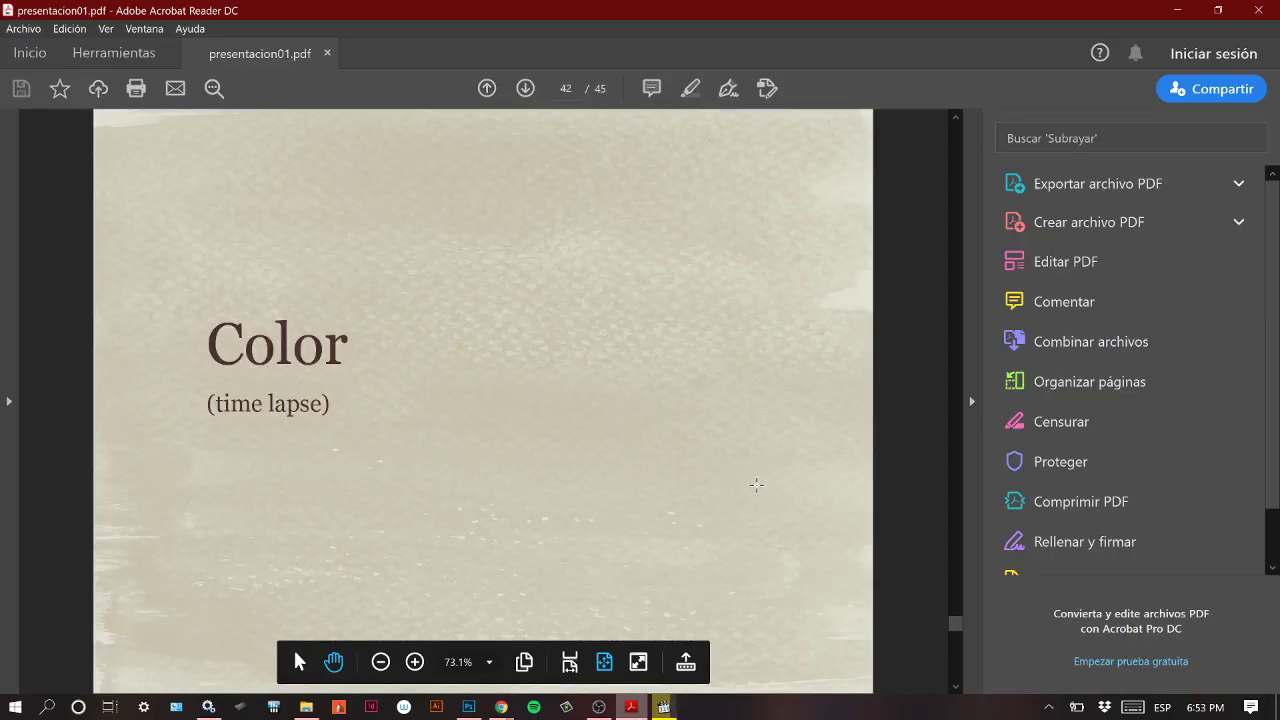
scroll(751, 485, "down", 1)
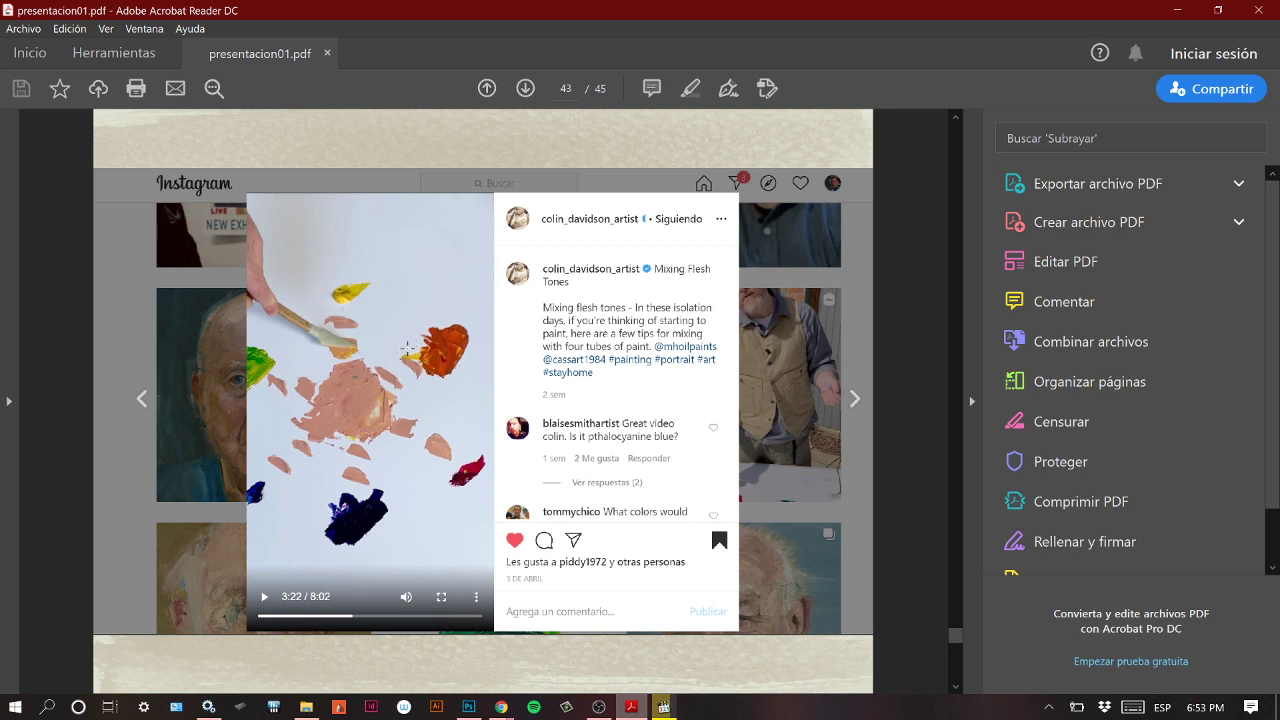
scroll(407, 347, "down", 1)
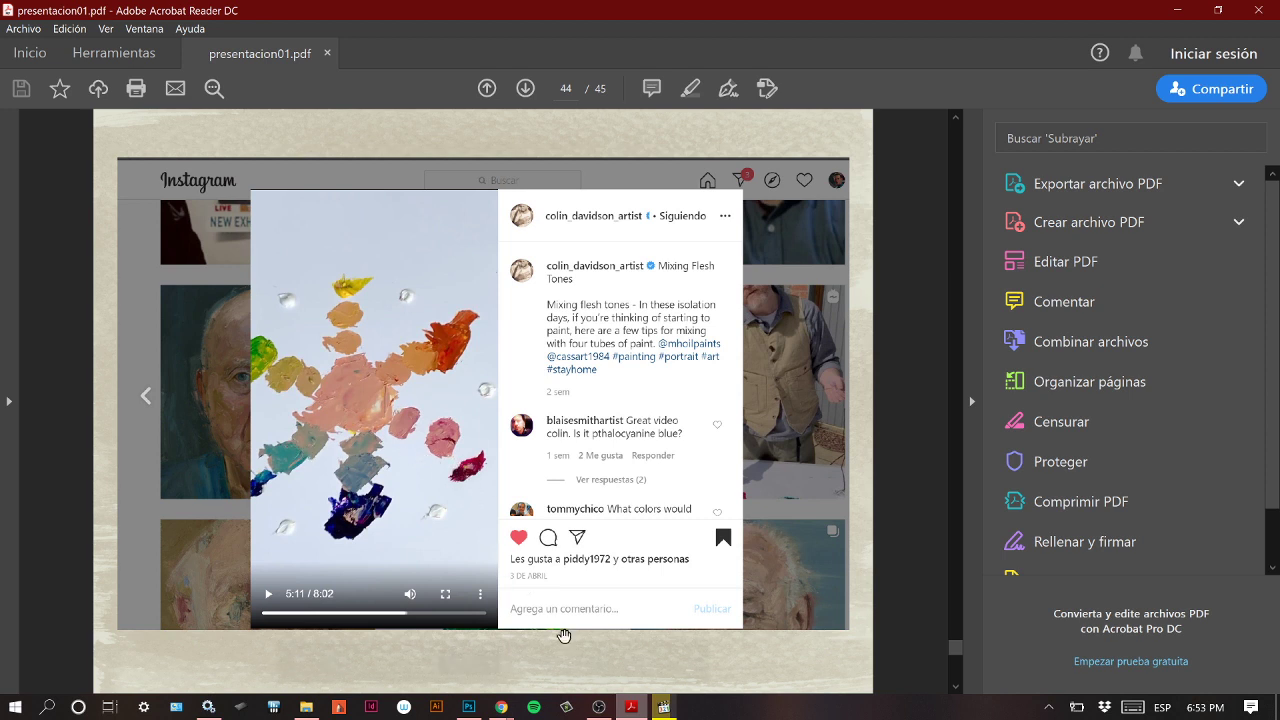
Switch to Photoshop with the all.tif document of grayscale portrait studies.
left_click(468, 707)
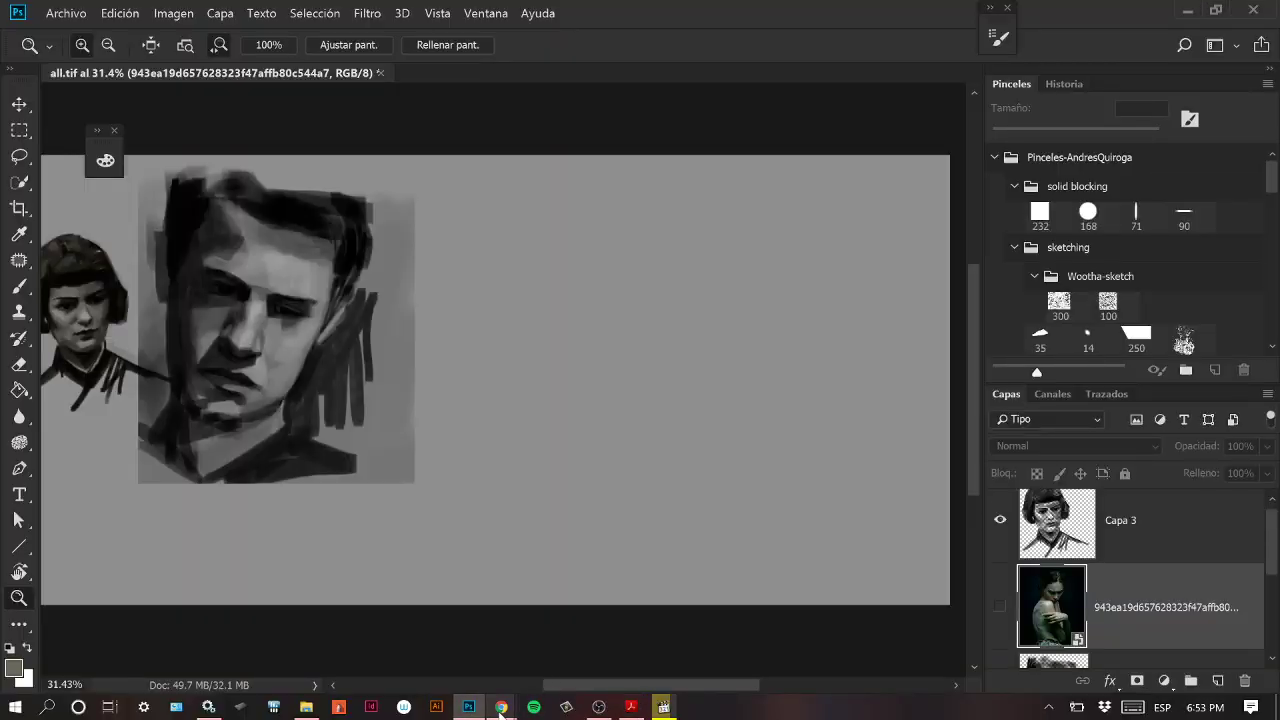
mouse_move(500, 712)
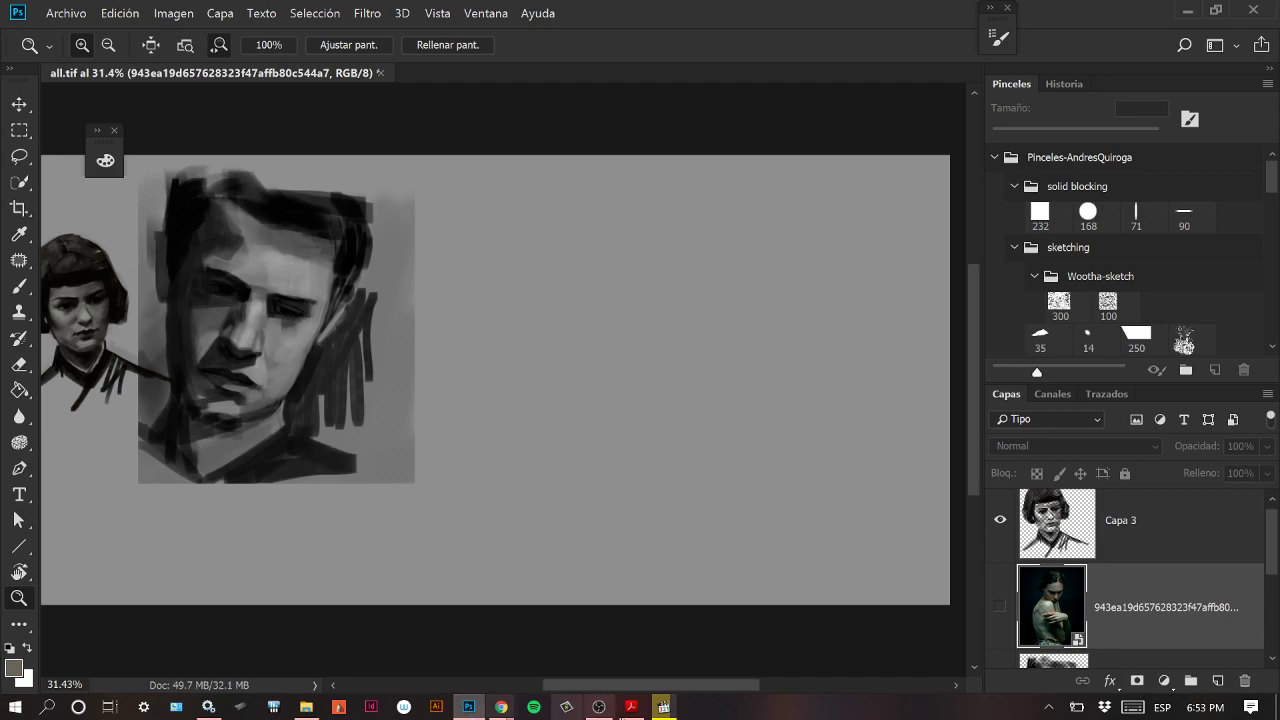
Switch to the time-lapse video, play it from 09:15 to its end at 12:34, and return to Photoshop with the finished p6.psd portrait.
left_click(663, 707)
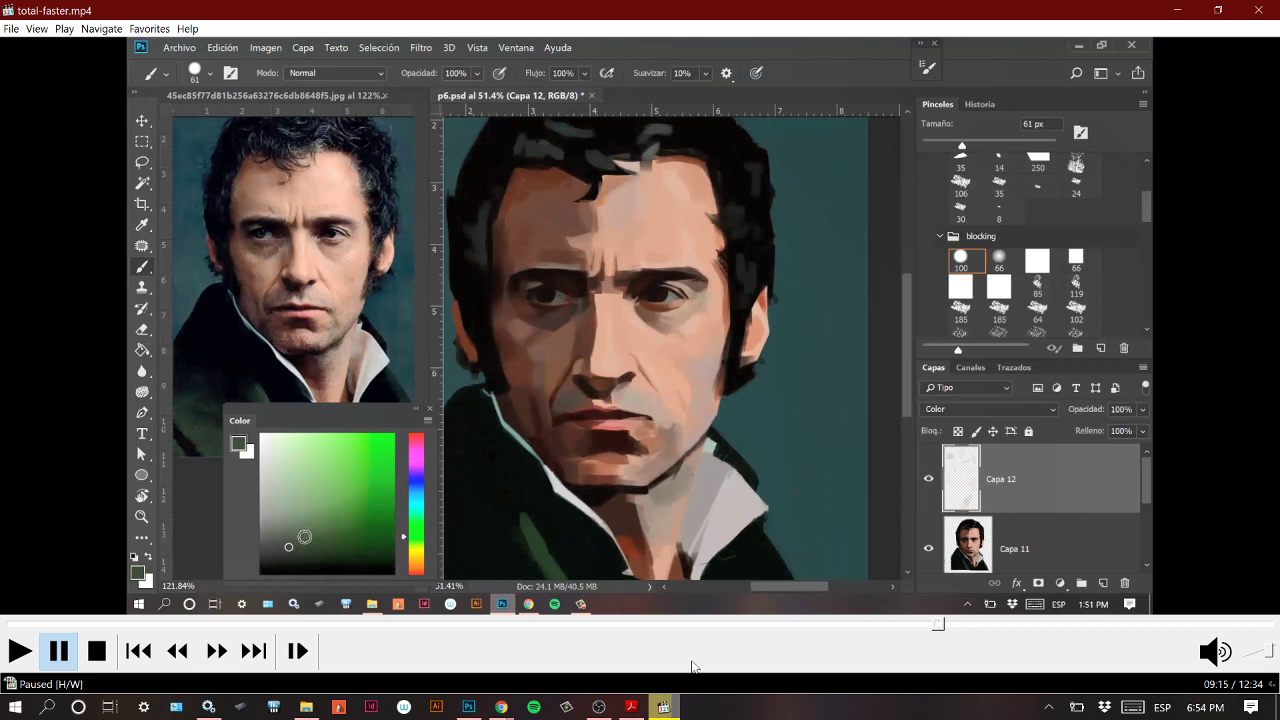
left_click(19, 651)
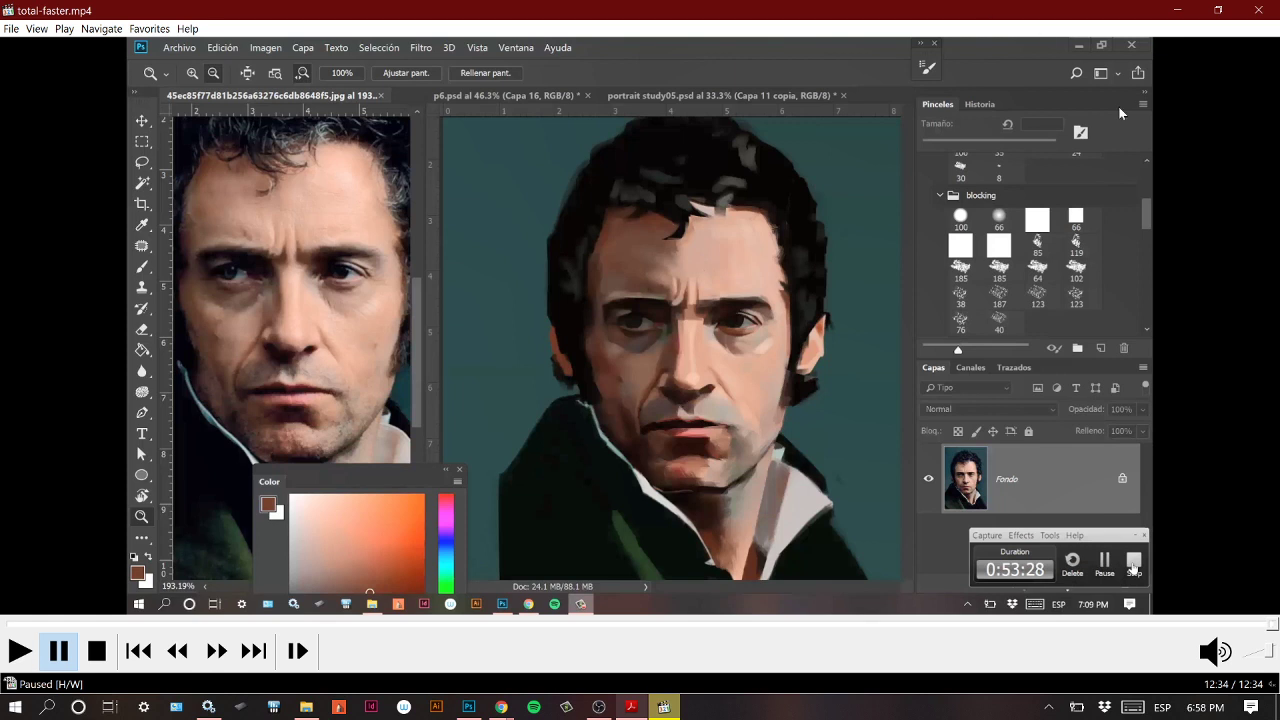
left_click(1176, 10)
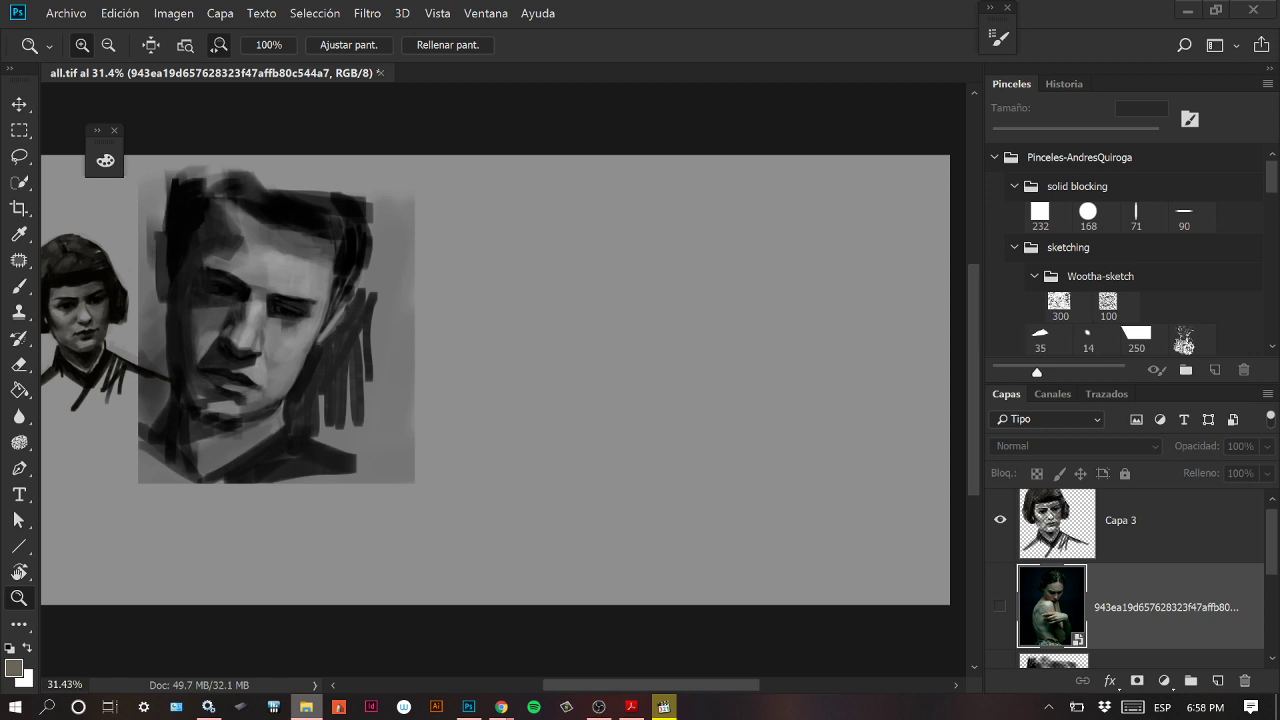
key("alt+Tab")
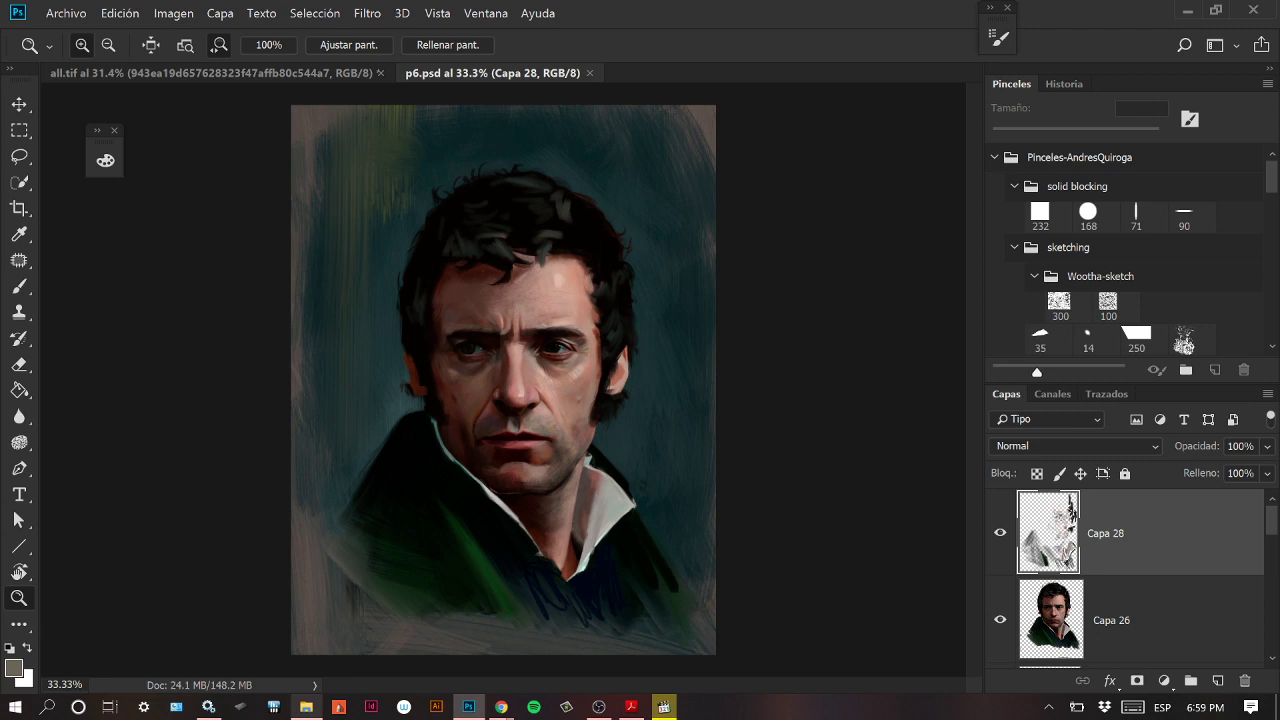
Switch to the browser and look through the seilerpaints Instagram gallery around the magazine cover and grayscale portrait posts.
mouse_move(509, 711)
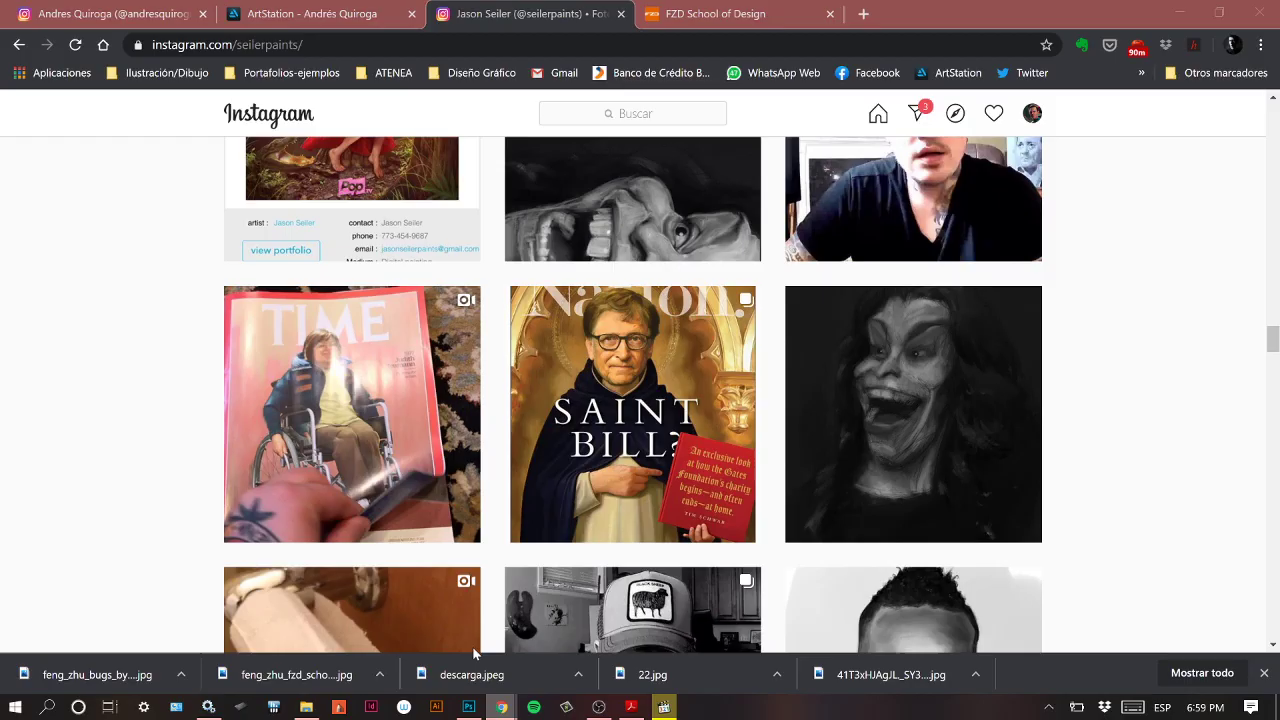
left_click(478, 655)
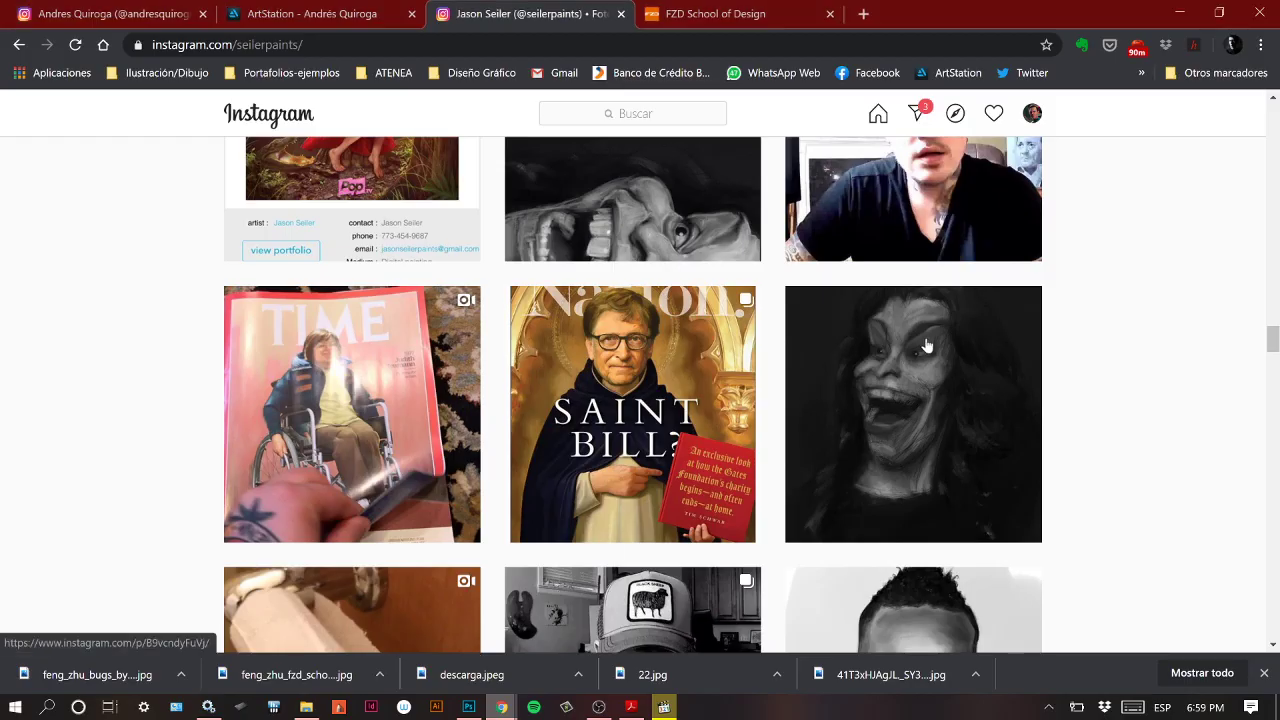
scroll(925, 345, "up", 3)
scroll(933, 343, "up", 10)
scroll(960, 340, "down", 10)
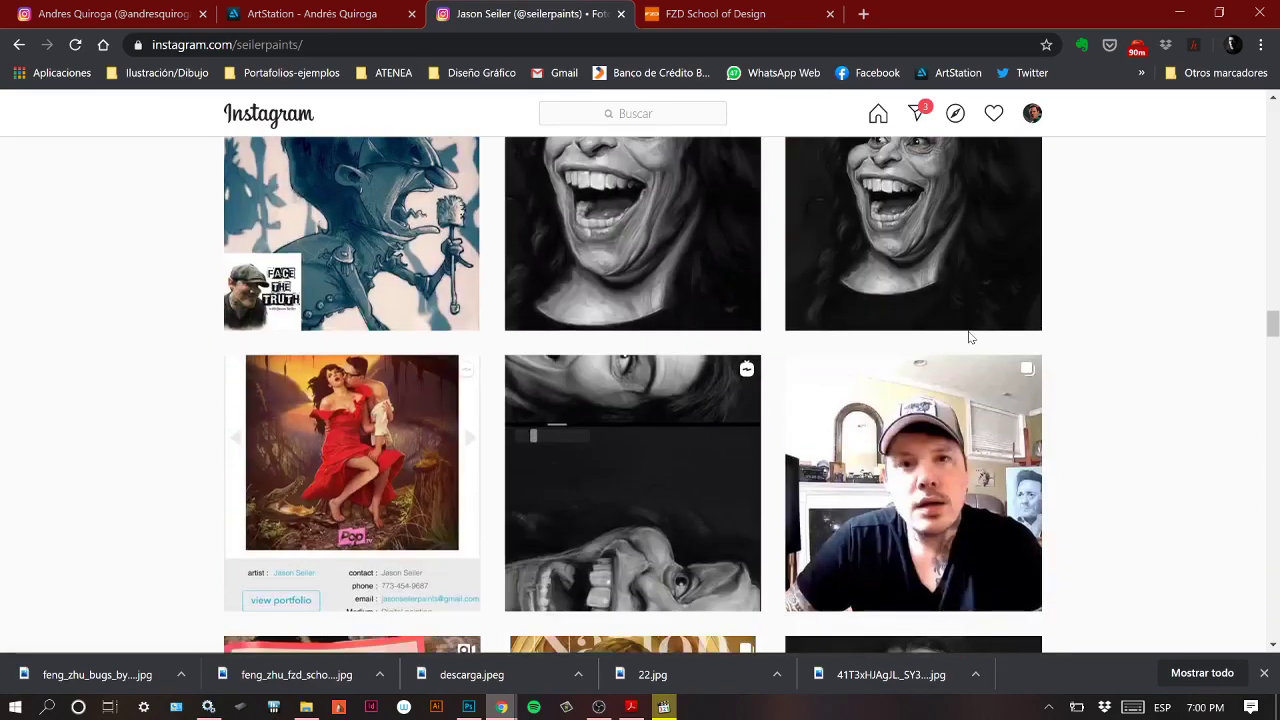
scroll(968, 337, "down", 4)
Open the Saint Bill magazine cover post, view its close-up image and the full cover, and close the post.
left_click(699, 380)
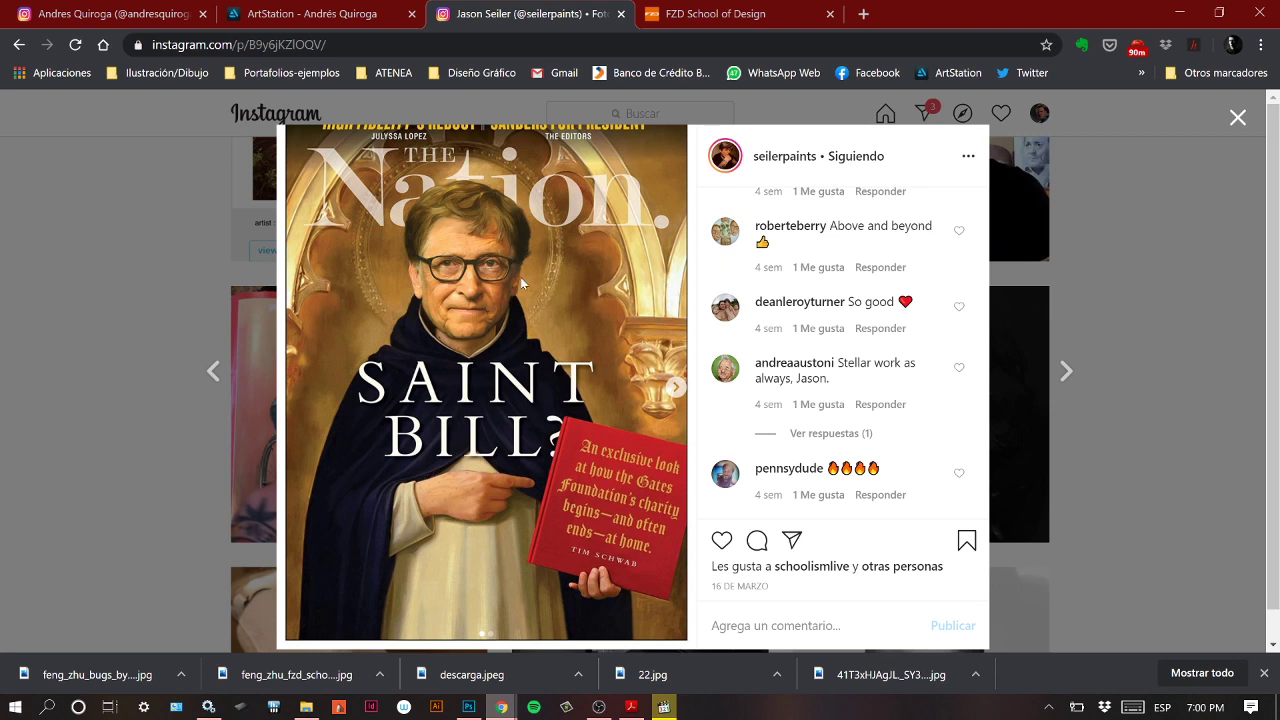
left_click(677, 387)
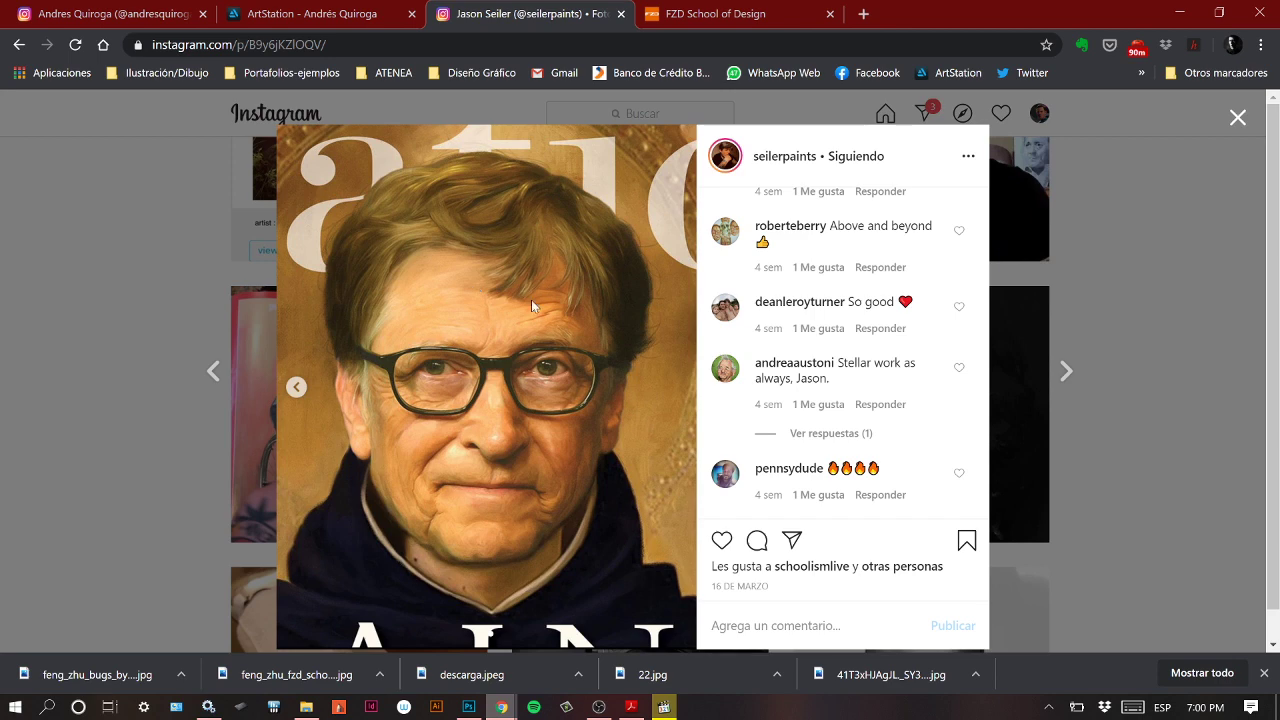
left_click(296, 387)
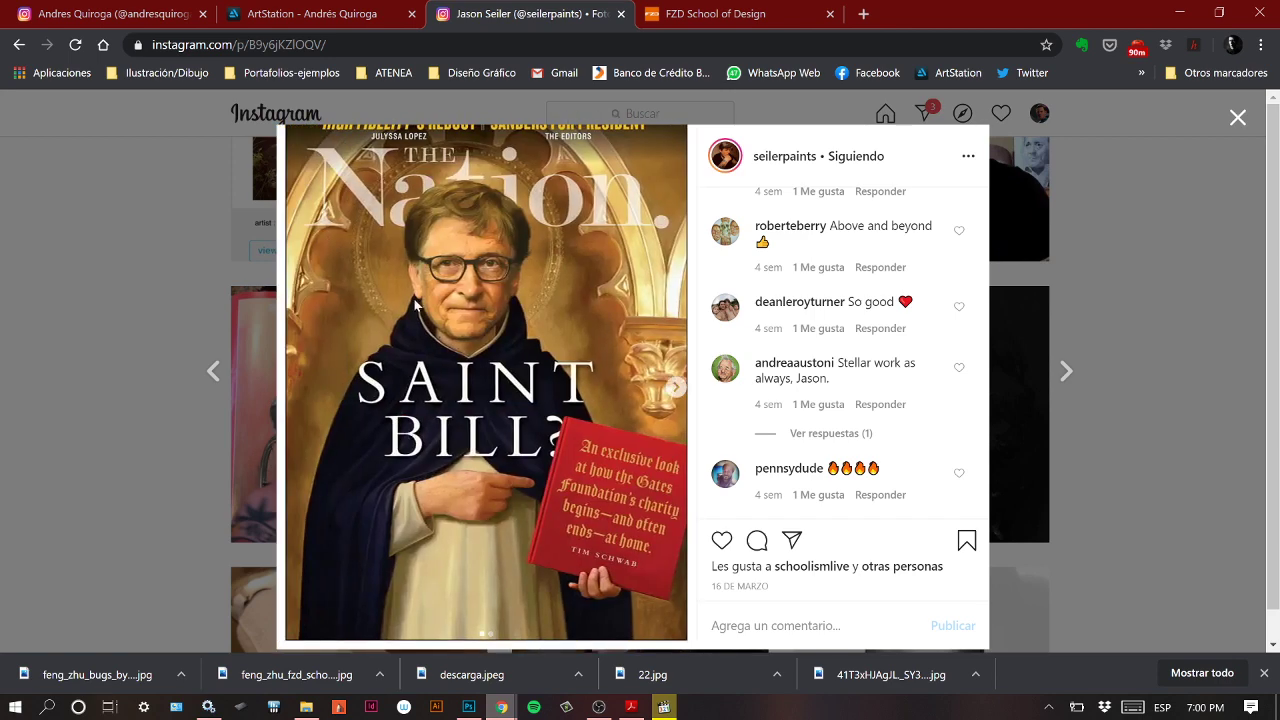
left_click(1146, 272)
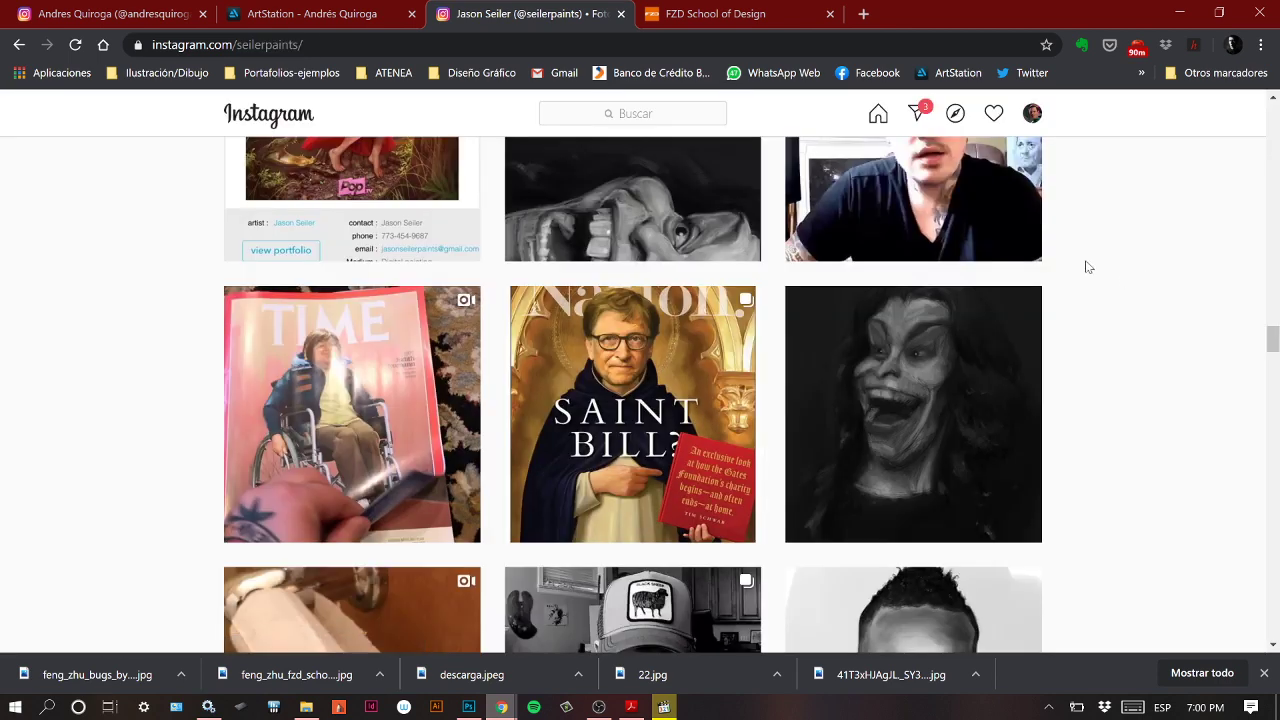
Switch between the browser and Photoshop, ending on the finished p6.psd portrait.
left_click(310, 708)
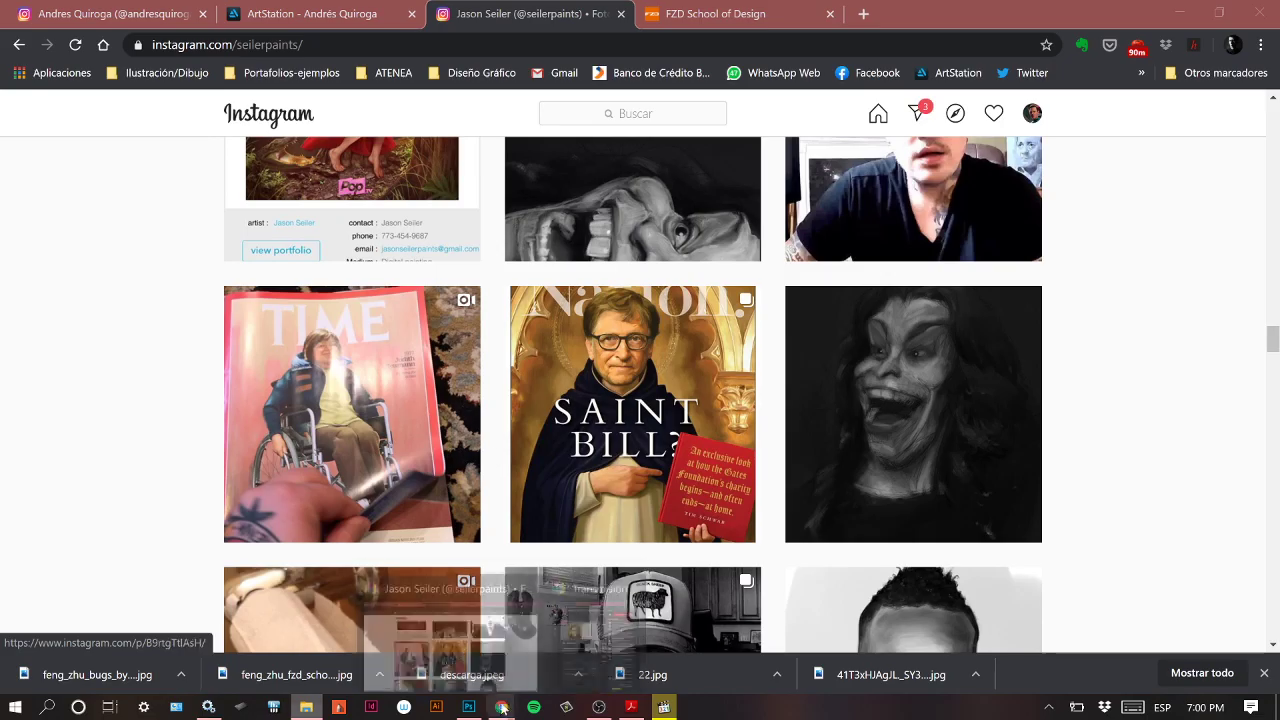
left_click(468, 707)
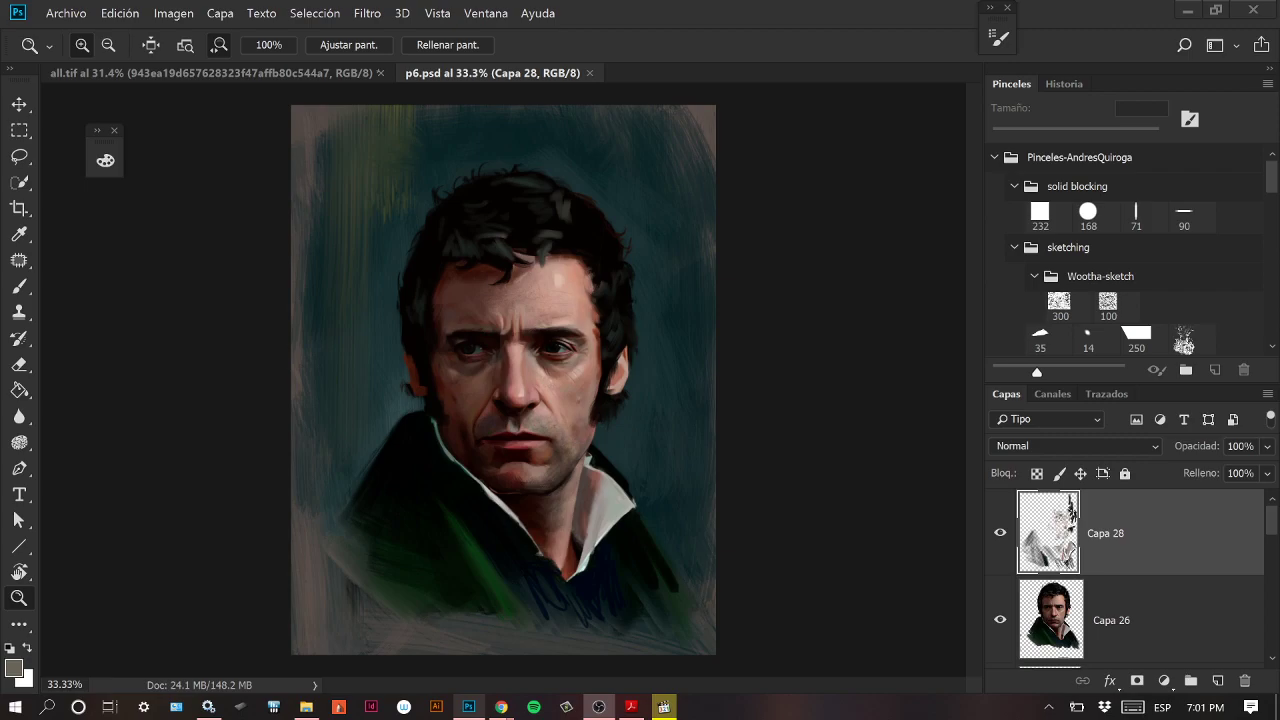
key("alt+Tab")
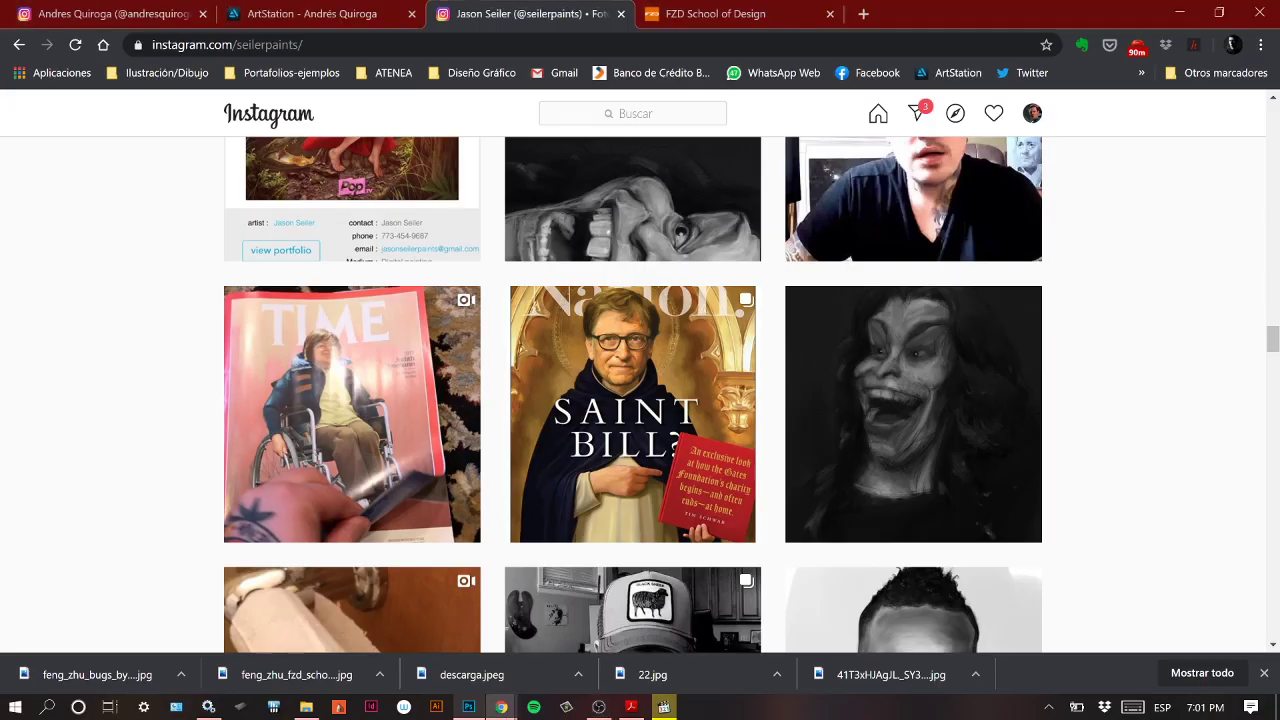
key("alt+Tab")
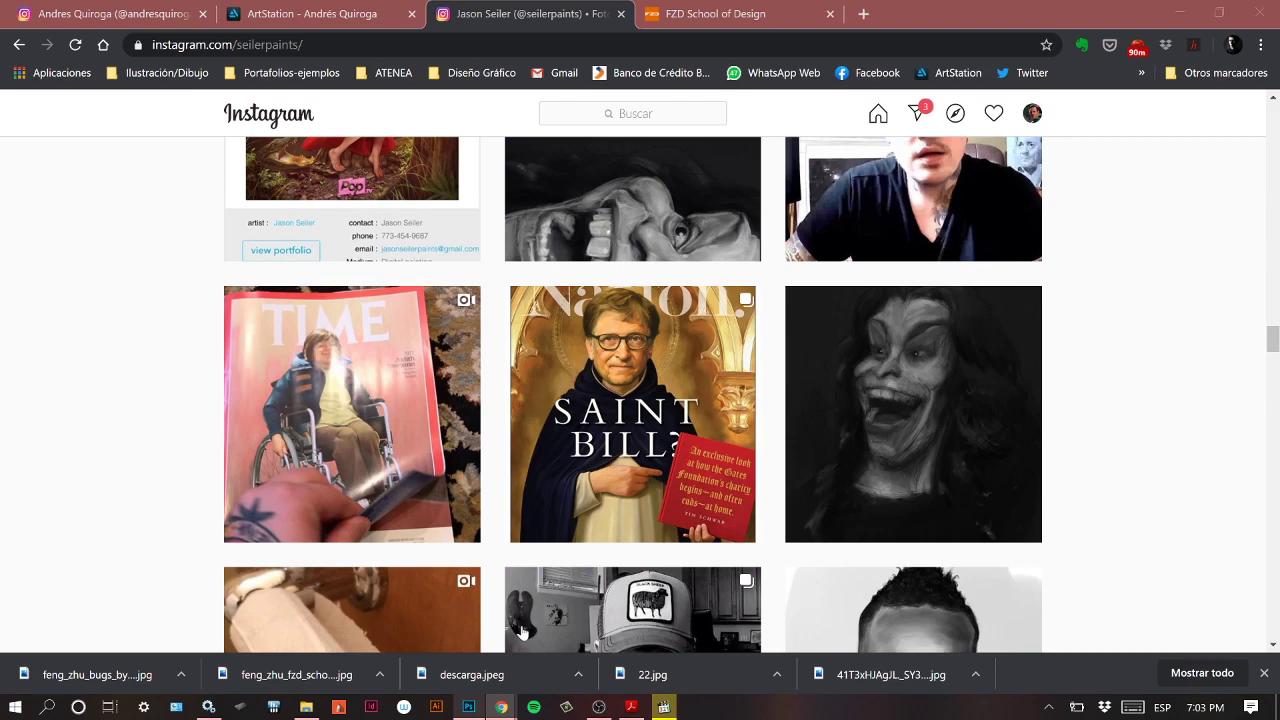
left_click(468, 707)
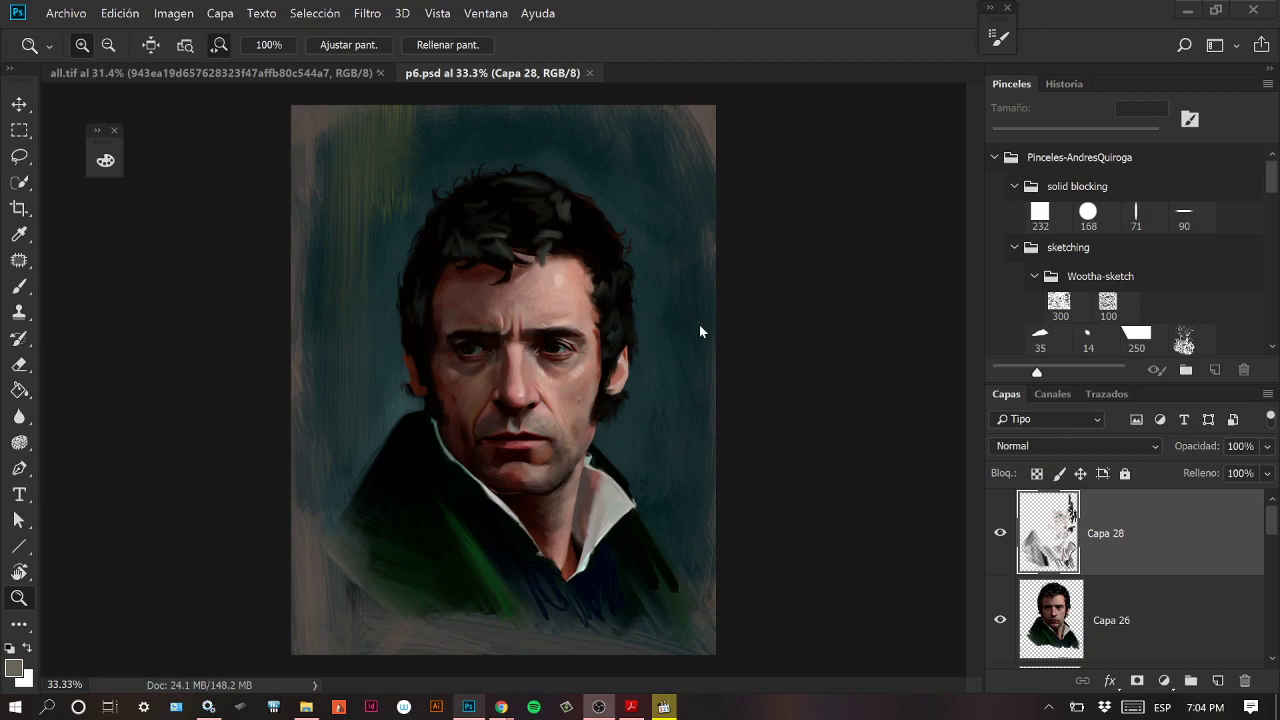
Switch to the PDF and show the closing slide with the social media links on page 45.
left_click(631, 707)
scroll(893, 307, "down", 1)
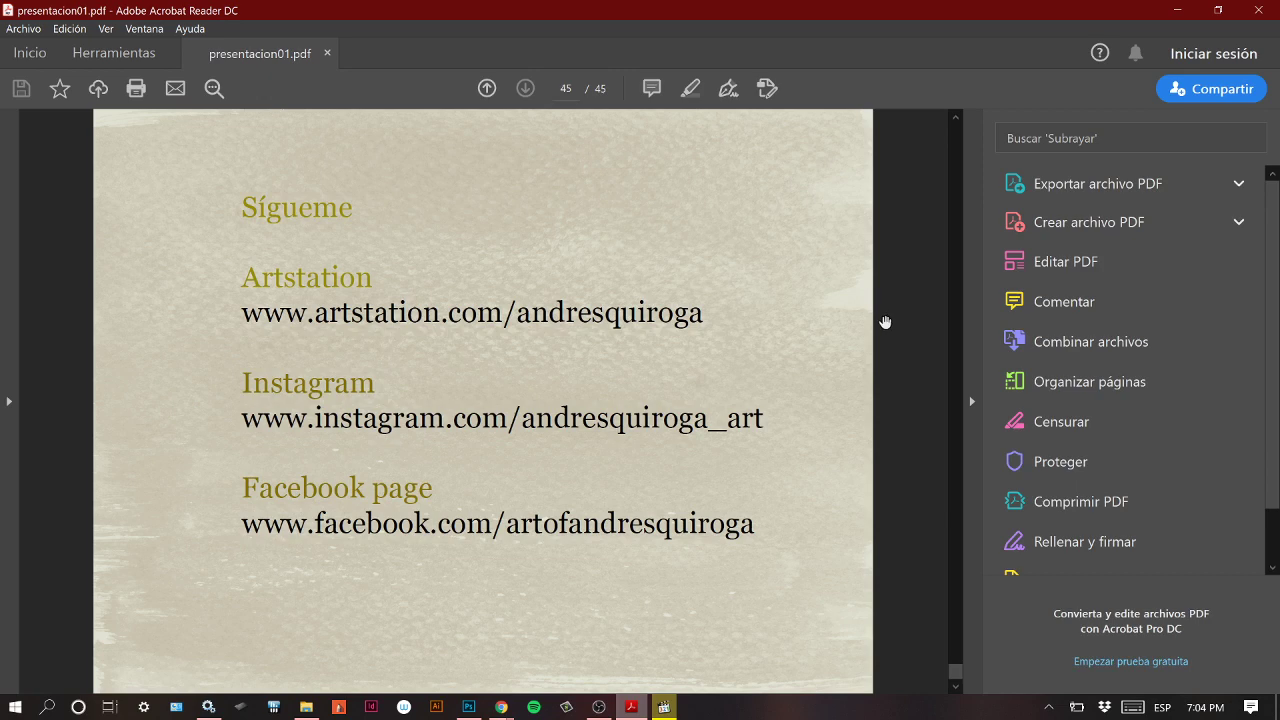
key("alt+Tab")
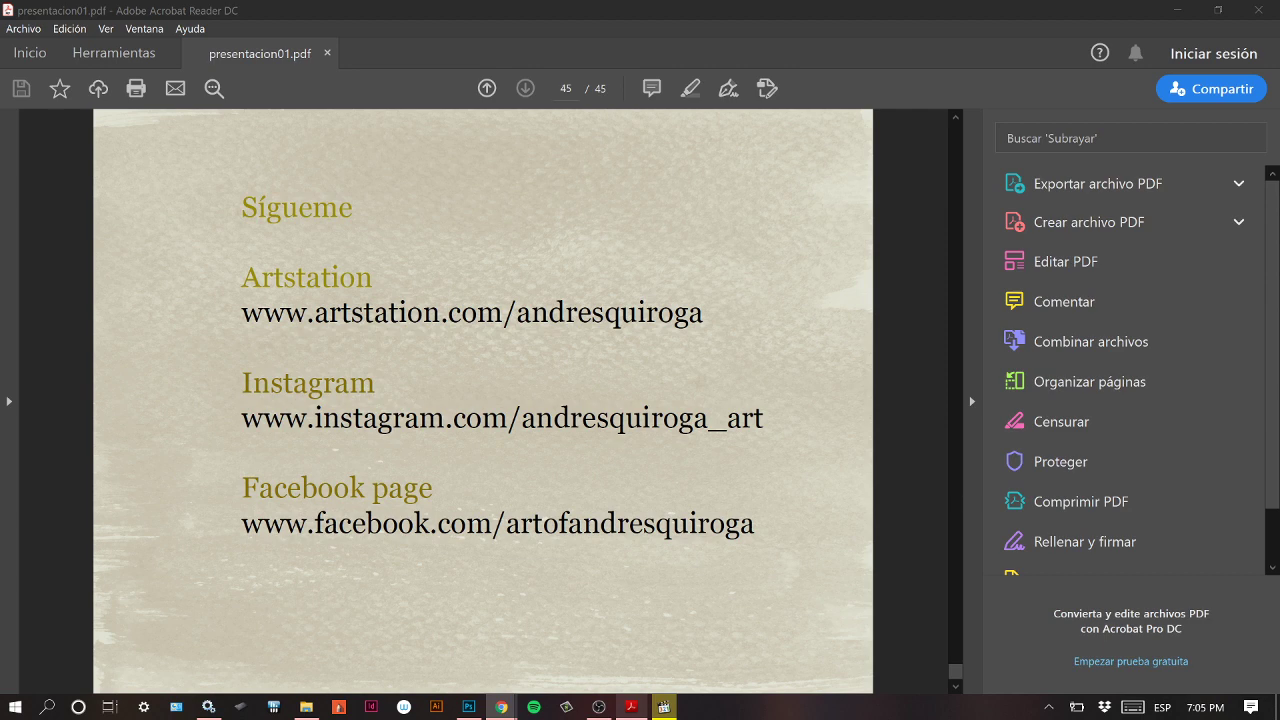
Switch to Photoshop and examine the two grayscale portrait studies in all.tif up close.
left_click(468, 707)
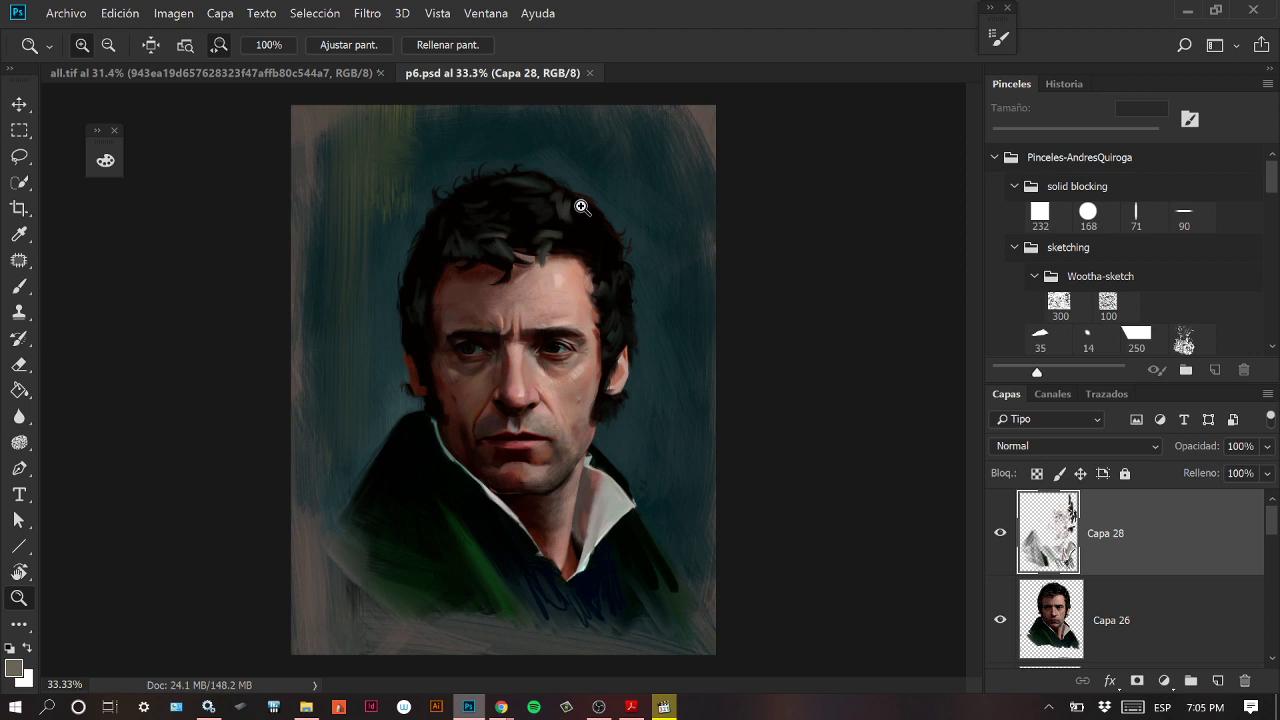
left_click(322, 72)
left_click_drag(495, 350, 686, 400)
left_click_drag(445, 434, 509, 420)
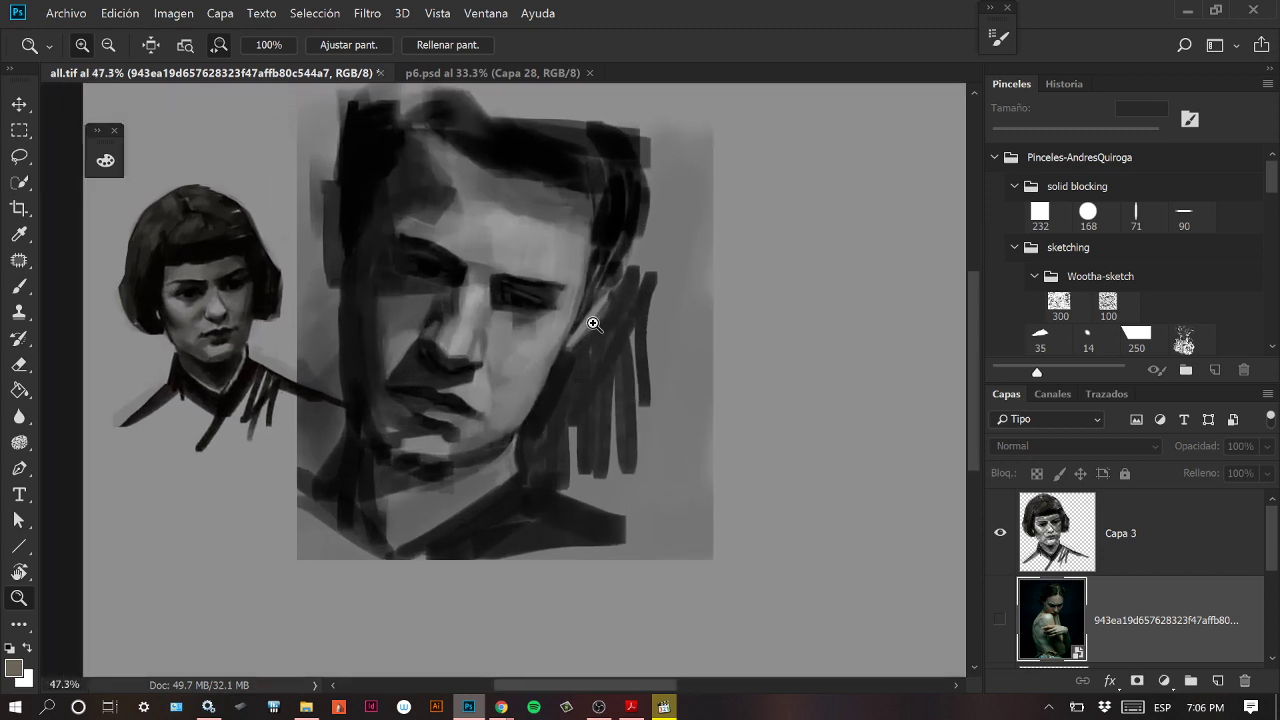
scroll(574, 366, "up", 2)
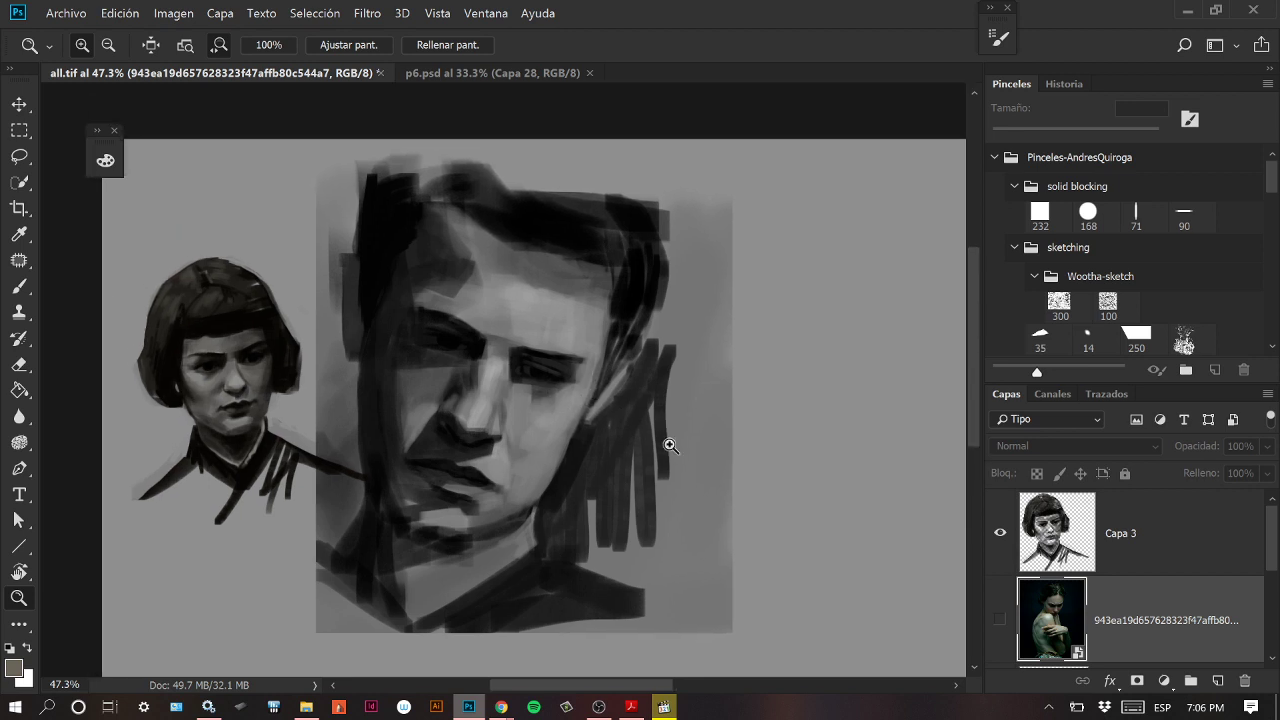
left_click_drag(643, 420, 617, 400)
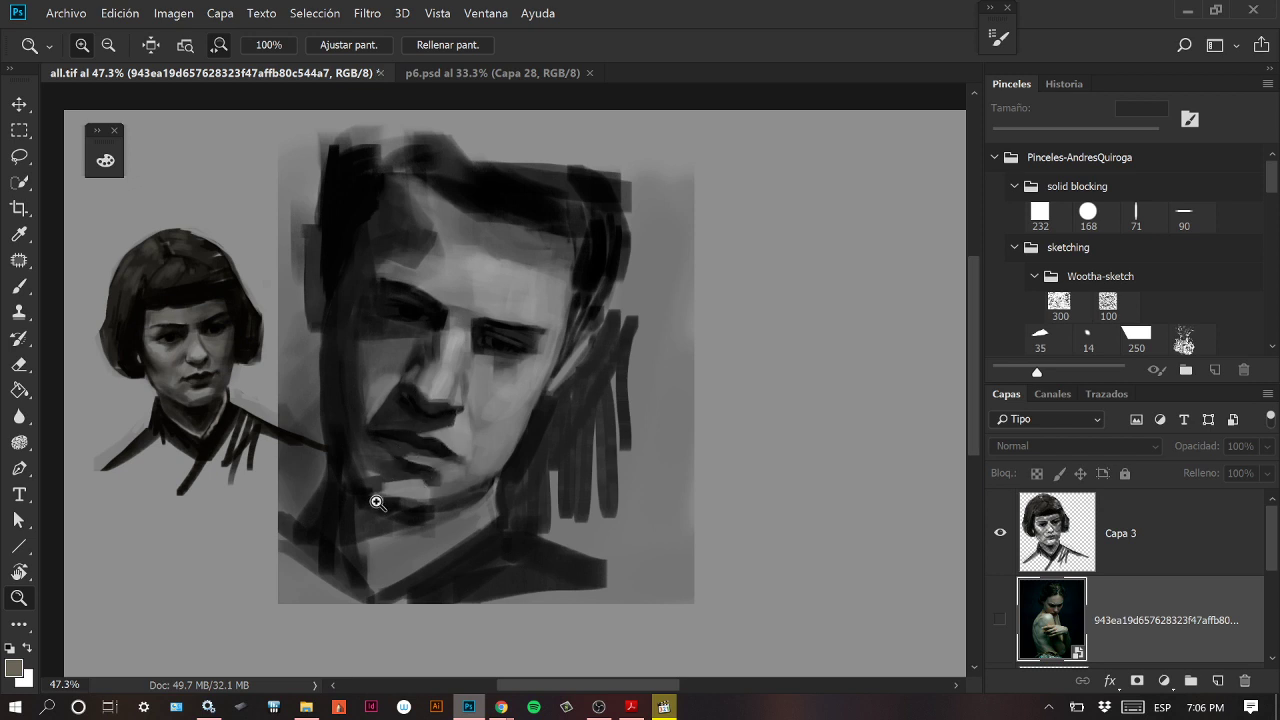
Switch to the PDF and go back from page 45 to the light and shadow head sketch on page 36.
left_click(632, 707)
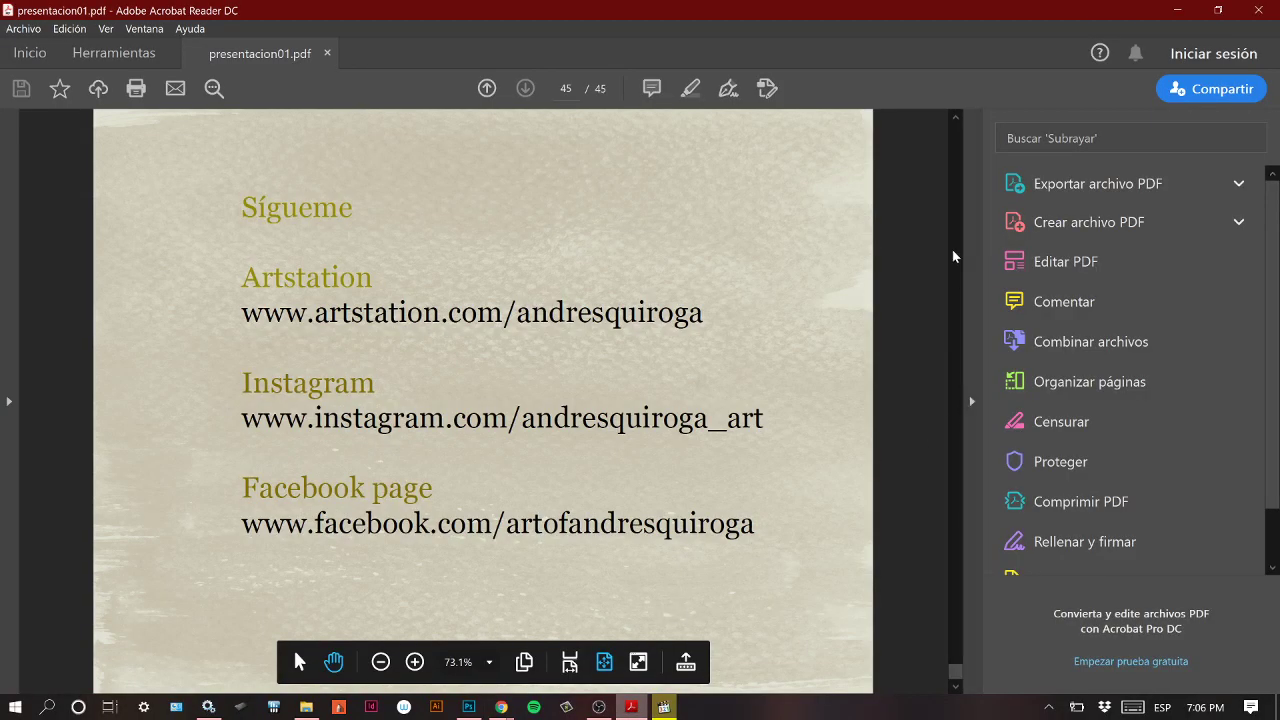
scroll(875, 179, "up", 3)
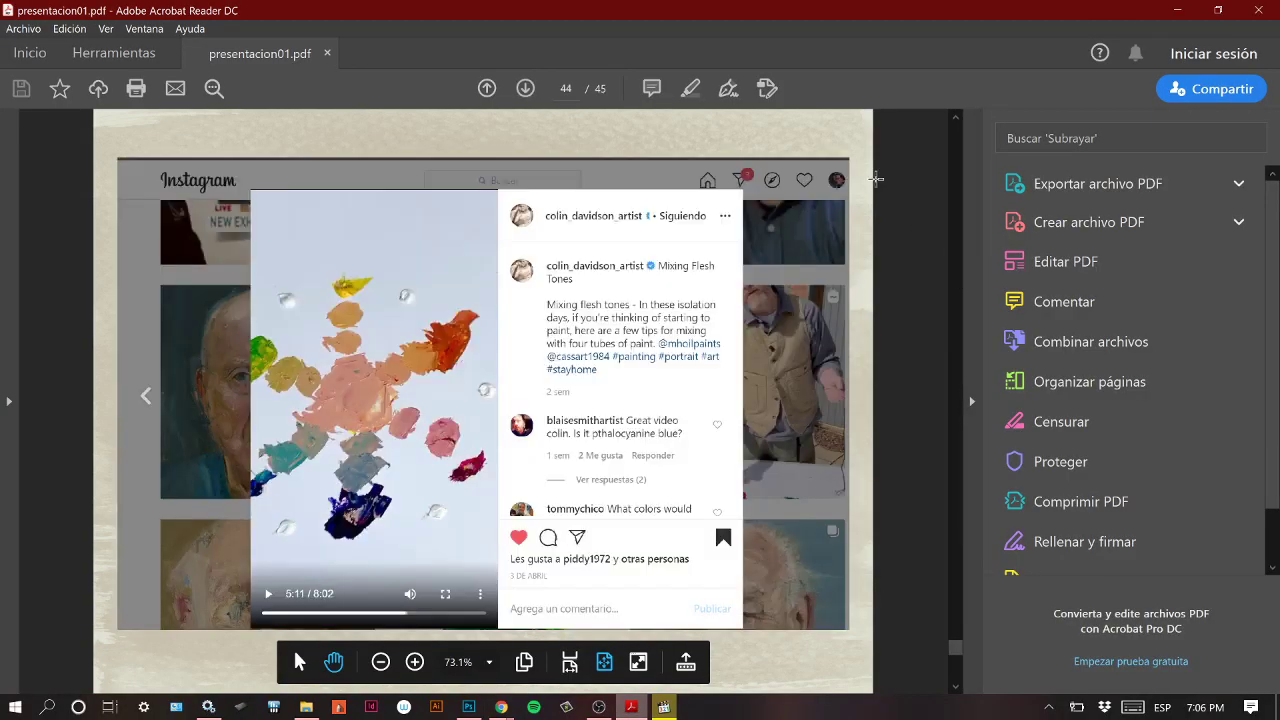
scroll(875, 179, "up", 4)
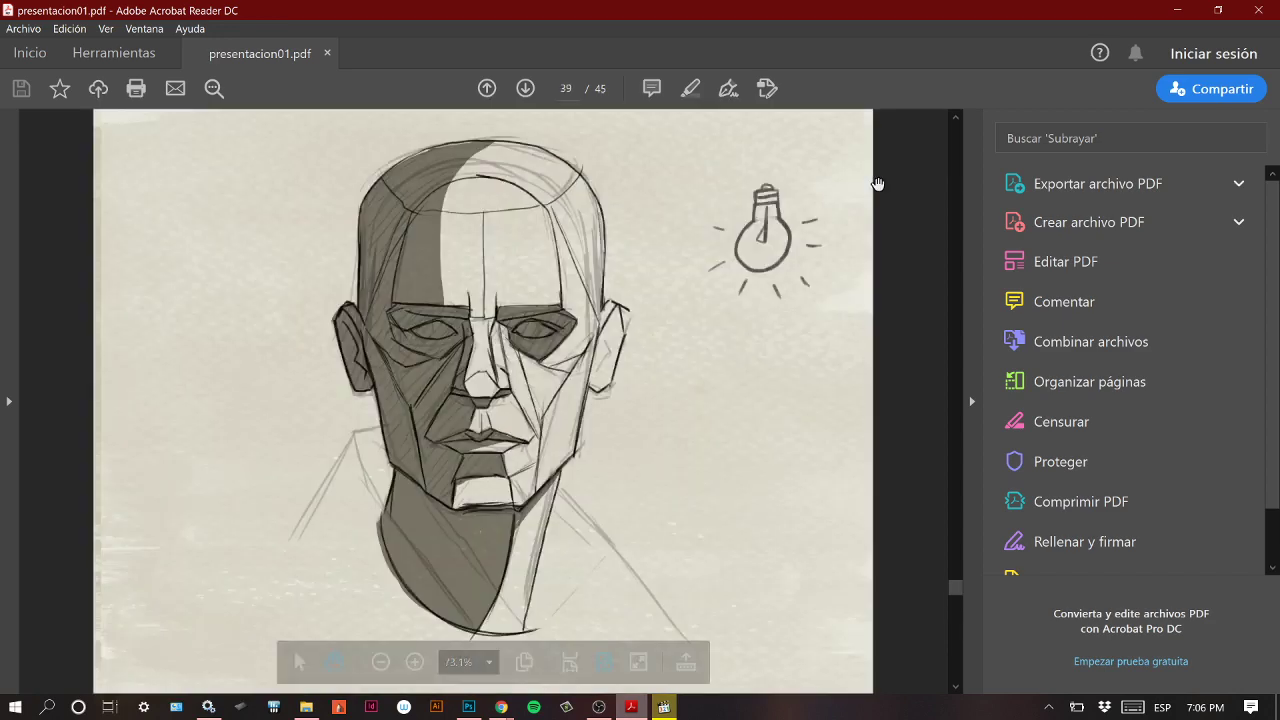
scroll(885, 187, "up", 2)
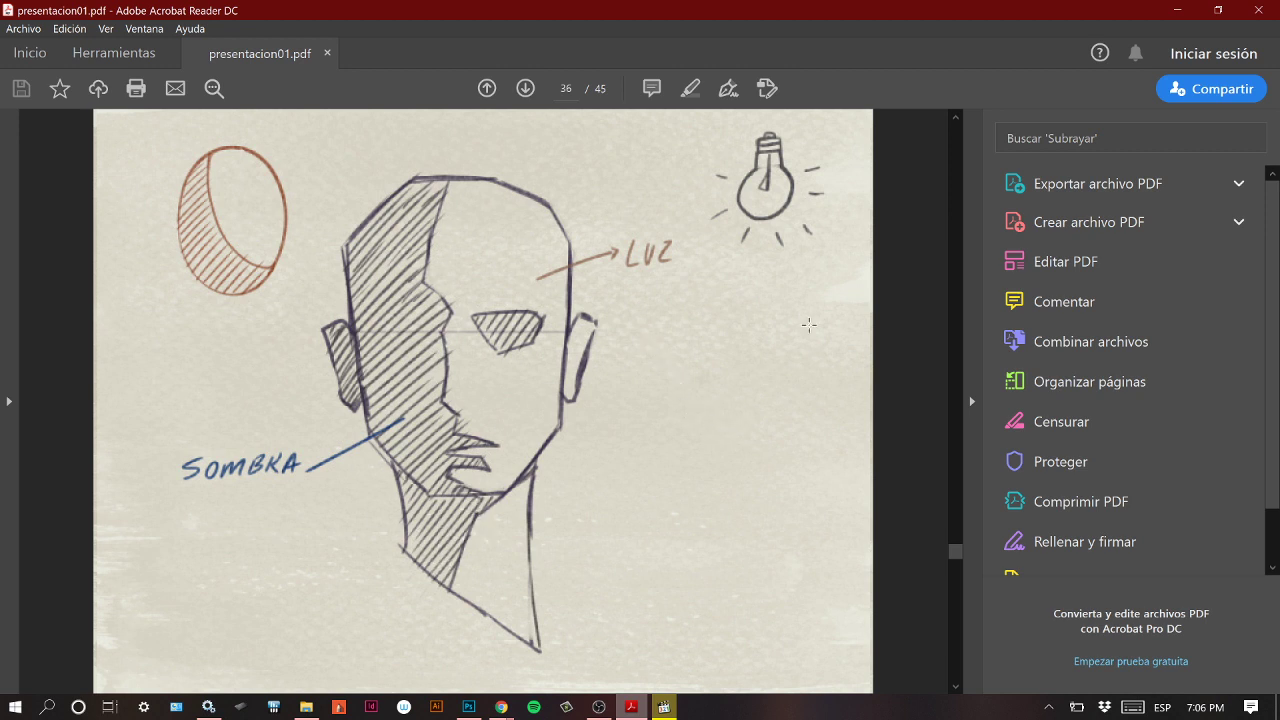
Switch to Photoshop, make the hidden reference photo layer in all.tif visible, and add a new empty layer above it.
left_click(468, 707)
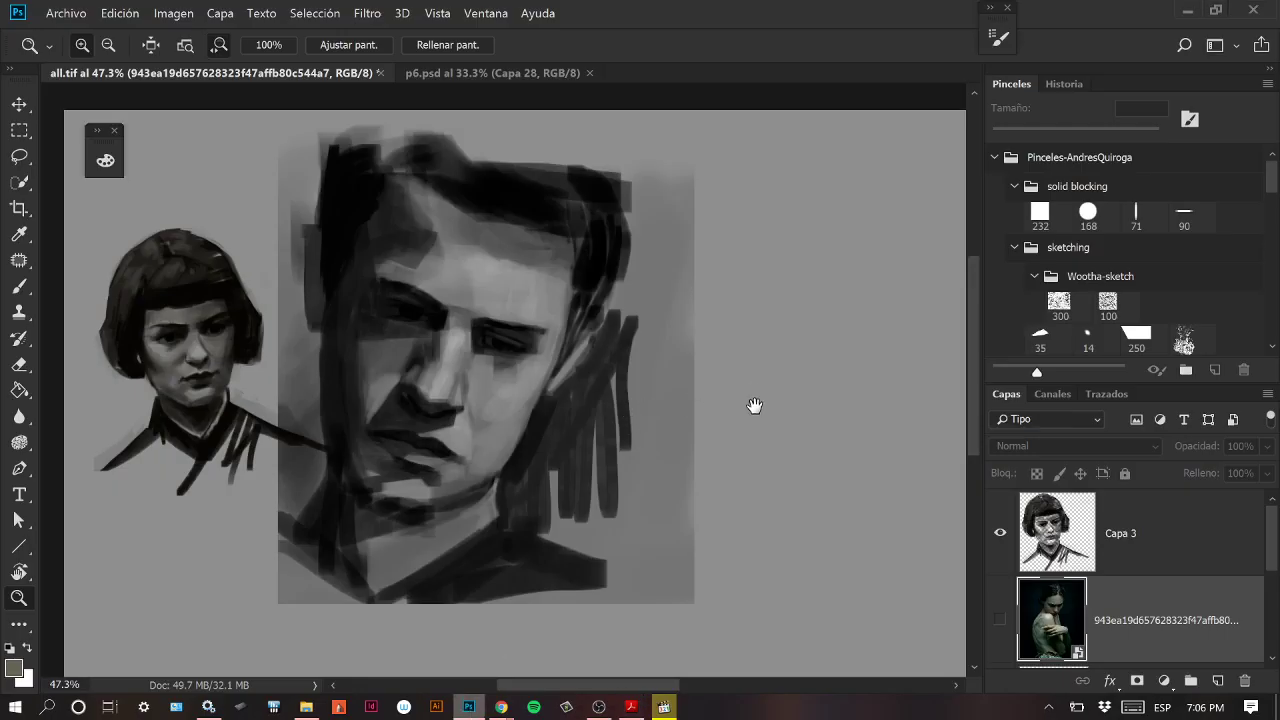
left_click_drag(794, 413, 560, 414)
left_click_drag(723, 410, 603, 406)
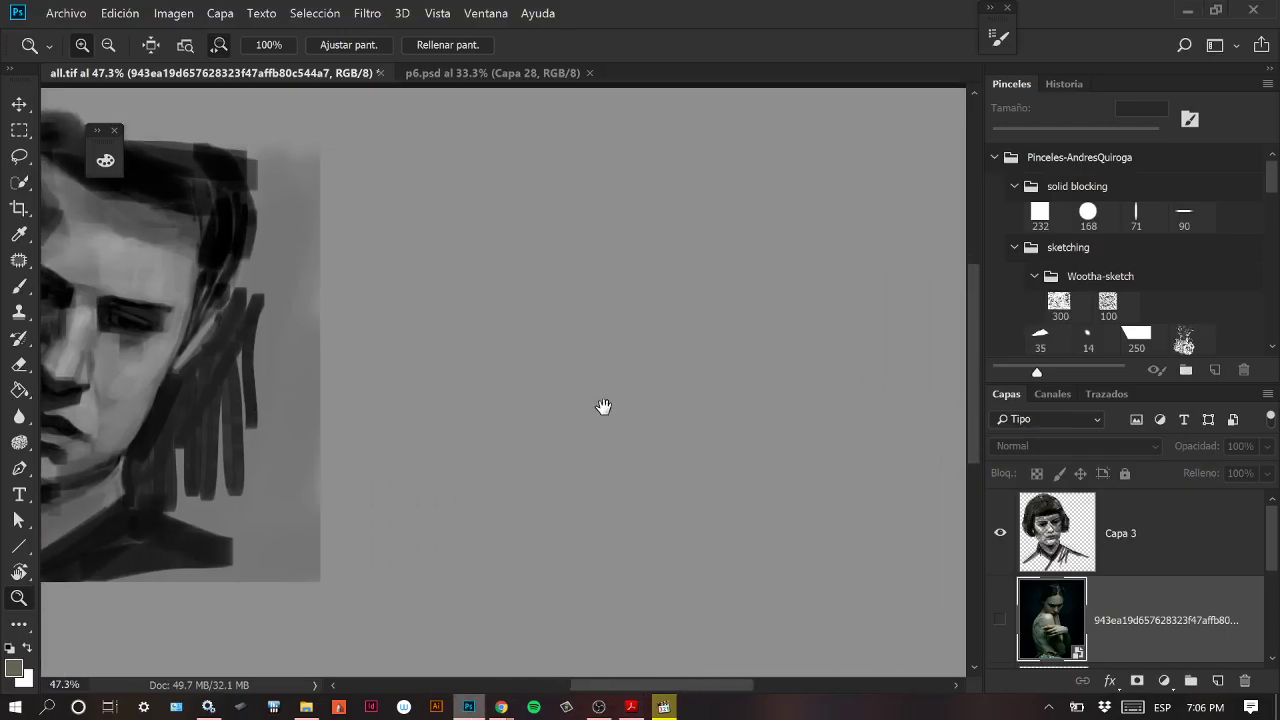
left_click_drag(678, 441, 651, 426)
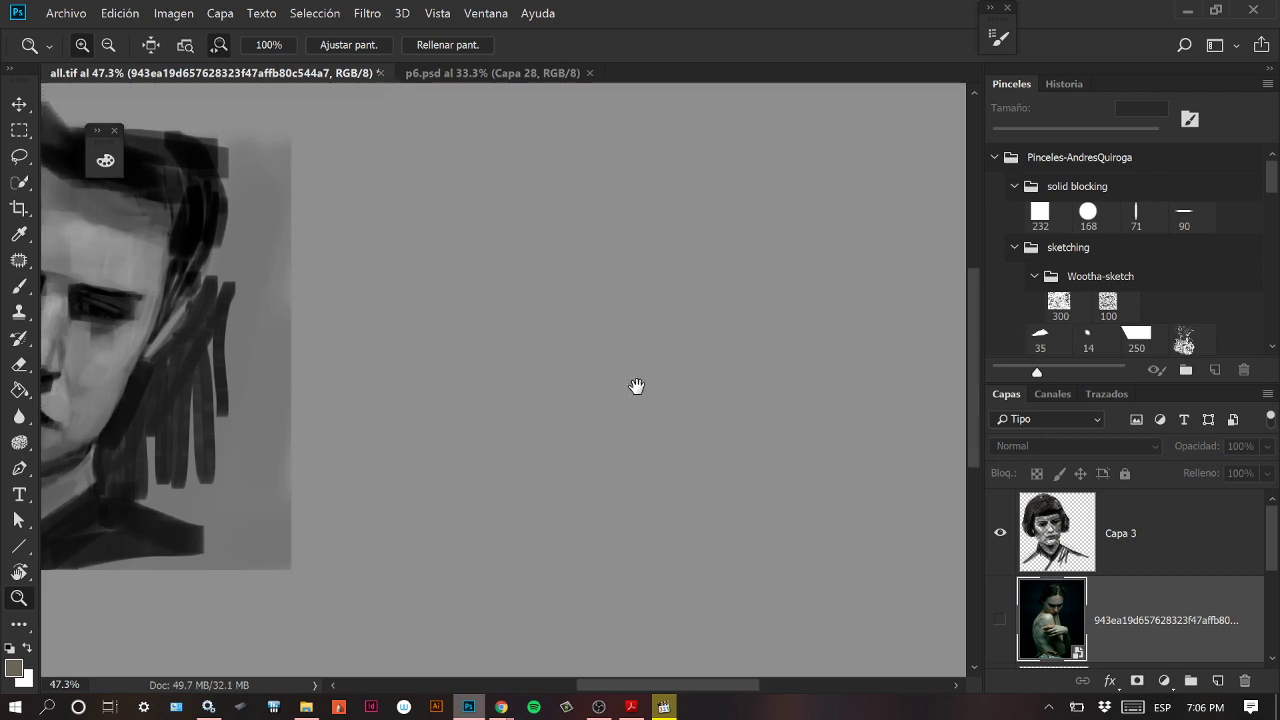
left_click_drag(679, 395, 616, 396)
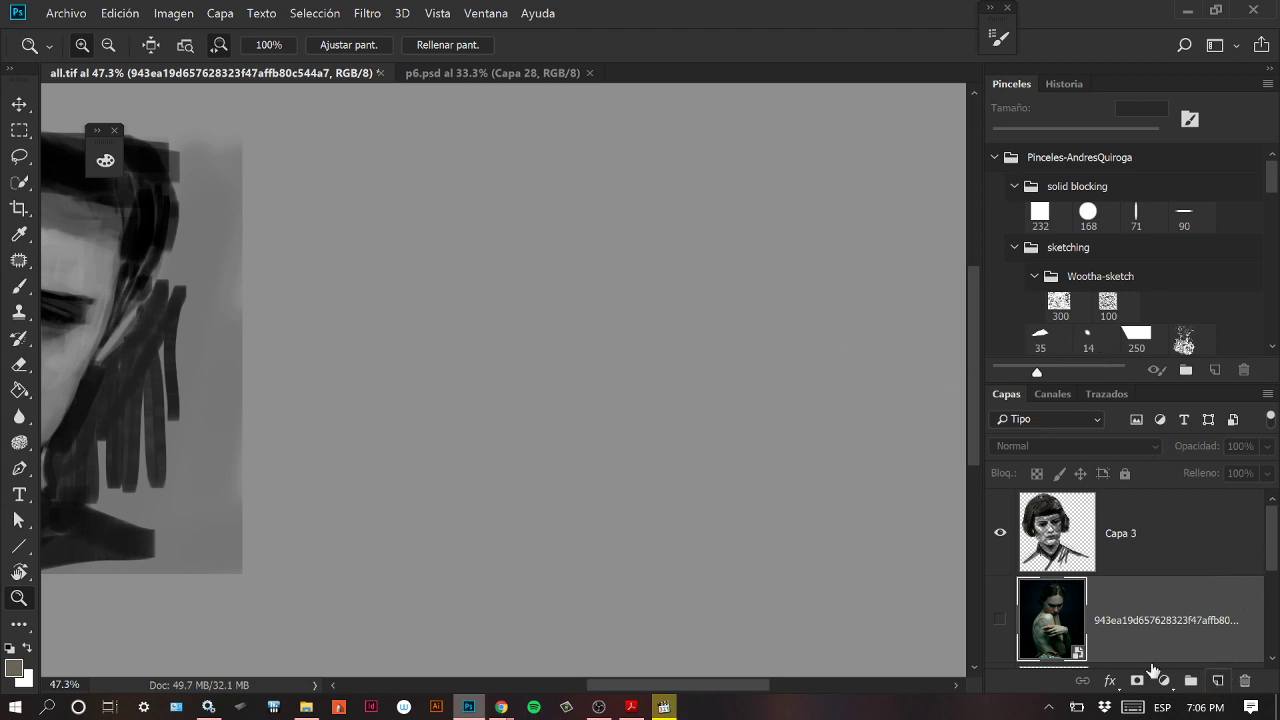
left_click(1000, 622)
left_click_drag(689, 346, 543, 440)
left_click(1217, 680)
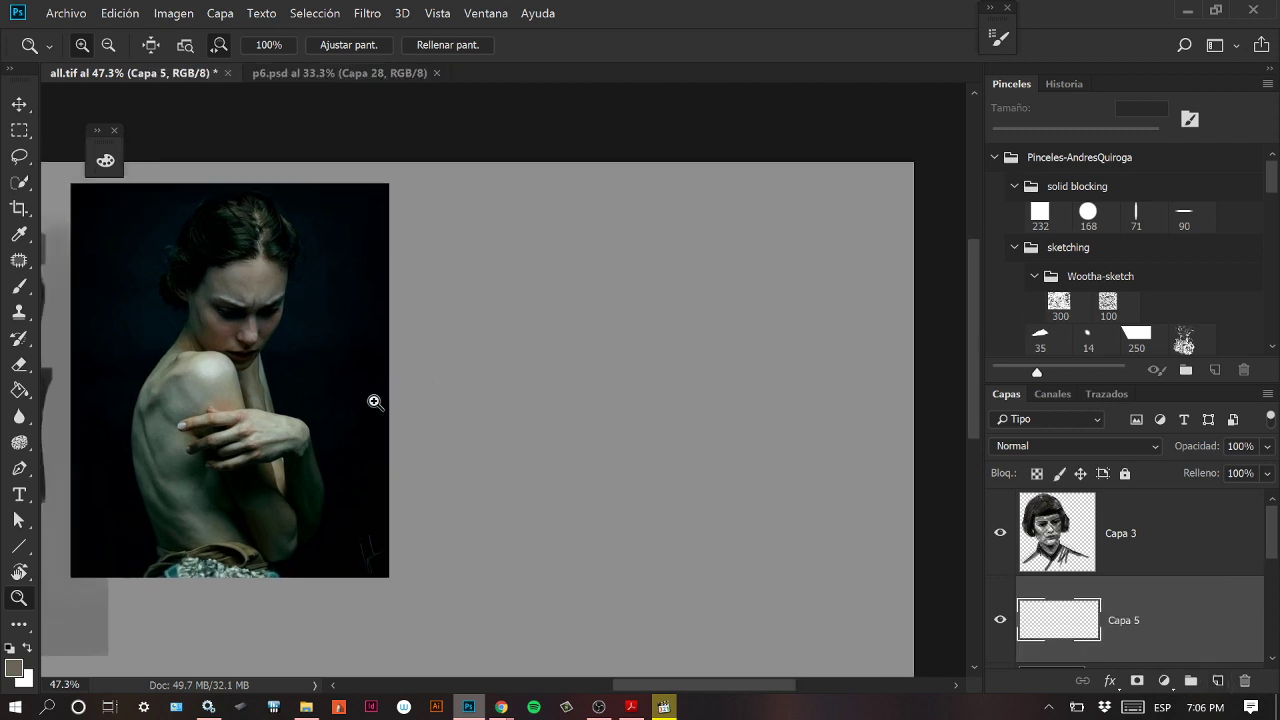
Choose the 66 px square brush from the blocking set, reset the foreground color to black, and enlarge the brush to 73 px.
left_click(552, 393)
left_click_drag(552, 393, 583, 517)
left_click_drag(1266, 187, 1271, 214)
left_click(1184, 234)
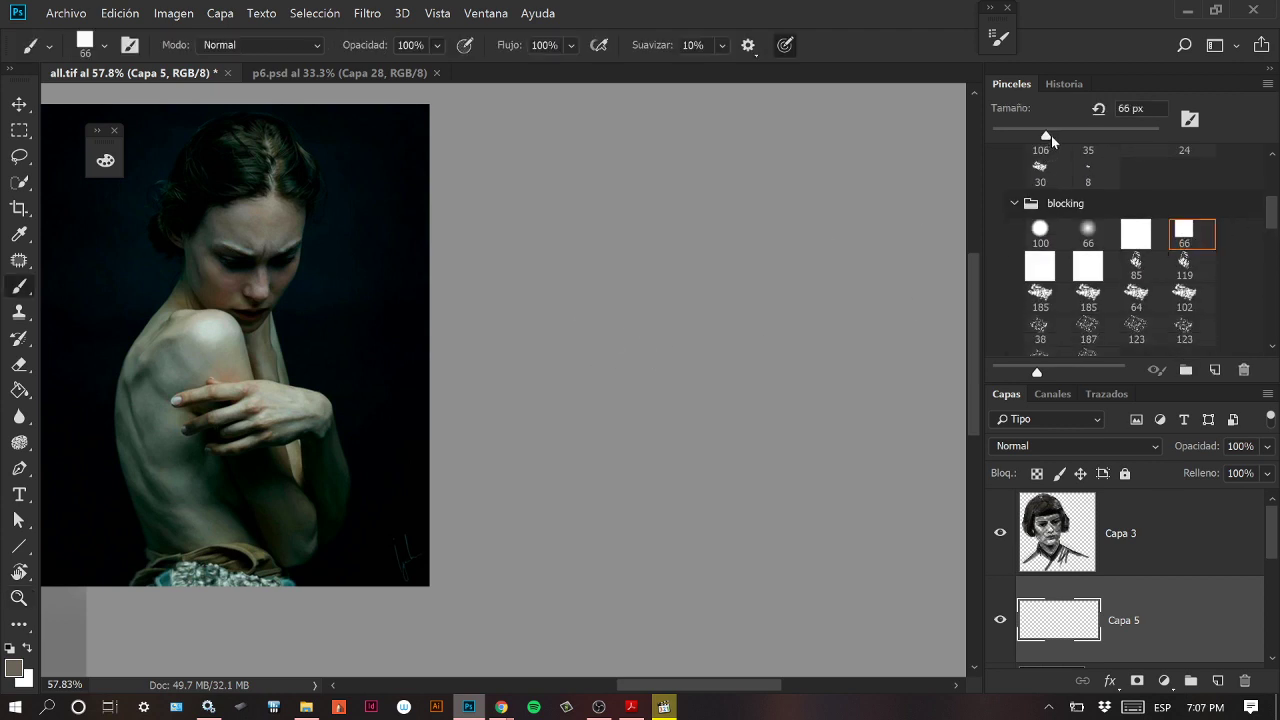
left_click(10, 648)
key("bracketright")
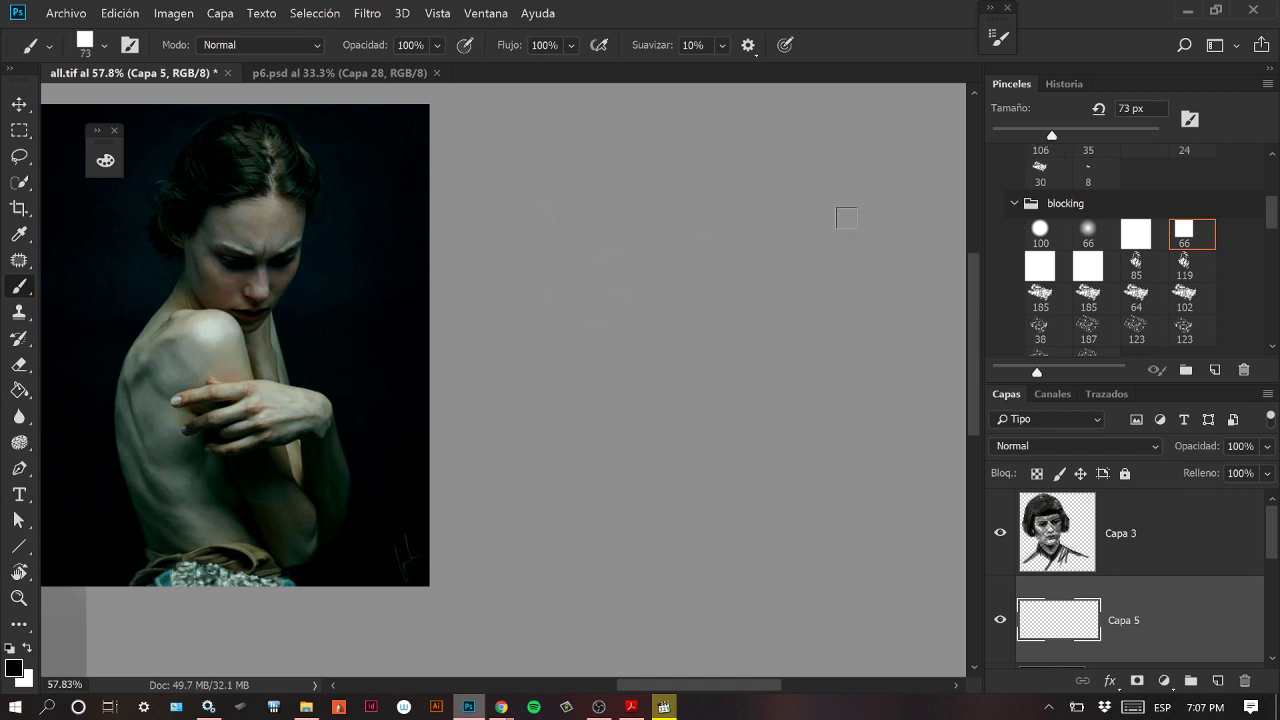
Block in the two dark eye-socket shapes beside the reference photo, reducing the brush to 39 px for the second one.
left_click_drag(1037, 131, 1032, 134)
mouse_move(574, 274)
left_mouse_down()
mouse_move(620, 289)
mouse_move(578, 278)
mouse_move(590, 295)
mouse_move(620, 290)
left_mouse_up()
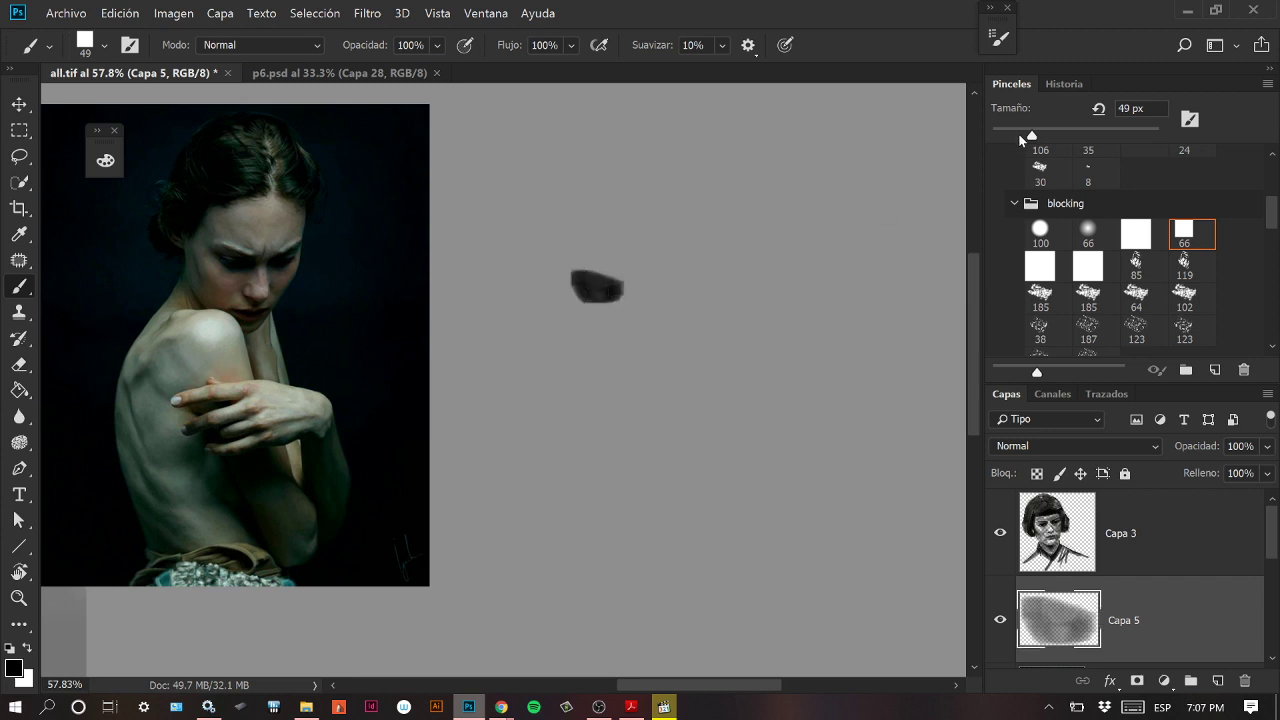
key("bracketleft")
left_click_drag(647, 297, 678, 279)
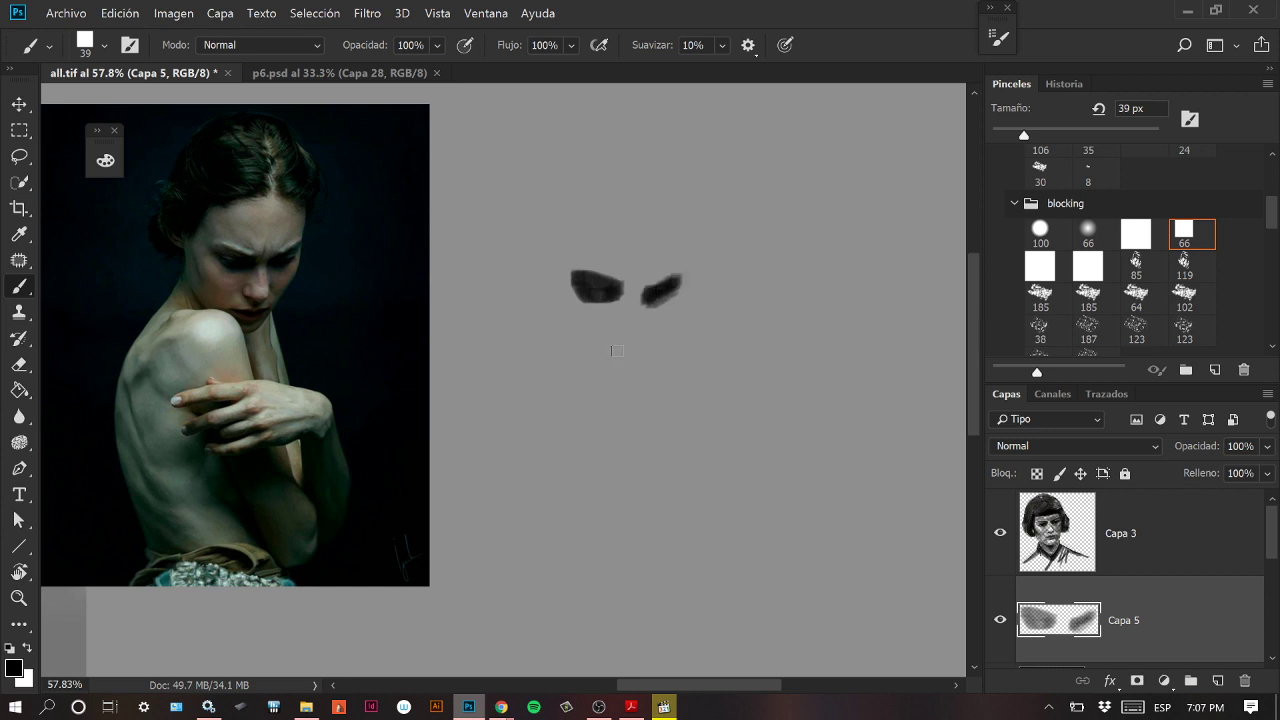
Paint the shadow under the nose and, with the brush enlarged to 43 px, the angled hairline beside the forehead.
left_click_drag(617, 356, 645, 356)
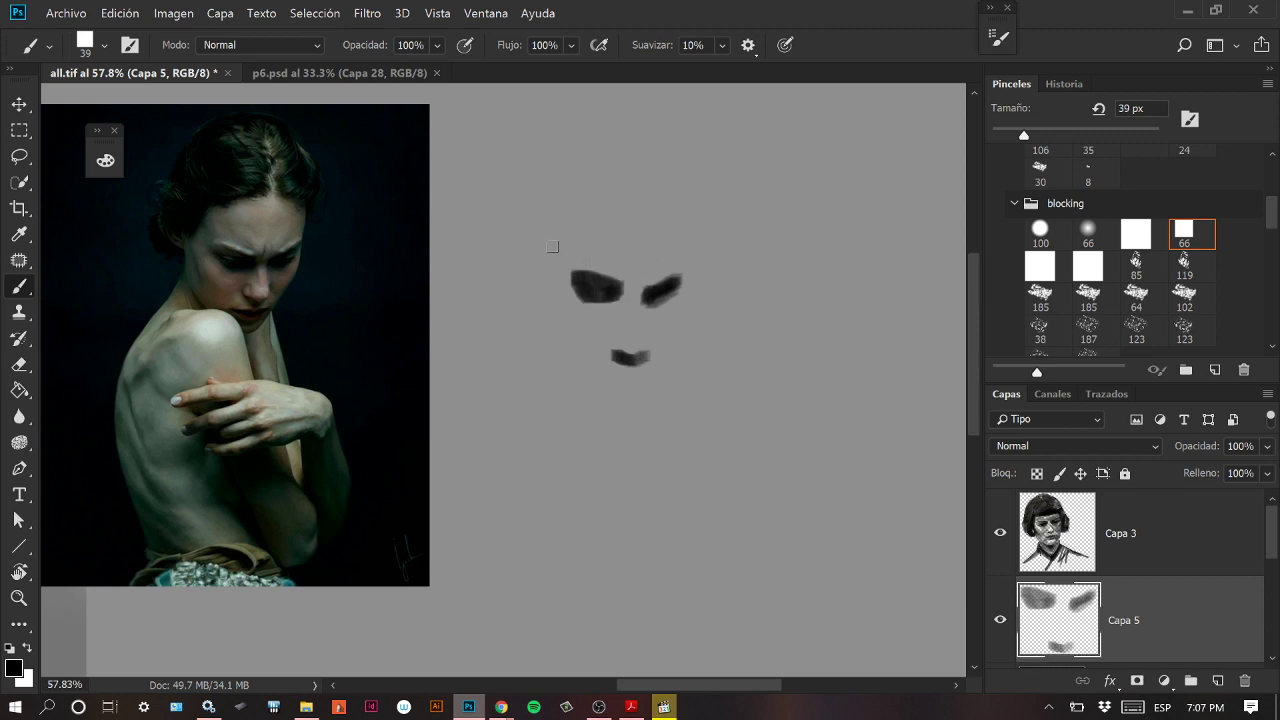
left_click_drag(1022, 134, 1027, 134)
mouse_move(530, 278)
left_mouse_down()
mouse_move(567, 221)
mouse_move(594, 224)
left_mouse_up()
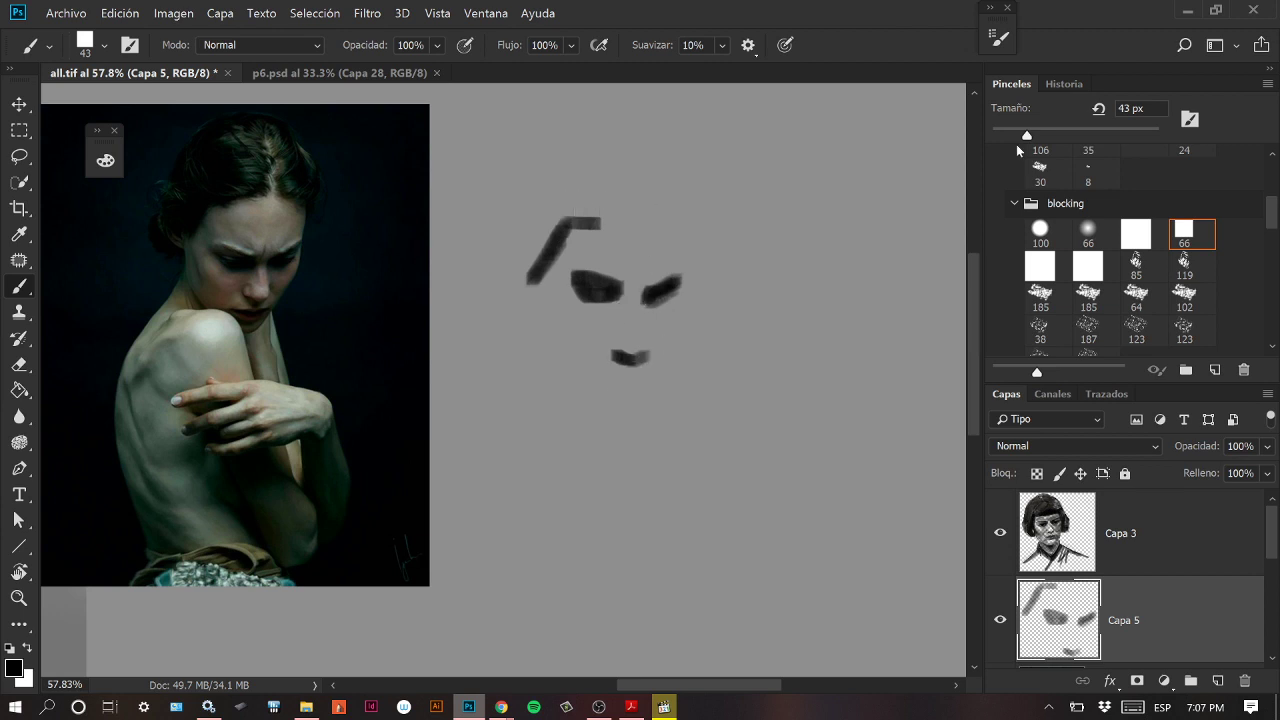
Paint the mouth below the nose with a 32 px brush and darken its strokes at 21 px.
left_click_drag(617, 373, 622, 373)
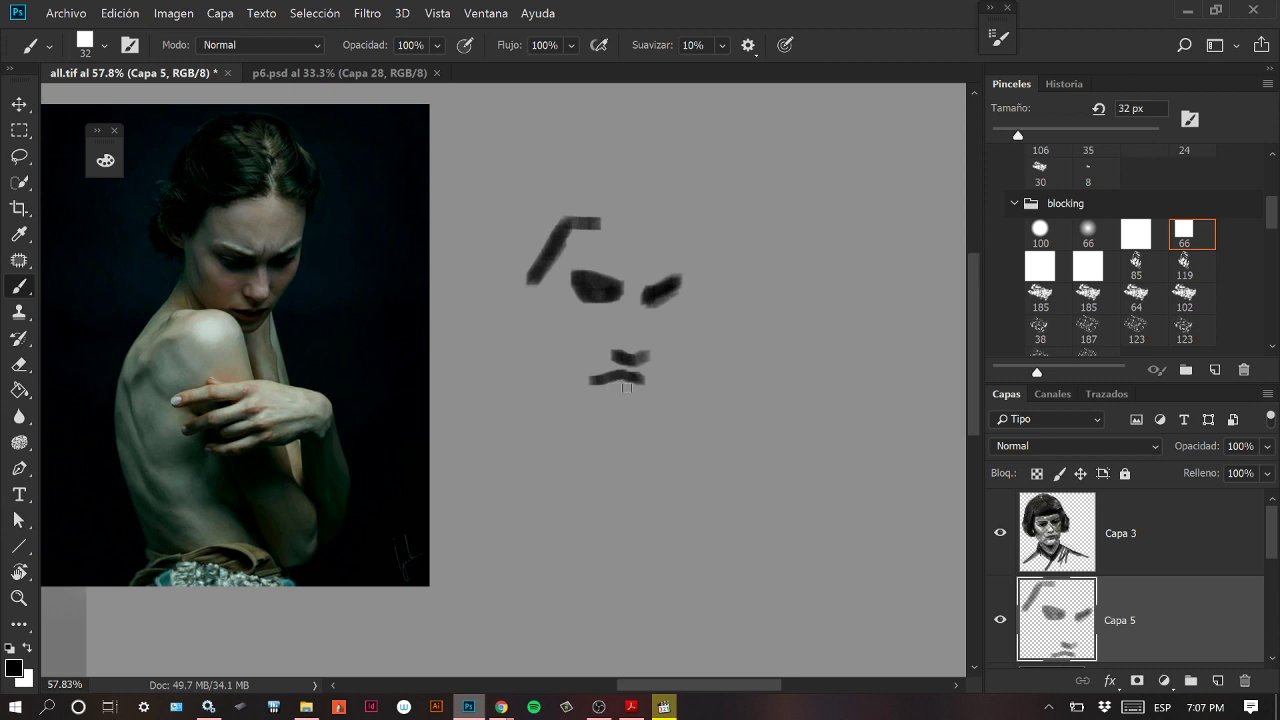
left_click_drag(612, 382, 632, 382)
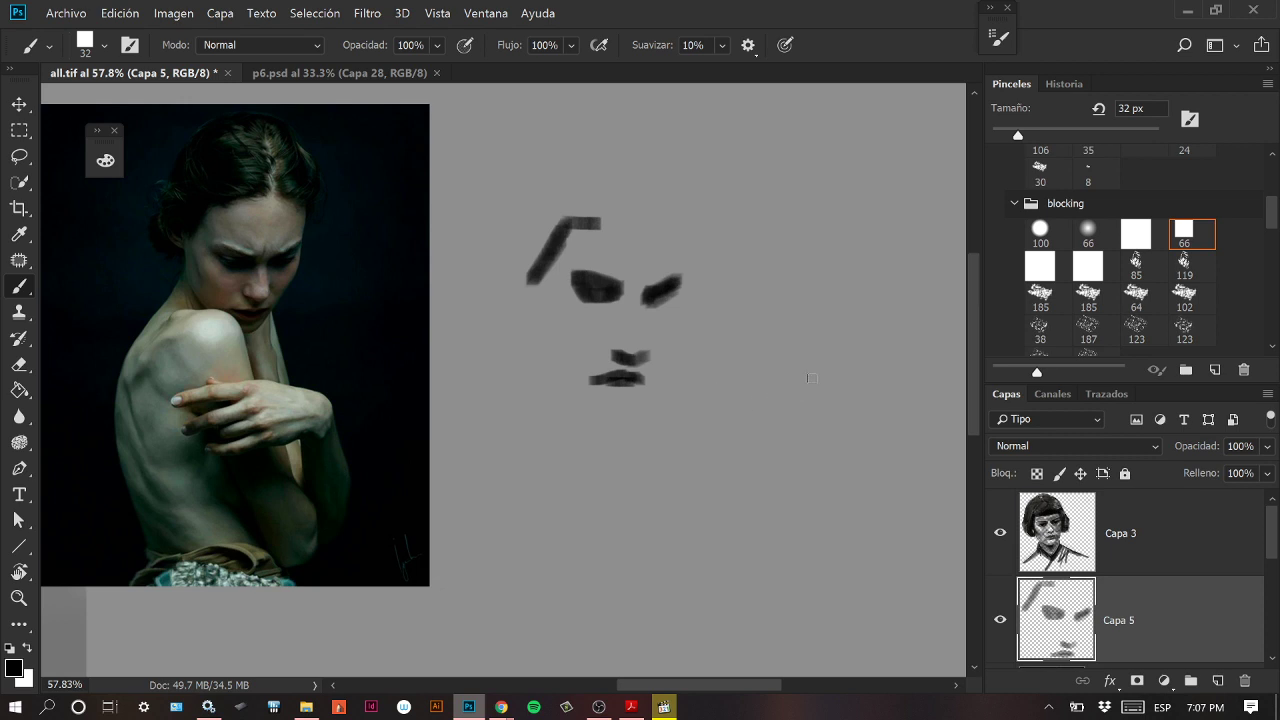
left_click_drag(1016, 137, 1008, 136)
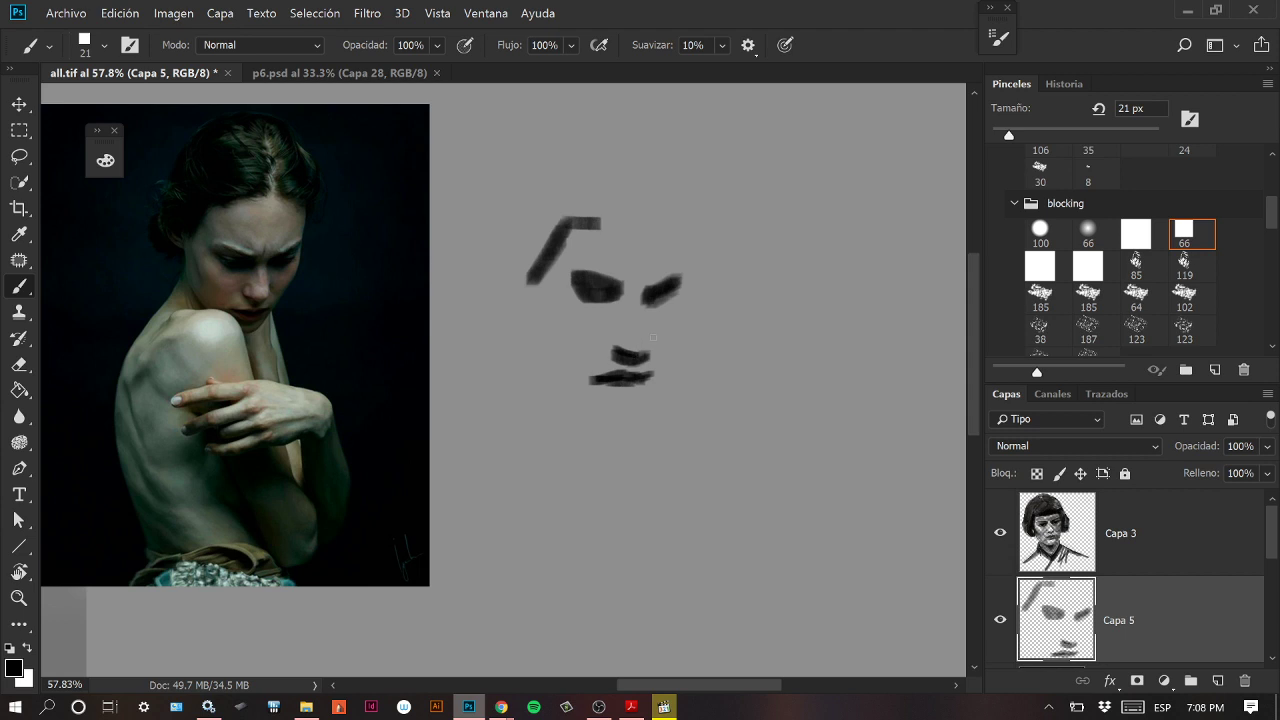
Block in a nose shadow at 36 px, and erase it back using the 66 px square blocking brush reduced to 43 px.
left_click_drag(1014, 135, 1026, 135)
left_click_drag(615, 341, 650, 337)
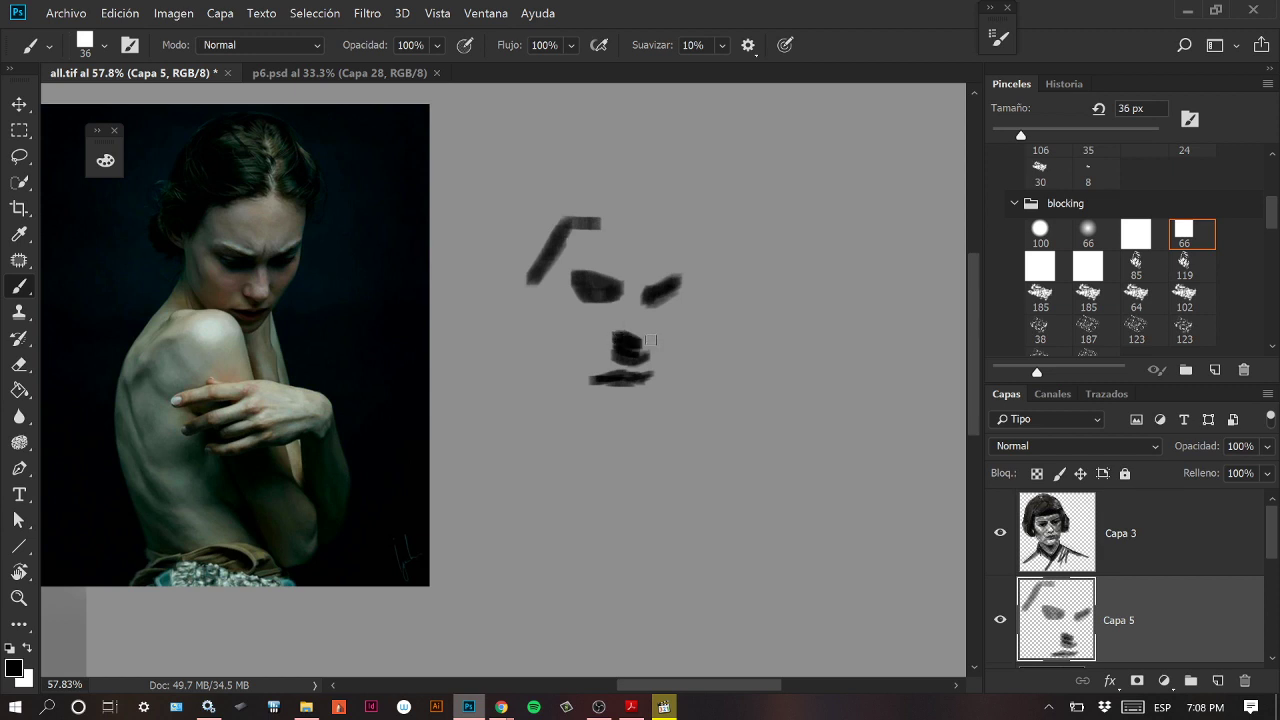
left_click(19, 364)
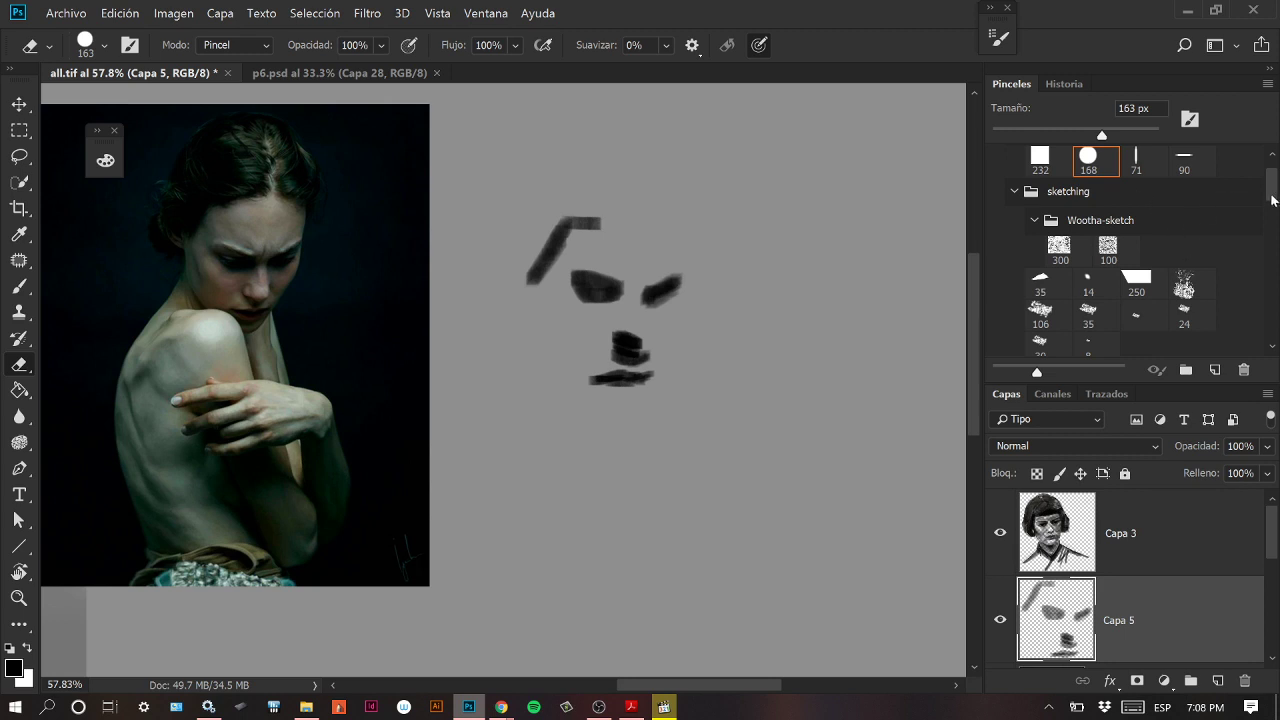
scroll(1274, 200, "down", 2)
left_click(1182, 305)
left_click_drag(616, 334, 633, 346)
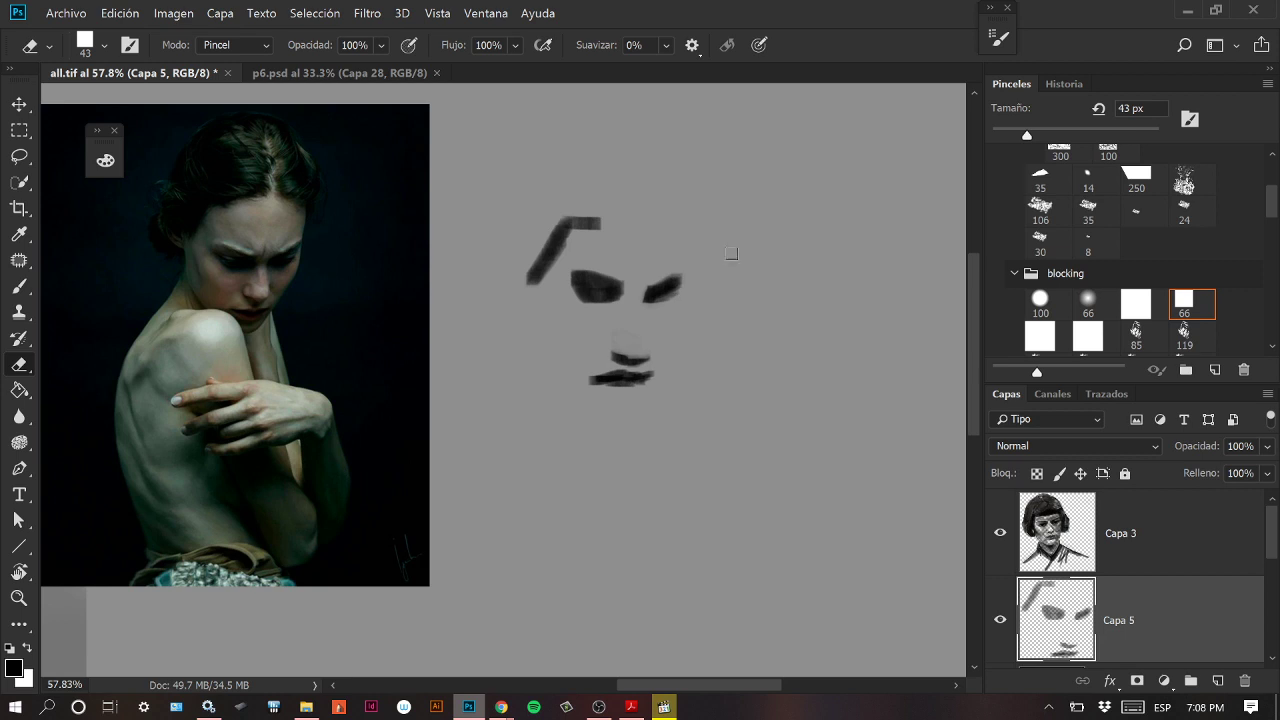
Extend the hairline over the forehead with the 36 px brush and block in the hair mass with 68 px strokes.
key("b")
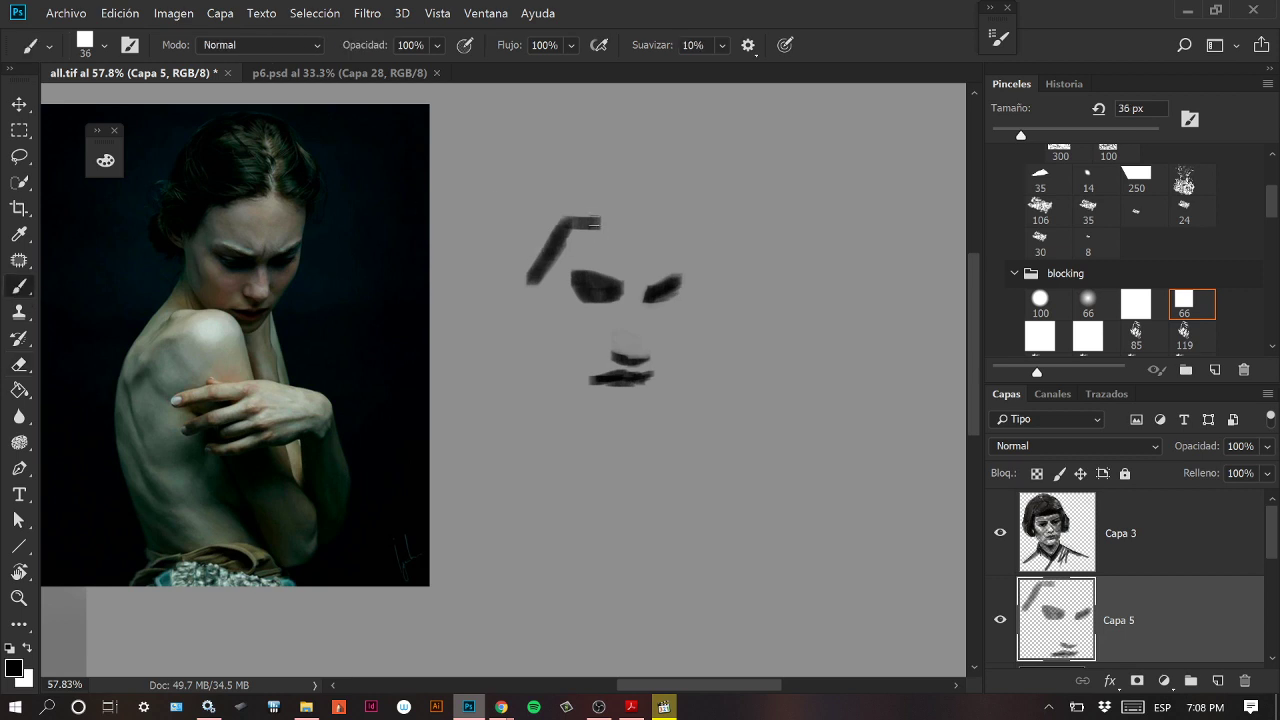
left_click_drag(562, 217, 625, 203)
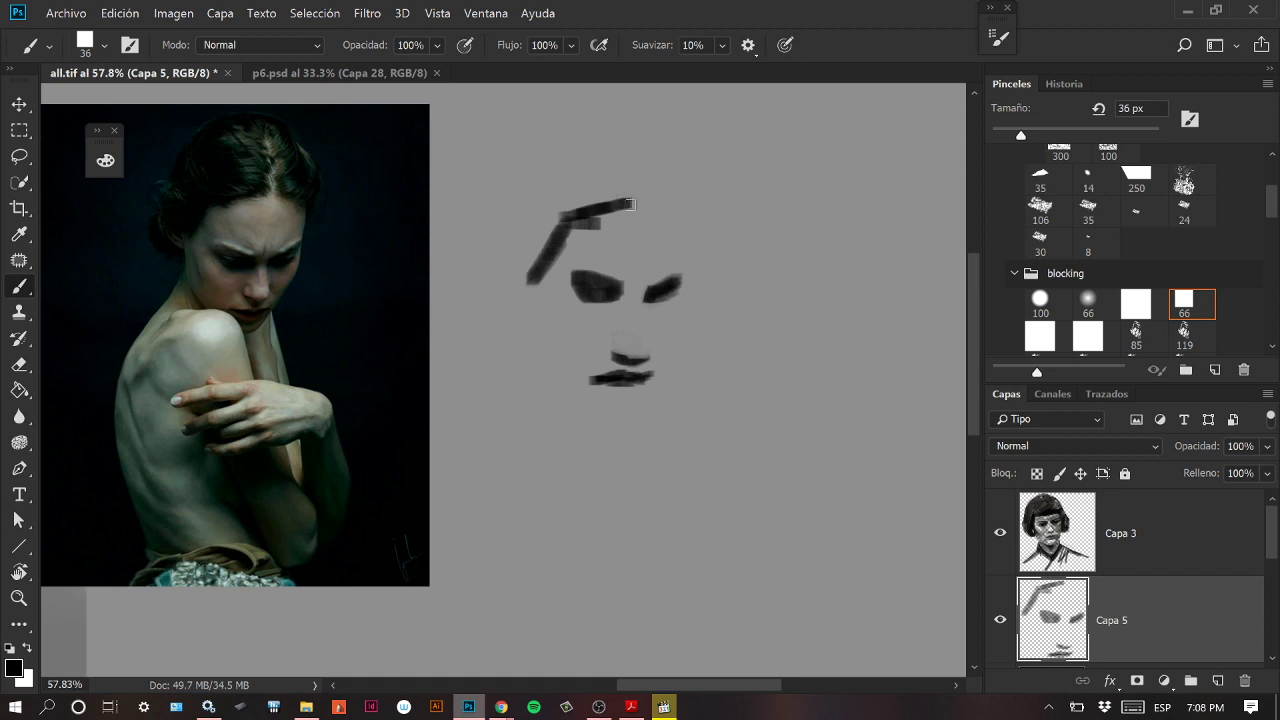
left_click_drag(1056, 135, 1058, 135)
mouse_move(516, 217)
left_mouse_down()
mouse_move(533, 249)
mouse_move(544, 157)
mouse_move(563, 208)
mouse_move(568, 148)
mouse_move(583, 154)
mouse_move(521, 155)
mouse_move(600, 107)
mouse_move(612, 203)
left_mouse_up()
mouse_move(625, 132)
left_mouse_down()
mouse_move(635, 186)
mouse_move(674, 216)
left_mouse_up()
left_click_drag(640, 129, 702, 228)
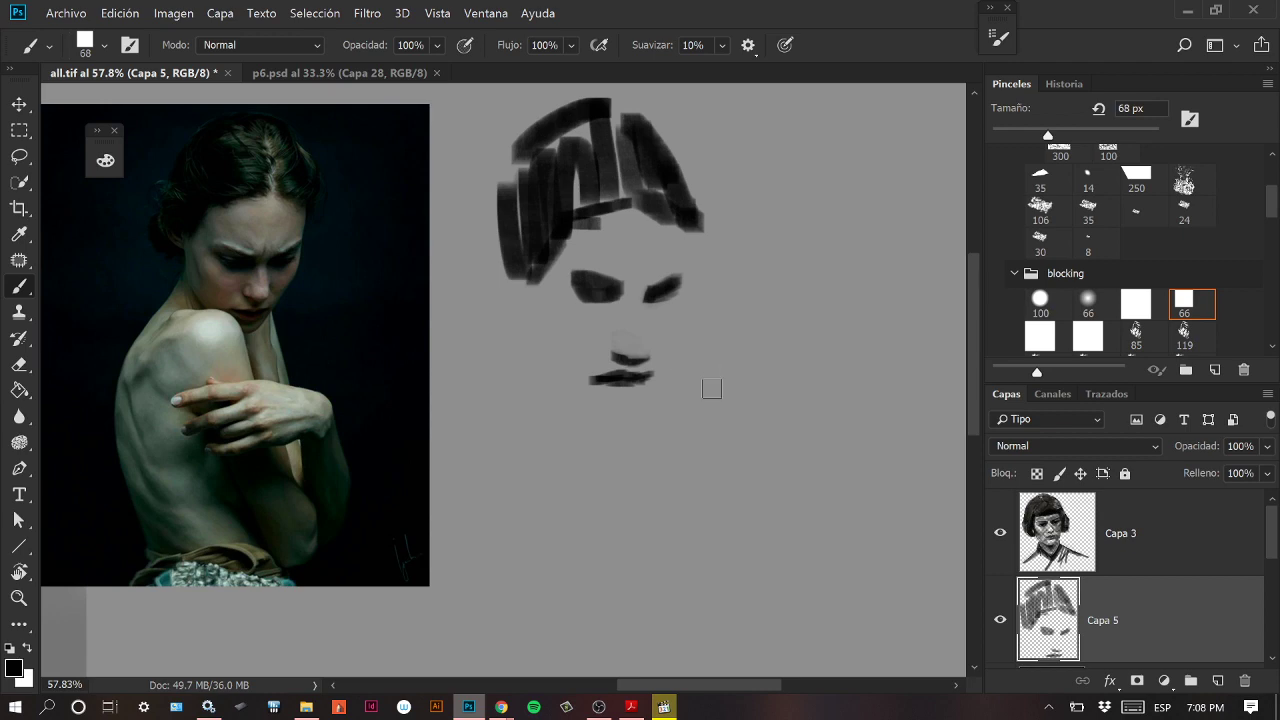
Save the document under the new name allkkk.tif as a layered TIFF with LZW image compression and RLE layer compression.
left_click(66, 13)
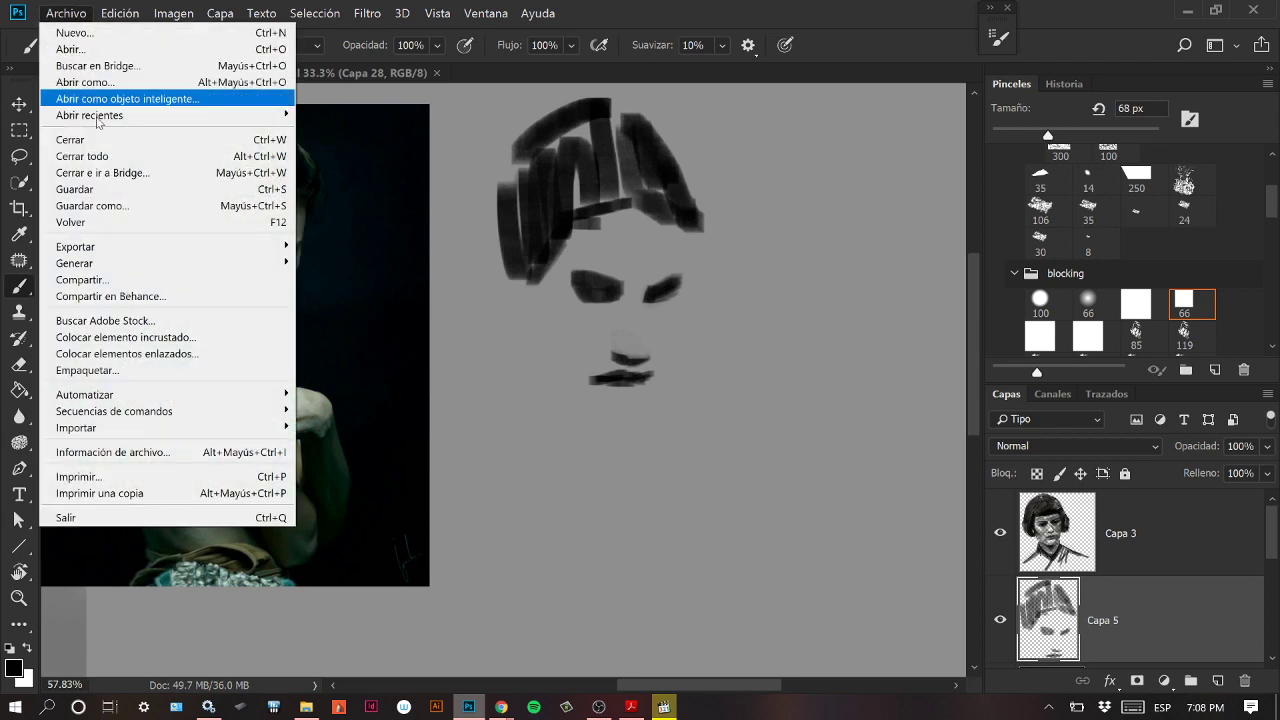
left_click(145, 207)
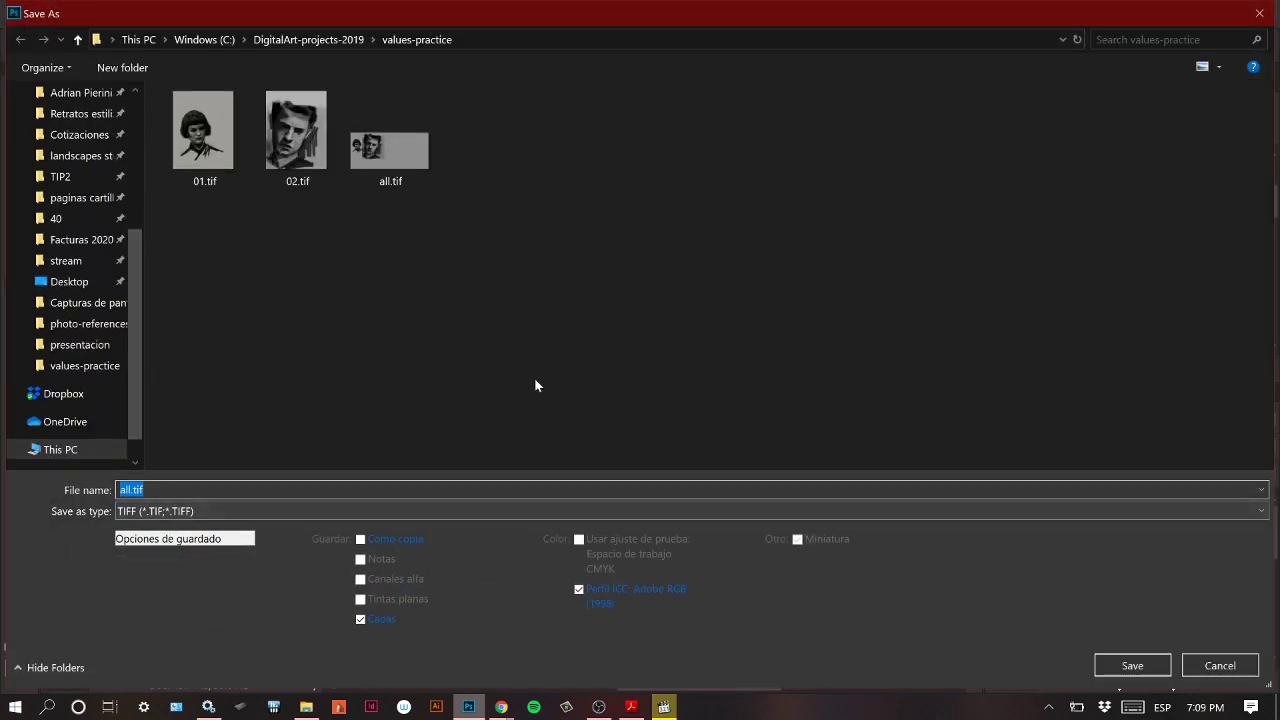
left_click(265, 492)
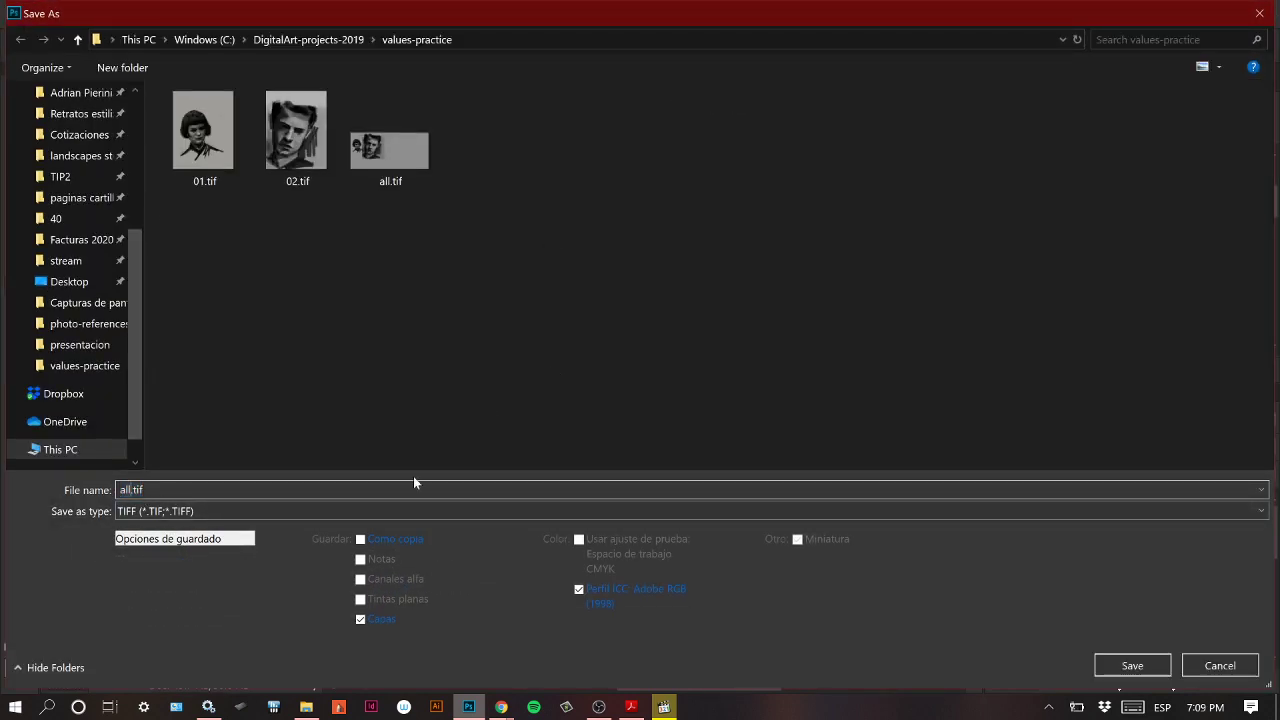
type("kkk")
left_click(1137, 228)
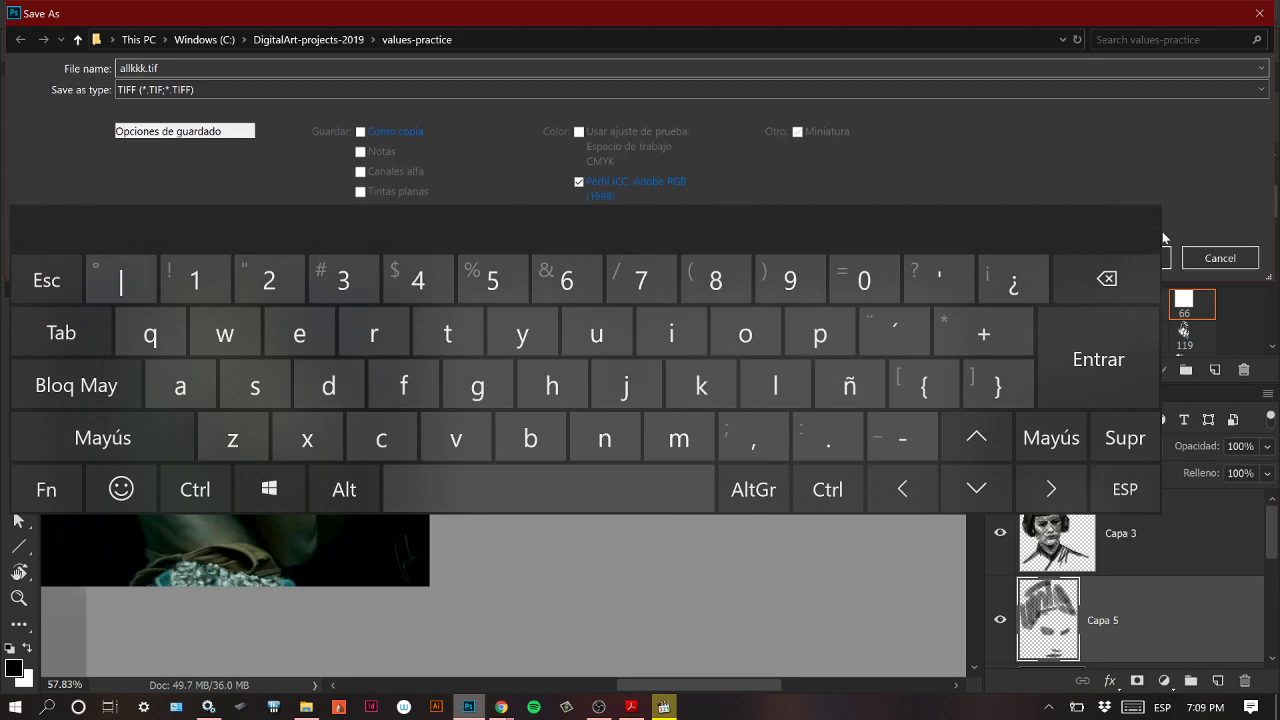
left_click(1137, 258)
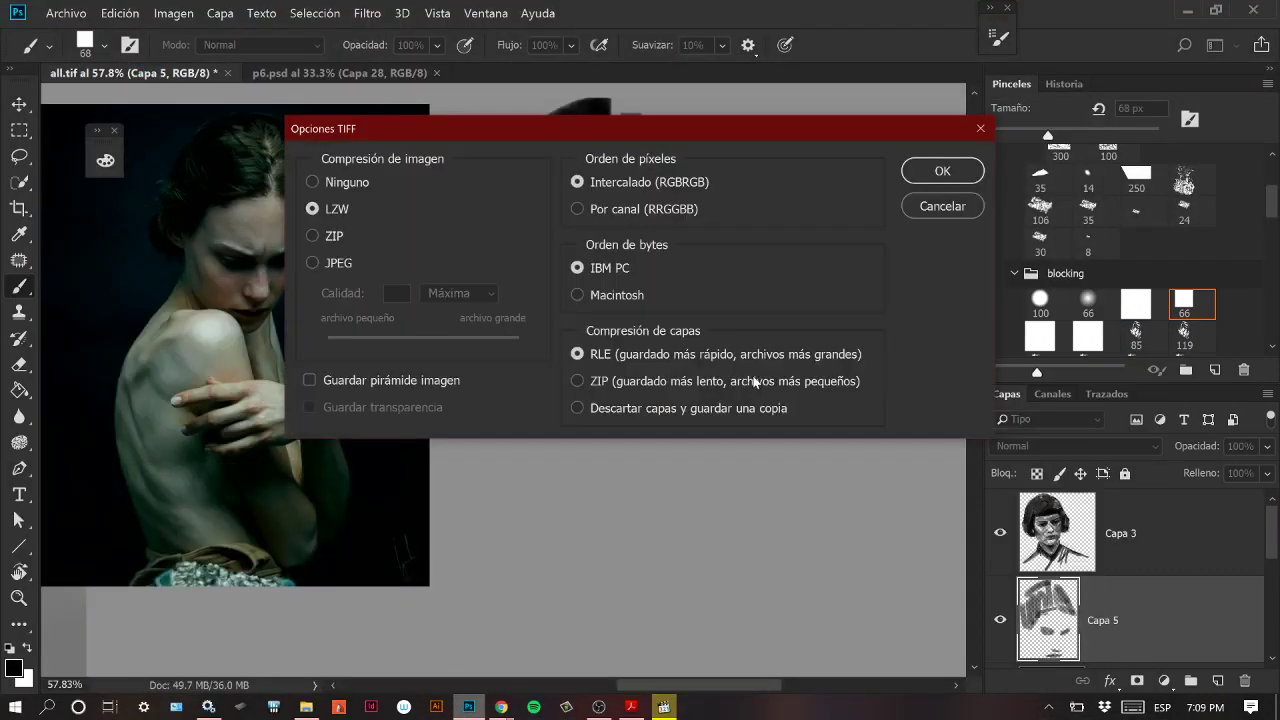
left_click(946, 171)
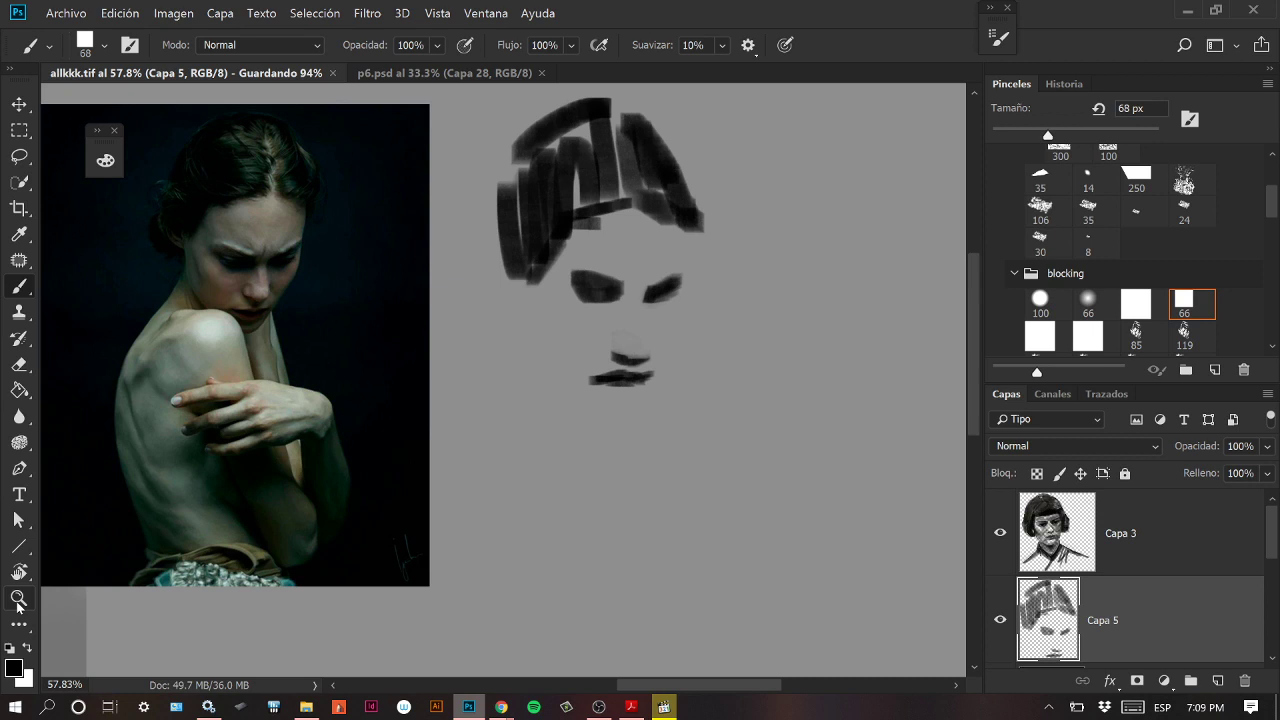
Undo the stray straight stroke below the mouth and move the face sketch on Capa 5 down against the reference photo.
left_click(515, 462, "shift")
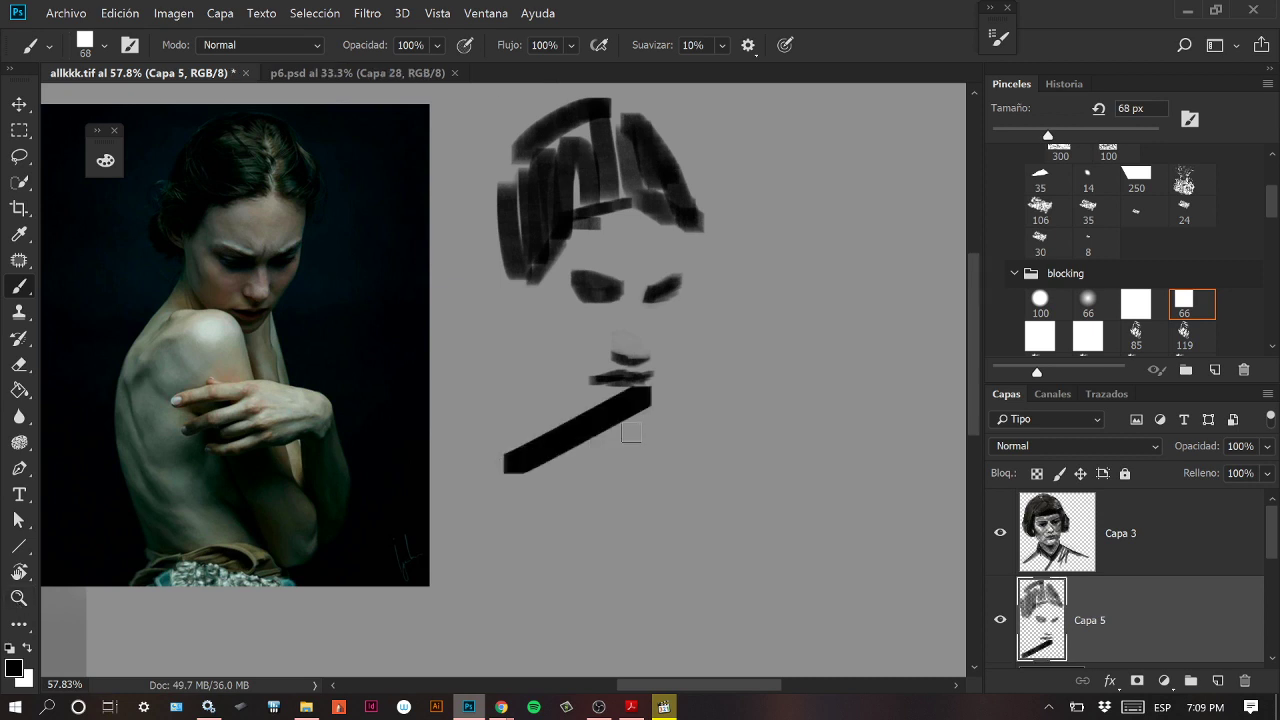
key("ctrl+z")
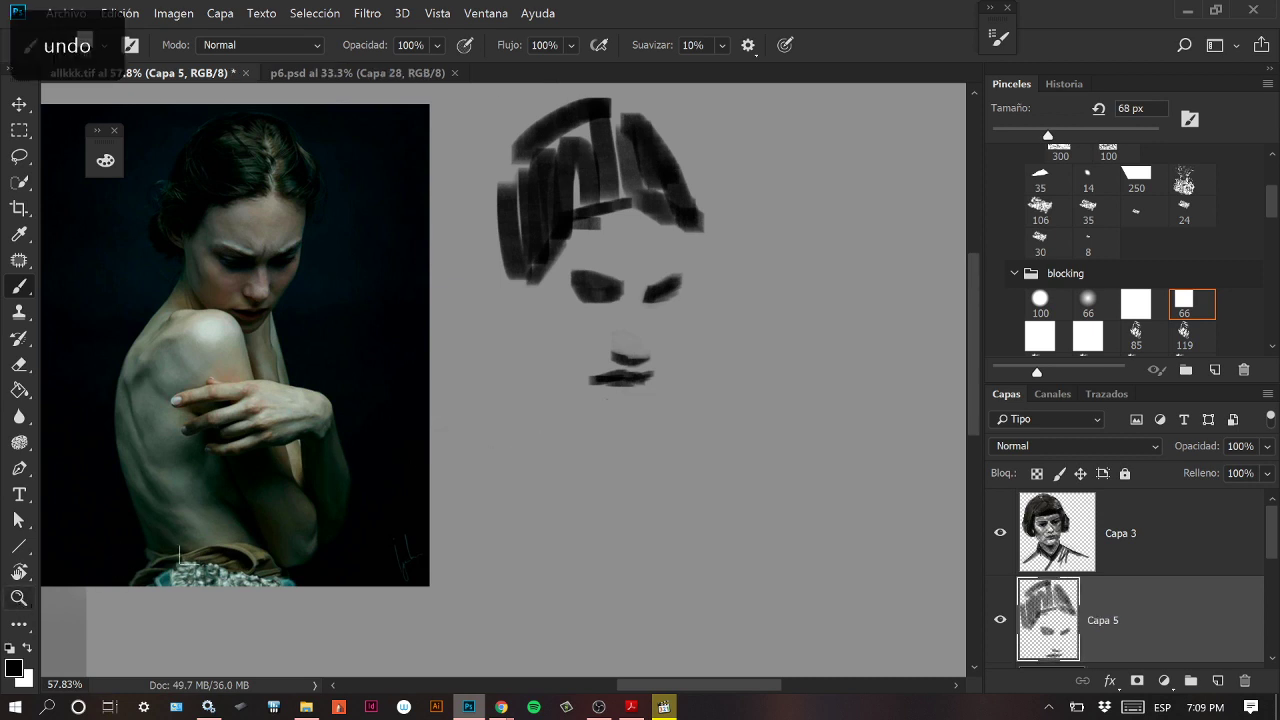
left_click(18, 597)
scroll(606, 434, "down", 5)
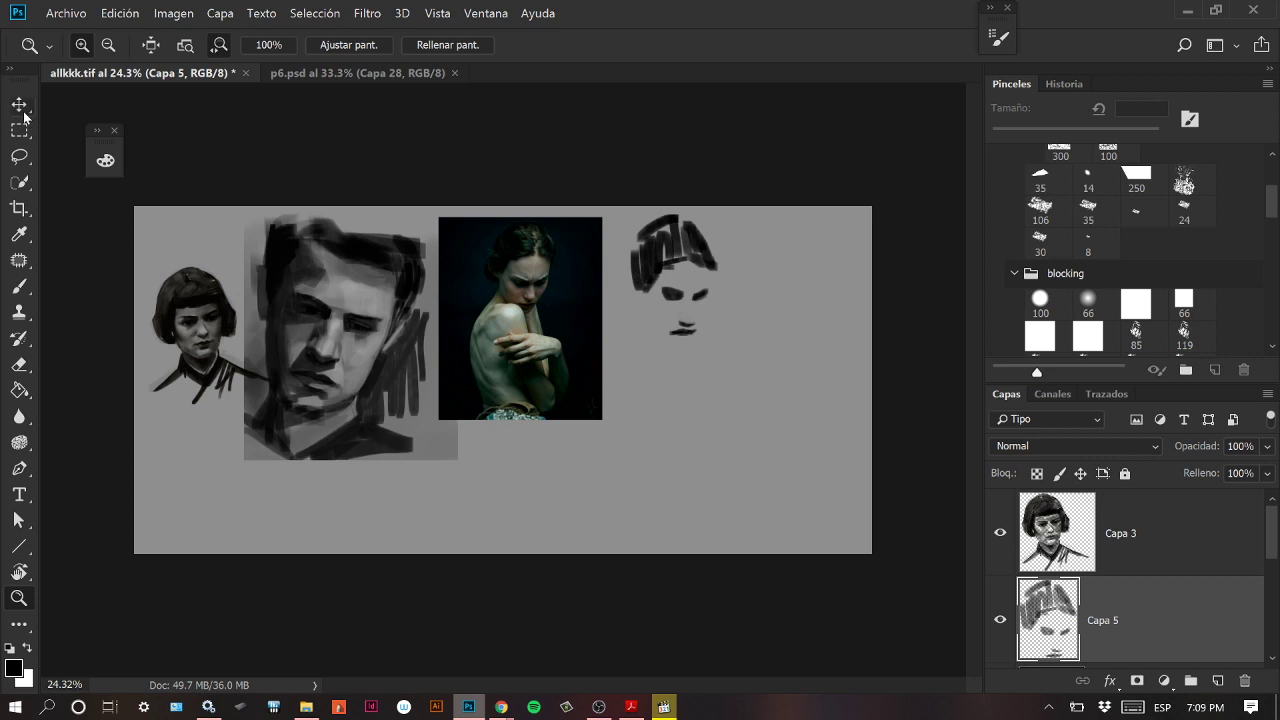
key("v")
mouse_move(416, 312)
left_mouse_down()
mouse_move(383, 370)
mouse_move(362, 370)
left_mouse_up()
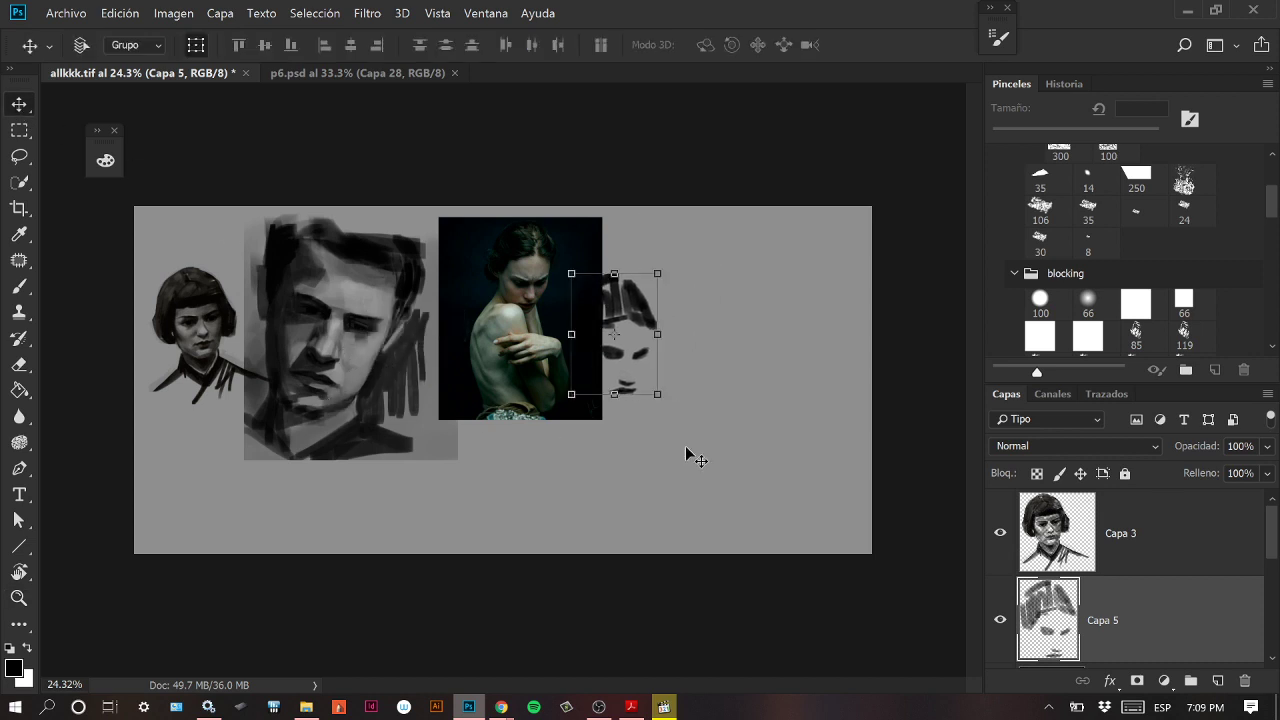
Delete the two finished portrait layers, Capa 4 and Capa 3.
scroll(1259, 595, "down", 3)
scroll(1259, 595, "down", 1)
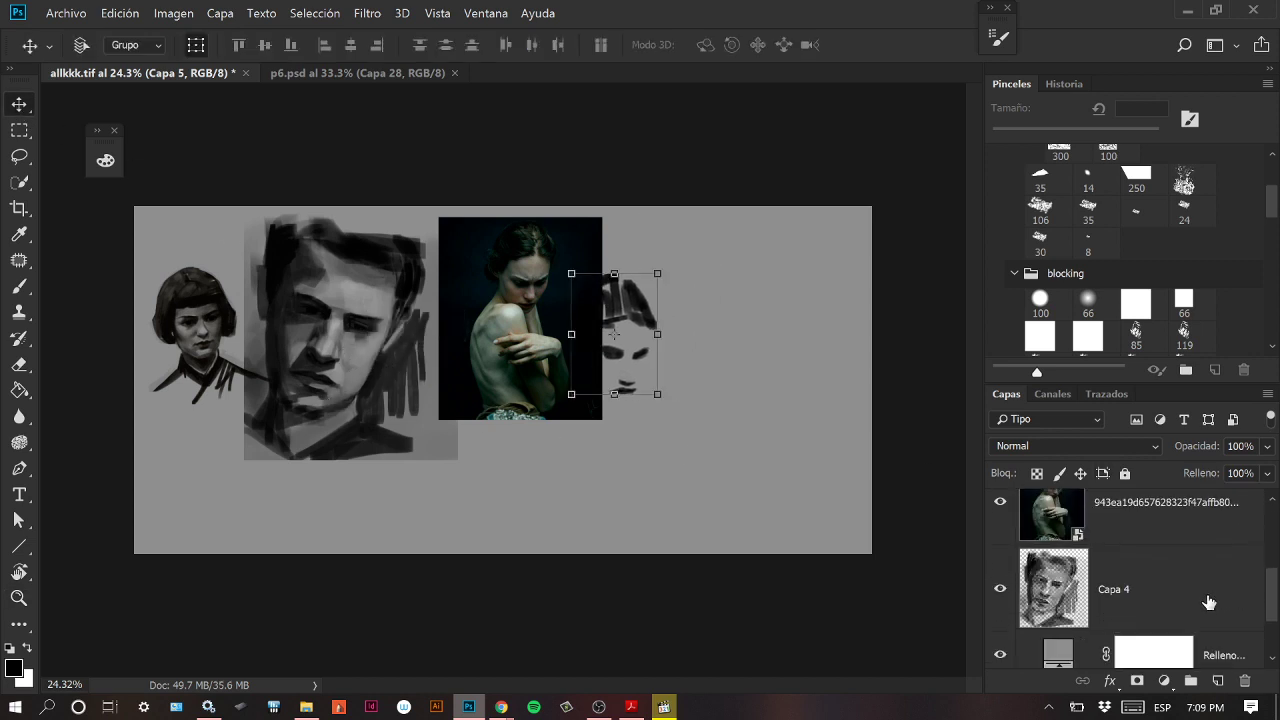
left_click(1150, 597)
left_click(1000, 589)
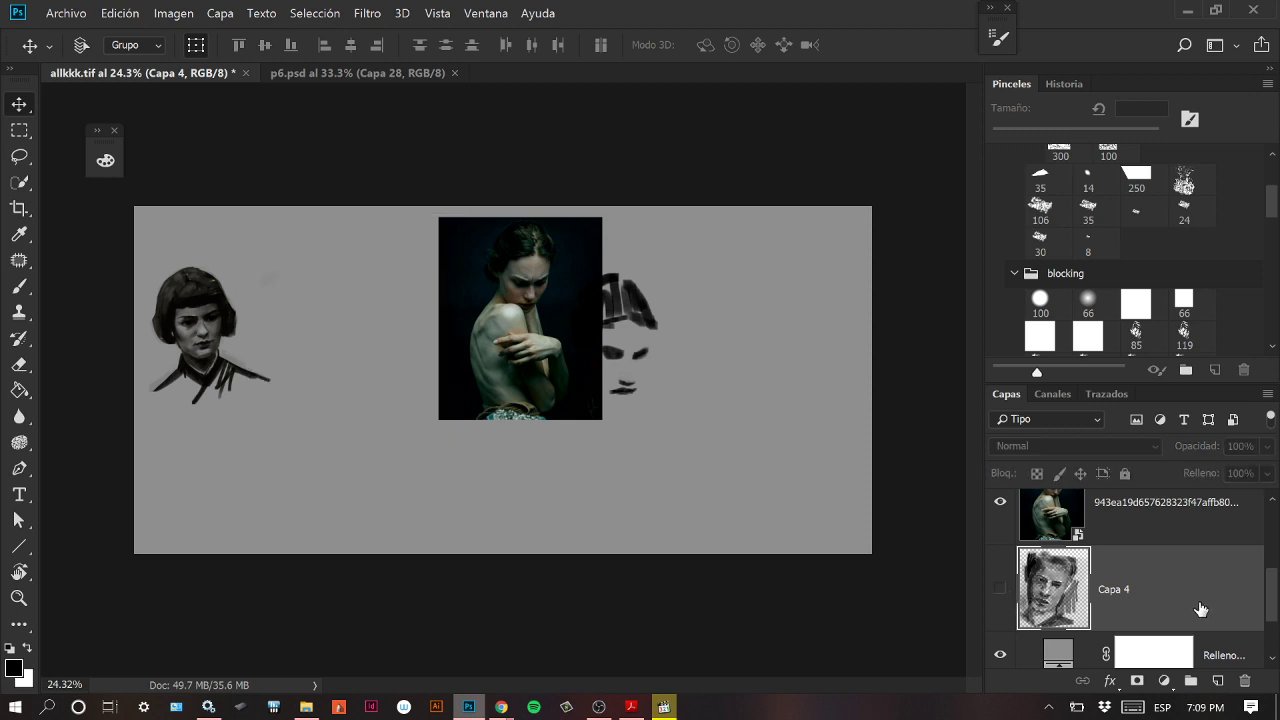
left_click(1244, 680)
scroll(1275, 593, "up", 5)
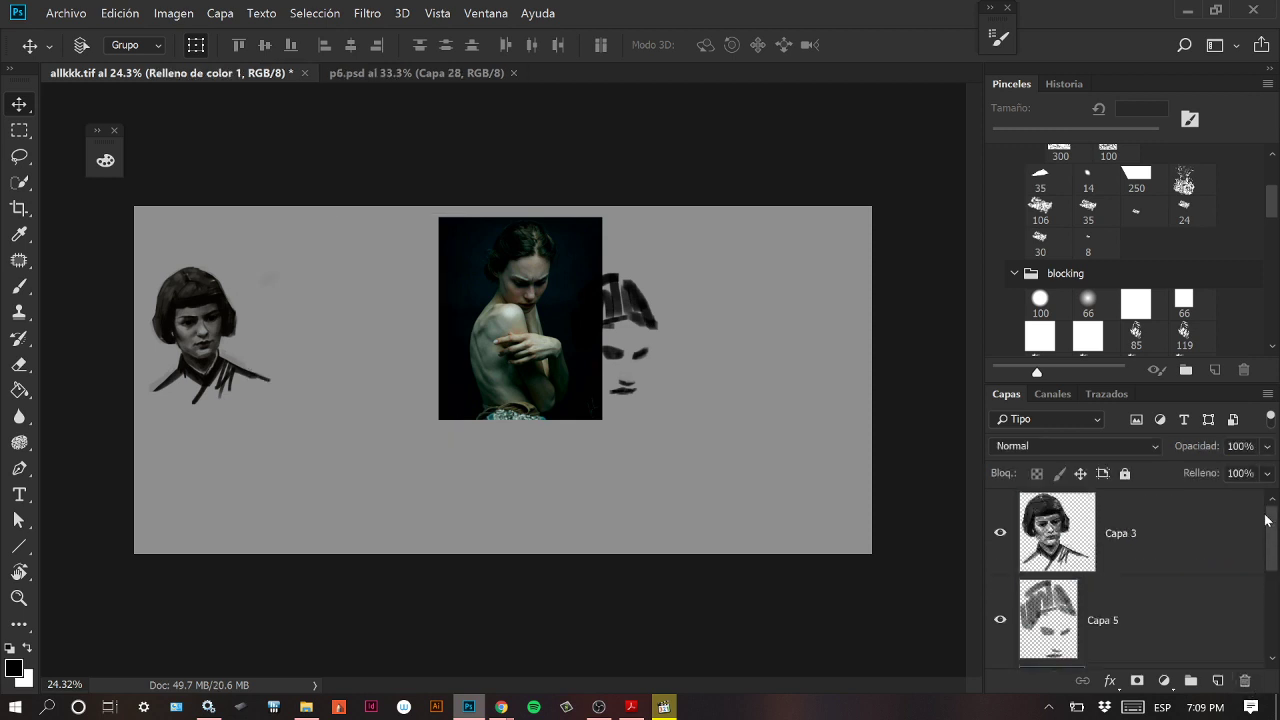
left_click(1188, 540)
left_click(1245, 684)
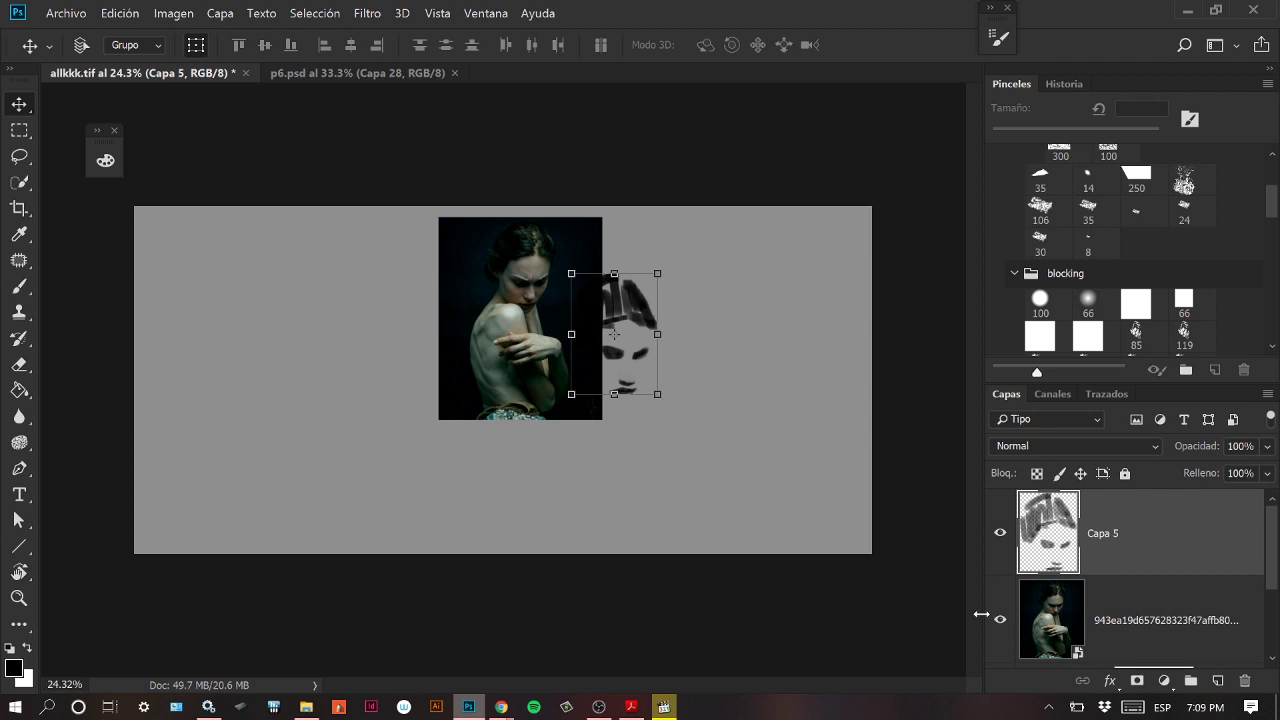
Crop the canvas on both sides to a narrower format around the reference photo and the face sketch.
left_click(19, 208)
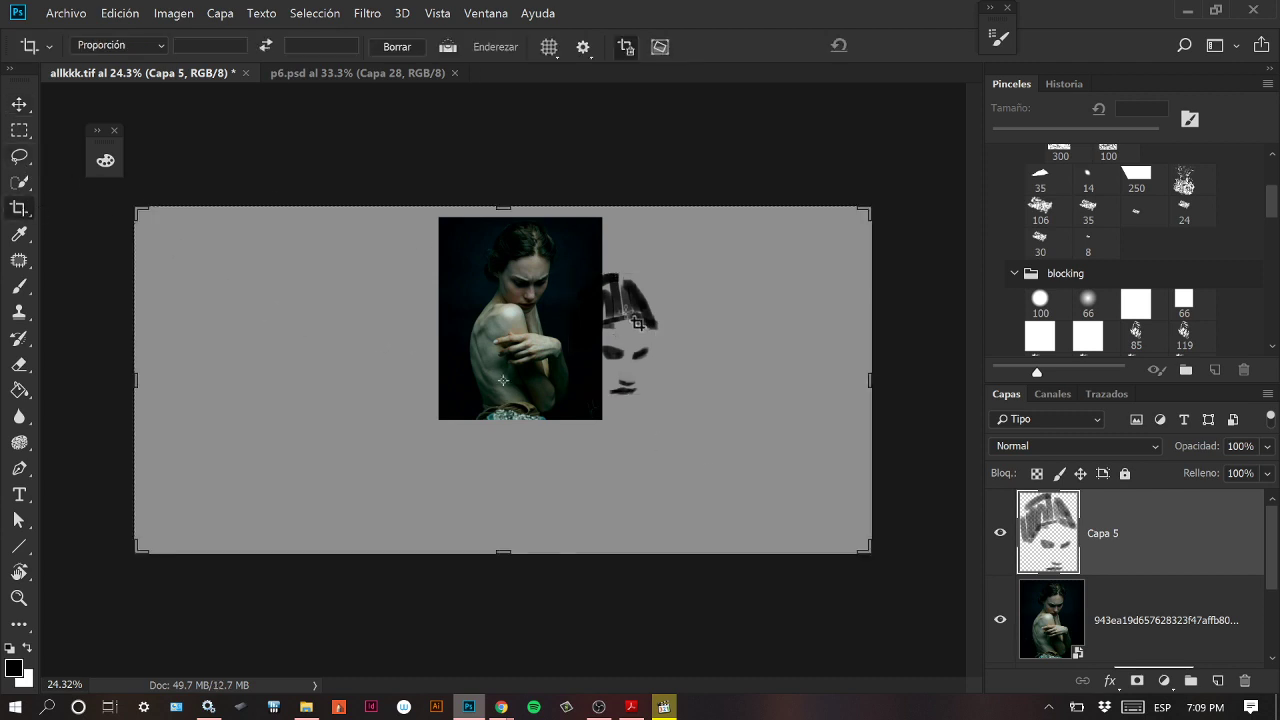
left_click_drag(133, 381, 292, 382)
left_click_drag(725, 381, 662, 382)
left_click(906, 46)
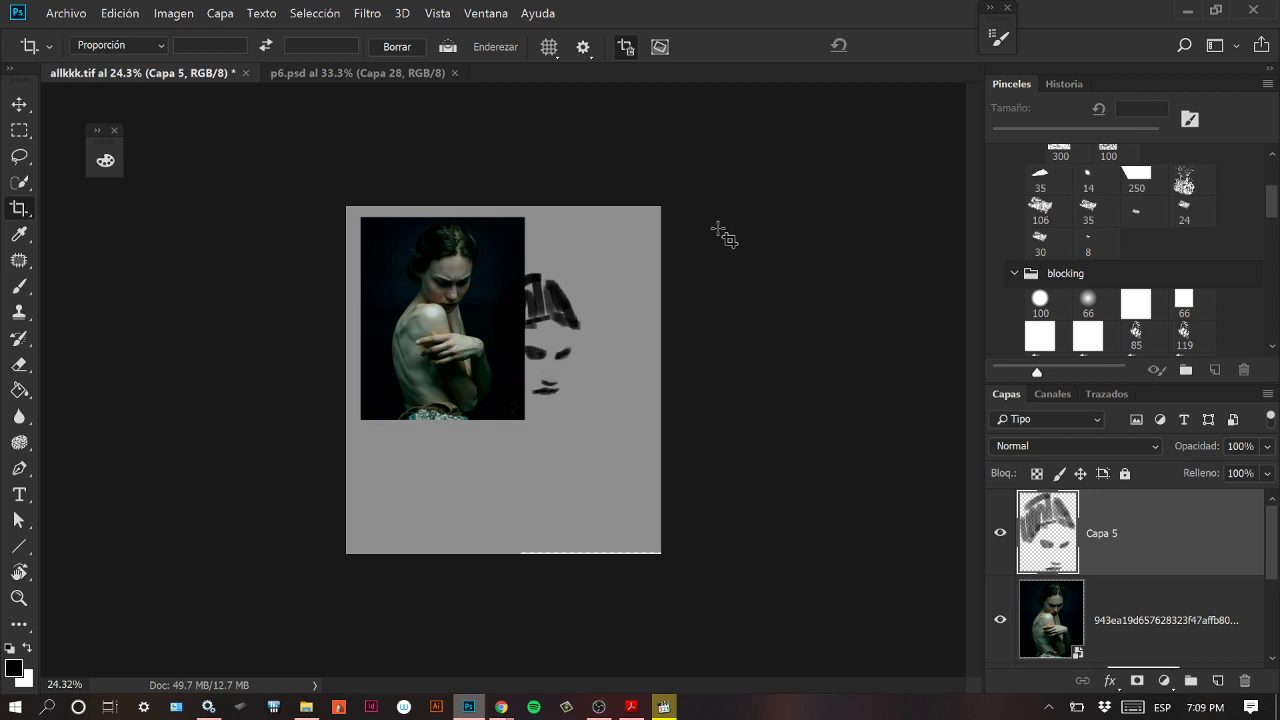
Move the face sketch away from the reference photo into the empty gray area beside it.
key("u")
left_click(18, 598)
left_click_drag(590, 315, 714, 300)
key("v")
left_click_drag(493, 305, 614, 295)
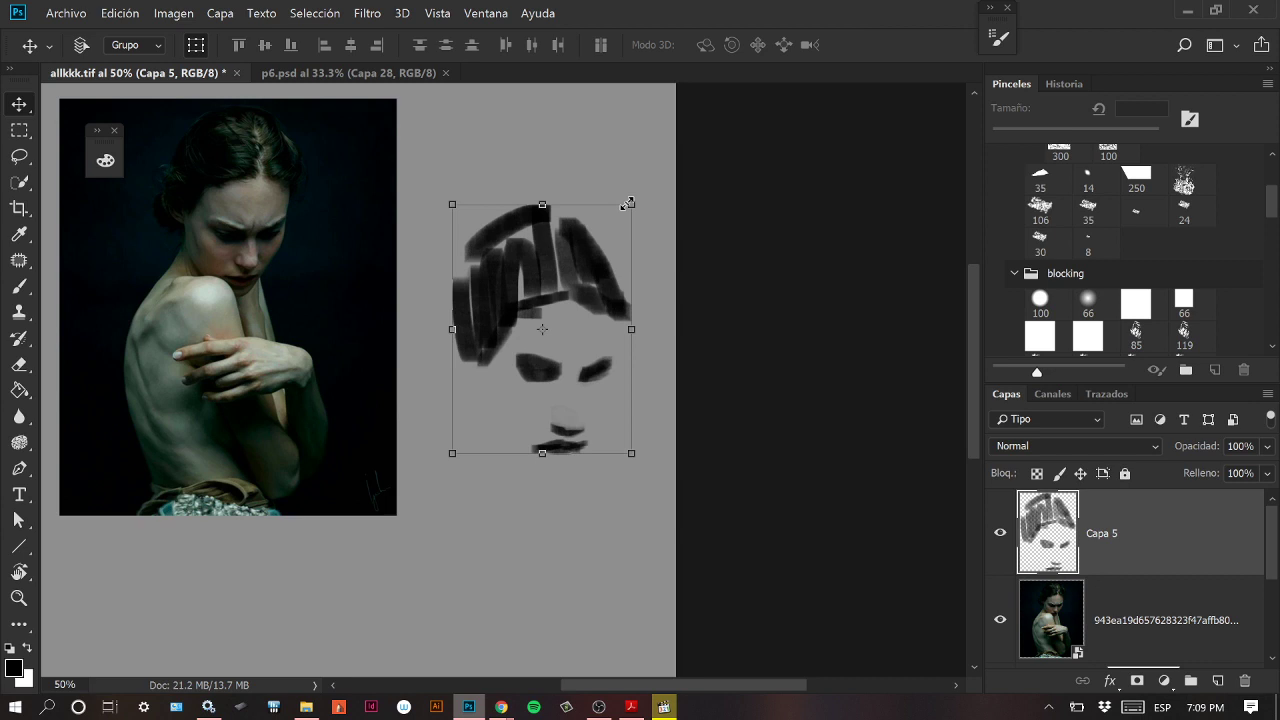
Move the reference photo partly past the canvas's upper-left corner and shift the face sketch closer to it.
left_click(162, 79)
left_click_drag(420, 346, 328, 320)
mouse_move(711, 341)
left_mouse_down()
mouse_move(645, 313)
mouse_move(654, 321)
left_mouse_up()
key("b")
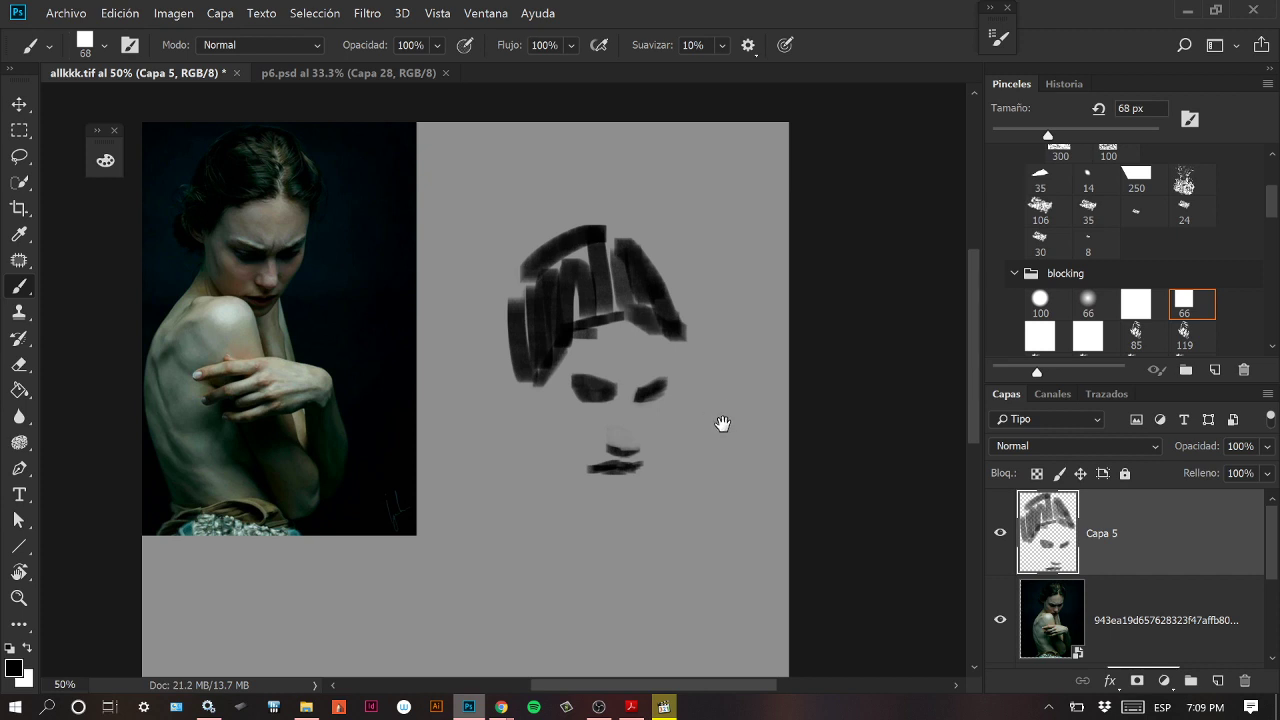
left_click_drag(723, 423, 663, 343)
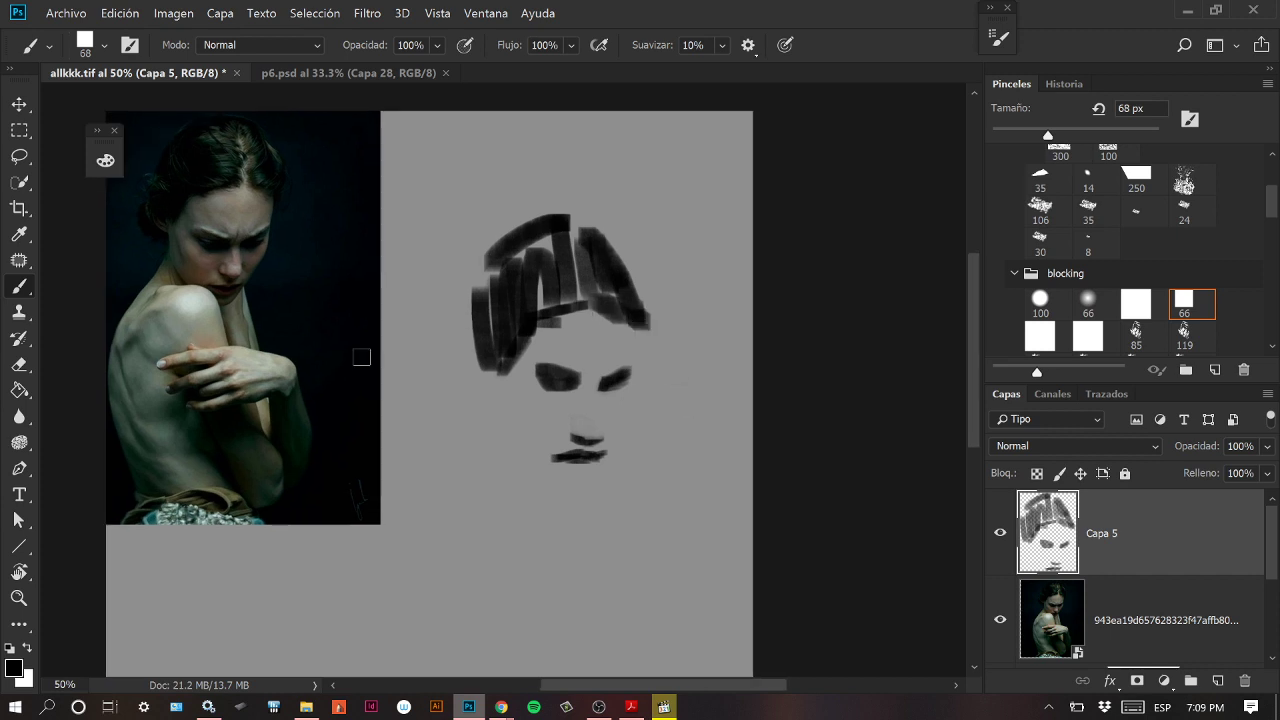
Erase along the hairline with the 43 px square eraser to shape the forehead, and trim the mouth's corner.
left_click(20, 364)
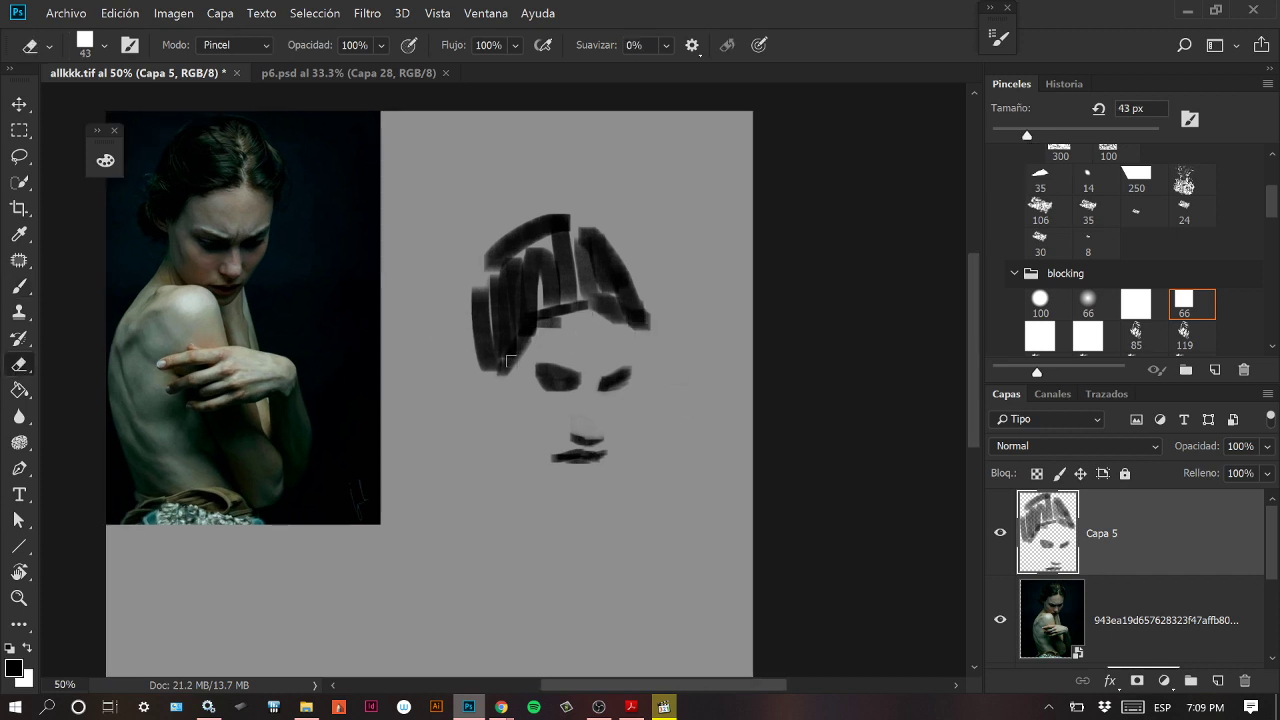
mouse_move(507, 368)
left_mouse_down()
mouse_move(531, 332)
mouse_move(578, 322)
left_mouse_up()
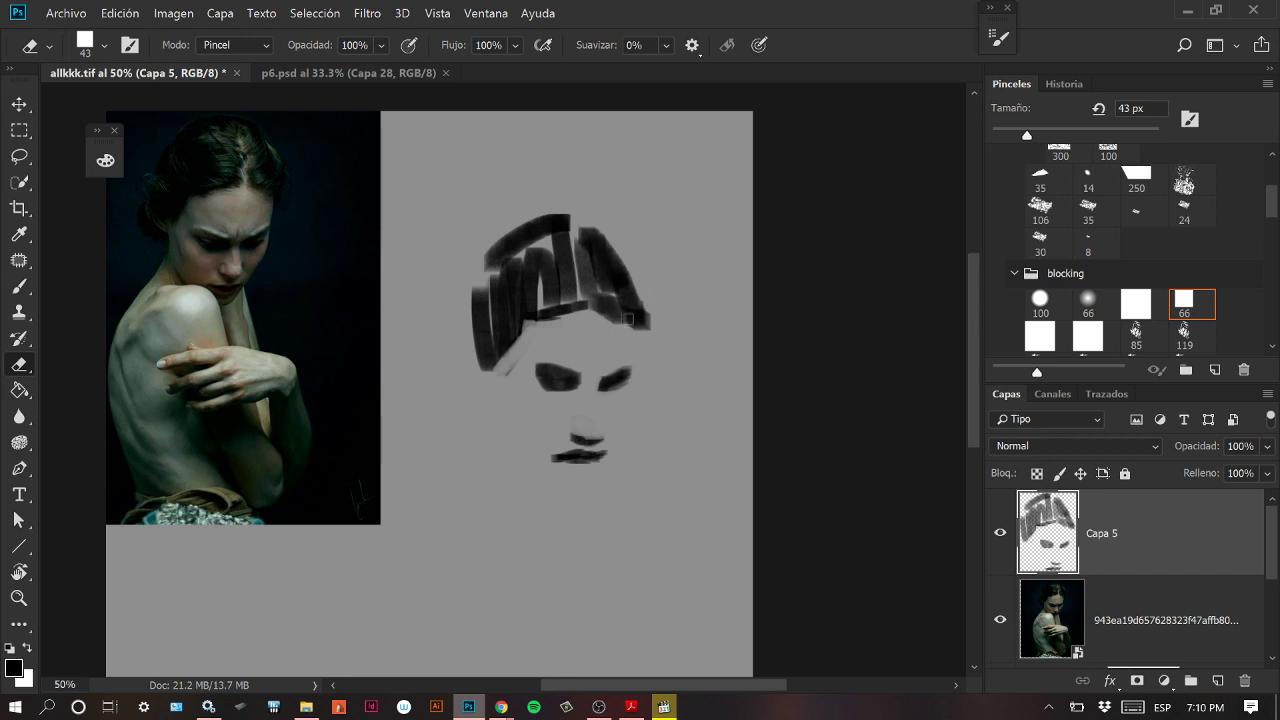
mouse_move(535, 325)
left_mouse_down()
mouse_move(604, 314)
mouse_move(570, 317)
mouse_move(592, 307)
mouse_move(641, 328)
mouse_move(594, 307)
mouse_move(642, 332)
mouse_move(602, 308)
mouse_move(653, 354)
left_mouse_up()
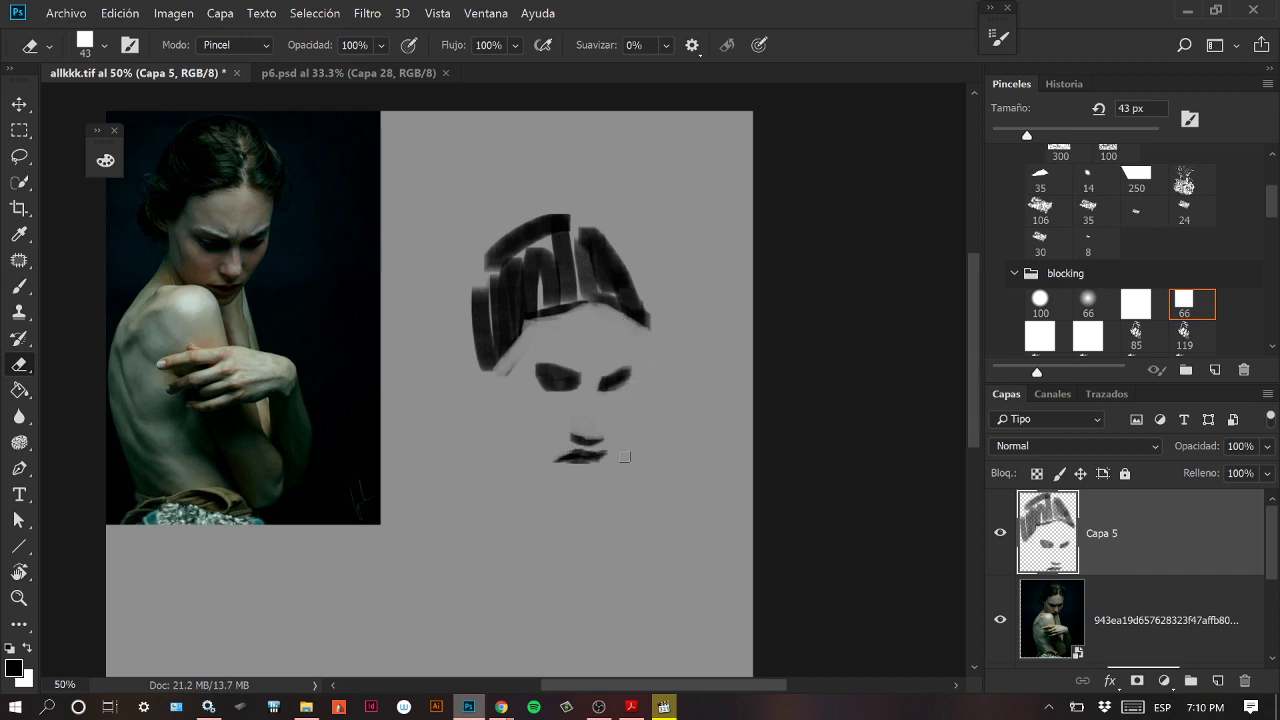
Fill and broaden the top of the hair mass with dark strokes of the square brush at 118 px.
key("b")
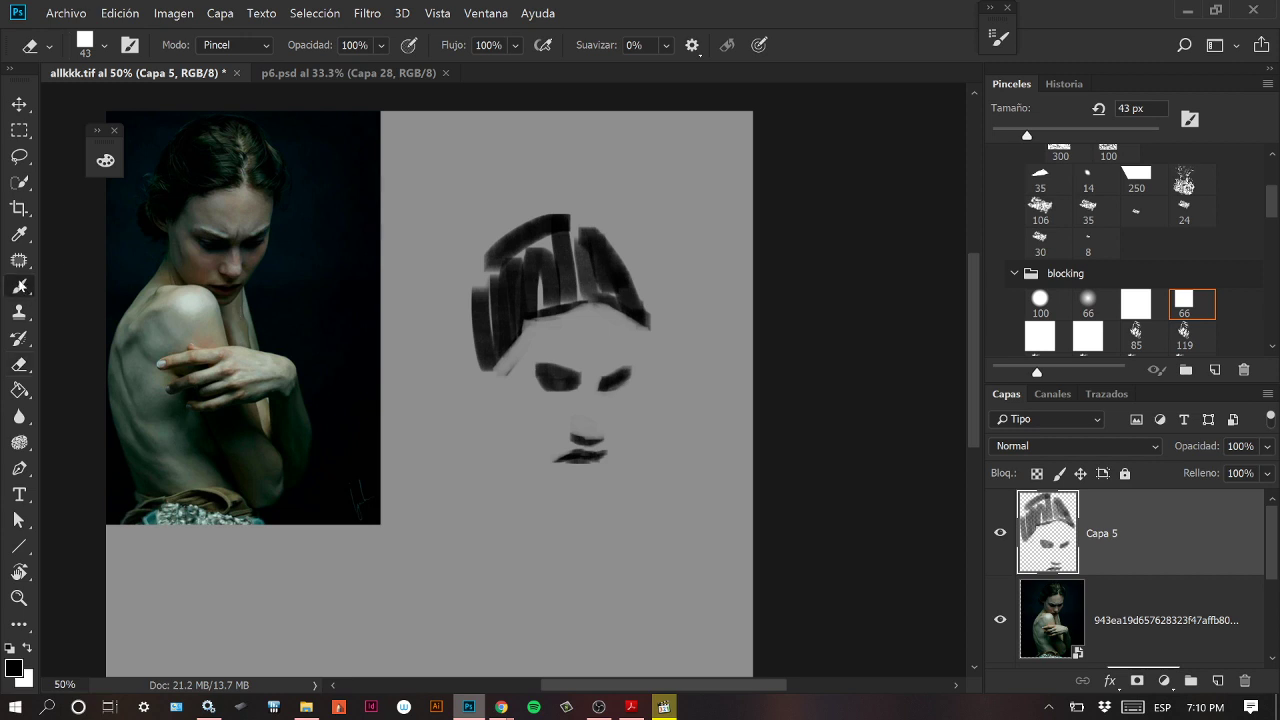
left_click_drag(1047, 143, 1082, 142)
mouse_move(503, 206)
left_mouse_down()
mouse_move(480, 278)
mouse_move(543, 208)
mouse_move(528, 223)
mouse_move(572, 213)
mouse_move(515, 268)
mouse_move(586, 226)
mouse_move(610, 296)
left_mouse_up()
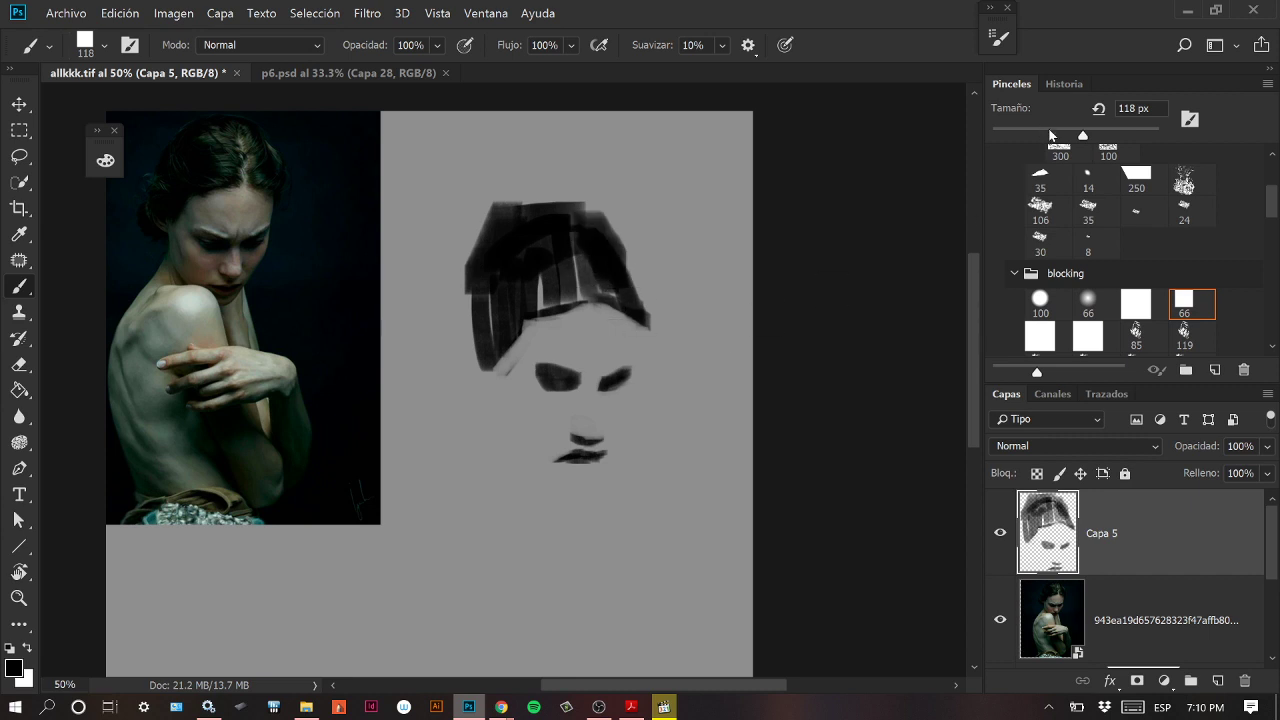
Paint the nose bridge and the nose's shadow side at 36 px, and block the chin shadow under the lips at 84 px.
left_click_drag(1082, 135, 1037, 135)
left_click_drag(586, 376, 592, 383)
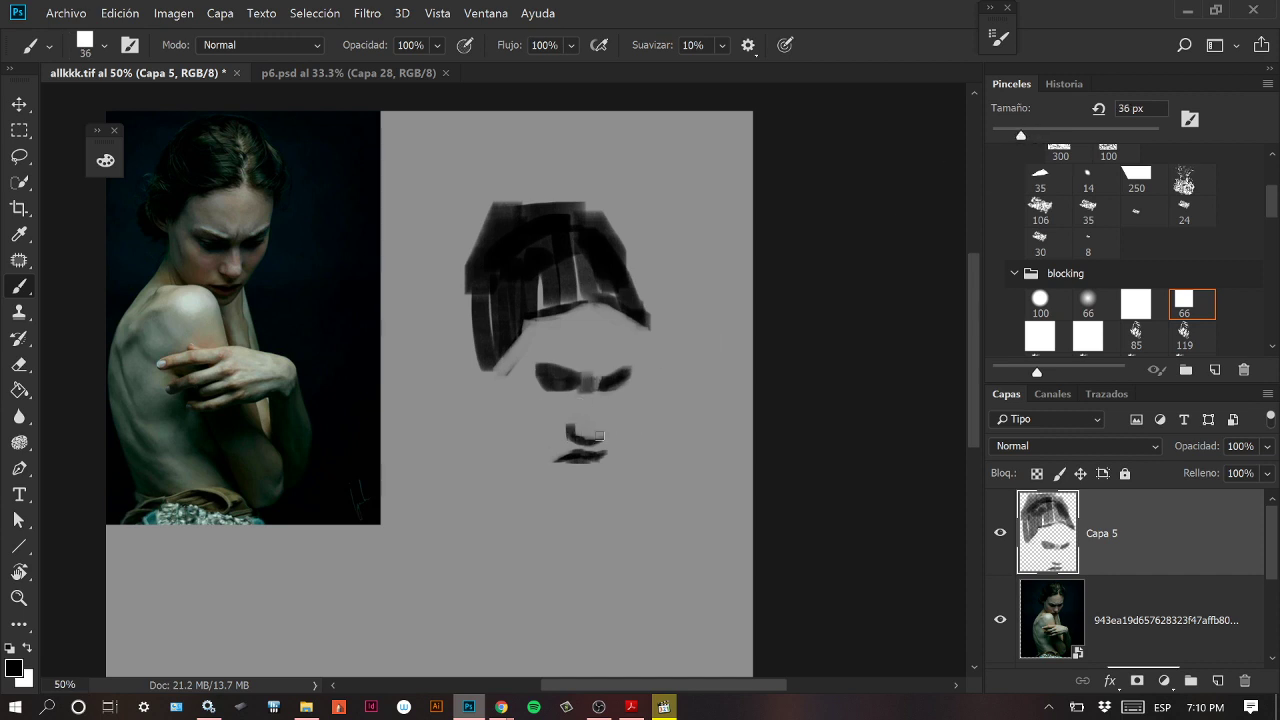
left_click_drag(1025, 138, 1061, 135)
left_click_drag(576, 468, 595, 467)
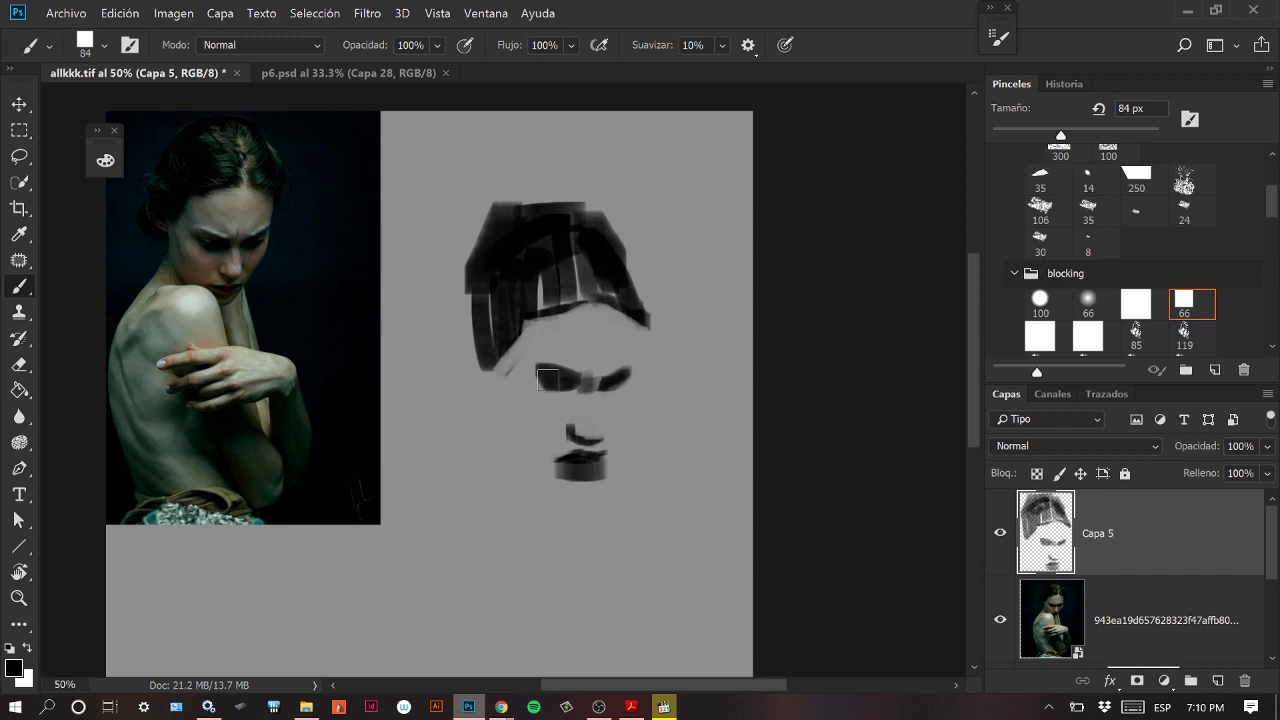
mouse_move(540, 376)
left_mouse_down()
mouse_move(558, 388)
mouse_move(638, 364)
left_mouse_up()
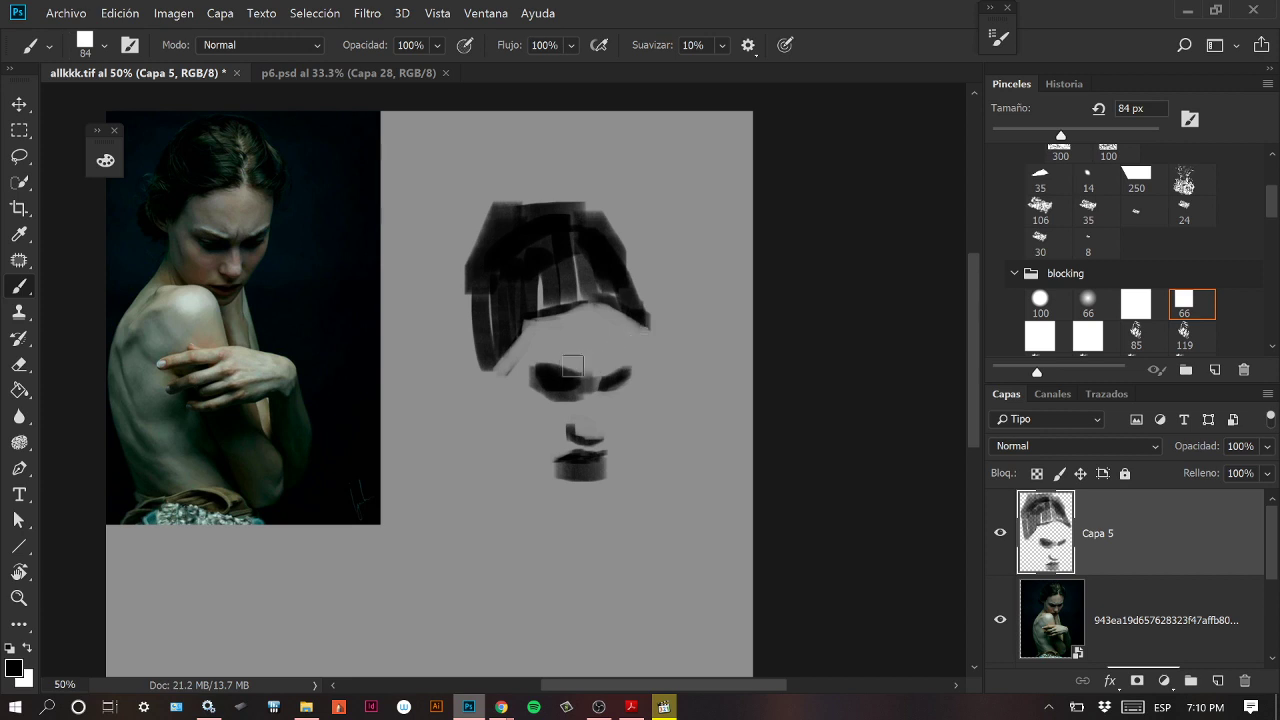
key("ctrl+z")
key("ctrl+z")
Sample a dark gray from the hair and block in the temple shadow beside the left eye with the 84 px square brush.
left_click(580, 288, "alt")
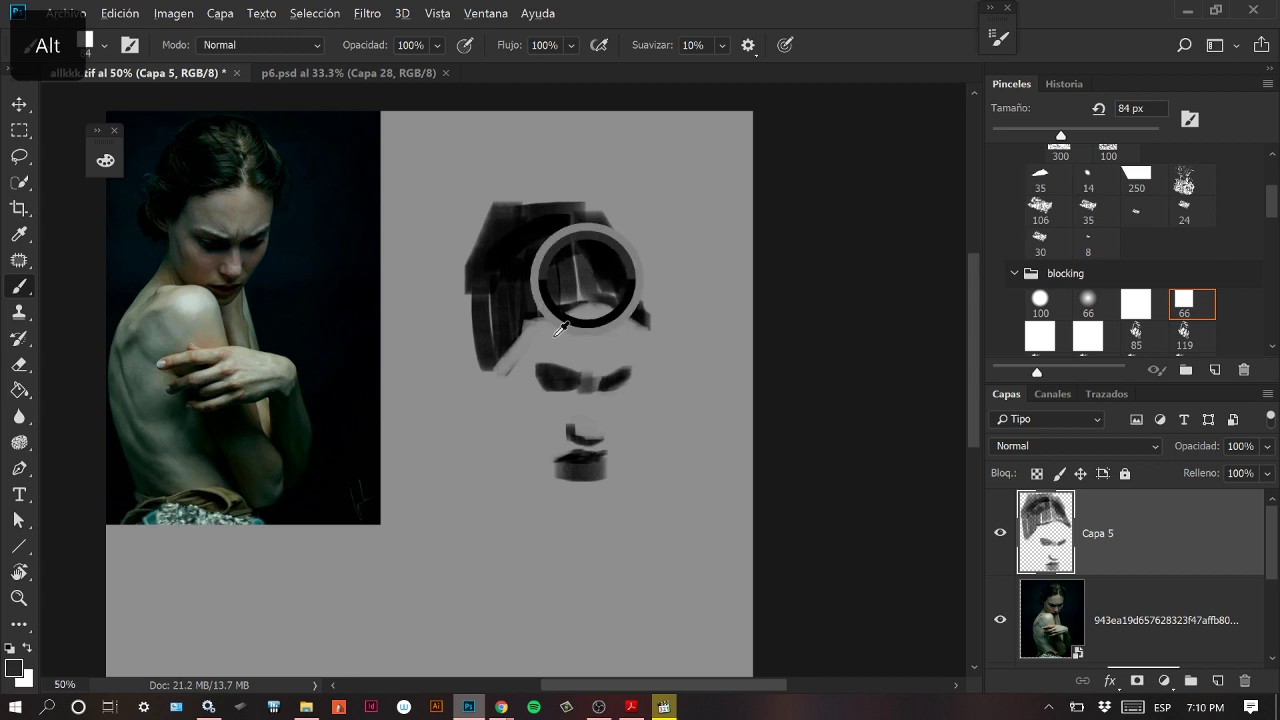
key("ctrl+z")
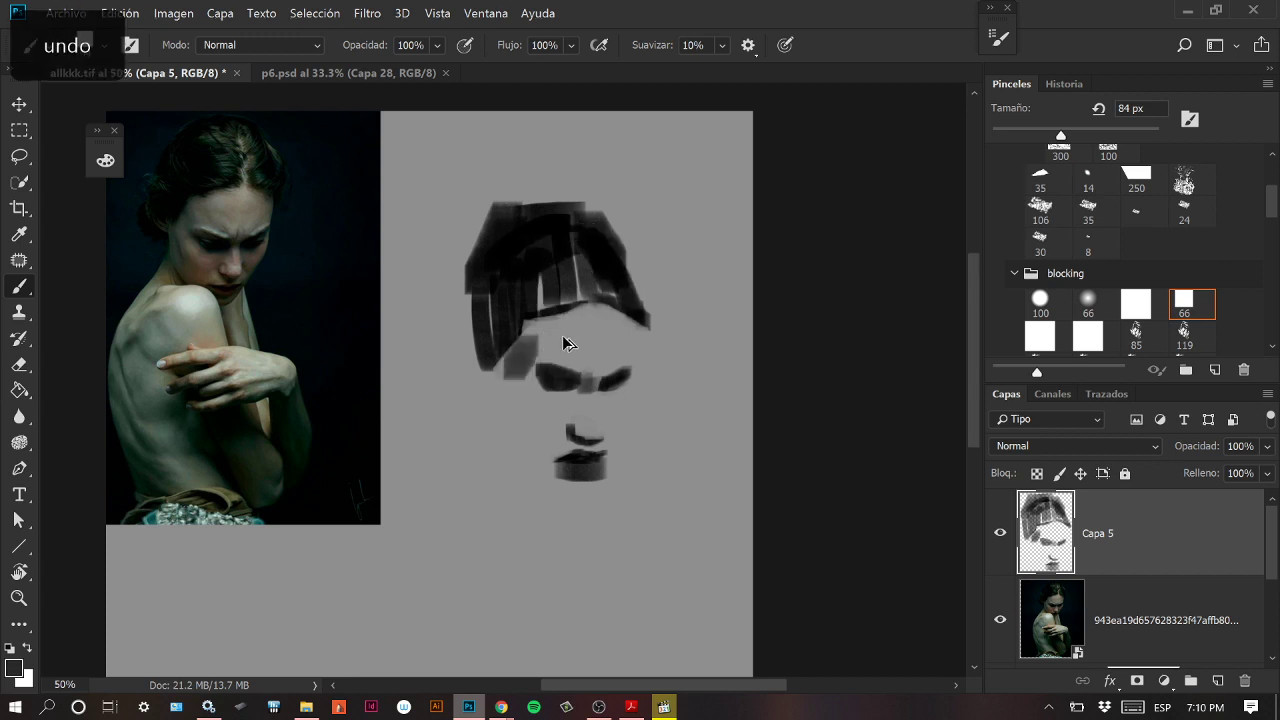
left_click_drag(508, 378, 522, 342)
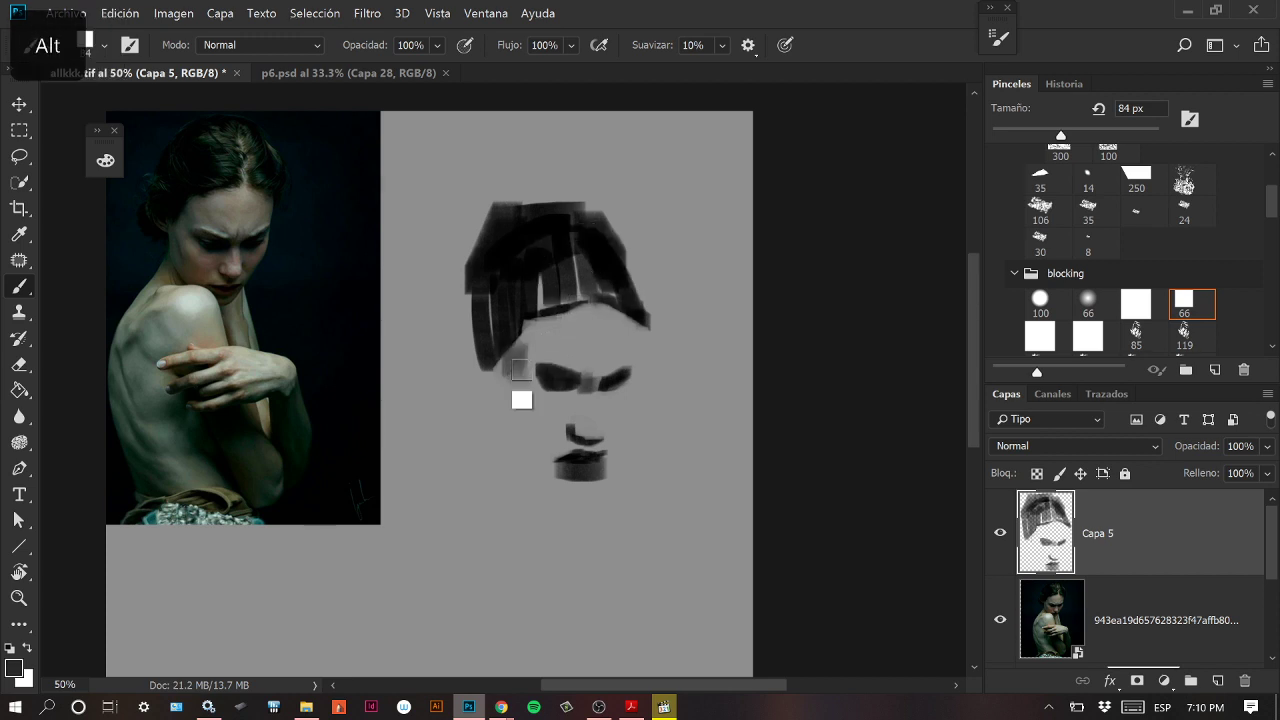
key("ctrl+z")
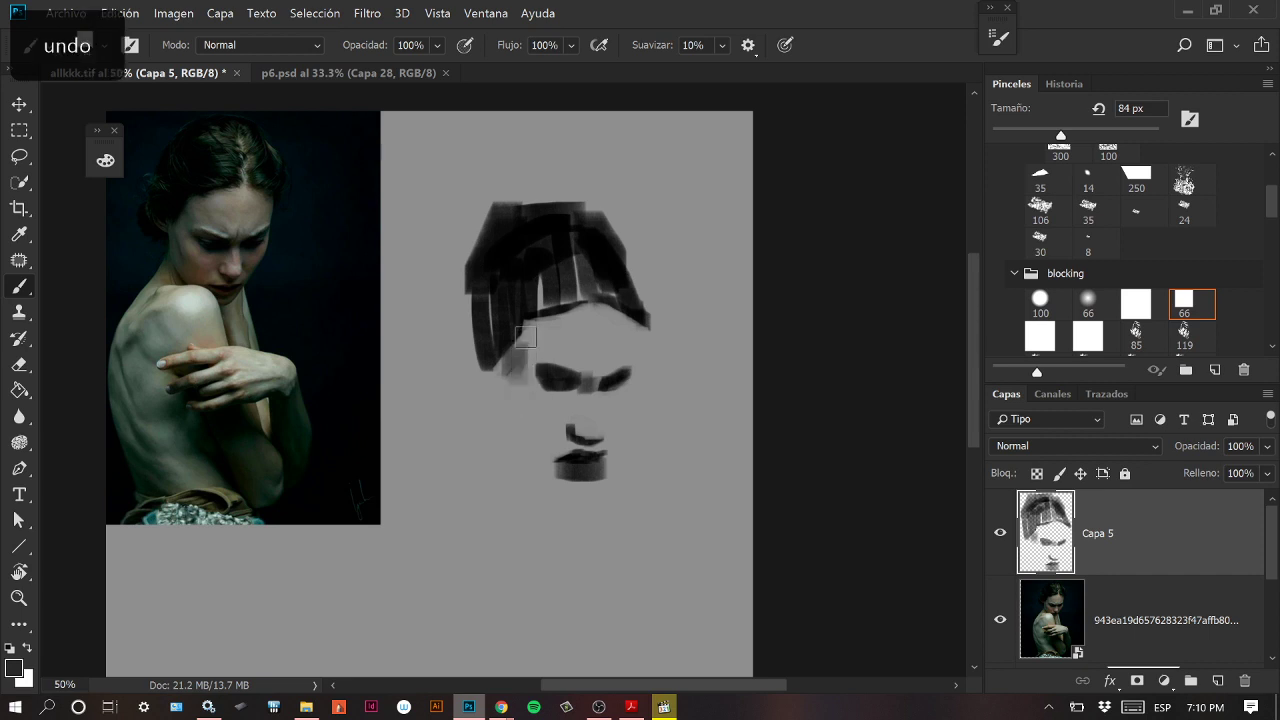
mouse_move(527, 371)
left_mouse_down()
mouse_move(528, 382)
mouse_move(552, 360)
left_mouse_up()
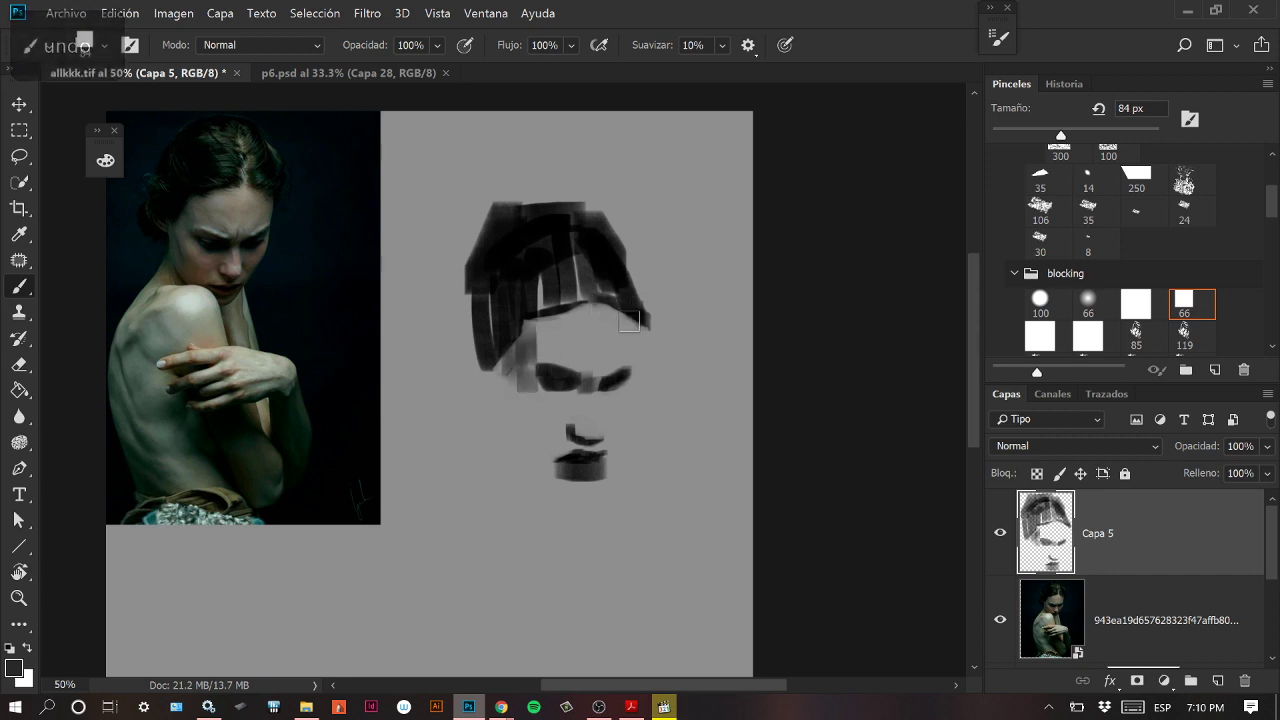
Clean up the hairline across the forehead with the 43 px square eraser, and return to the brush.
key("e")
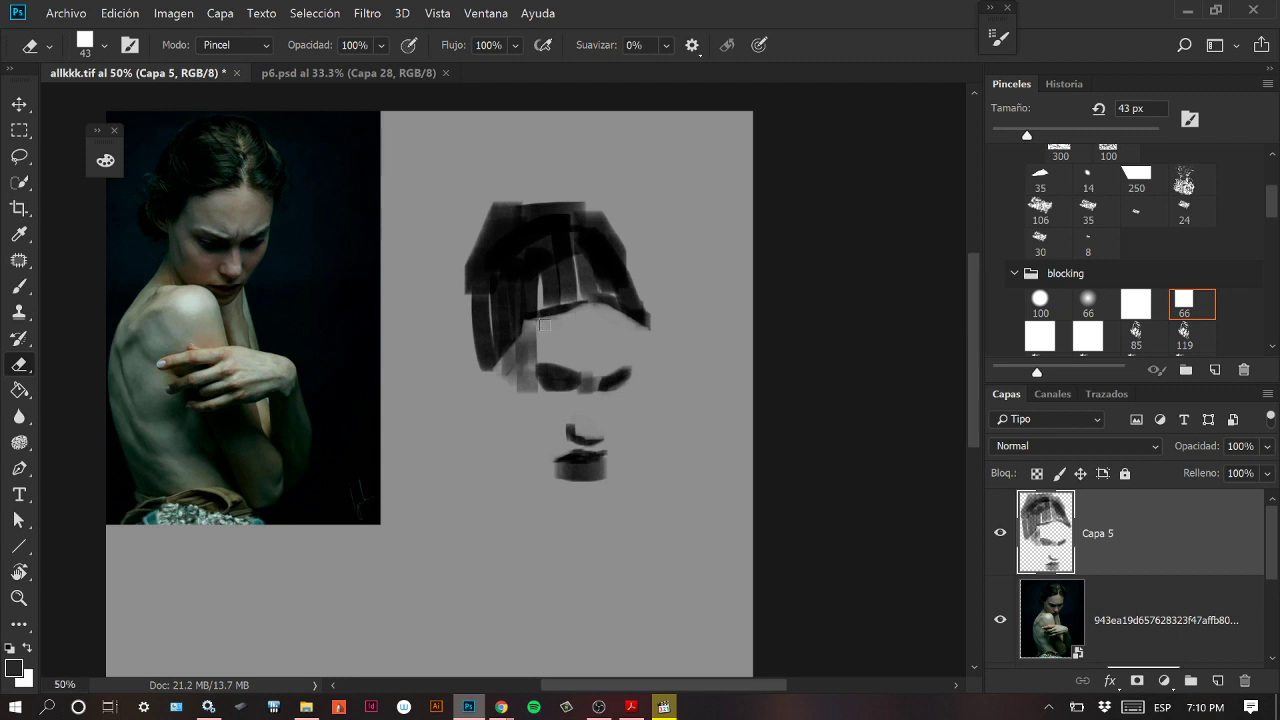
mouse_move(541, 319)
left_mouse_down()
mouse_move(596, 300)
mouse_move(644, 331)
mouse_move(639, 310)
mouse_move(651, 345)
left_mouse_up()
key("b")
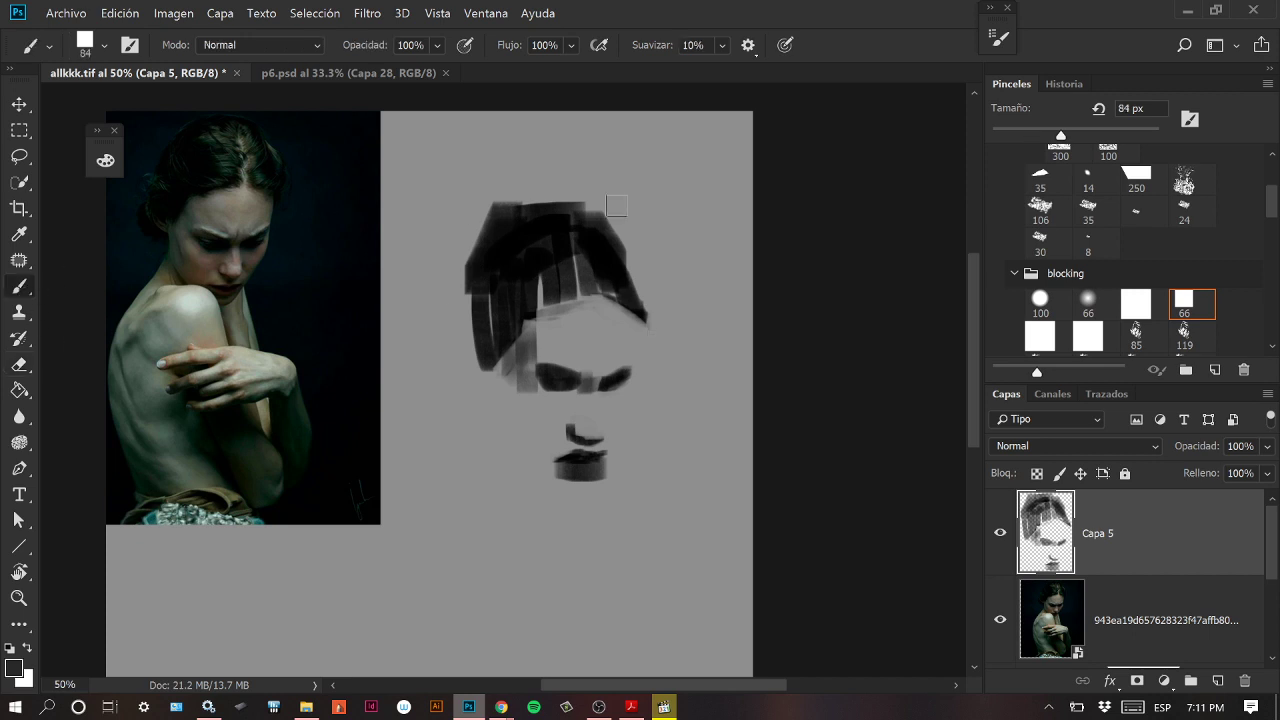
Extend the hair's top and right side with sampled dark tones at 84 px, and add the right sideburn at 49 px.
mouse_move(628, 258)
left_mouse_down()
mouse_move(642, 292)
mouse_move(640, 252)
left_mouse_up()
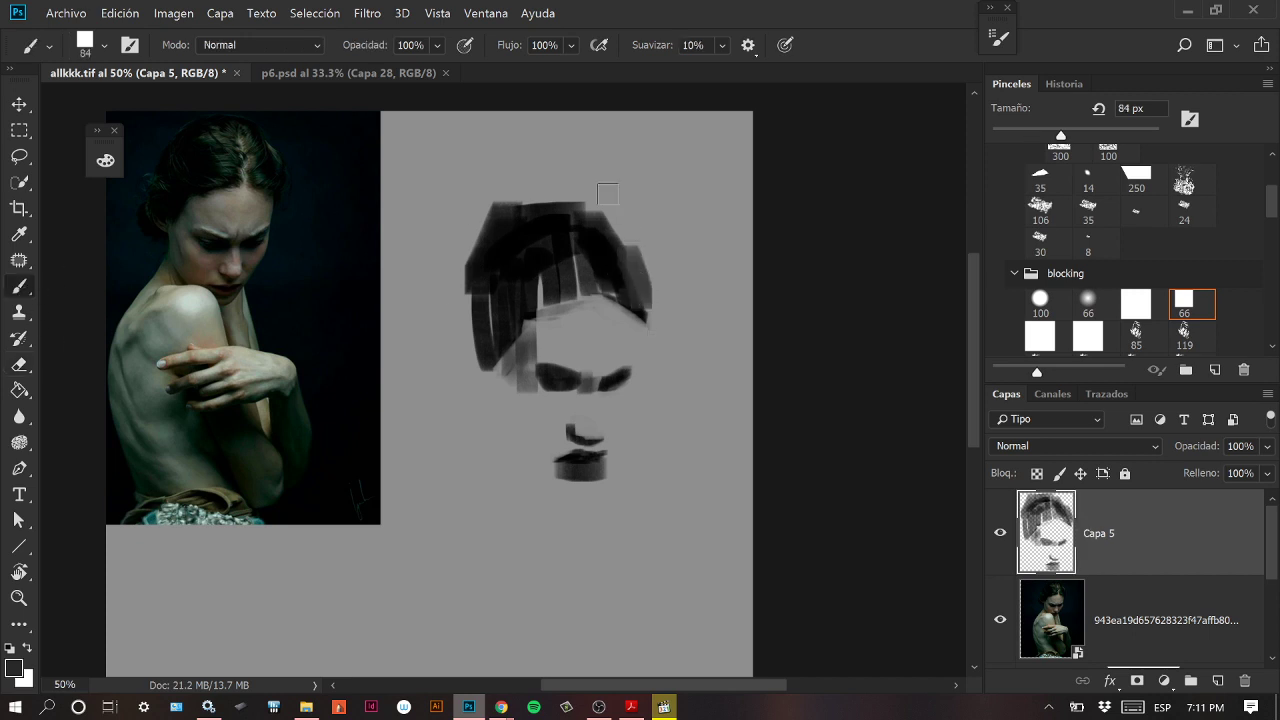
left_click(611, 244, "alt")
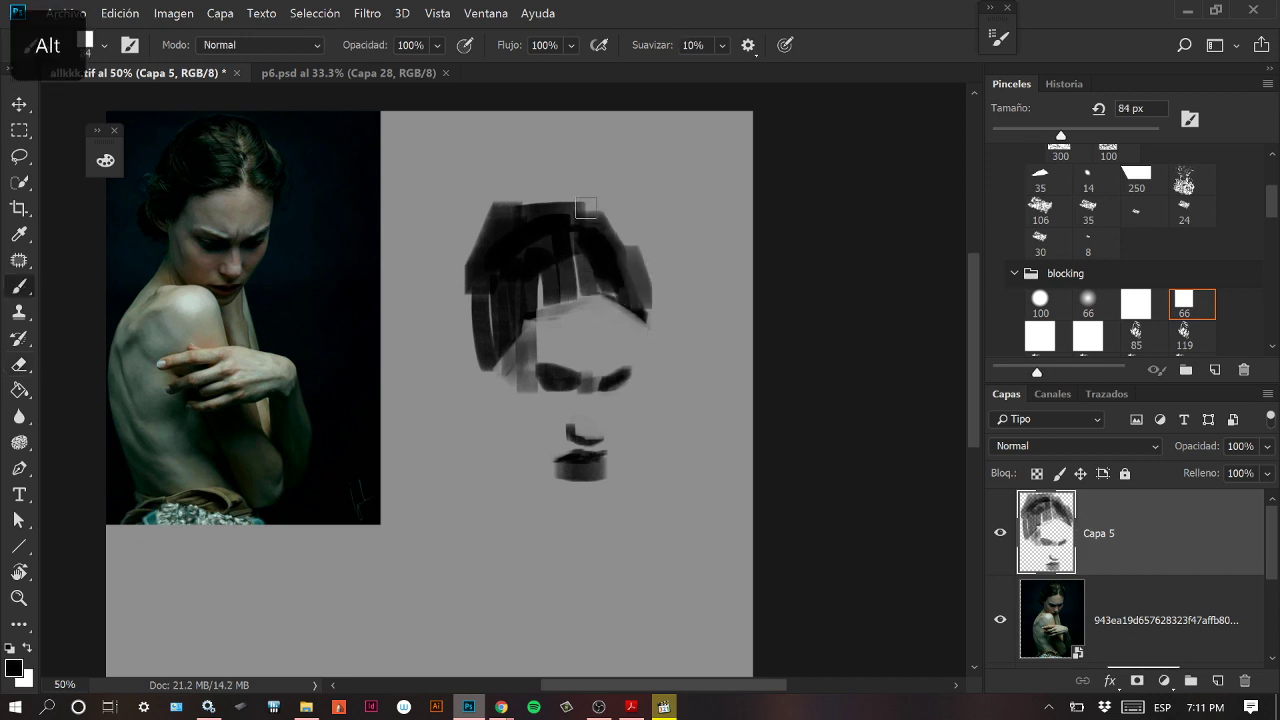
mouse_move(525, 198)
left_mouse_down()
mouse_move(605, 202)
mouse_move(642, 289)
left_mouse_up()
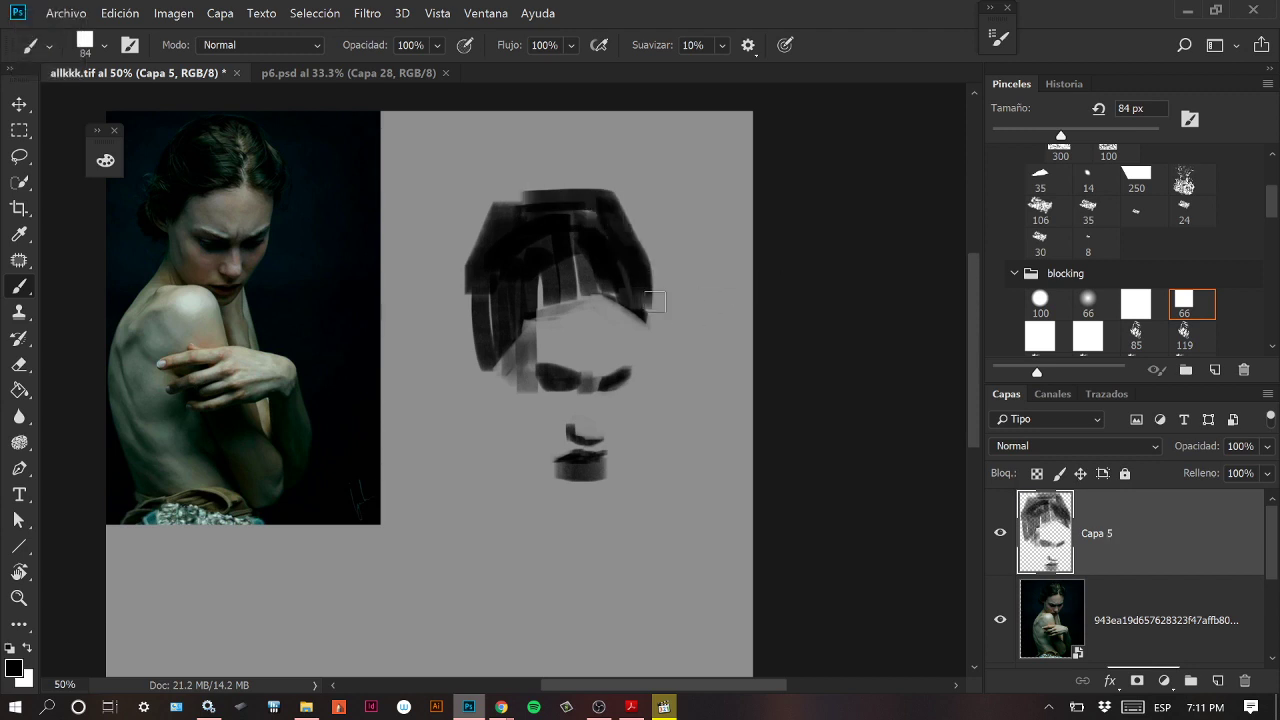
left_click_drag(1058, 135, 1033, 136)
left_click_drag(648, 312, 643, 349)
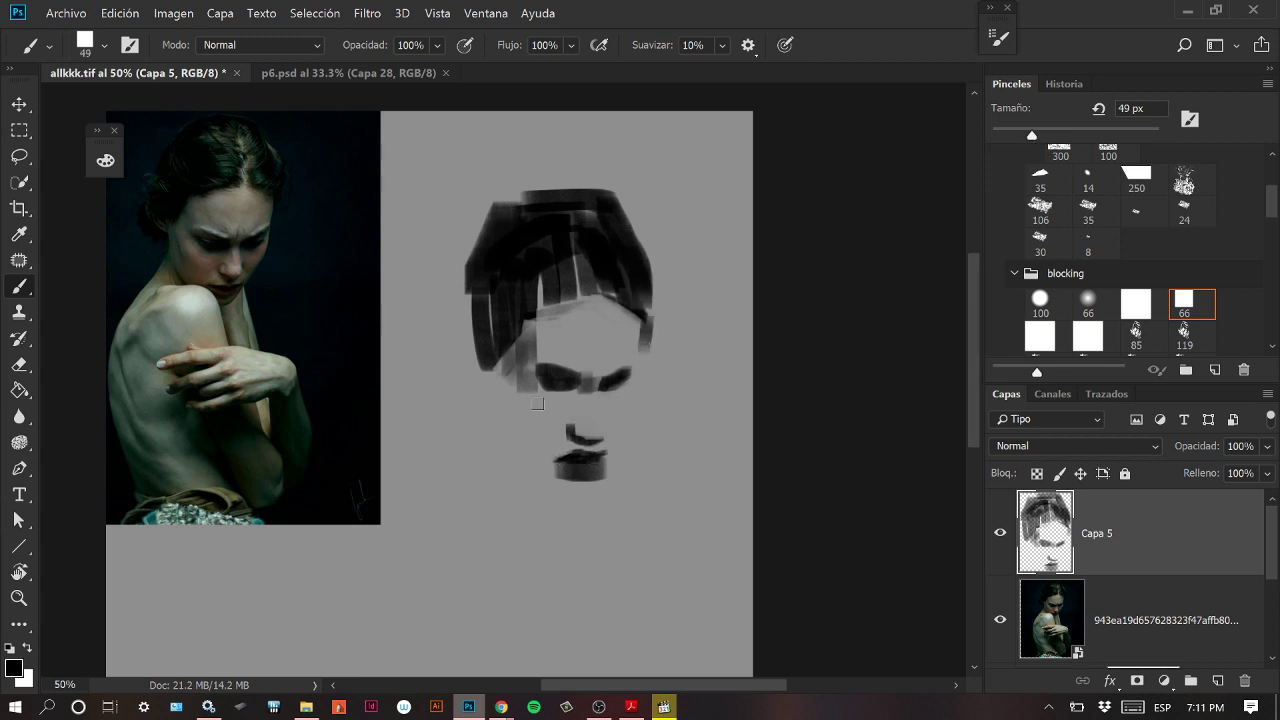
Draw the left contour of the face from the temple toward the chin with the square brush at 30 px, redoing strokes that miss.
left_click_drag(1032, 134, 1020, 134)
key("bracketleft")
mouse_move(490, 365)
left_mouse_down()
mouse_move(491, 399)
mouse_move(500, 382)
mouse_move(562, 462)
left_mouse_up()
key("ctrl+z")
key("ctrl+z")
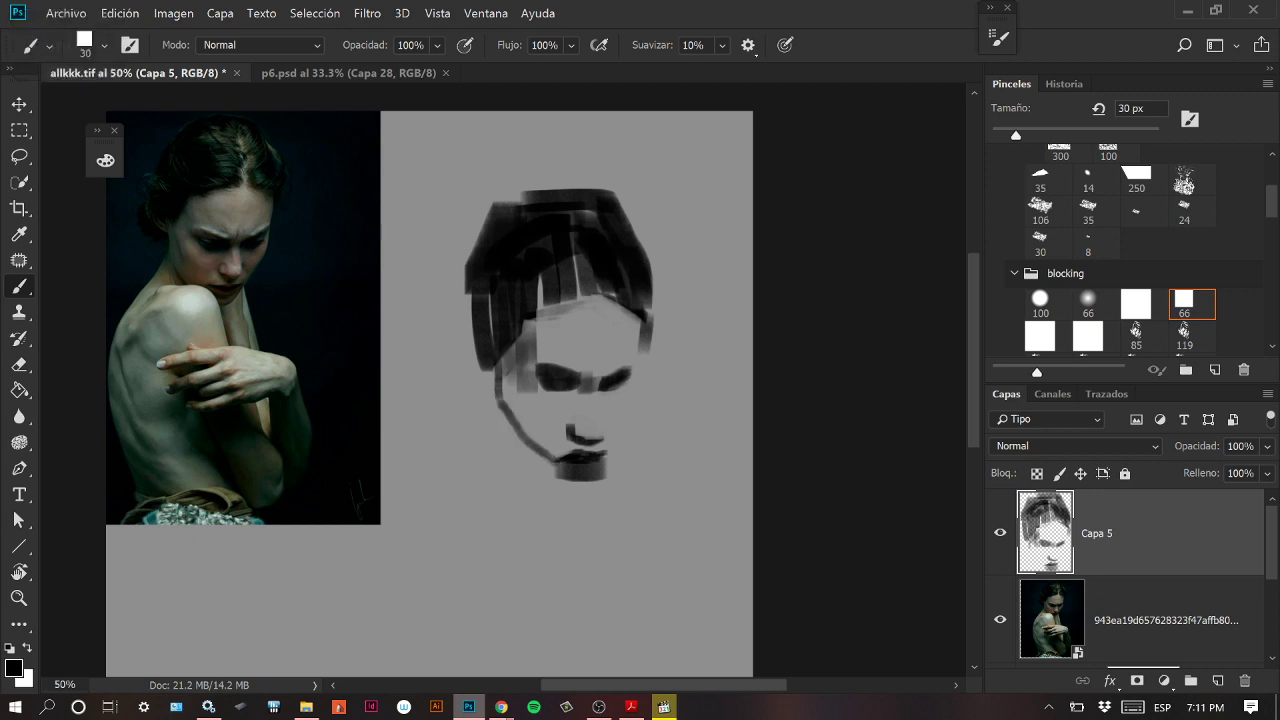
key("ctrl+z")
mouse_move(497, 393)
left_mouse_down()
mouse_move(532, 468)
mouse_move(565, 494)
left_mouse_up()
key("ctrl+z")
key("ctrl+z")
left_click_drag(515, 440, 565, 494)
key("ctrl+z")
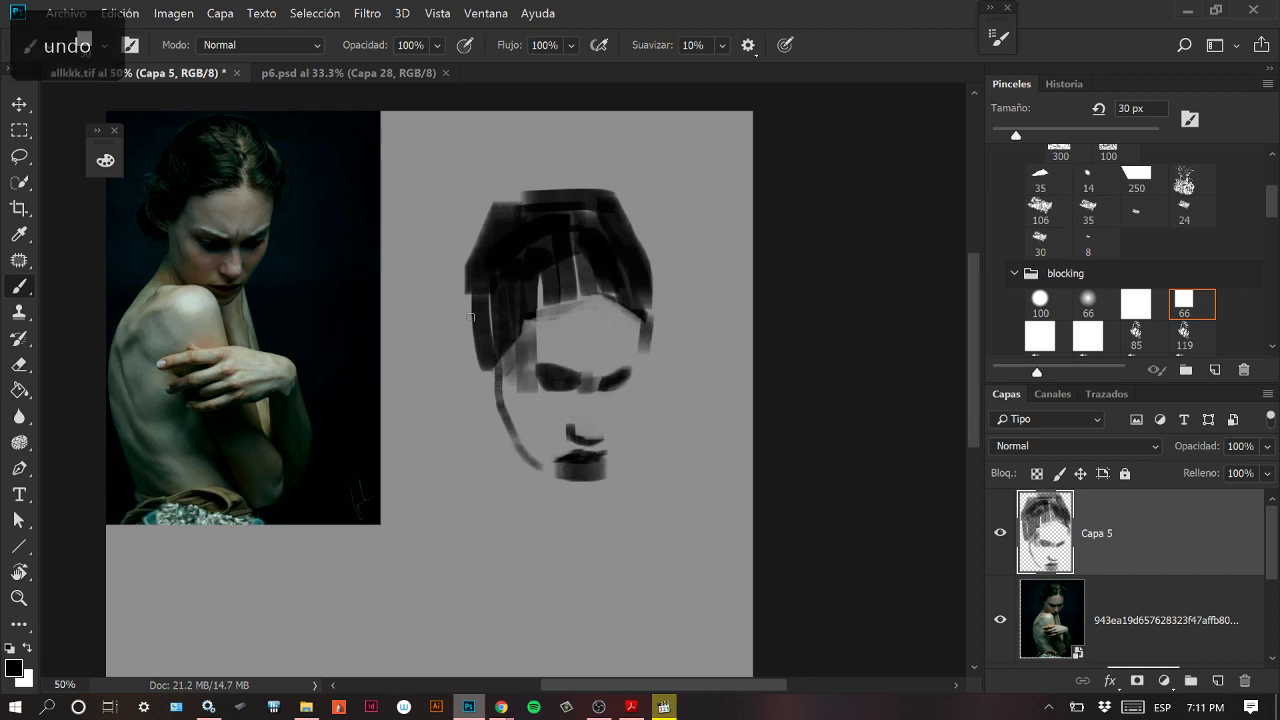
Widen the left side of the hair beside the ear and above it with dark strokes at 69 px.
left_click_drag(1016, 135, 1049, 133)
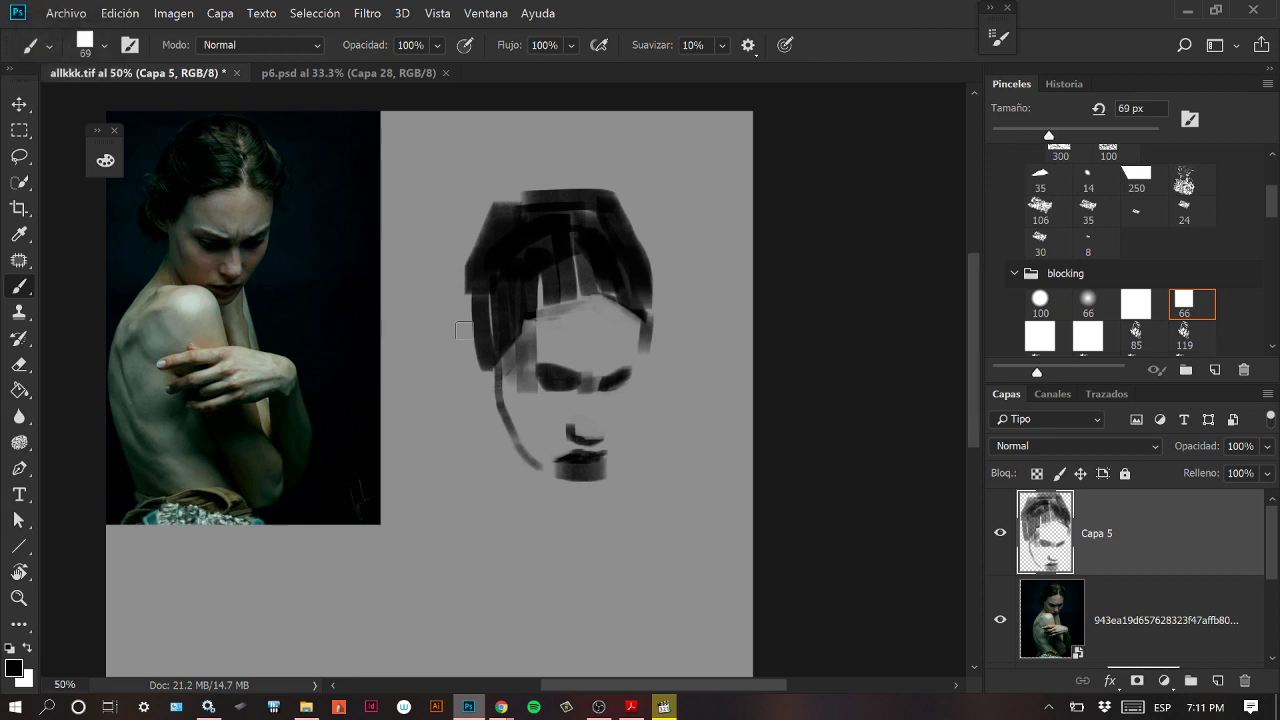
left_click_drag(464, 330, 465, 350)
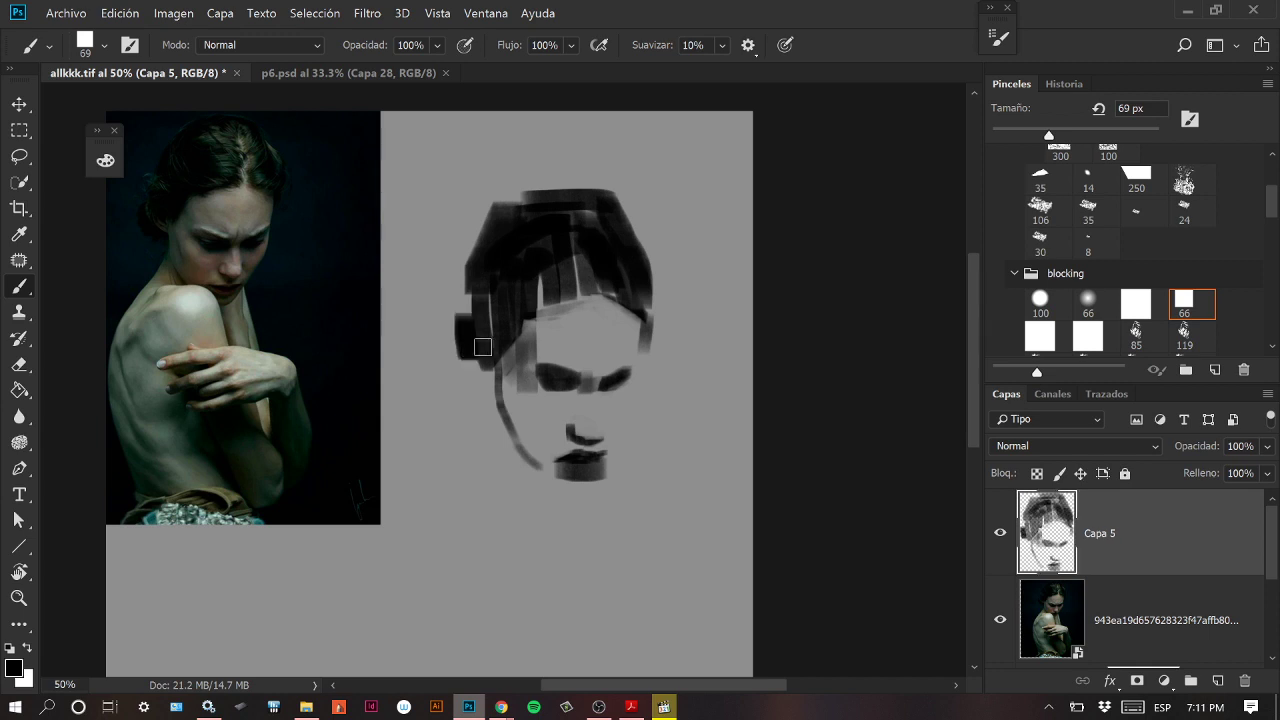
key("ctrl+z")
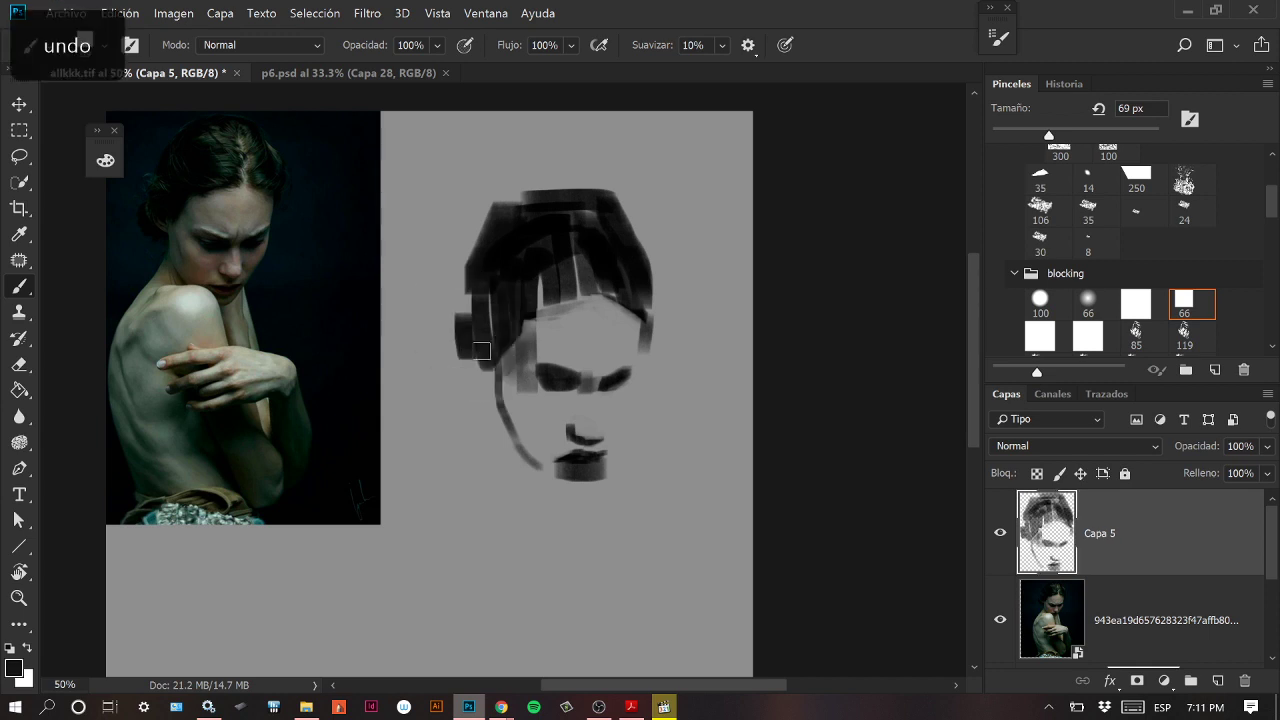
mouse_move(466, 316)
left_mouse_down()
mouse_move(470, 355)
mouse_move(490, 368)
left_mouse_up()
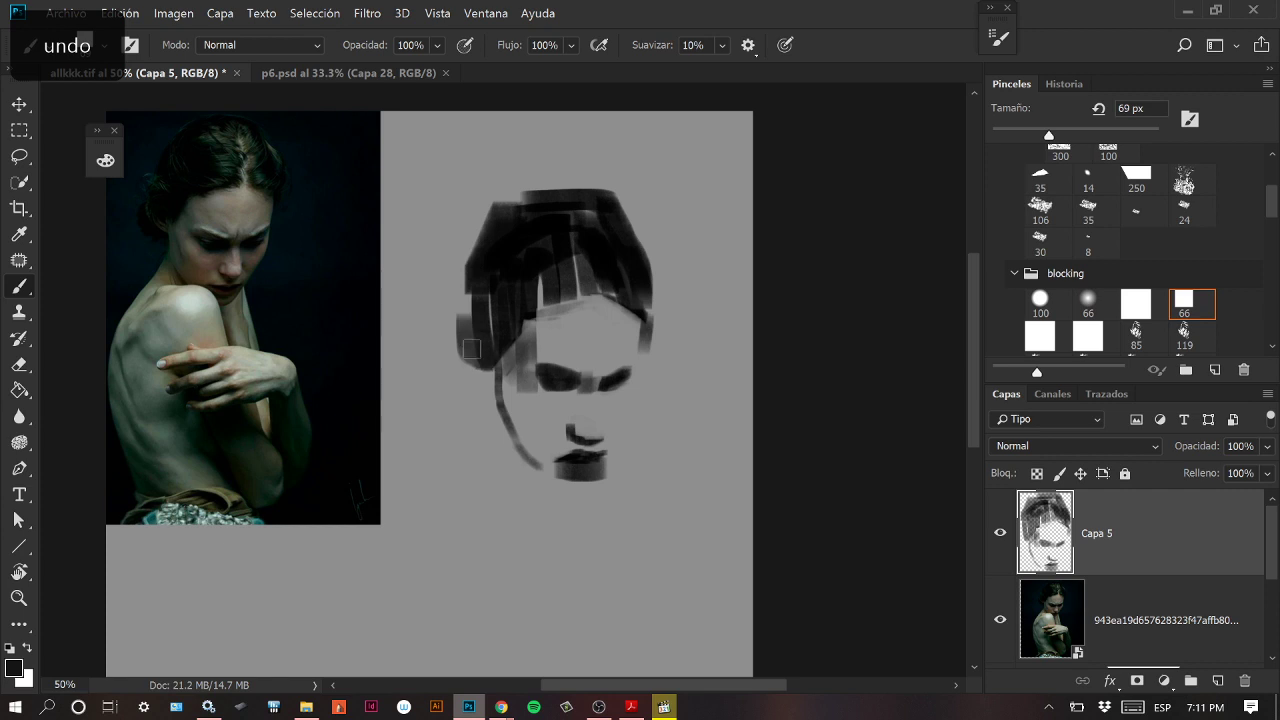
mouse_move(470, 283)
left_mouse_down()
mouse_move(462, 292)
mouse_move(484, 254)
left_mouse_up()
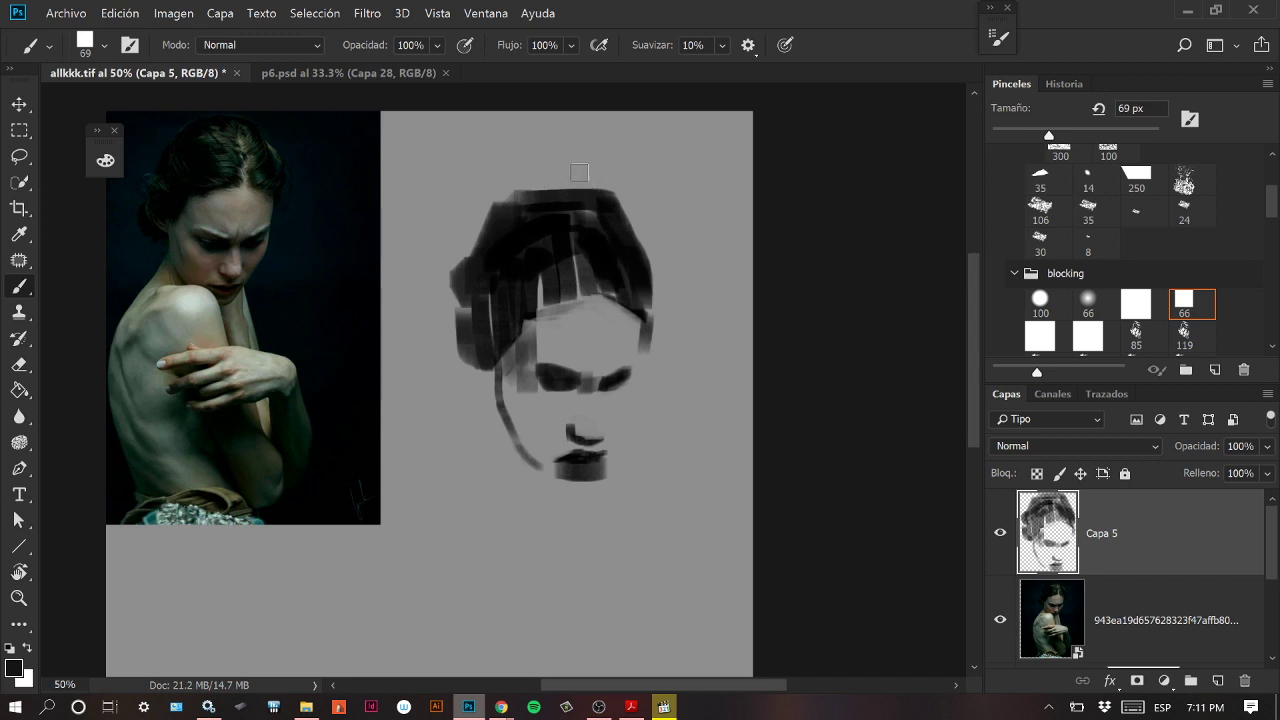
Raise the crown of the hair and add a dark tuft on its right side with the 69 px square brush.
left_click_drag(579, 172, 535, 180)
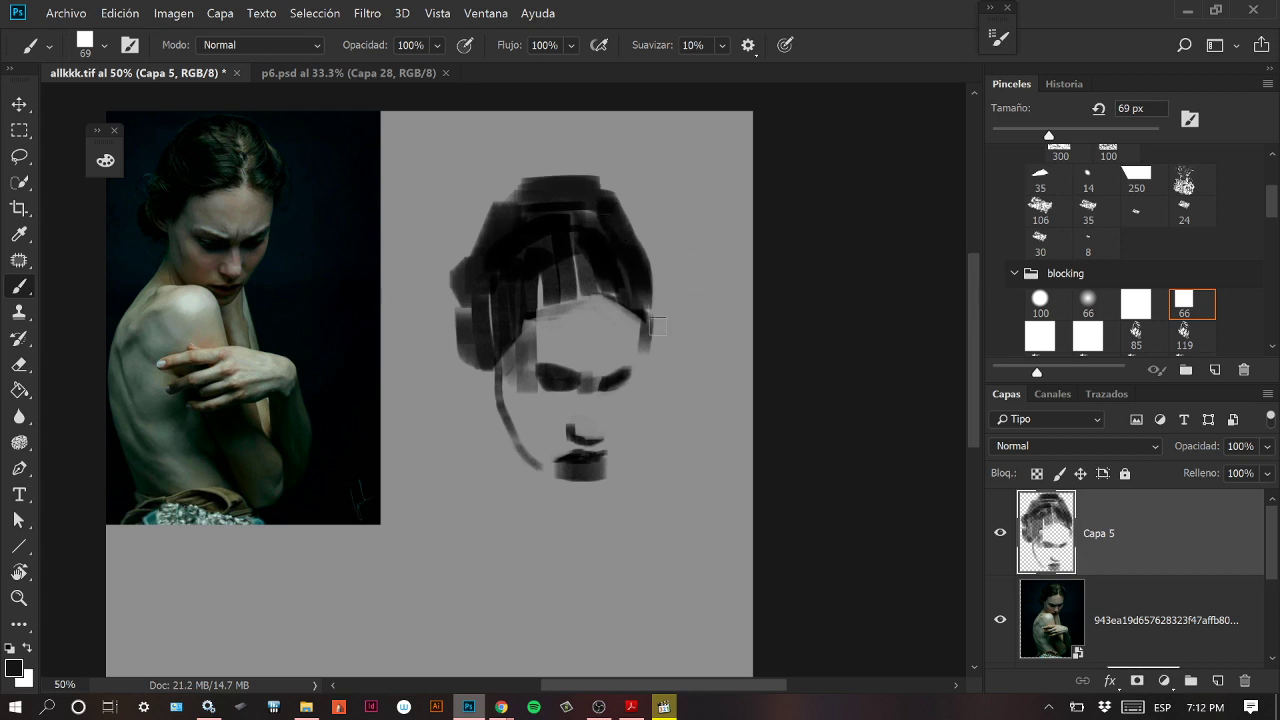
left_click_drag(655, 257, 652, 325)
left_click_drag(666, 278, 660, 322)
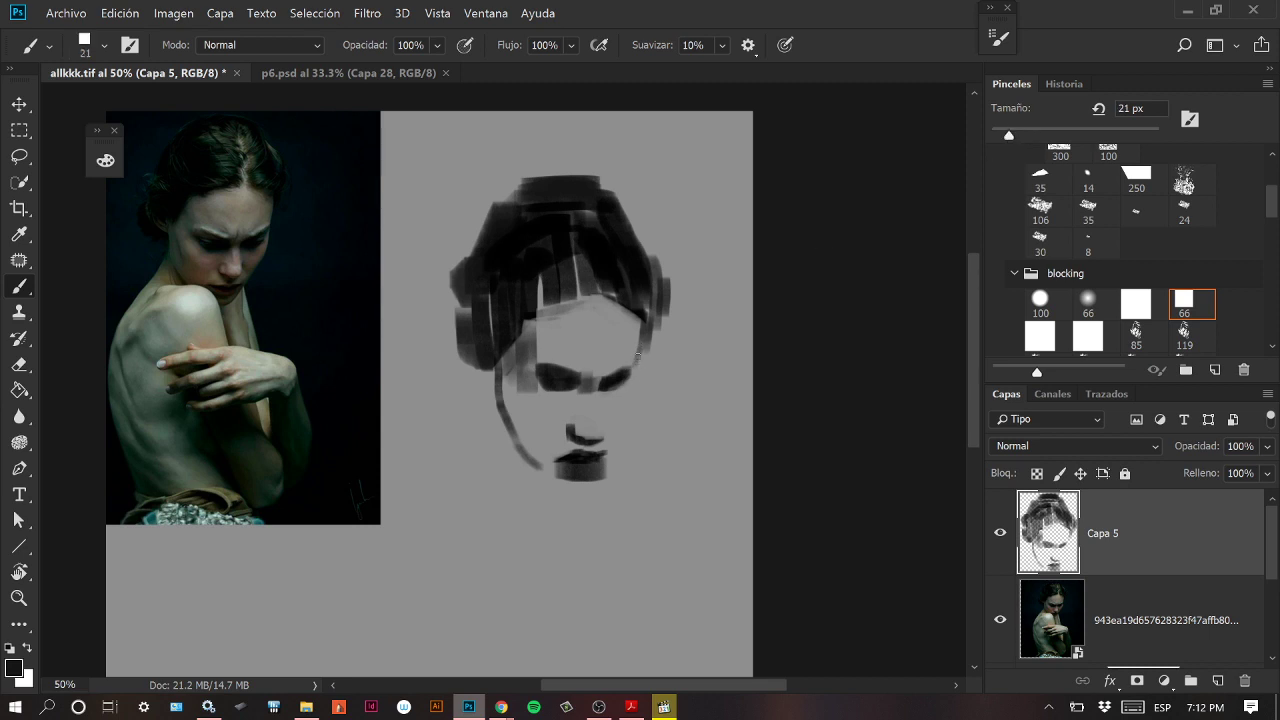
key("ctrl+z")
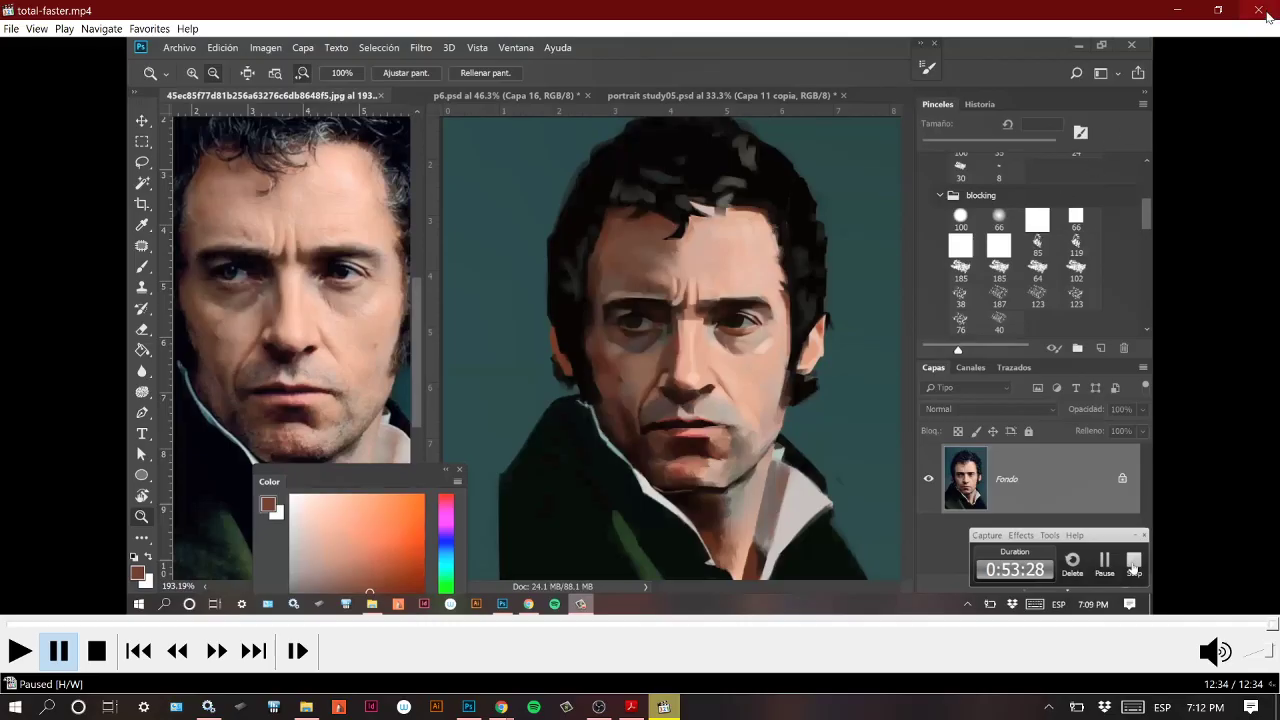
Close the total-faster.mp4 video and the presentacion01.pdf slides to return to the painting.
left_click(1266, 14)
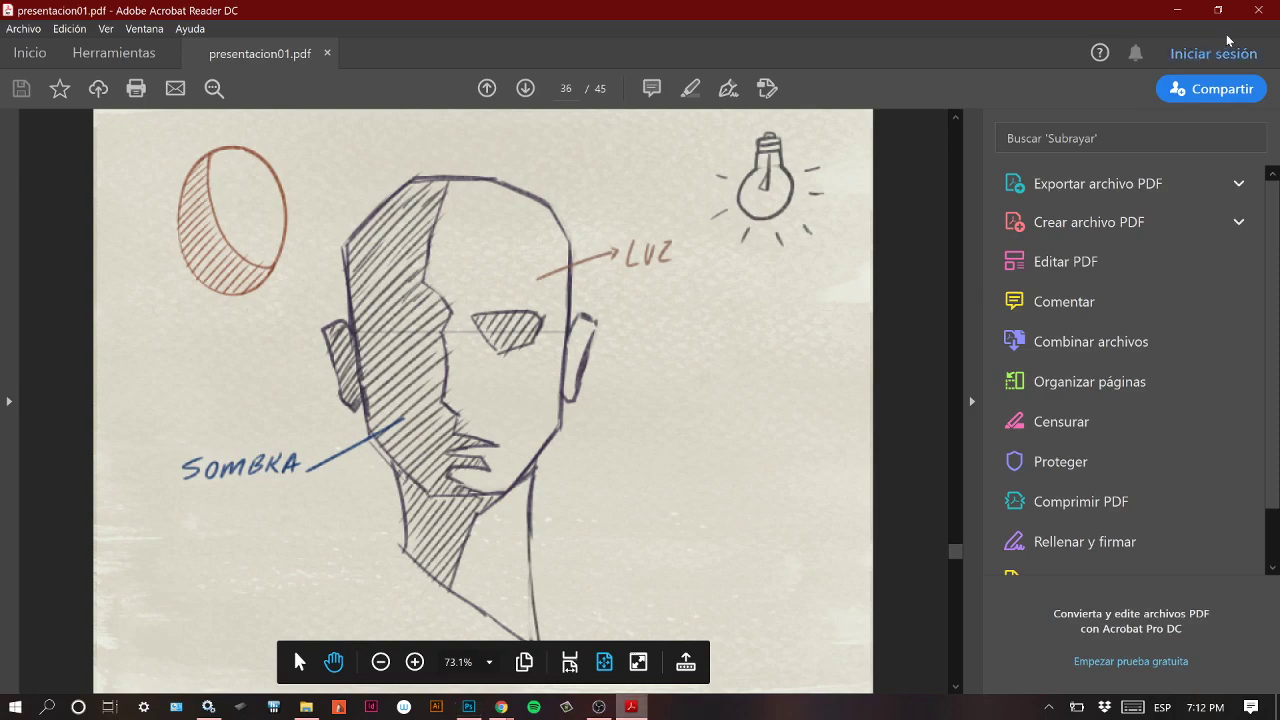
left_click(1258, 10)
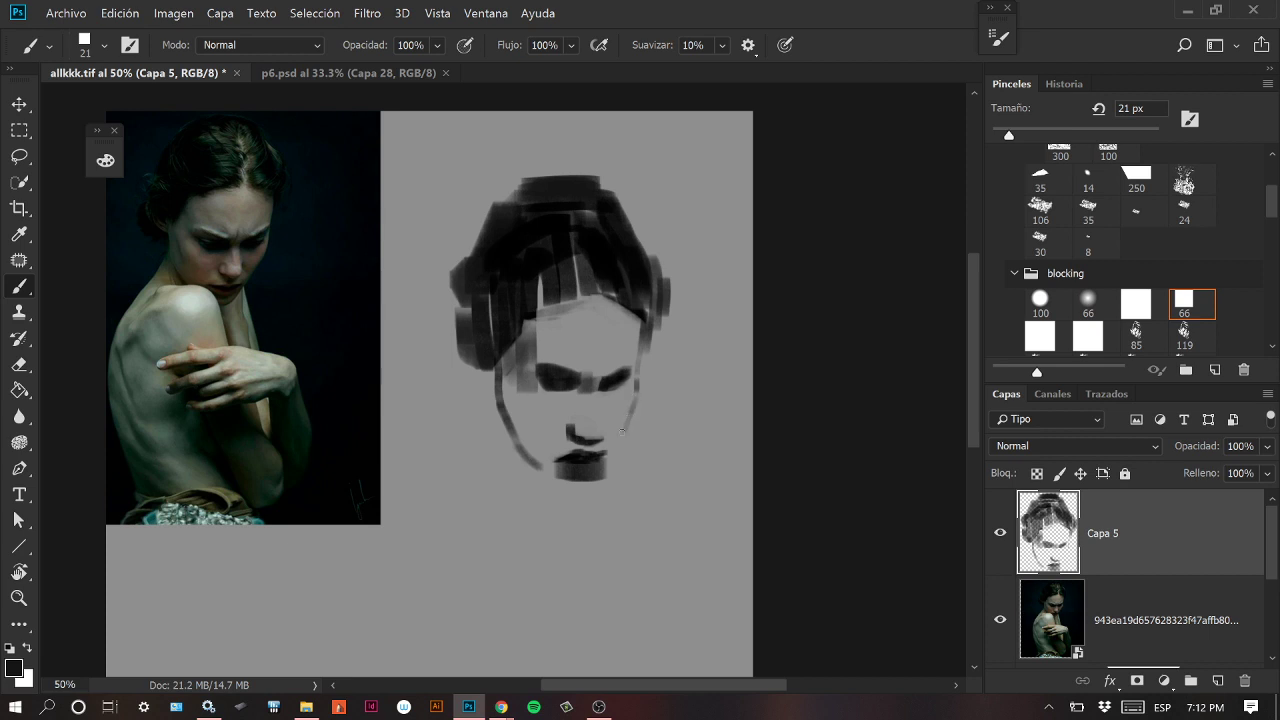
Sketch the right jawline, neck and shoulder contours below the face with thin 21 px brush lines.
key("ctrl+z")
mouse_move(461, 461)
left_mouse_down()
mouse_move(556, 462)
mouse_move(594, 566)
left_mouse_up()
left_click_drag(564, 482, 598, 562)
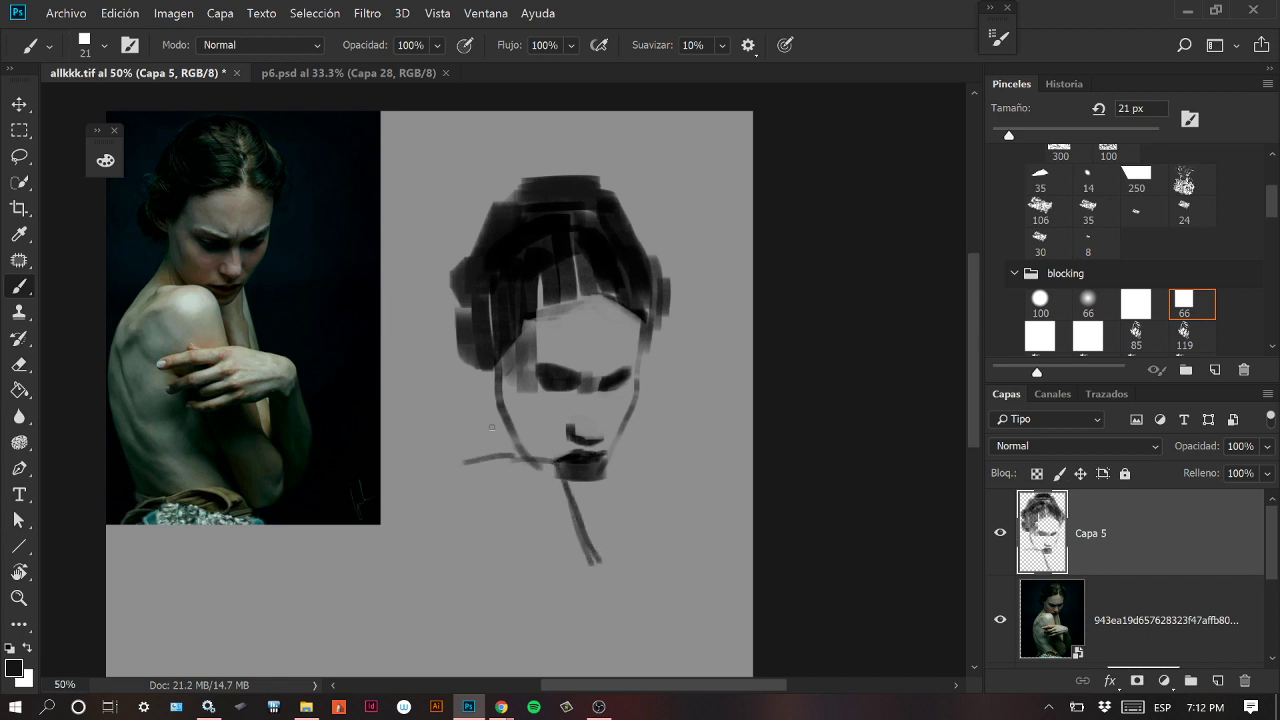
left_click_drag(500, 400, 466, 461)
Trim the edges of the chin and lower jaw with the 43 px square eraser.
left_click(19, 365)
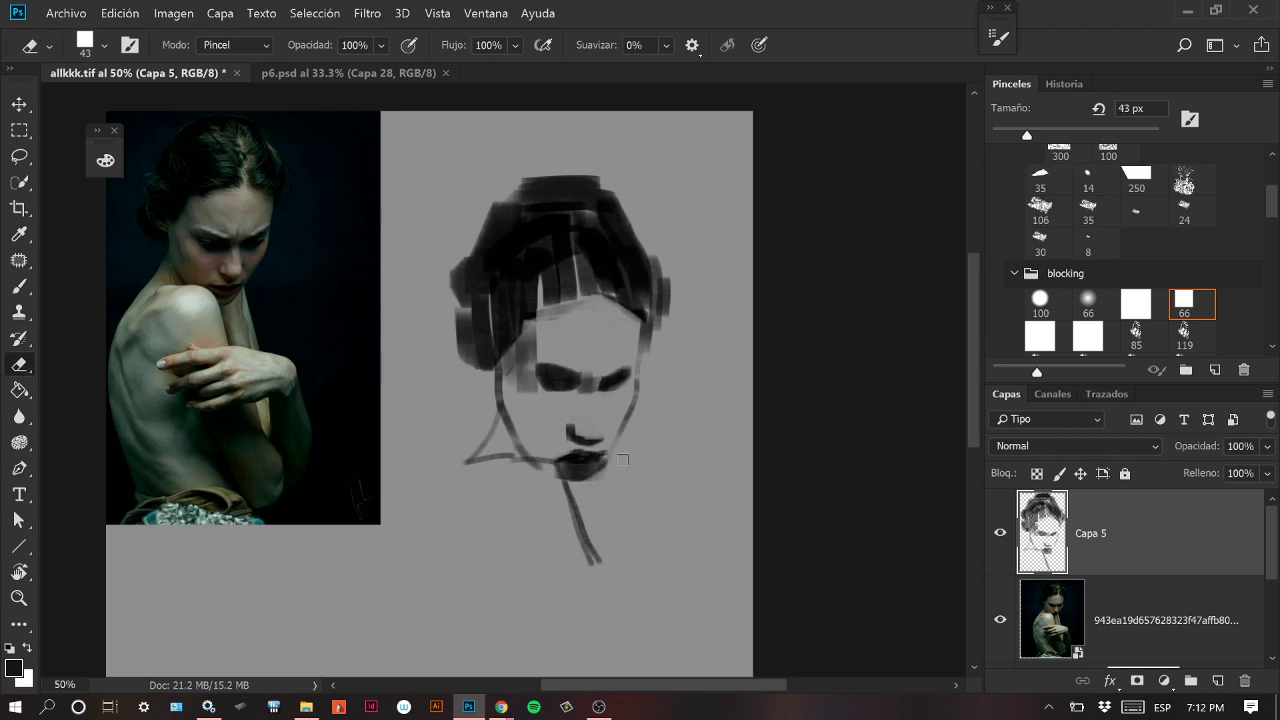
left_click_drag(590, 485, 616, 453)
key("ctrl+z")
Lasso the nose, mouth, chin and neck lines, move them slightly upward, and deselect.
key("l")
mouse_move(432, 422)
left_mouse_down()
mouse_move(544, 407)
mouse_move(623, 407)
mouse_move(721, 522)
mouse_move(531, 622)
mouse_move(478, 440)
left_mouse_up()
left_click(19, 104)
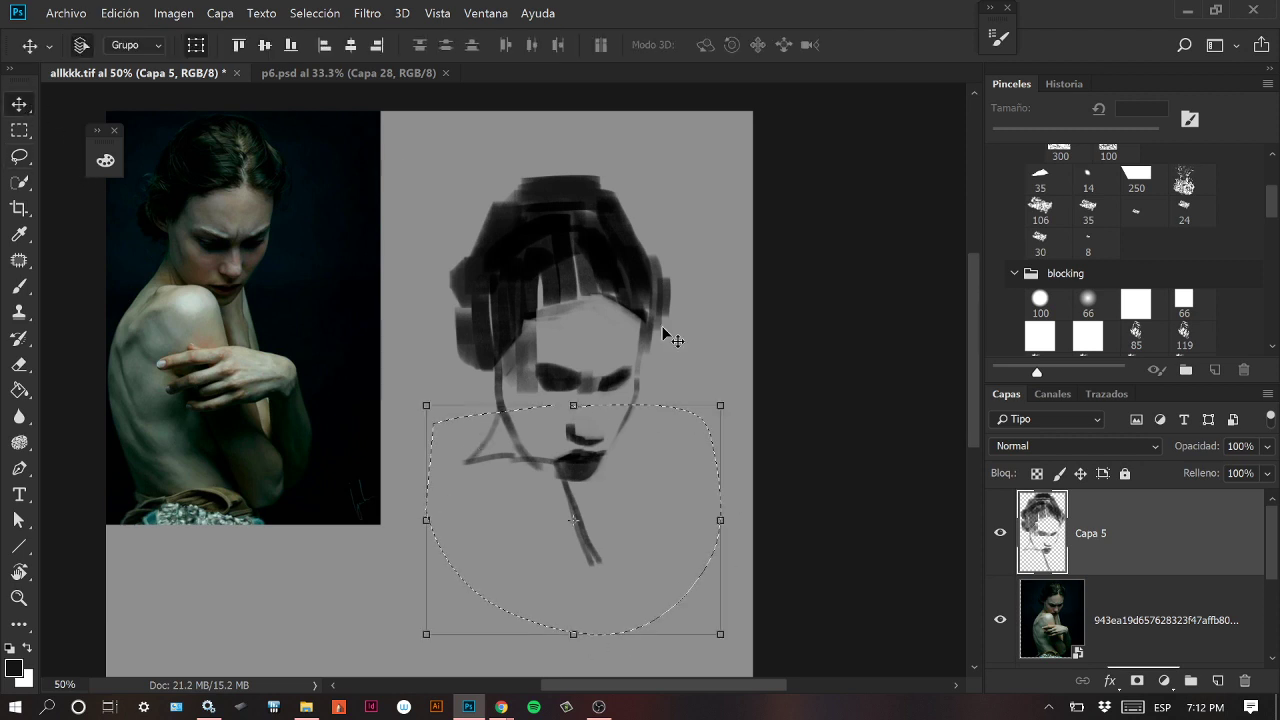
left_click_drag(595, 473, 593, 460)
left_click(314, 13)
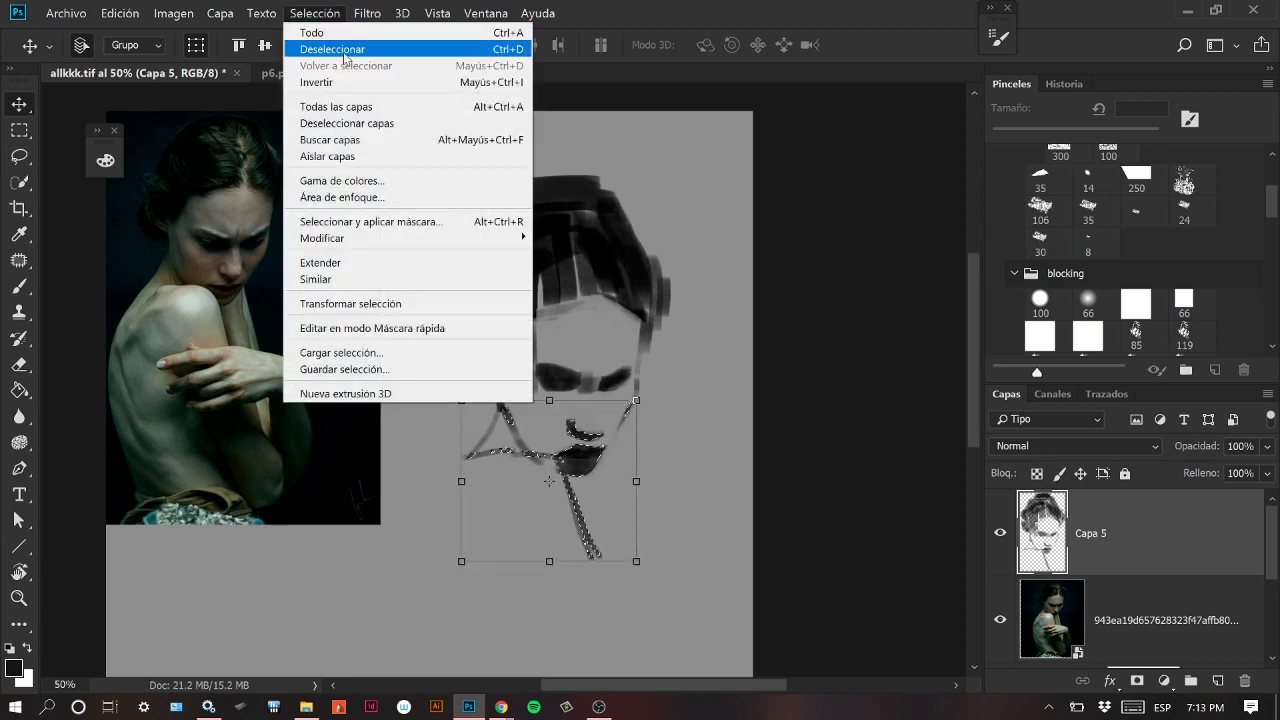
left_click(343, 50)
Block in grey shading on the right cheek, temples, left jaw and nape using the square brush at 63 to 92 px.
left_click(19, 286)
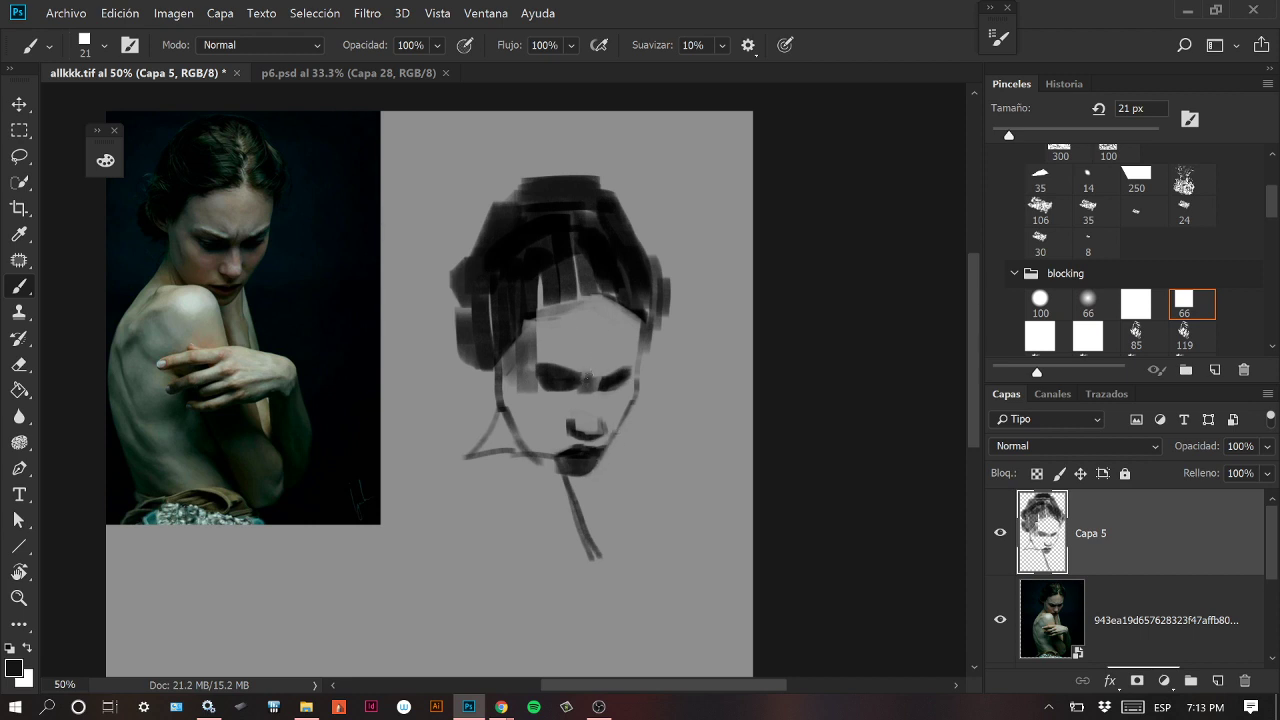
left_click_drag(1009, 135, 1053, 135)
mouse_move(607, 398)
left_mouse_down()
mouse_move(618, 415)
mouse_move(644, 345)
mouse_move(645, 281)
mouse_move(606, 440)
left_mouse_up()
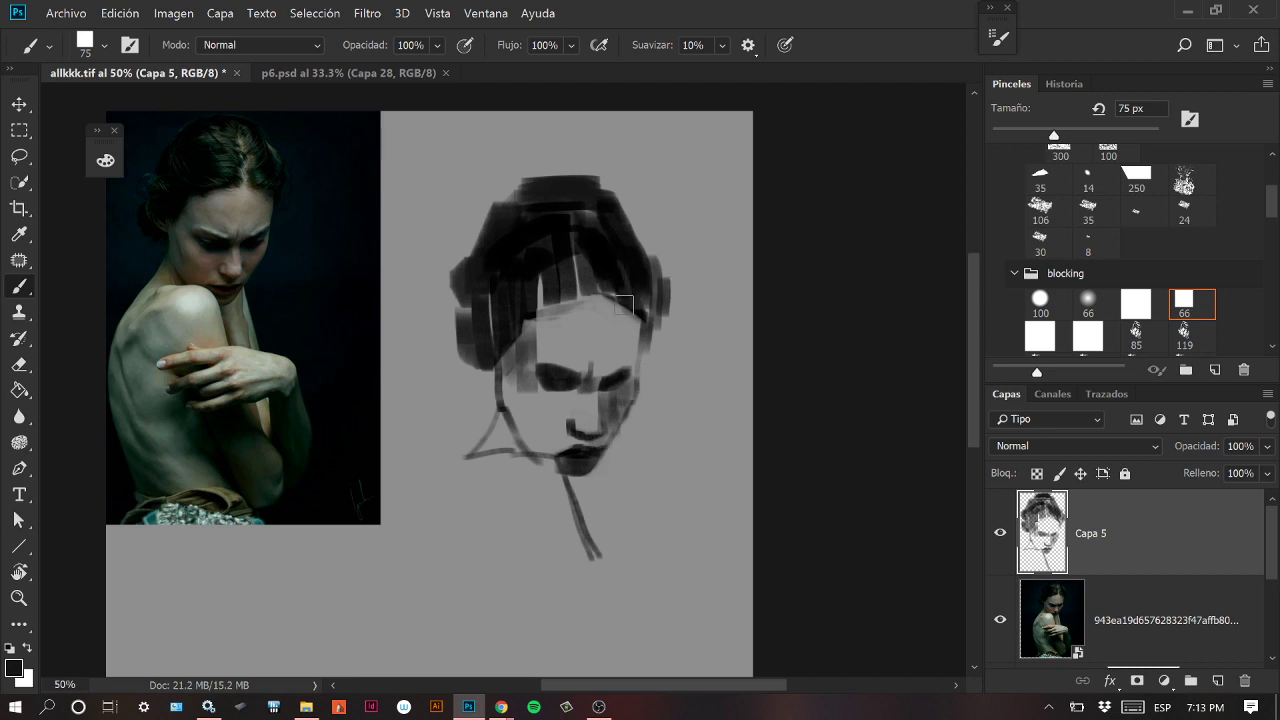
left_click_drag(624, 305, 632, 352)
mouse_move(528, 333)
left_mouse_down()
mouse_move(539, 318)
mouse_move(560, 362)
mouse_move(548, 355)
left_mouse_up()
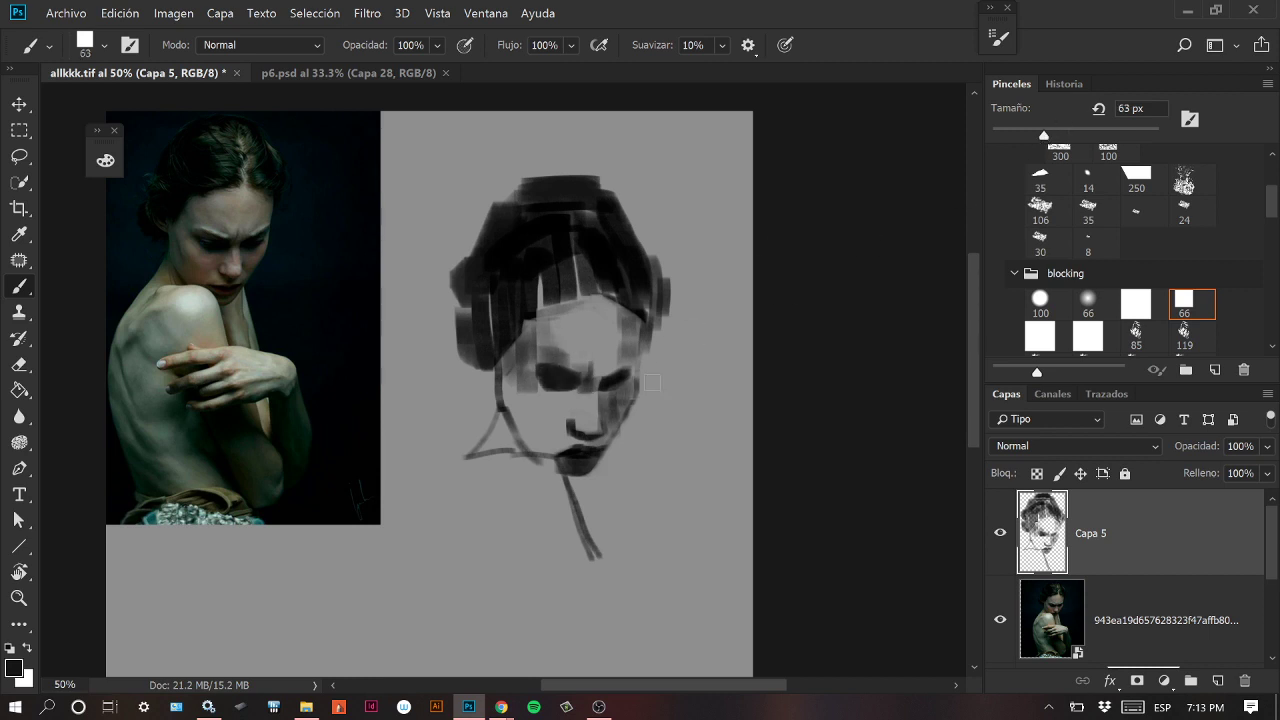
left_click_drag(1068, 130, 1068, 131)
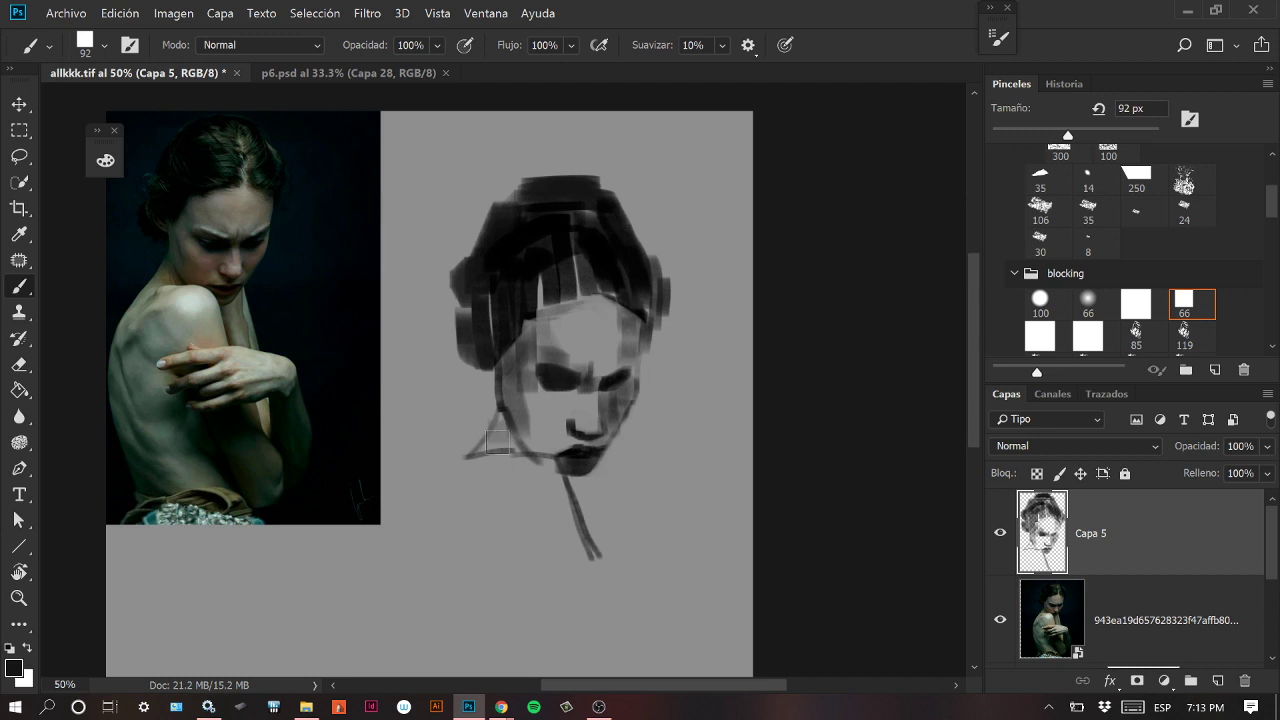
Sketch the front shoulder line below the neck, curving down into the arm, with the square brush at 24 px.
left_click_drag(657, 463, 650, 374)
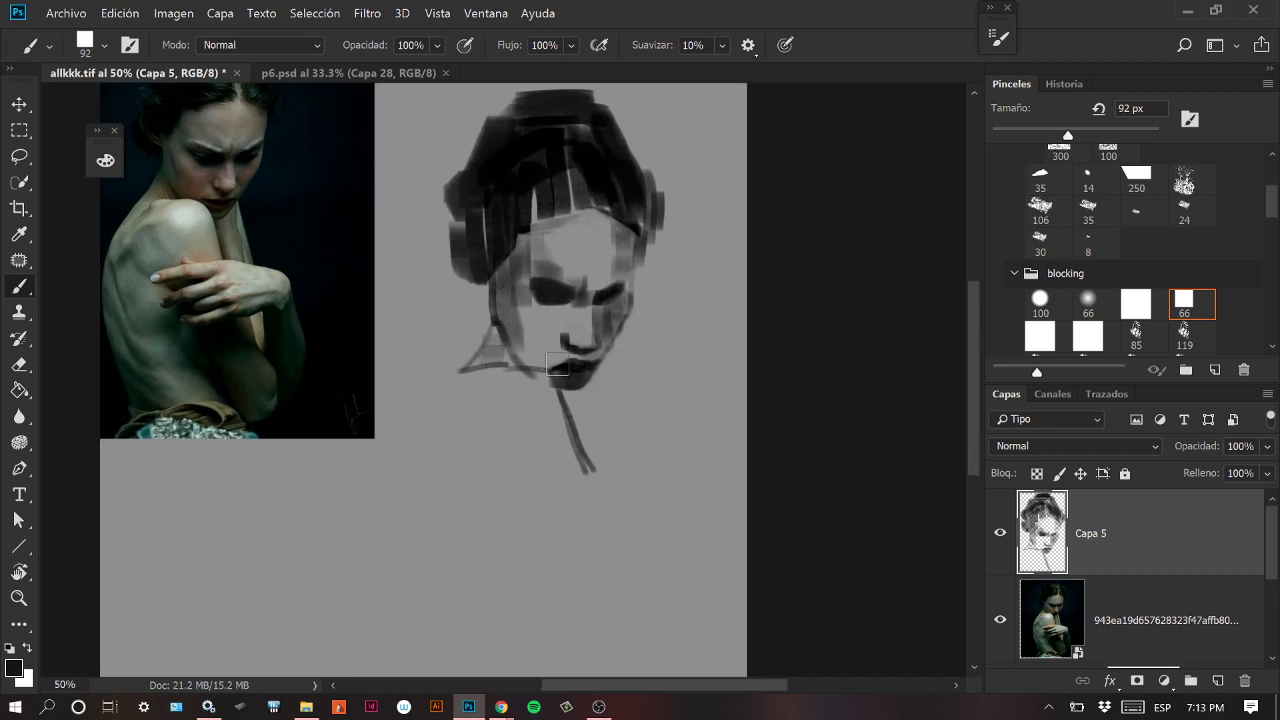
key("bracketleft")
key("bracketleft")
key("bracketleft")
key("bracketleft")
key("bracketleft")
key("bracketleft")
key("bracketleft")
left_click_drag(502, 496, 612, 472)
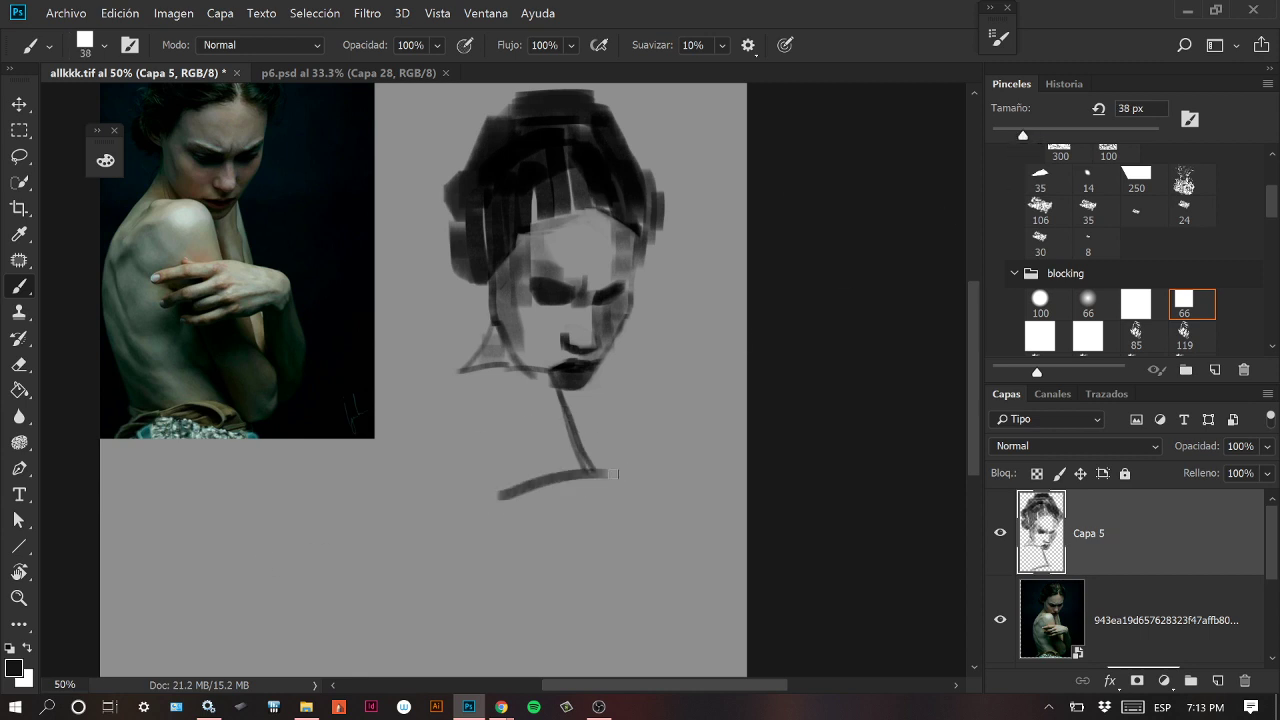
key("ctrl+z")
key("bracketleft")
key("bracketleft")
mouse_move(517, 496)
left_mouse_down()
mouse_move(612, 470)
mouse_move(670, 490)
mouse_move(680, 526)
left_mouse_up()
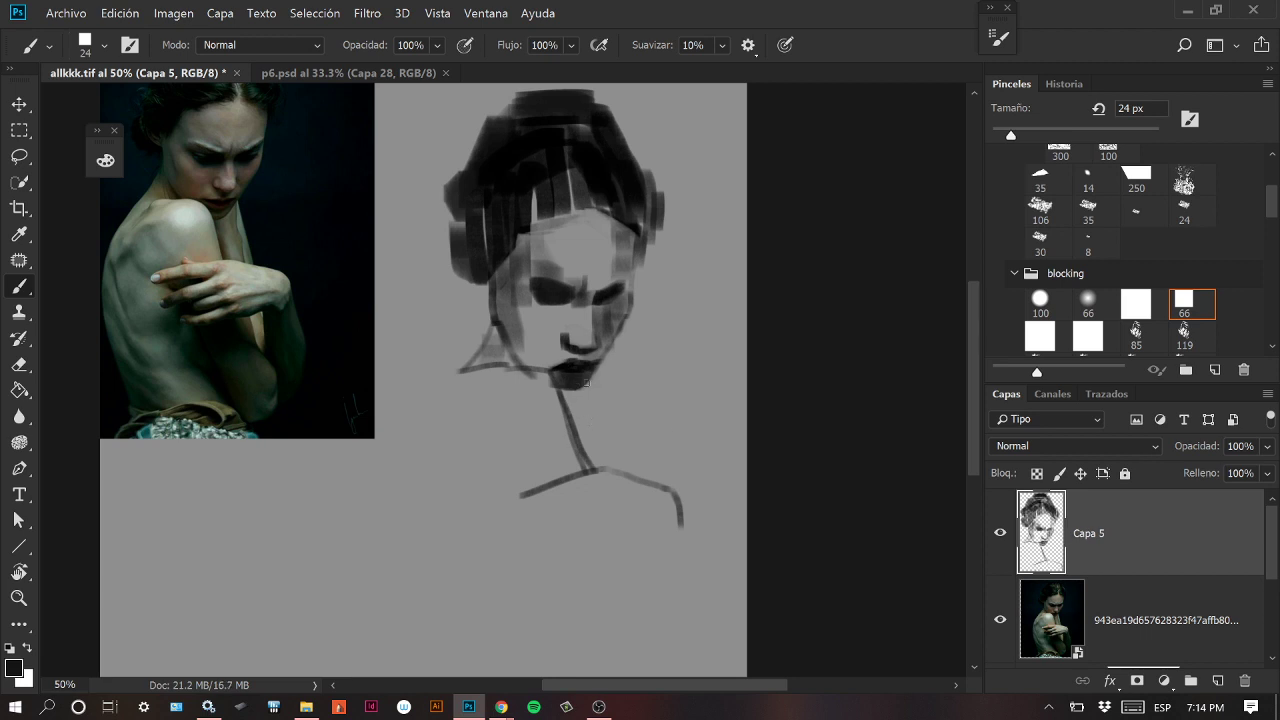
Draw the right-side neck lines and one long curved back contour from the nape downward with an 18 px brush.
left_click_drag(1014, 132, 1006, 134)
left_click_drag(599, 378, 611, 455)
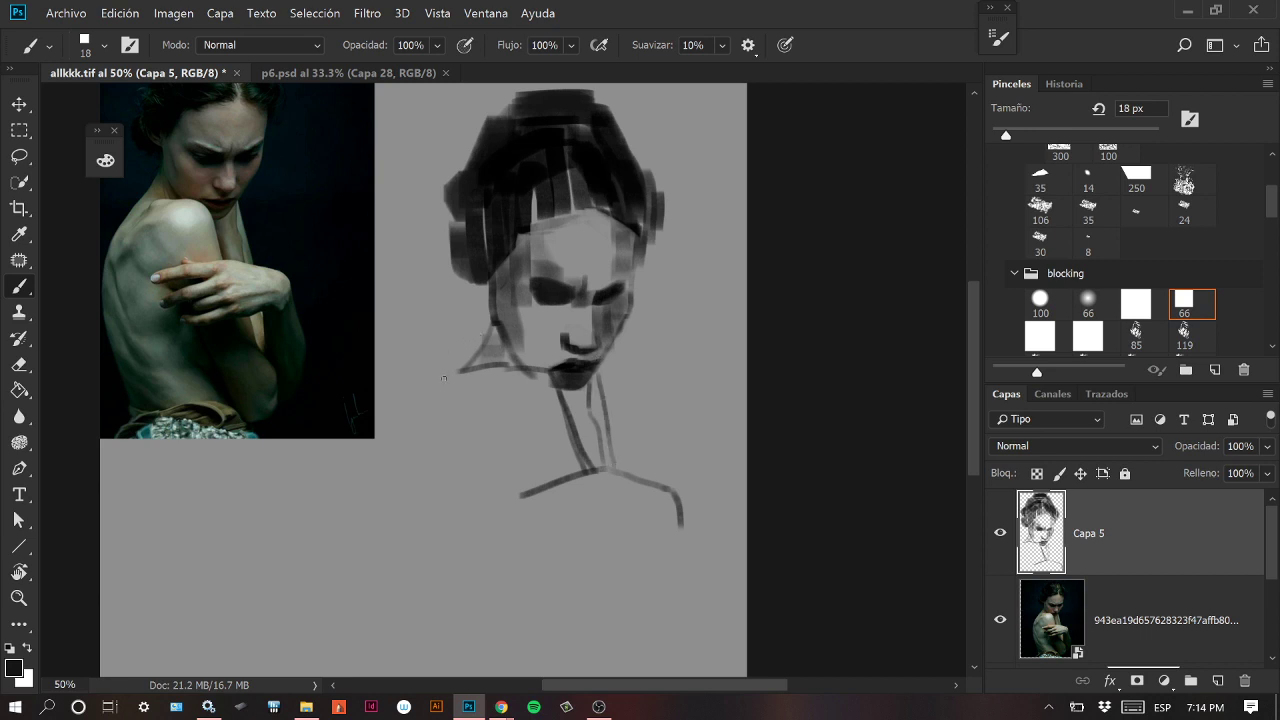
mouse_move(490, 322)
left_mouse_down()
mouse_move(418, 430)
mouse_move(383, 568)
left_mouse_up()
key("ctrl+z")
left_click_drag(418, 432, 384, 604)
key("ctrl+z")
left_click_drag(418, 432, 390, 545)
key("ctrl+z")
mouse_move(418, 432)
left_mouse_down()
mouse_move(404, 467)
mouse_move(435, 600)
left_mouse_up()
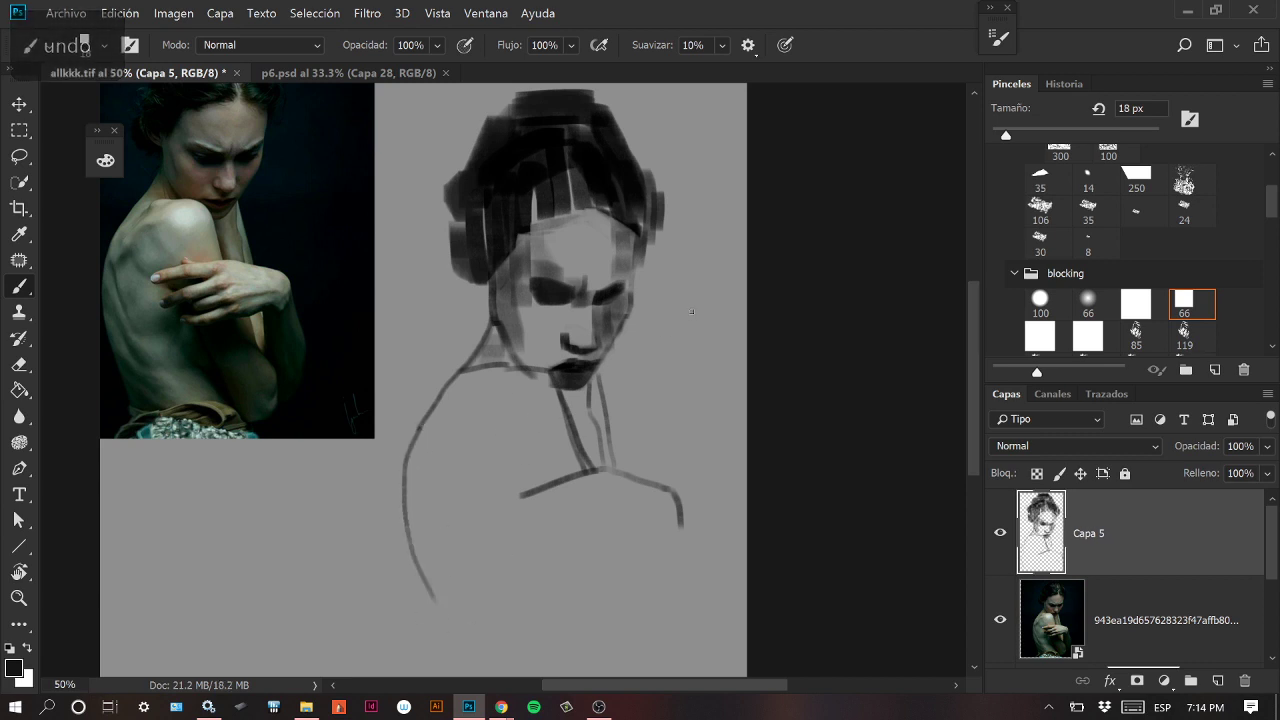
Flip the canvas horizontally to check the portrait's proportions in mirror view.
left_click_drag(722, 345, 752, 373)
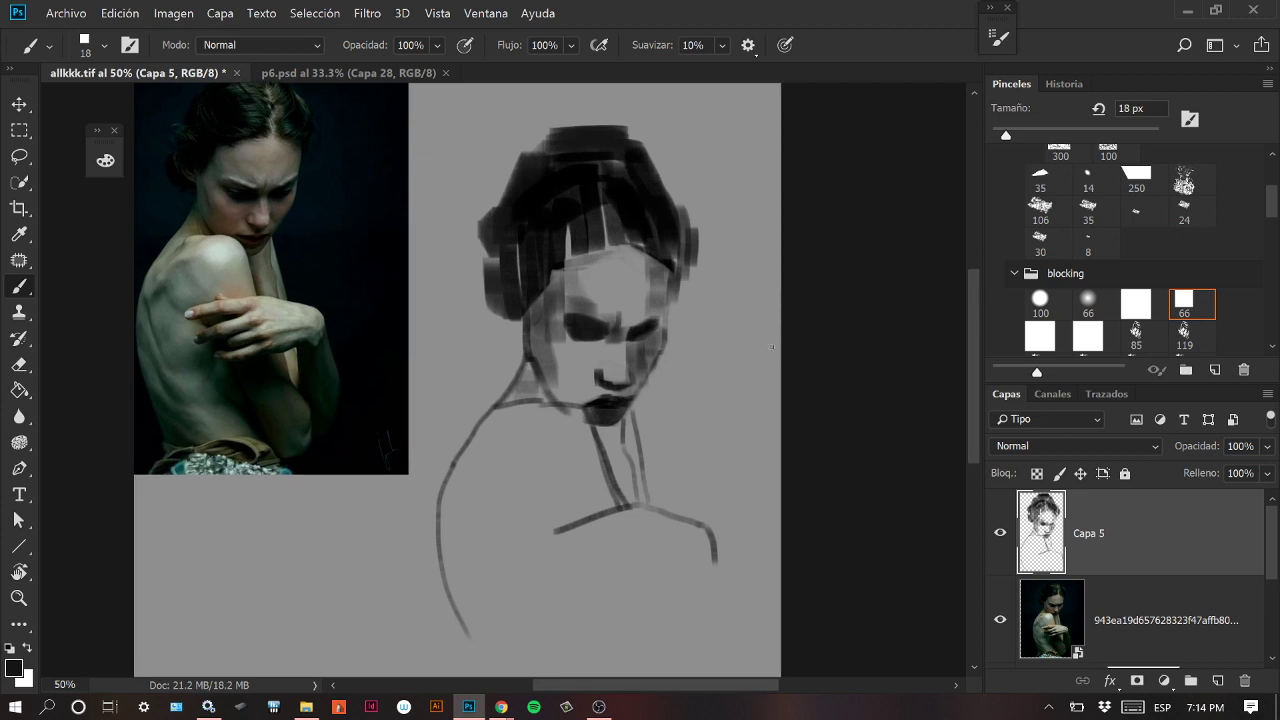
key("ctrl+h")
mouse_move(670, 357)
left_mouse_down()
mouse_move(748, 374)
mouse_move(726, 411)
left_mouse_up()
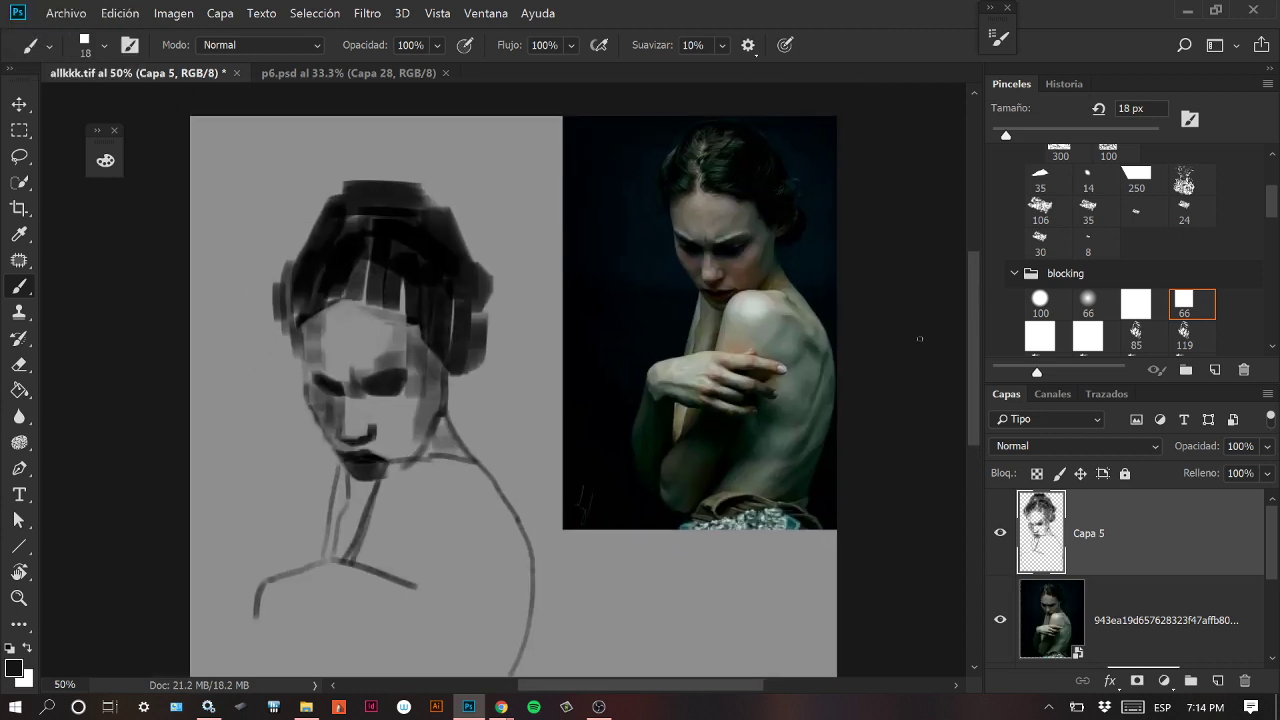
Select the head with a rectangular marquee, compress its height to 91.25% from the top, apply the transform and deselect.
left_click(19, 130)
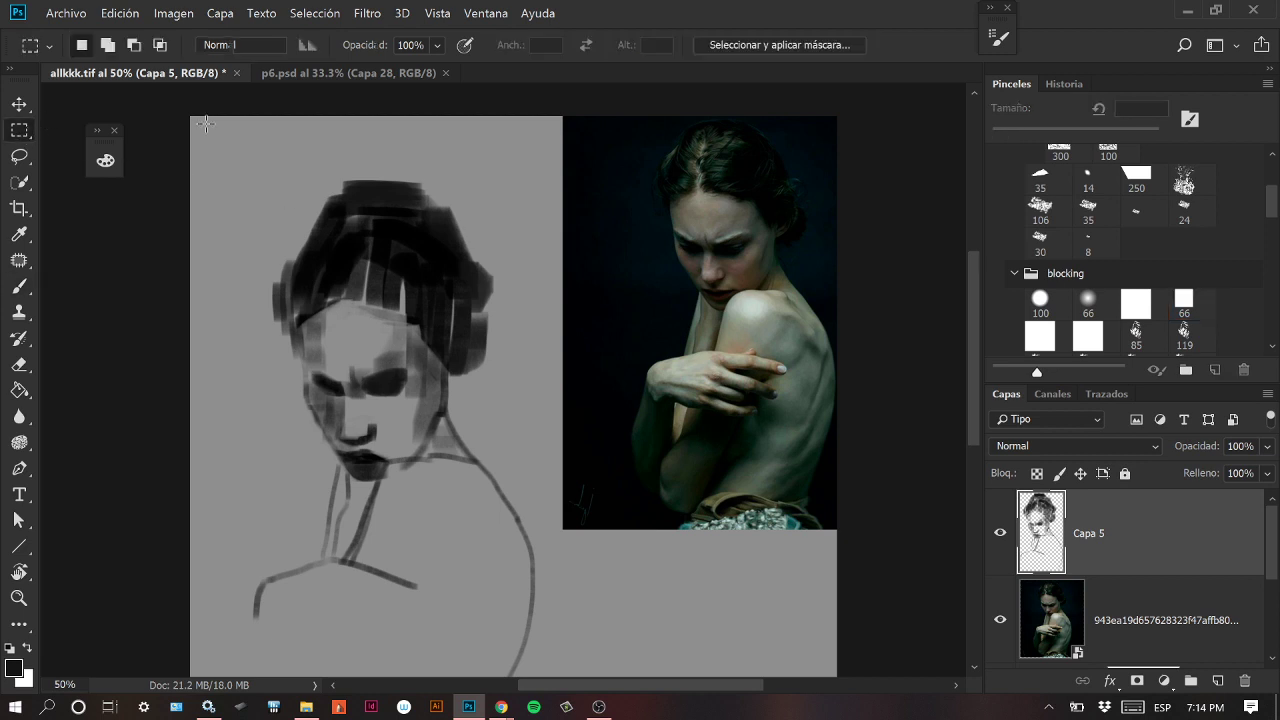
mouse_move(207, 143)
left_mouse_down()
mouse_move(515, 430)
mouse_move(524, 480)
left_mouse_up()
left_click(19, 104)
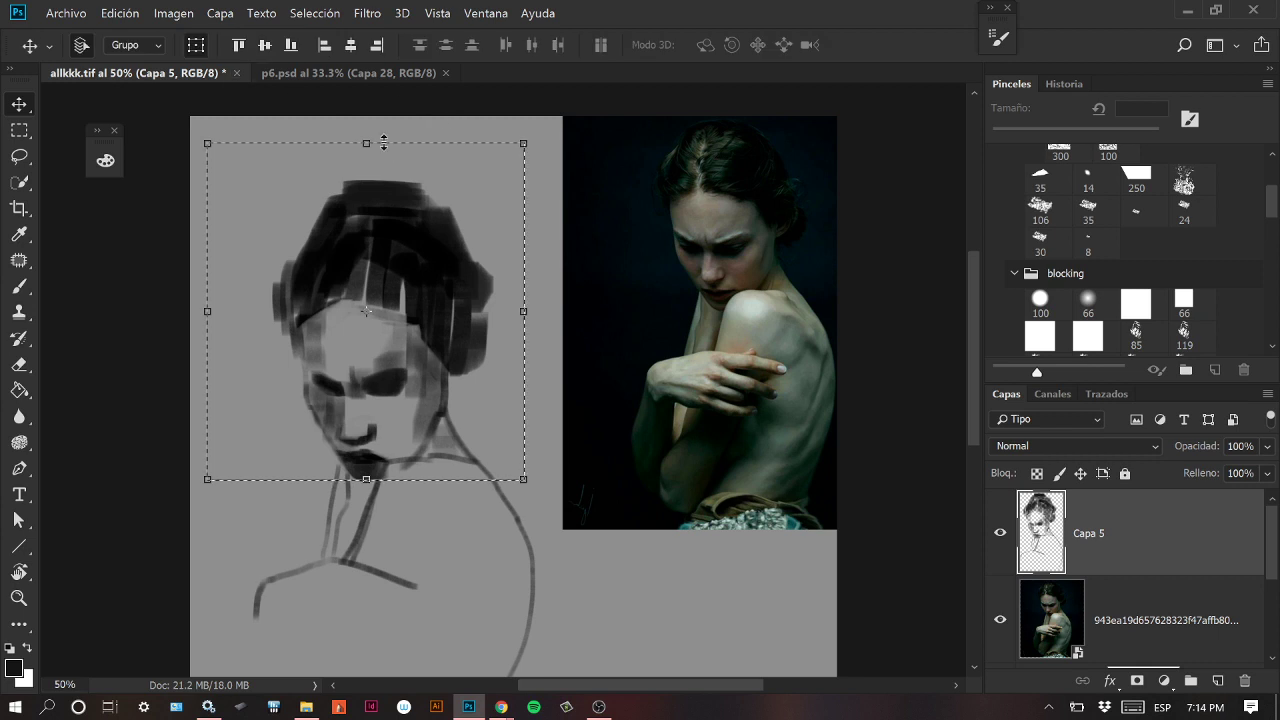
left_click_drag(366, 143, 367, 172)
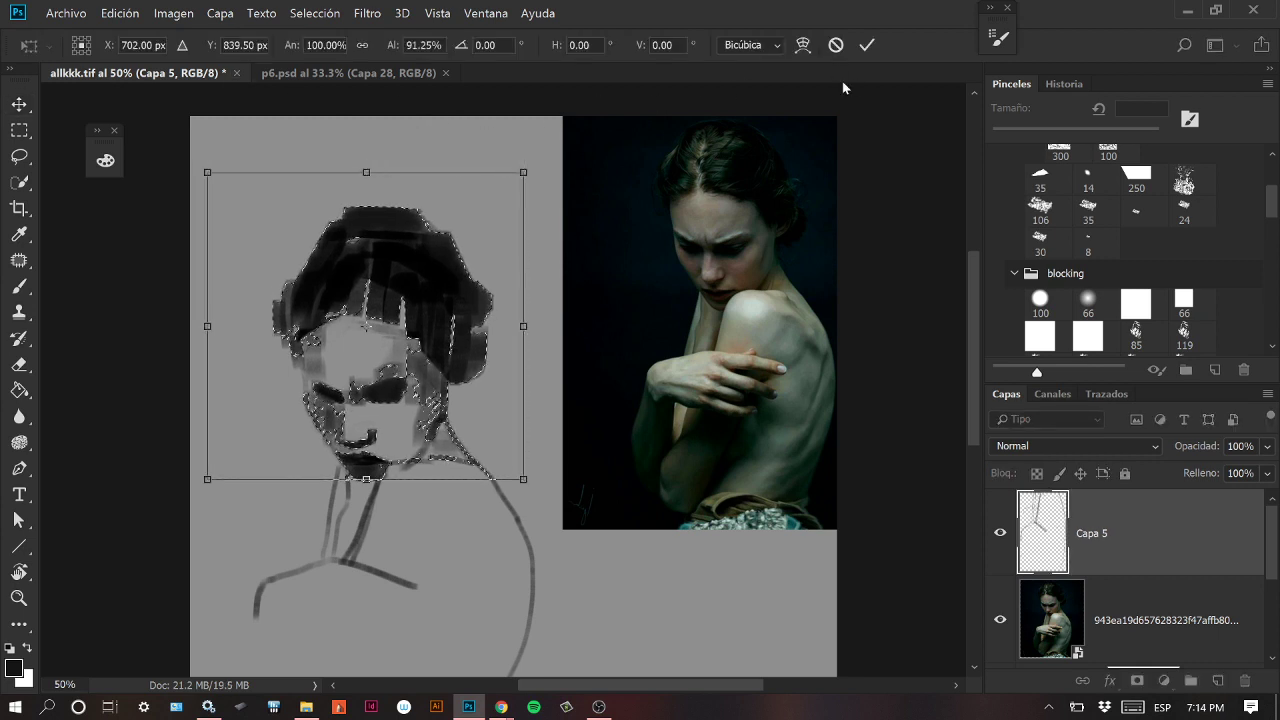
left_click(867, 46)
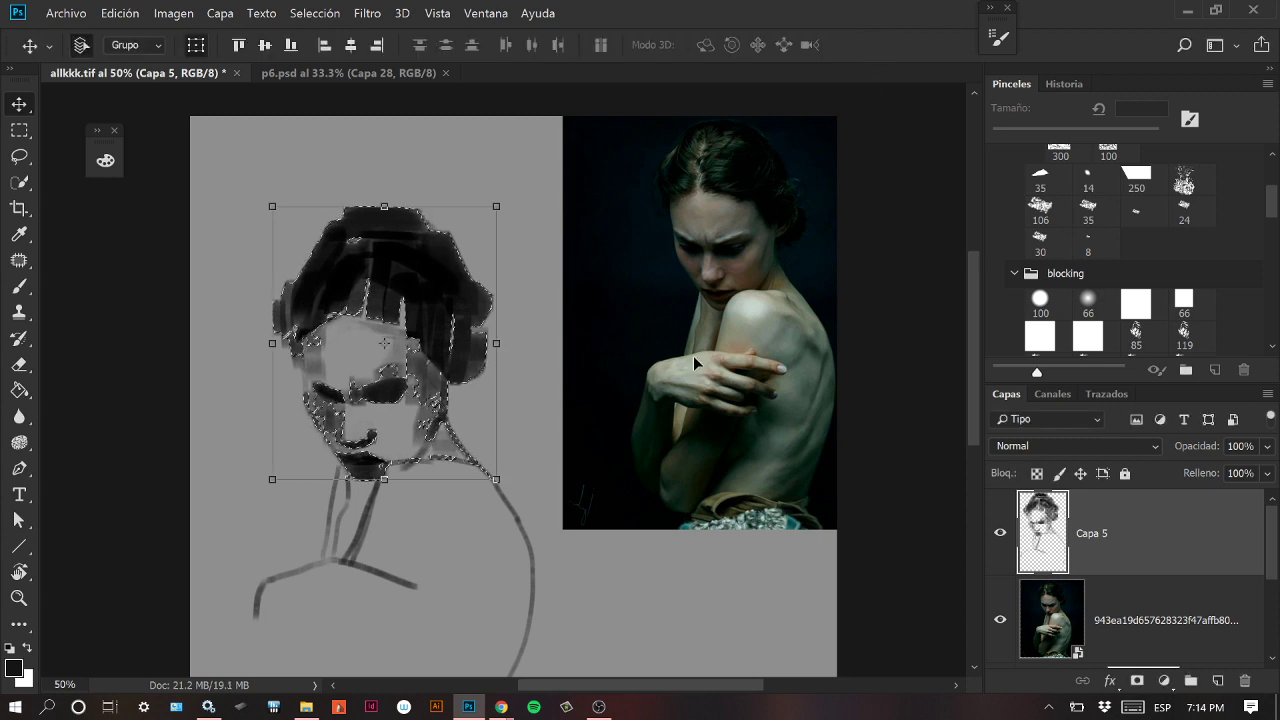
left_click(315, 13)
left_click(360, 48)
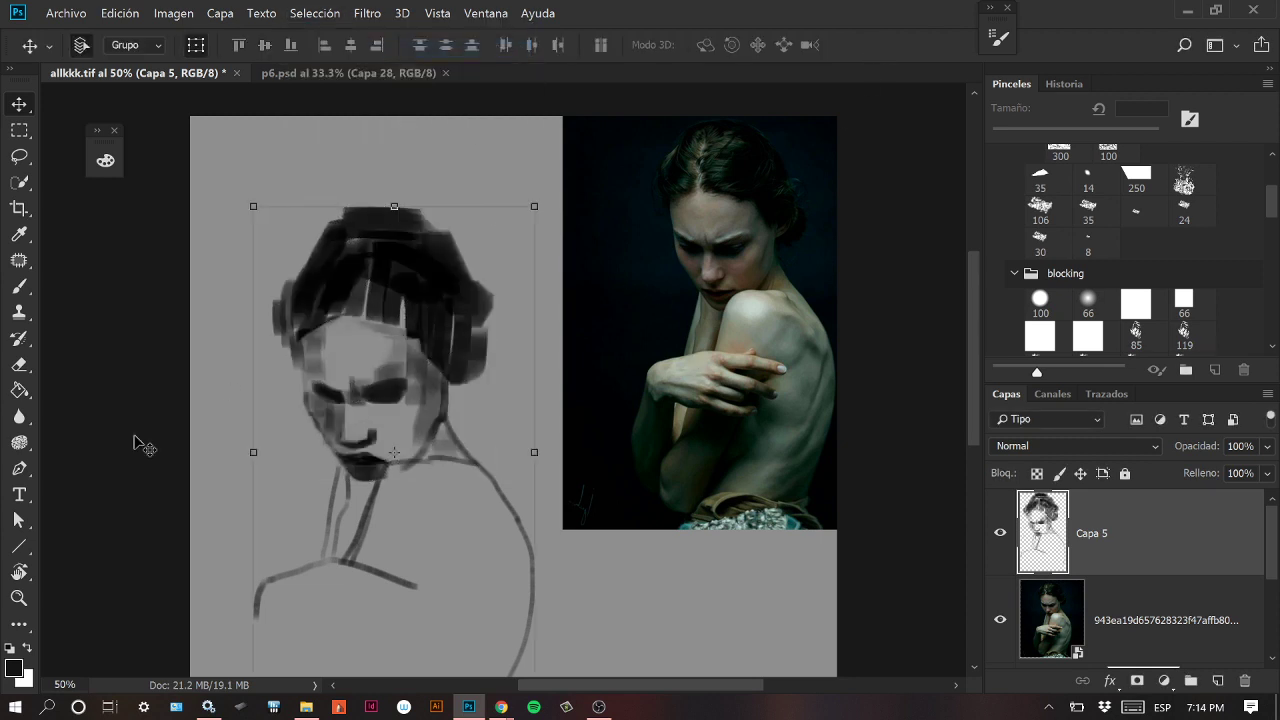
Refine the eyes, nose and mouth shapes with the 18 px brush and the 43 px eraser.
key("b")
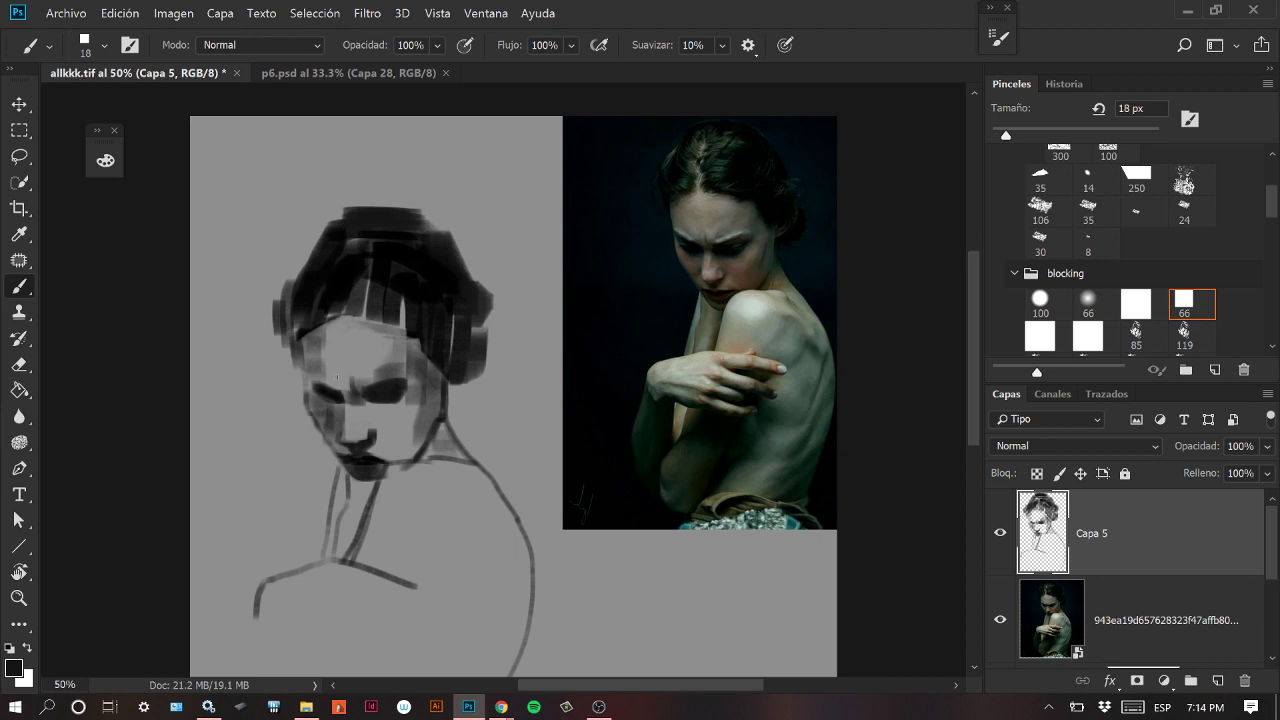
key("e")
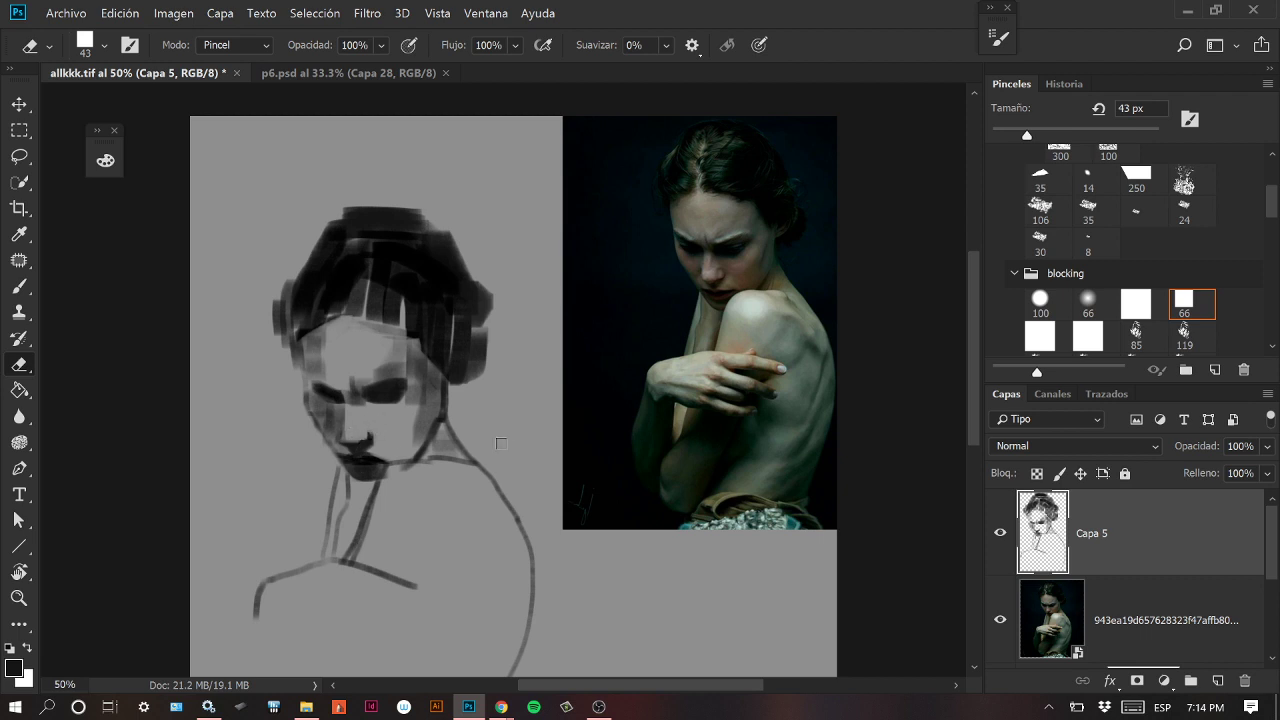
left_click(20, 286)
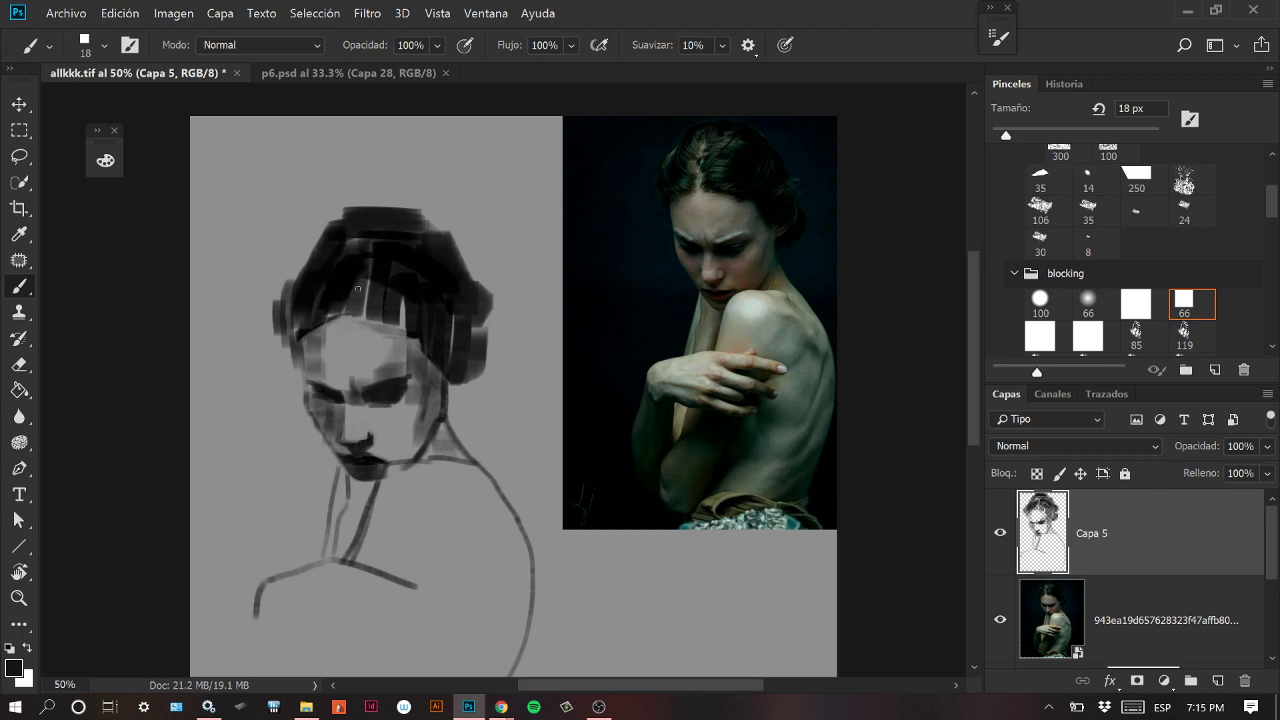
Rework the light strands in the hair above the forehead with a 19 px eraser and brushes of 18 and 61 px.
left_click(20, 365)
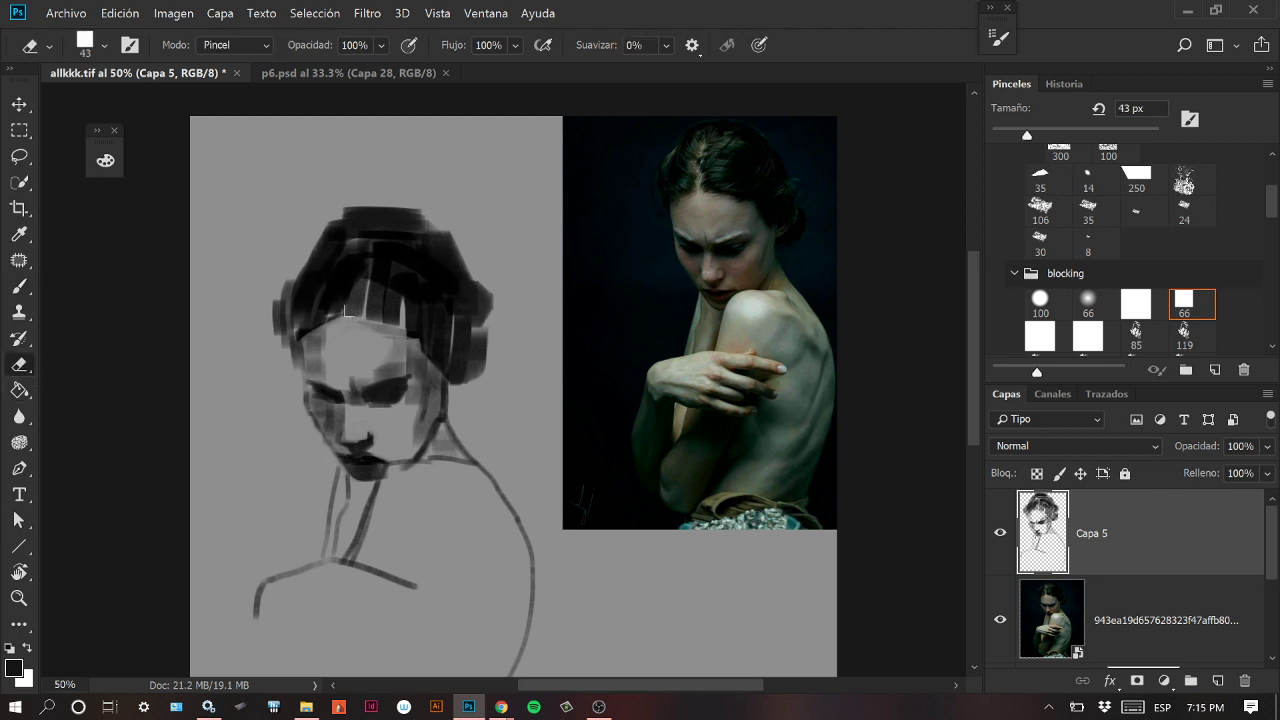
left_click(1008, 133)
key("ctrl+z")
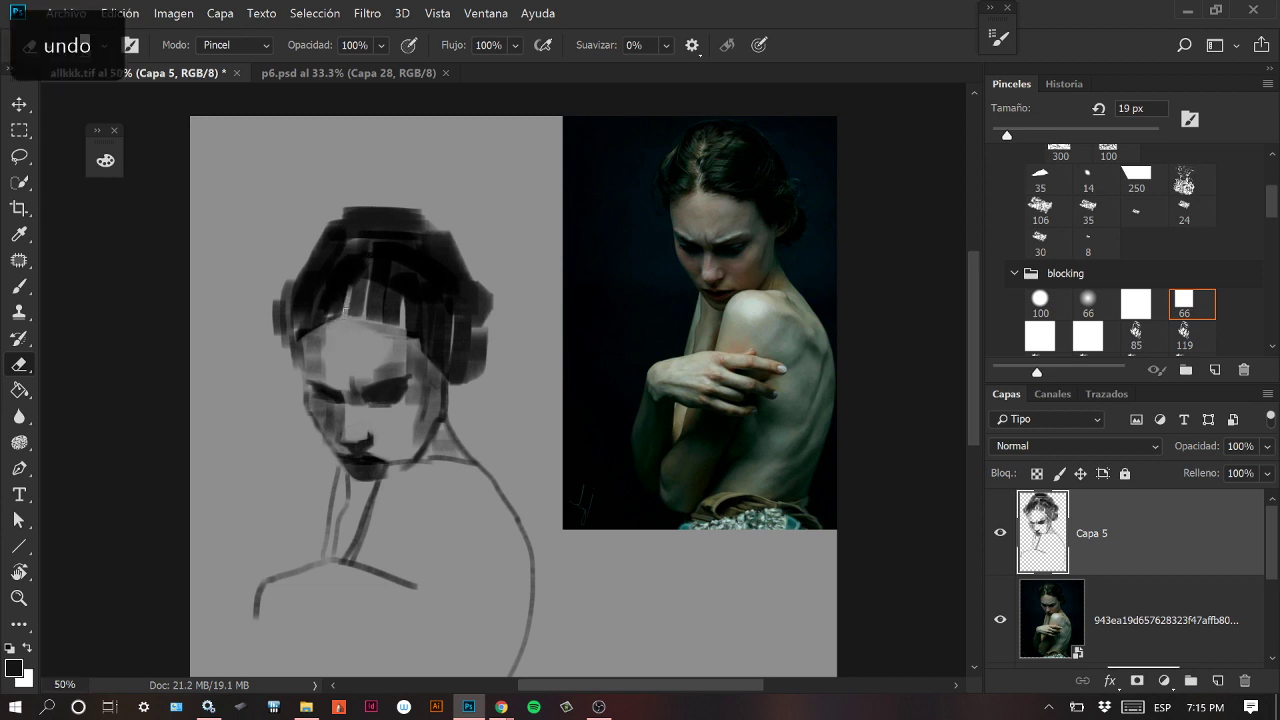
key("b")
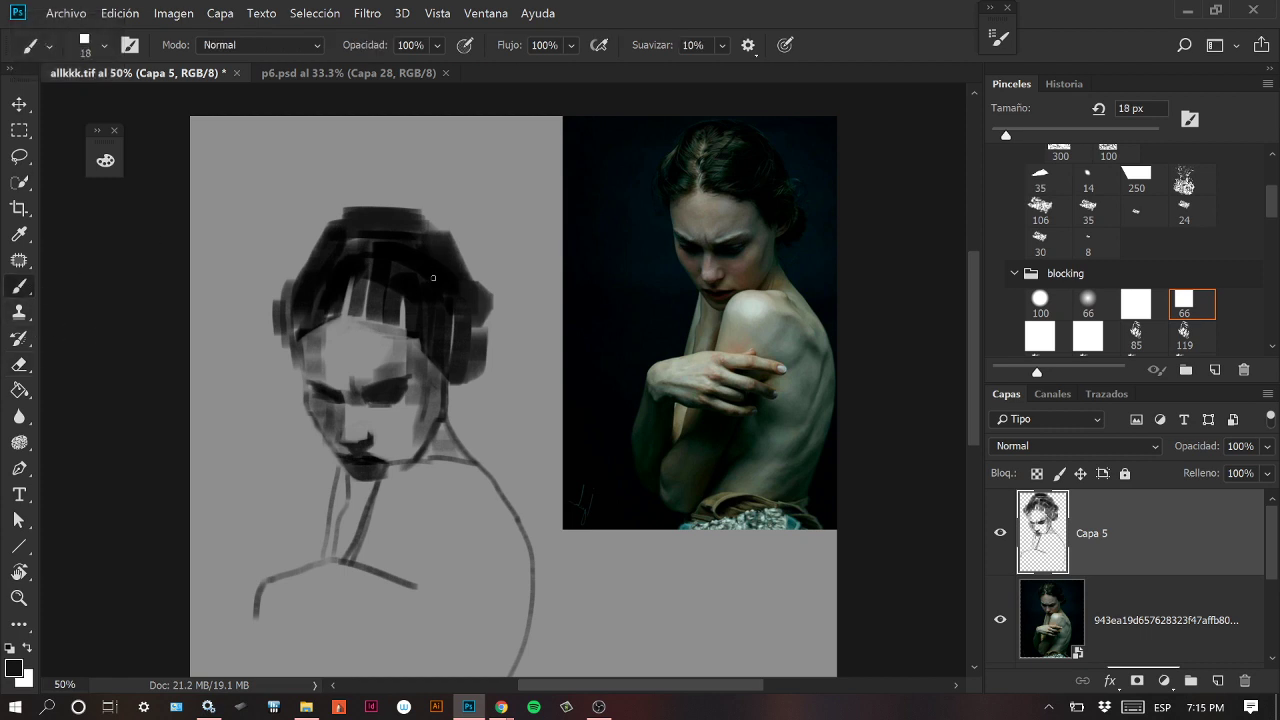
left_click(1043, 135)
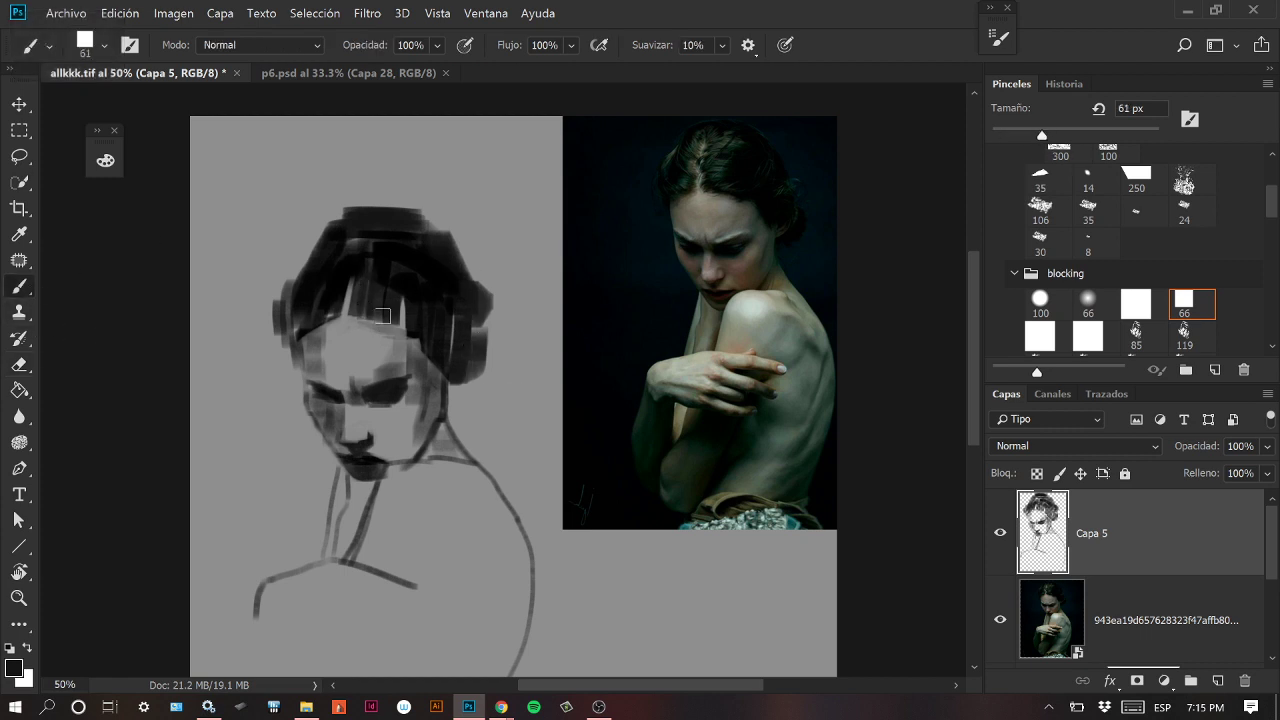
Flip the canvas horizontally back so the reference photo is on the left again.
left_click_drag(594, 466, 523, 389)
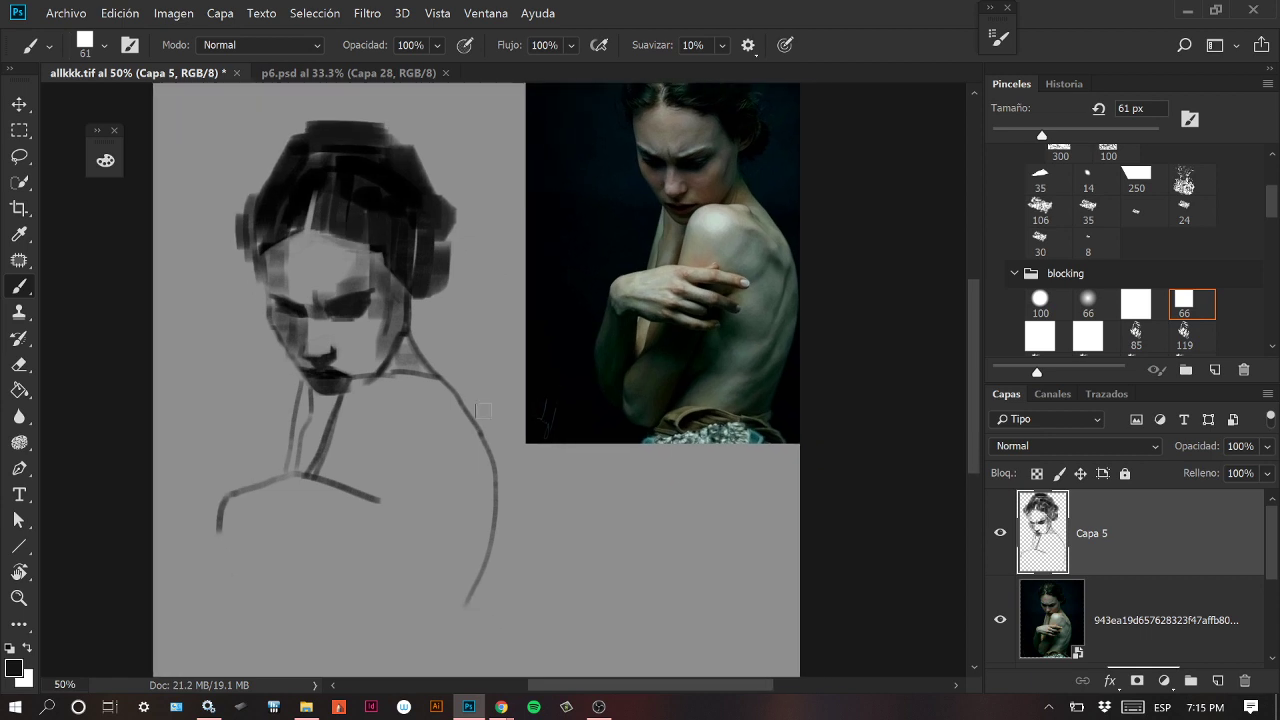
left_click_drag(415, 390, 411, 422)
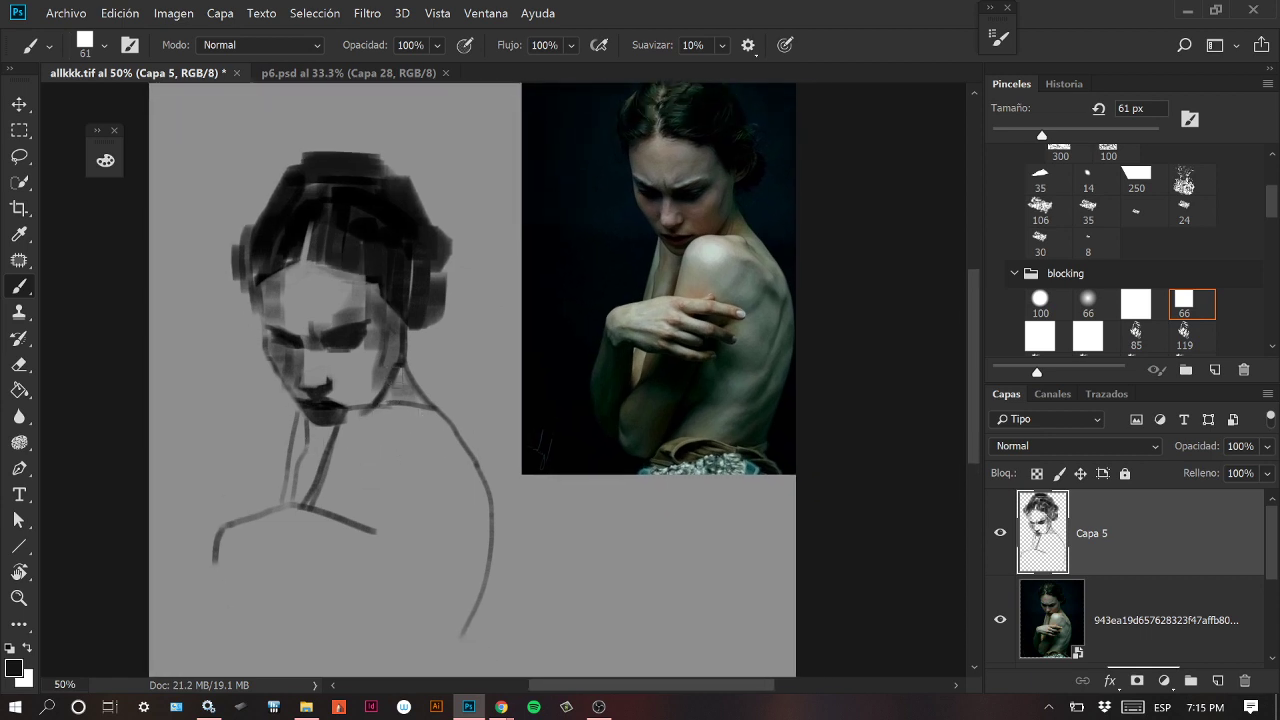
key("ctrl+z")
scroll(500, 438, "left", 1)
scroll(500, 438, "up", 1)
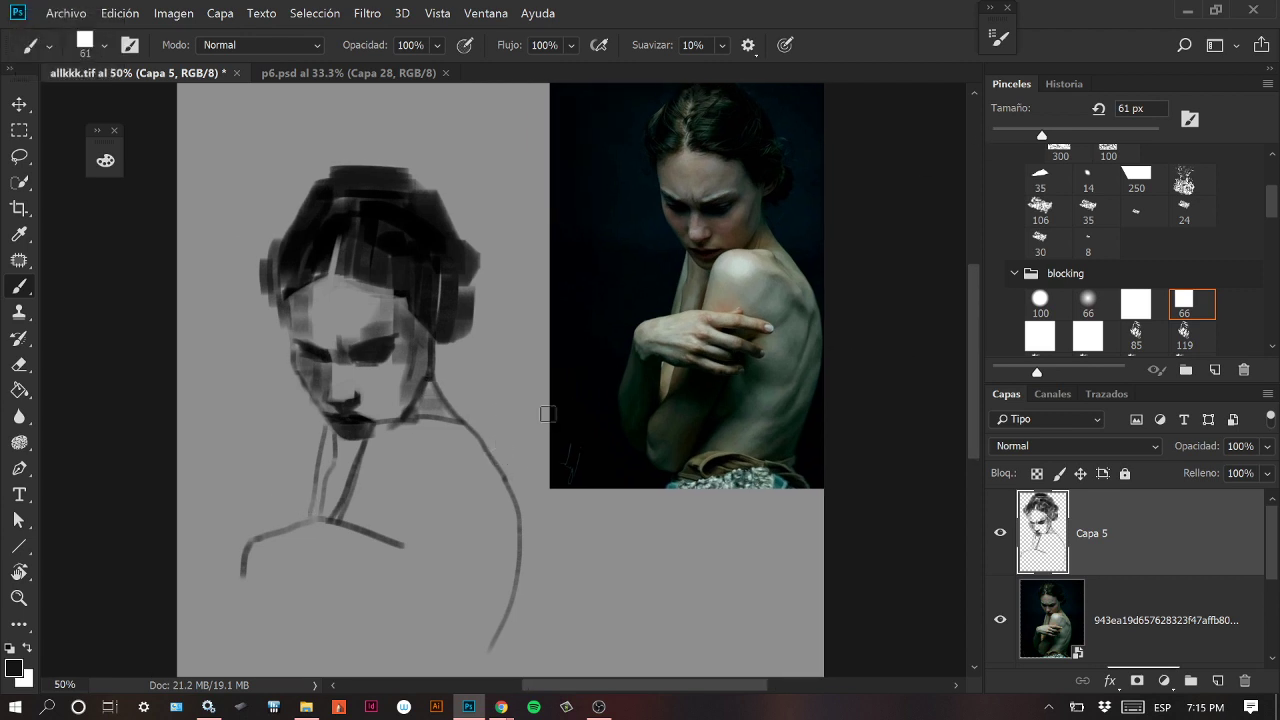
key("ctrl+h")
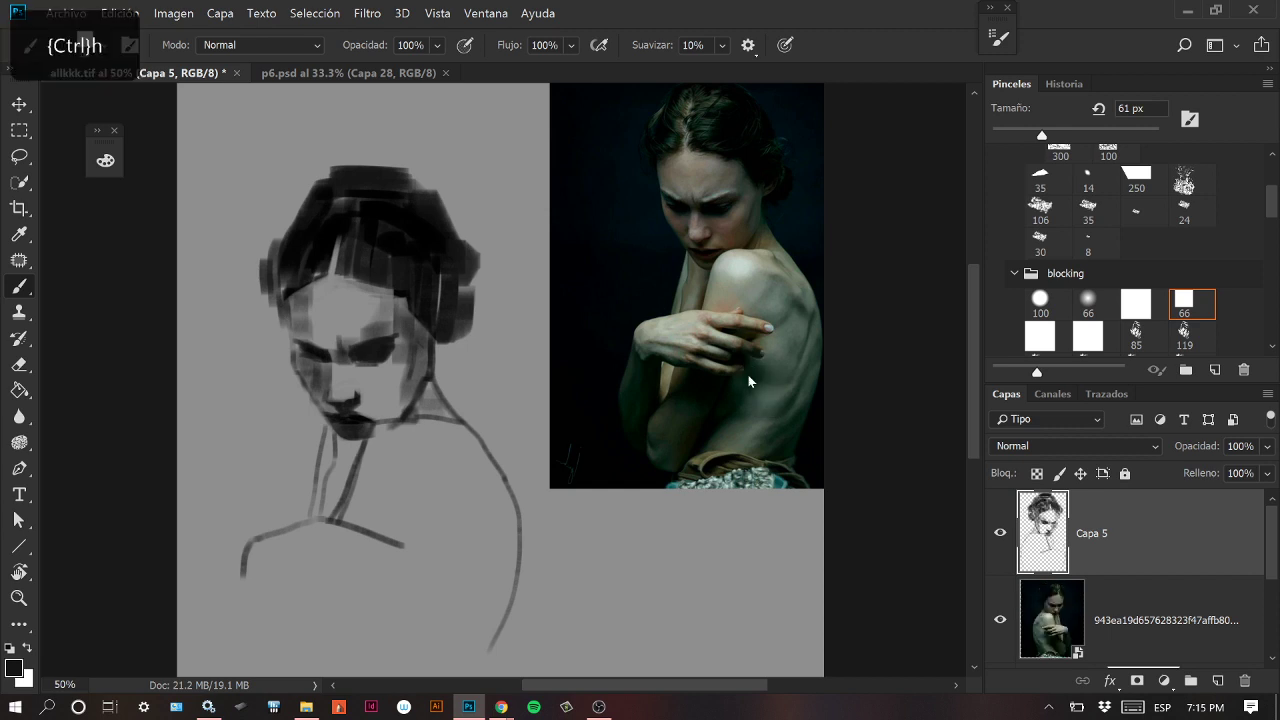
left_click_drag(766, 374, 697, 377)
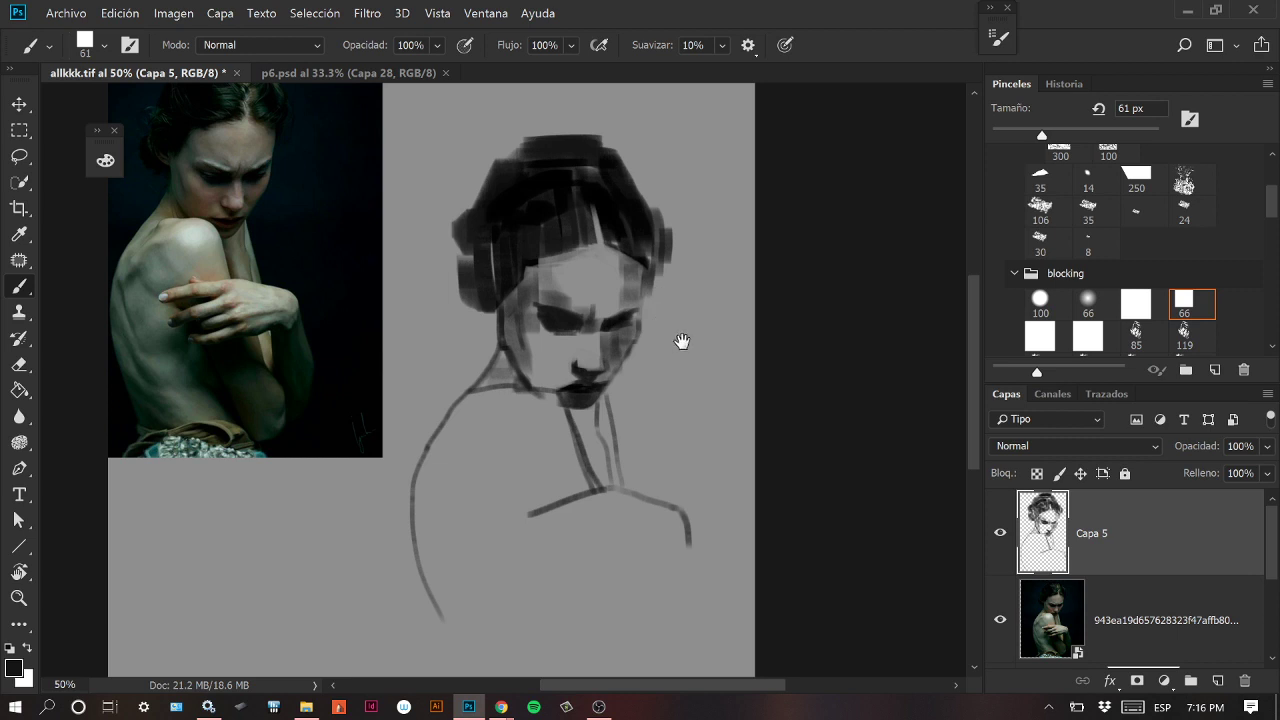
scroll(677, 340, "up", 1)
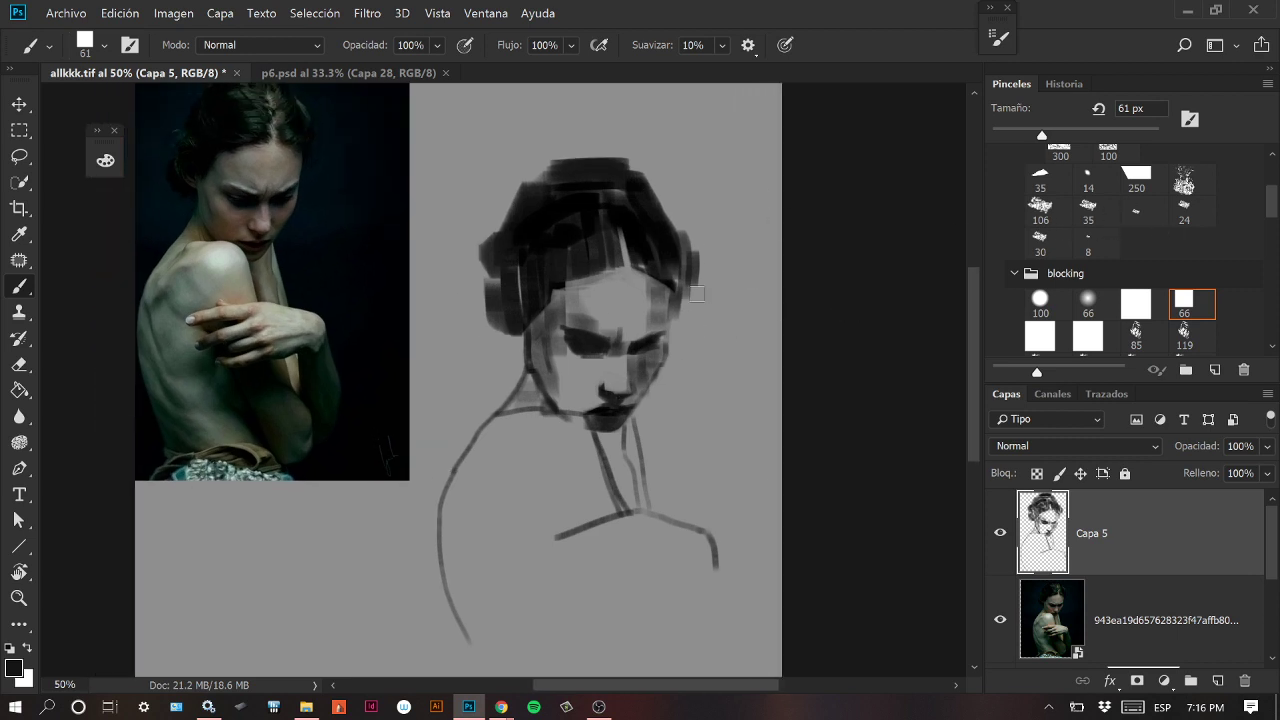
Sample the dark tone at the eye and lower the minimum opacity in the brush's Transfer settings.
left_click(586, 344, "alt")
left_click(999, 38)
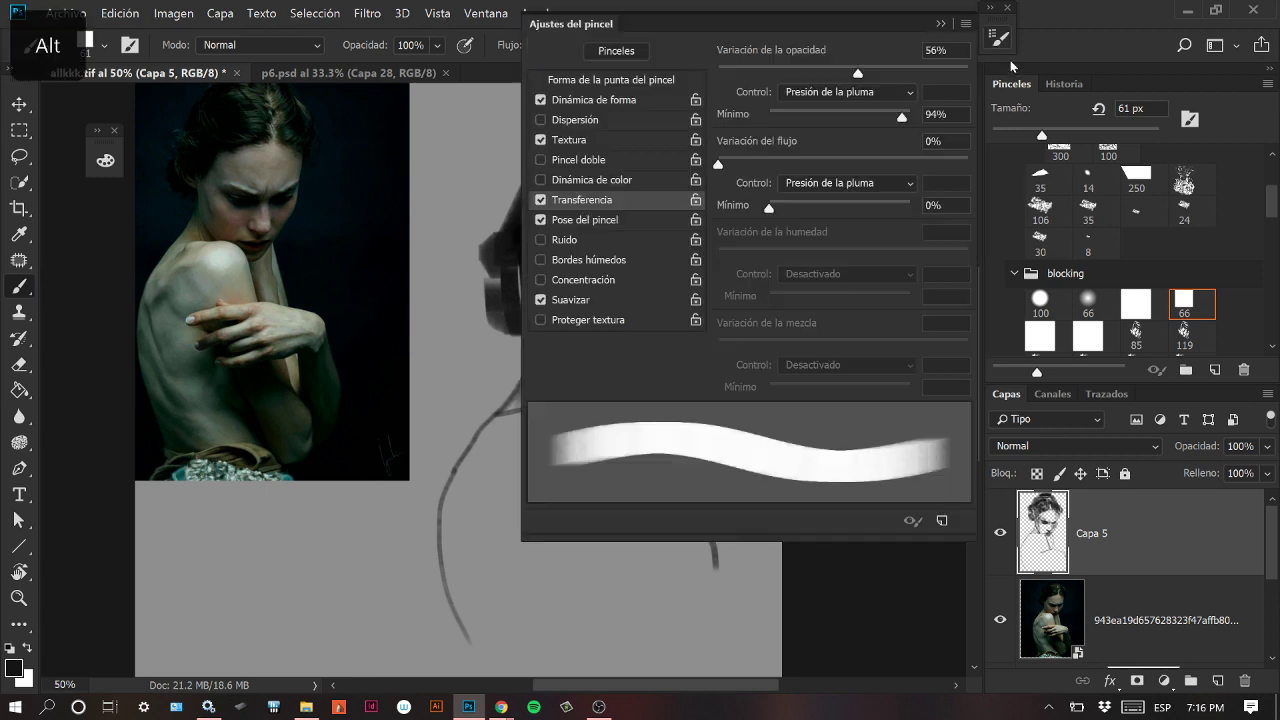
left_click_drag(835, 114, 793, 124)
left_click(999, 40)
Shade across the forehead with soft grey strokes using the square brush at 85 px.
key("bracketright")
key("bracketright")
key("bracketright")
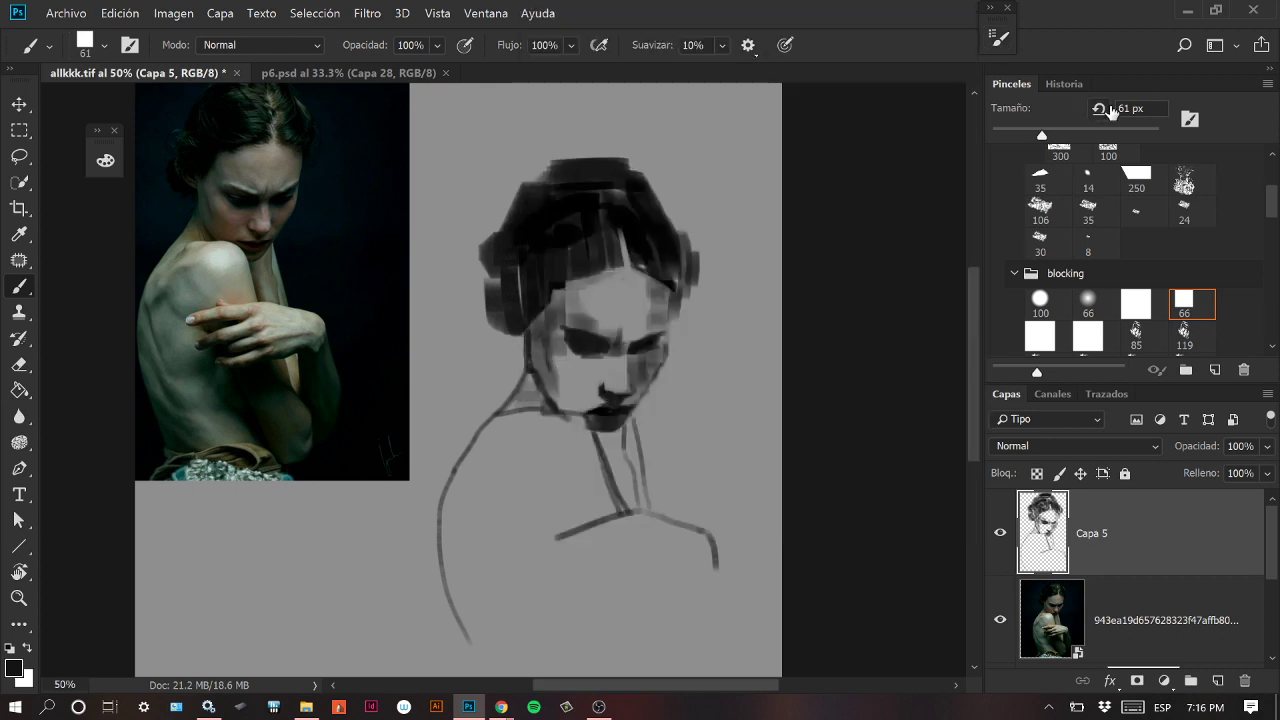
mouse_move(596, 281)
left_mouse_down()
mouse_move(611, 270)
mouse_move(588, 297)
mouse_move(613, 325)
mouse_move(630, 326)
mouse_move(606, 306)
mouse_move(640, 305)
mouse_move(645, 321)
mouse_move(684, 311)
mouse_move(655, 324)
left_mouse_up()
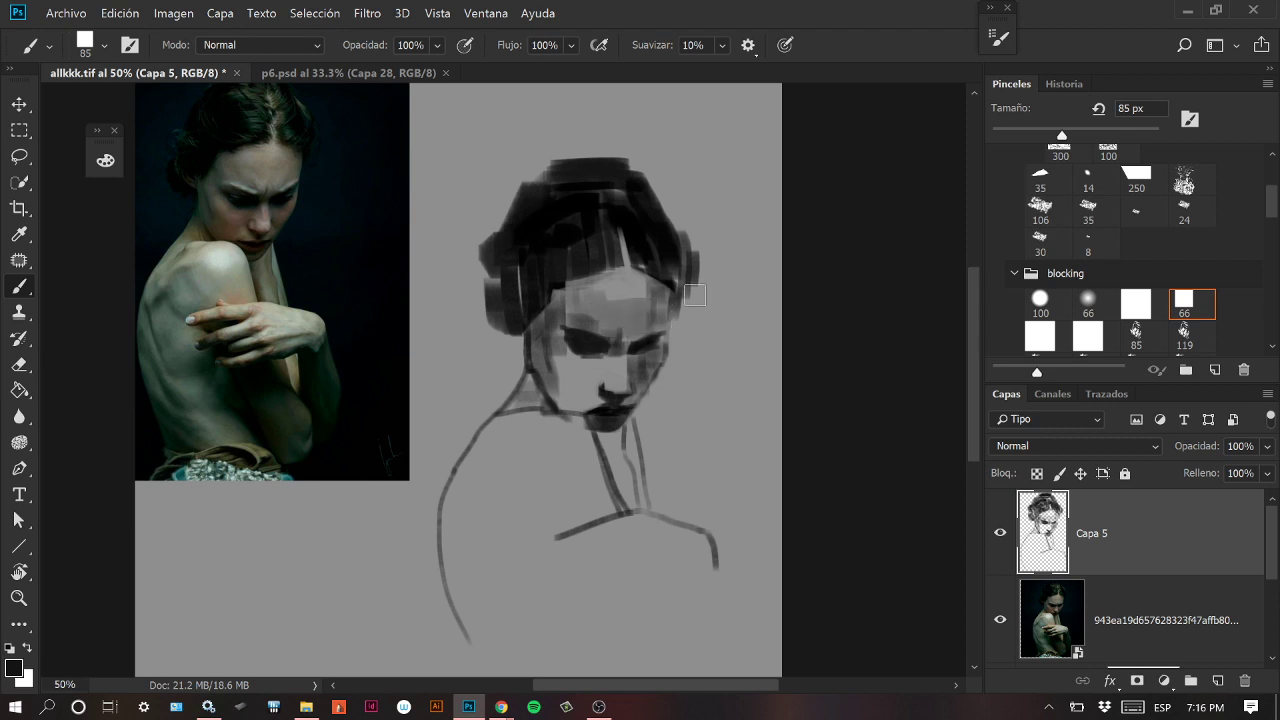
Shade the nose and left cheek down to the jaw in mid grey with the square brush at 58 px.
left_click_drag(1062, 135, 1040, 135)
mouse_move(613, 350)
left_mouse_down()
mouse_move(636, 319)
mouse_move(600, 370)
mouse_move(548, 399)
mouse_move(559, 355)
mouse_move(566, 381)
mouse_move(591, 368)
mouse_move(597, 401)
mouse_move(566, 405)
left_mouse_up()
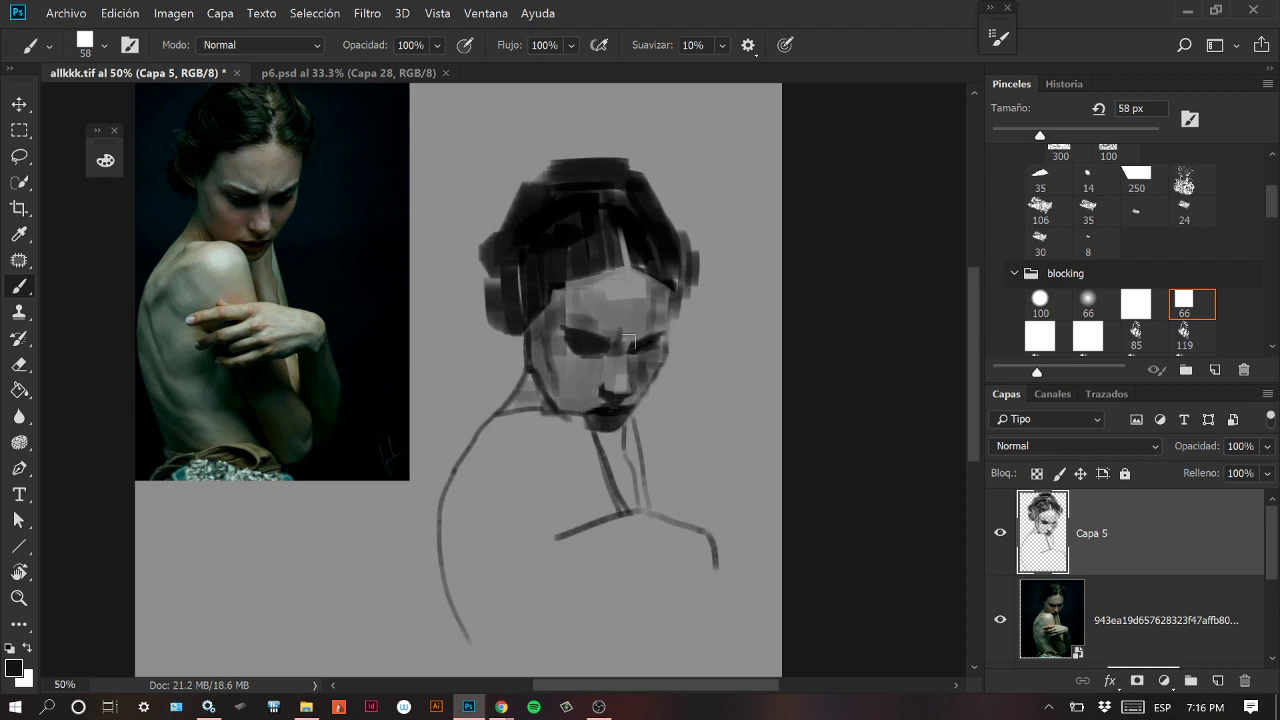
key("ctrl+z")
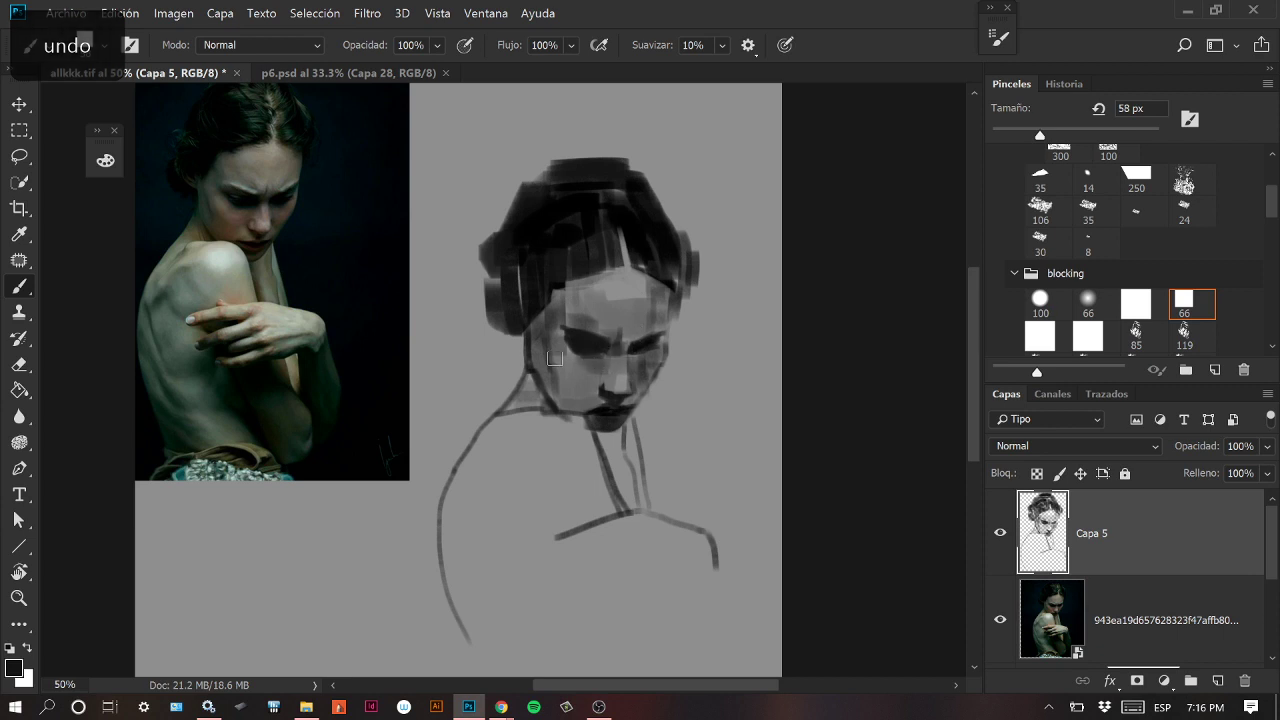
left_click_drag(538, 349, 576, 395)
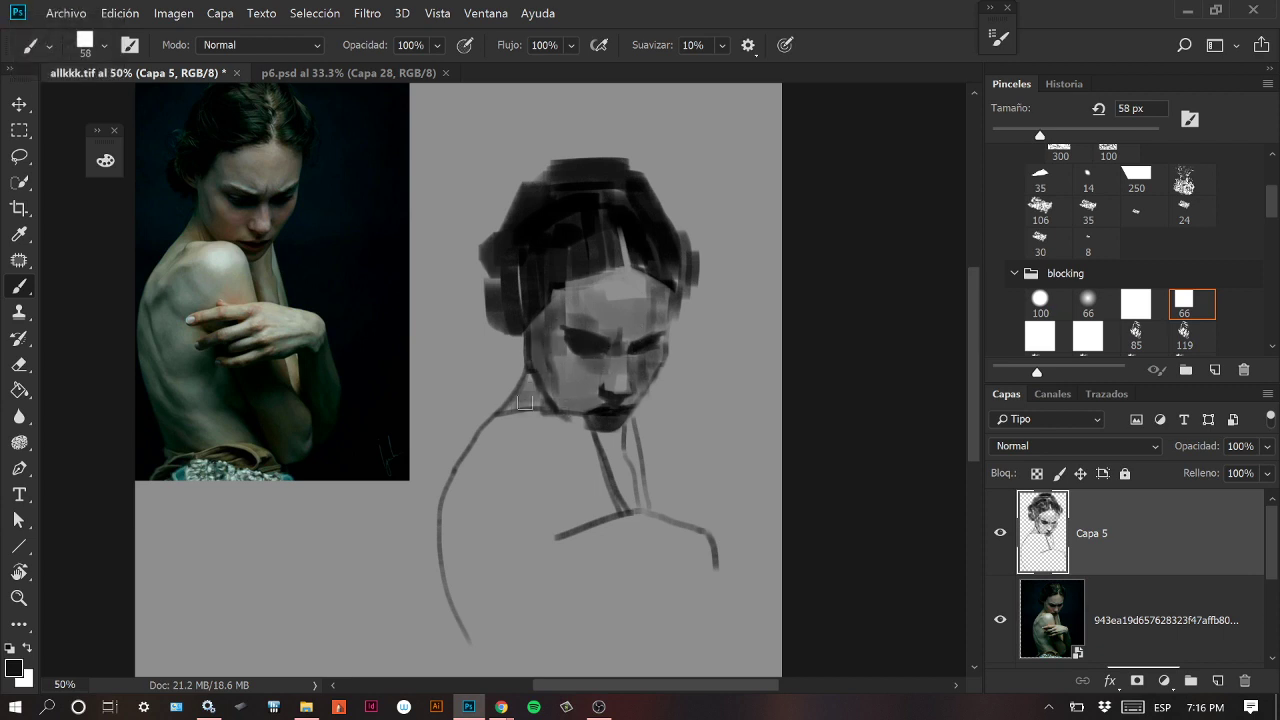
Refine the grey shading on the forehead and temple with the square brush at 58 px, undoing unwanted strokes.
key("ctrl+z")
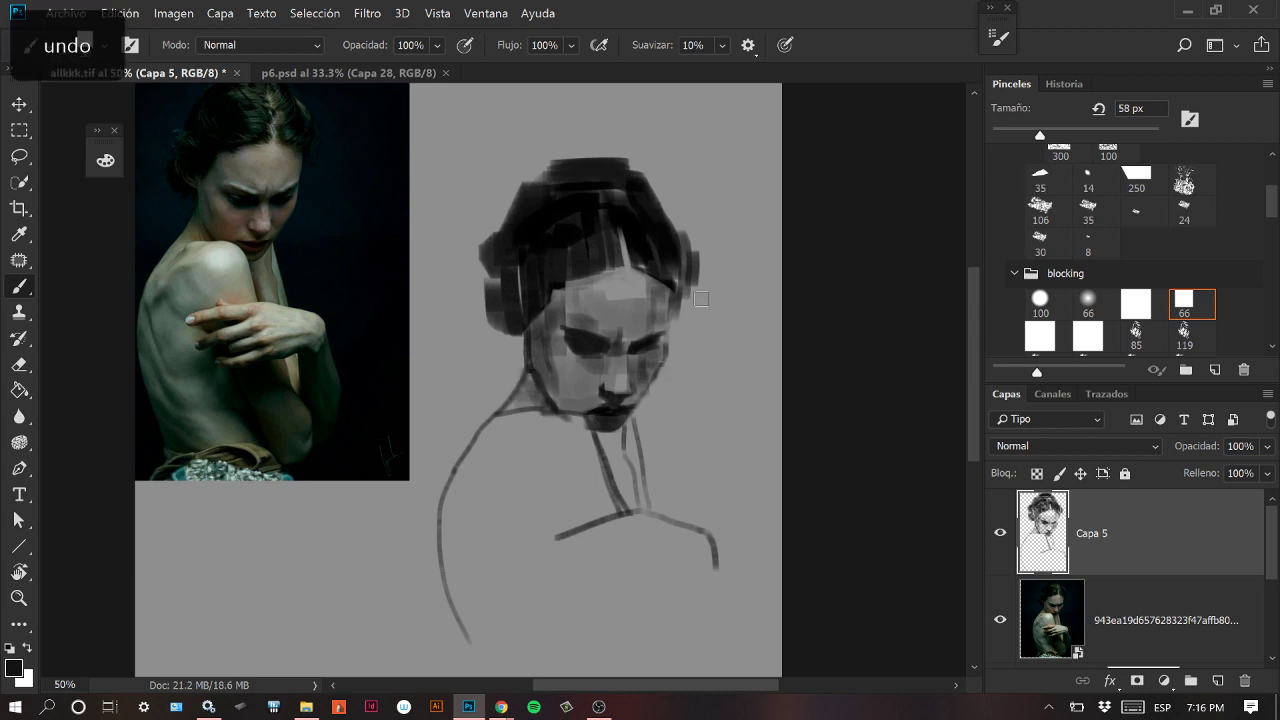
key("ctrl+z")
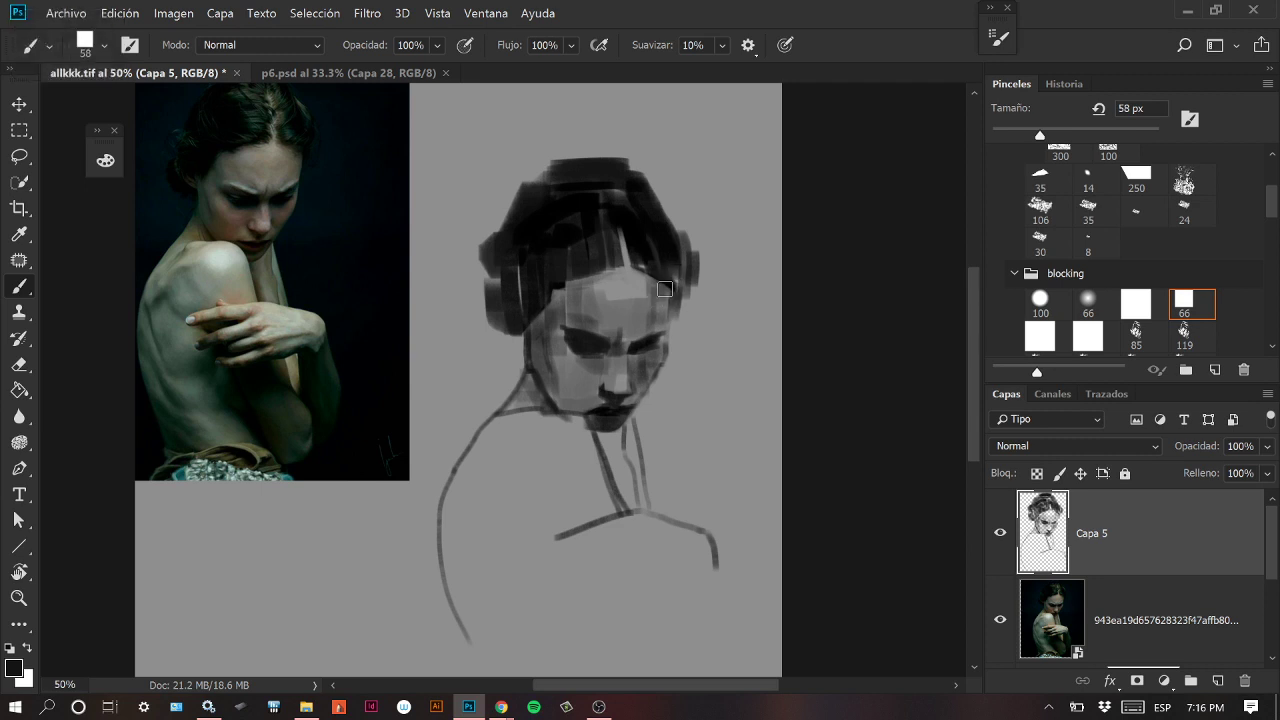
key("ctrl+z")
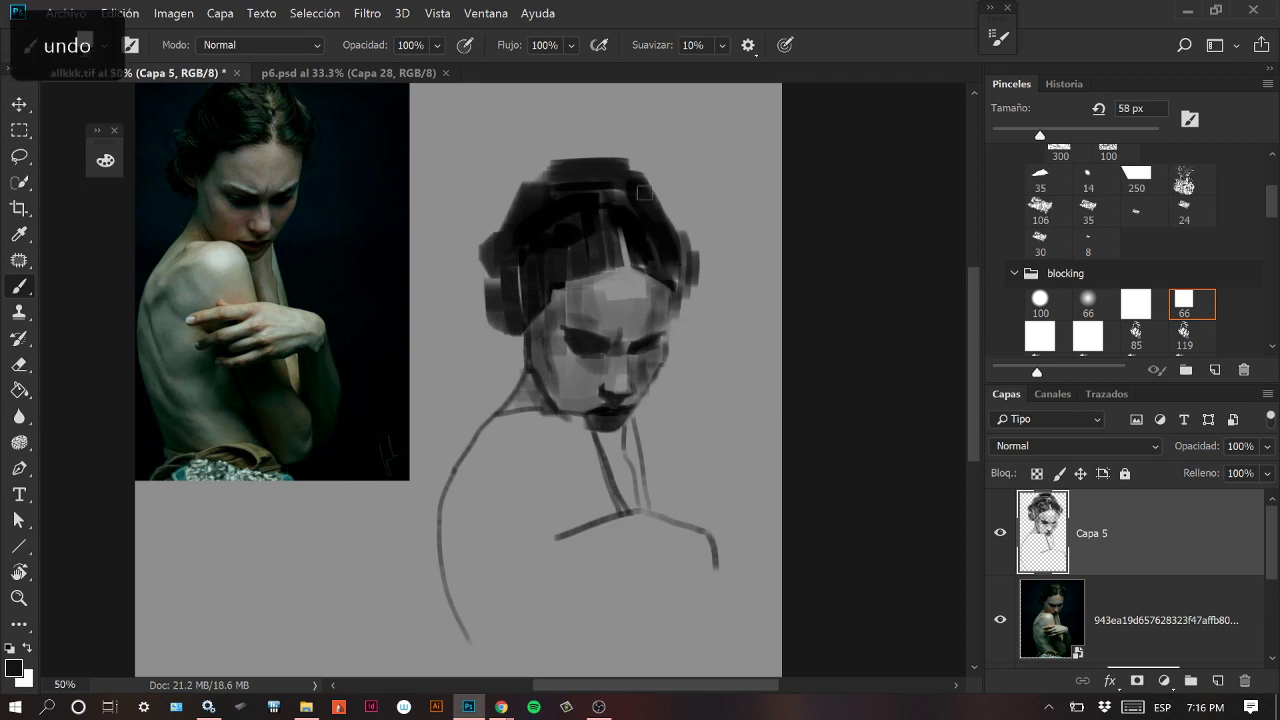
scroll(751, 334, "right", 1)
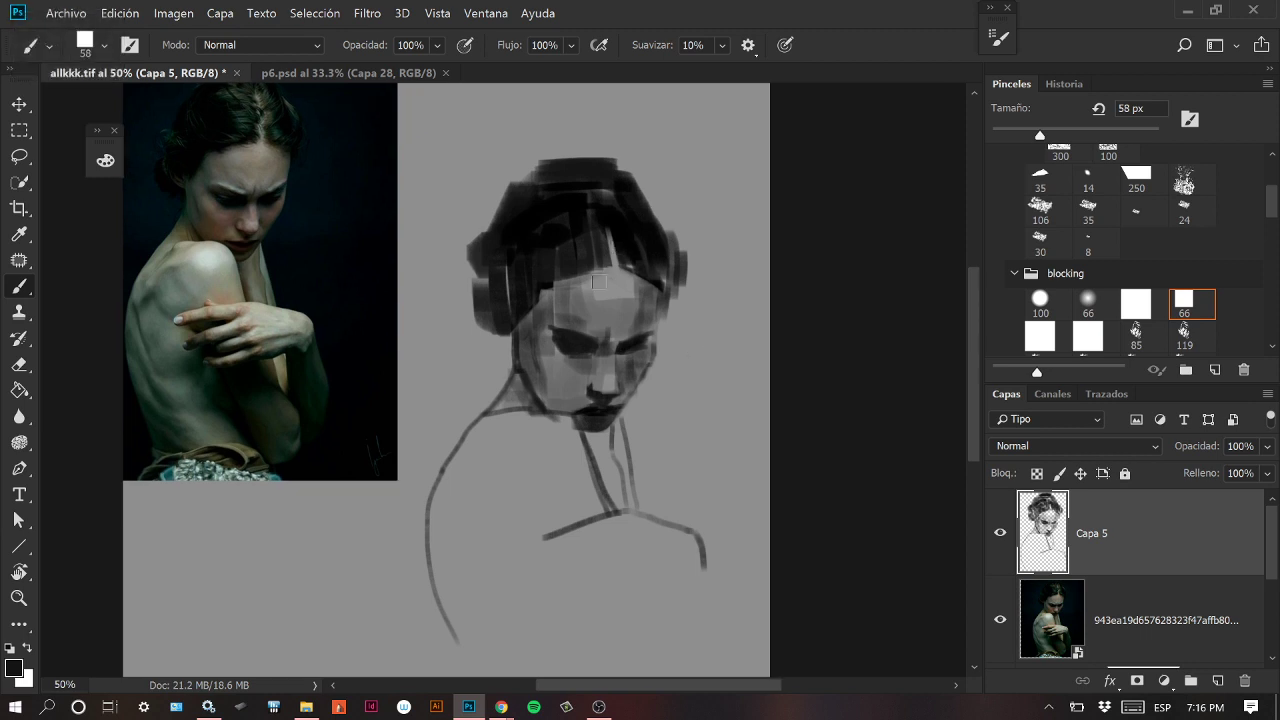
key("ctrl+z")
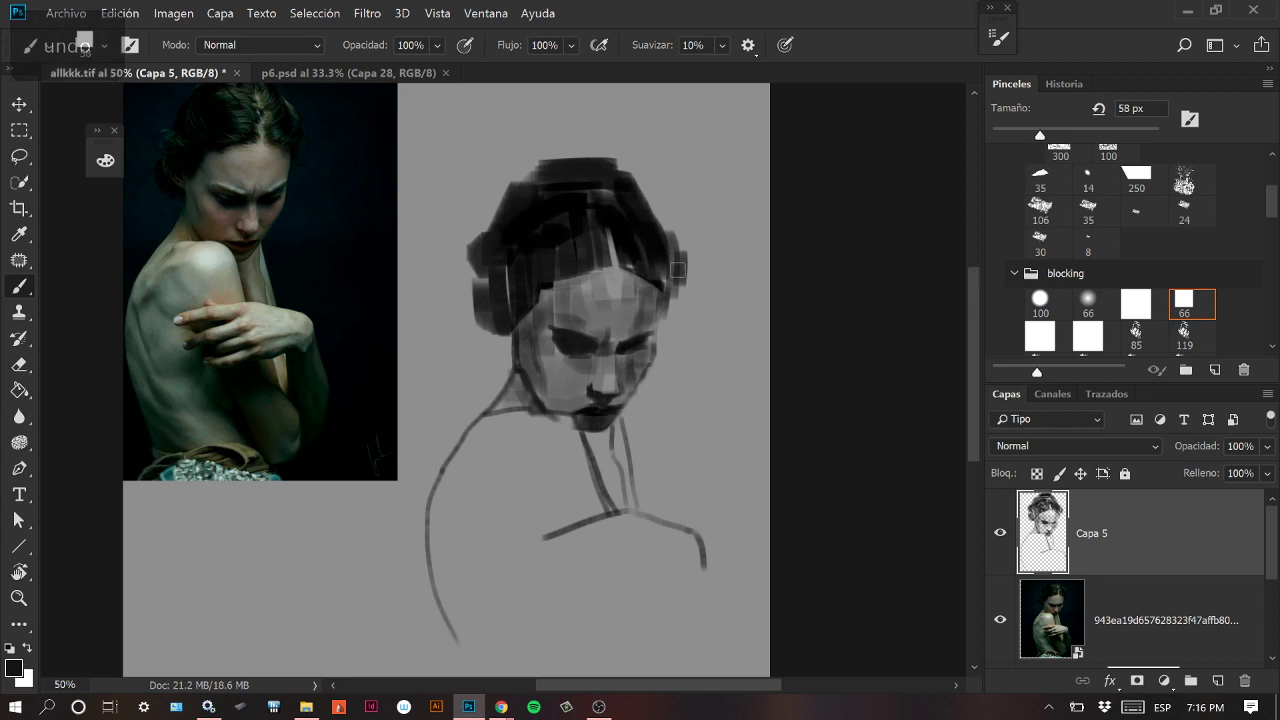
Block in the shoulder, upper back and neck with mid-grey strokes using the square brush at 79 px.
left_click_drag(752, 343, 722, 329)
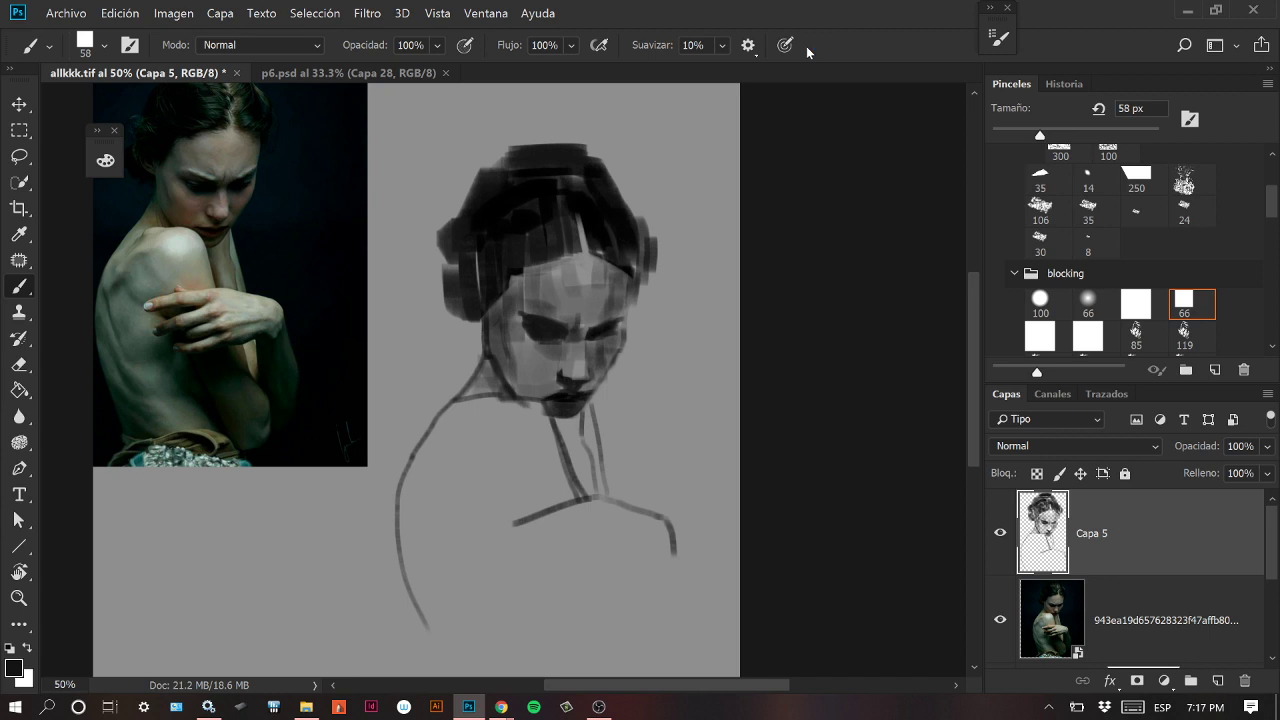
left_click_drag(671, 375, 693, 343)
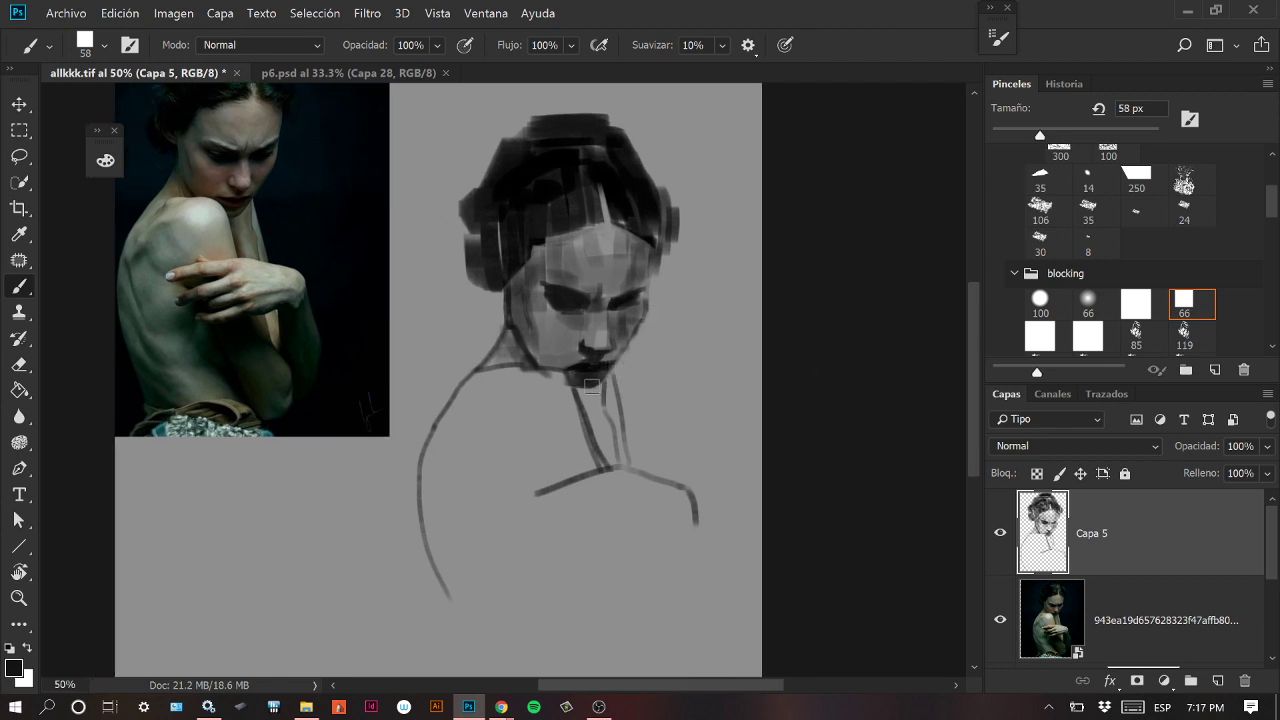
left_click_drag(556, 160, 570, 158)
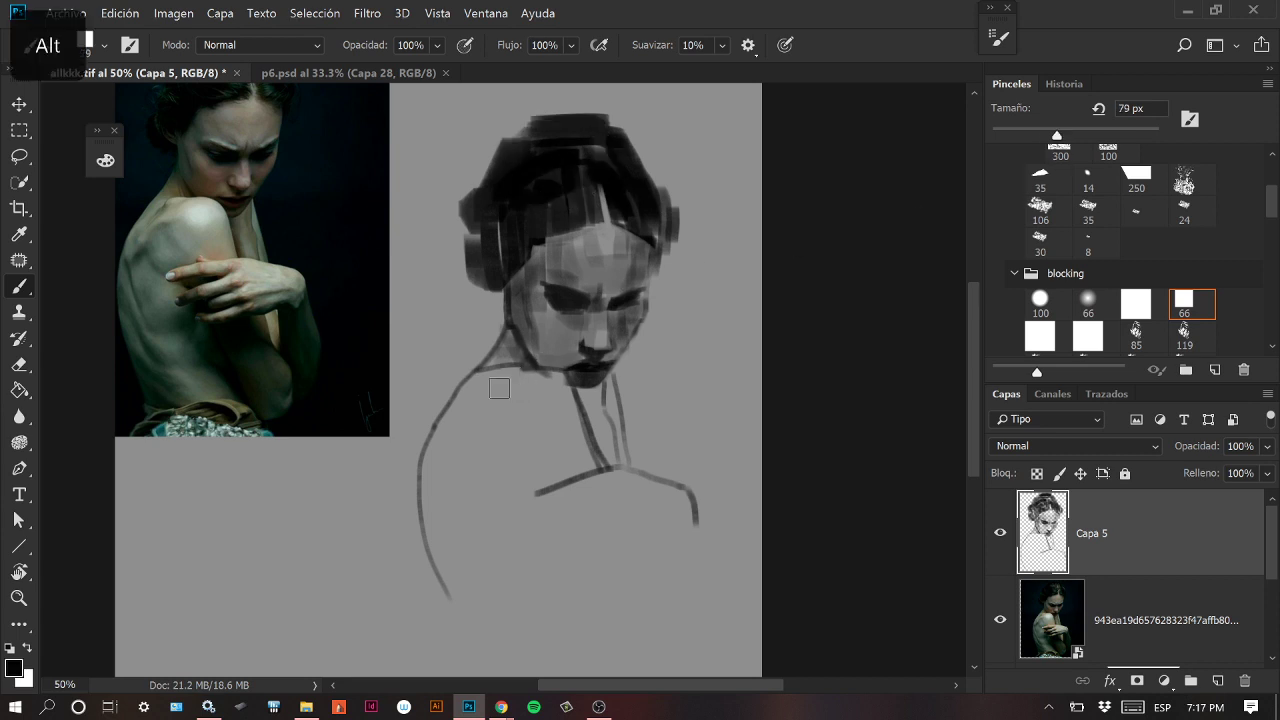
mouse_move(444, 443)
left_mouse_down()
mouse_move(424, 521)
mouse_move(460, 429)
mouse_move(434, 539)
mouse_move(493, 450)
mouse_move(450, 576)
mouse_move(534, 478)
mouse_move(488, 487)
mouse_move(521, 448)
mouse_move(495, 404)
mouse_move(535, 424)
mouse_move(550, 421)
mouse_move(539, 414)
mouse_move(558, 392)
mouse_move(581, 452)
mouse_move(563, 436)
mouse_move(540, 471)
mouse_move(559, 438)
mouse_move(561, 469)
mouse_move(516, 472)
left_mouse_up()
mouse_move(525, 360)
left_mouse_down()
mouse_move(474, 389)
mouse_move(507, 374)
left_mouse_up()
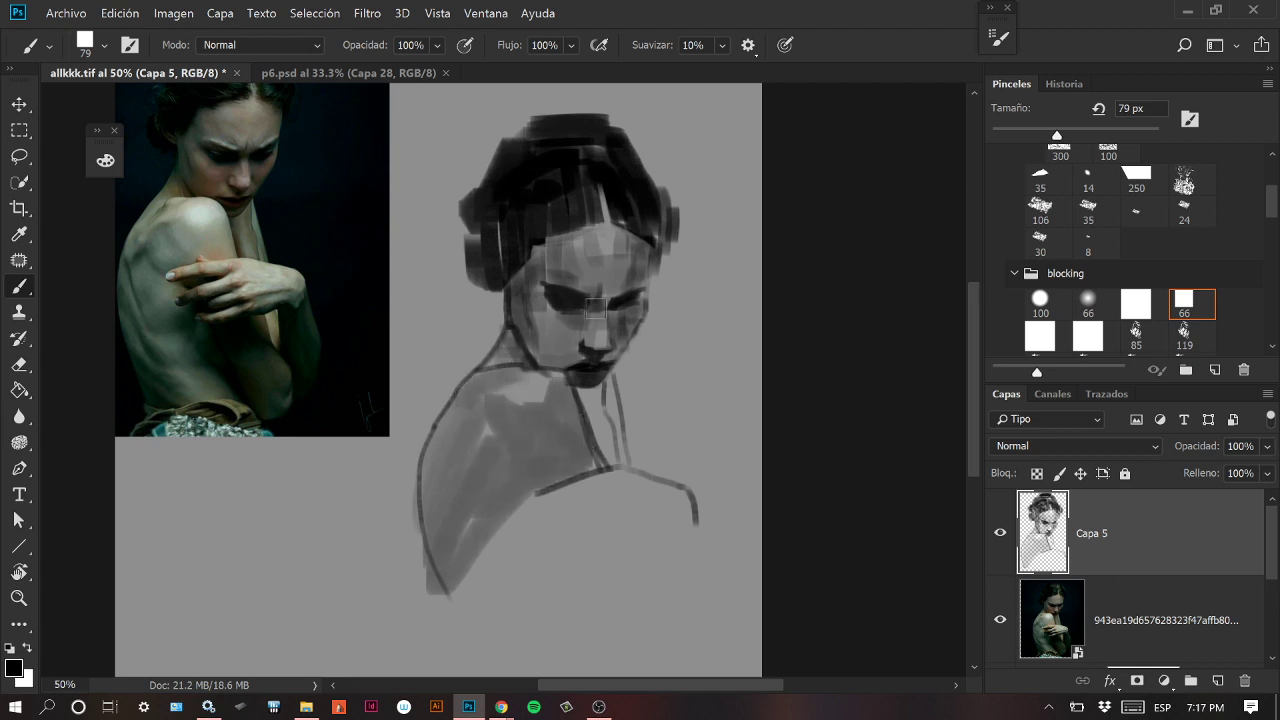
mouse_move(586, 404)
left_mouse_down()
mouse_move(608, 460)
mouse_move(606, 375)
mouse_move(616, 462)
left_mouse_up()
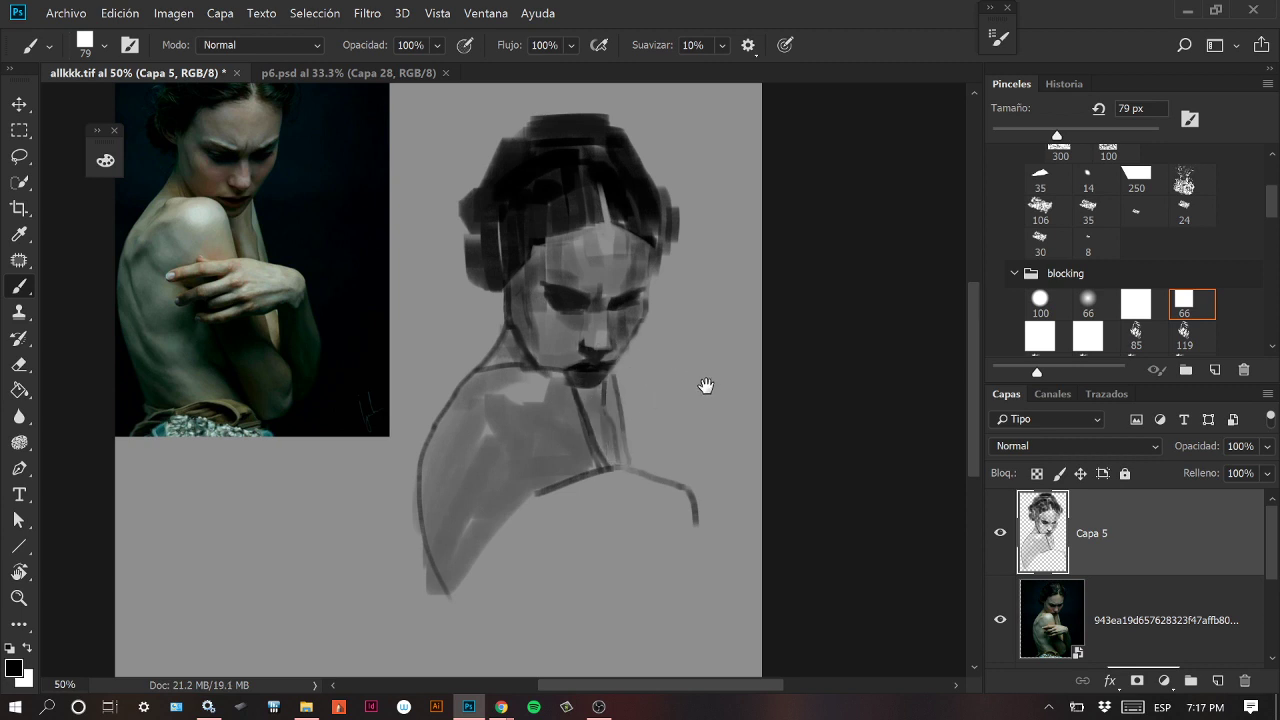
Fill the background around the head and shoulders with vertical grey strokes using the square brush at 79 px.
scroll(705, 350, "up", 2)
mouse_move(420, 171)
left_mouse_down()
mouse_move(426, 485)
mouse_move(436, 151)
mouse_move(442, 229)
mouse_move(464, 221)
mouse_move(484, 153)
mouse_move(493, 238)
mouse_move(531, 200)
mouse_move(552, 148)
mouse_move(568, 150)
mouse_move(585, 187)
mouse_move(617, 152)
mouse_move(631, 212)
mouse_move(641, 173)
mouse_move(673, 192)
mouse_move(687, 549)
mouse_move(686, 161)
mouse_move(699, 141)
mouse_move(711, 558)
mouse_move(725, 154)
mouse_move(742, 336)
left_mouse_up()
mouse_move(663, 345)
left_mouse_down()
mouse_move(662, 392)
mouse_move(638, 430)
left_mouse_up()
mouse_move(626, 446)
left_mouse_down()
mouse_move(643, 536)
mouse_move(642, 415)
mouse_move(661, 539)
mouse_move(662, 404)
mouse_move(676, 552)
left_mouse_up()
left_click_drag(736, 334, 733, 566)
left_click_drag(441, 336, 444, 462)
left_click_drag(446, 386, 448, 484)
mouse_move(458, 460)
left_mouse_down()
mouse_move(462, 281)
mouse_move(476, 440)
mouse_move(500, 400)
mouse_move(488, 440)
mouse_move(460, 458)
mouse_move(416, 540)
left_mouse_up()
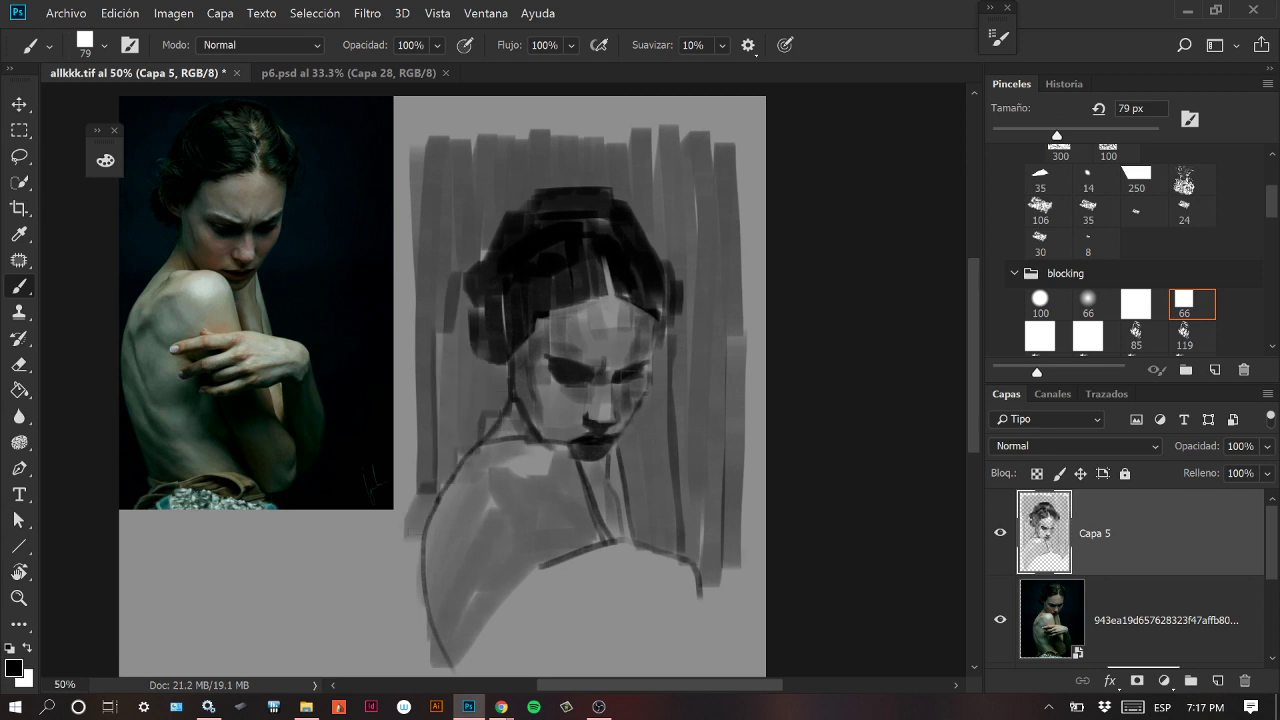
Darken the background on both sides of the head with broad strokes of the square brush at 140 px.
left_click_drag(731, 420, 689, 376)
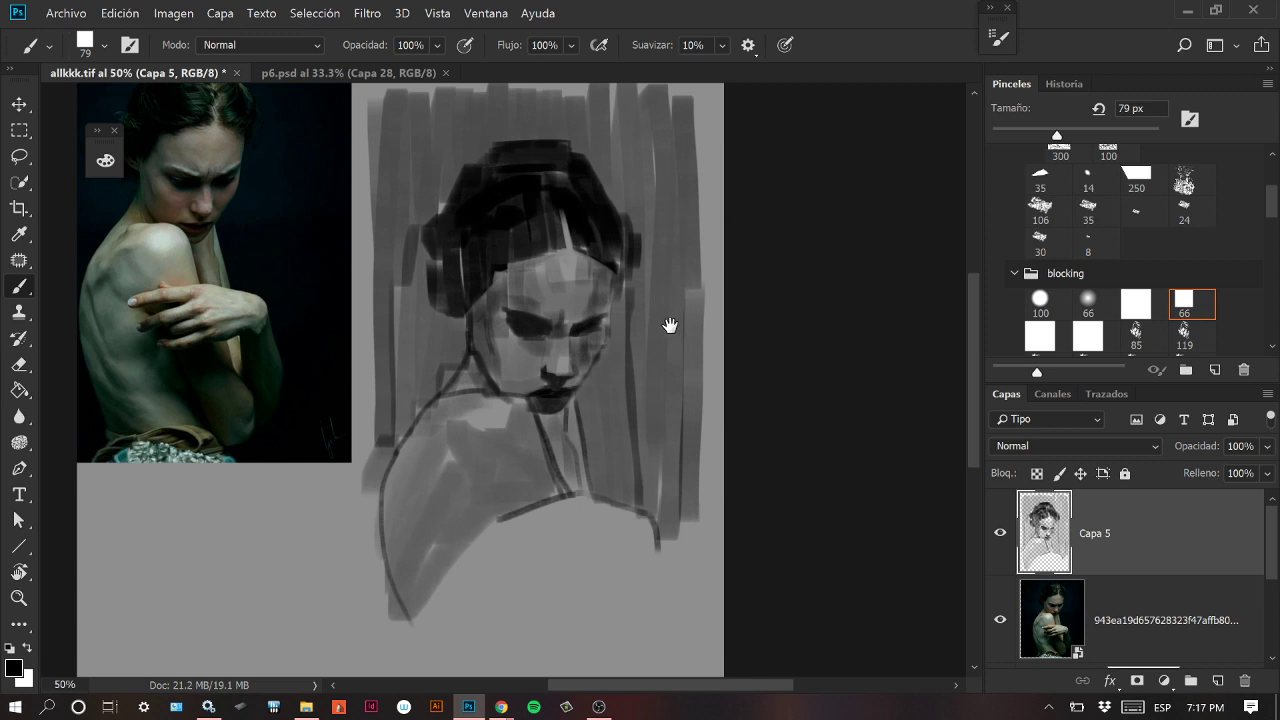
left_click_drag(669, 326, 684, 342)
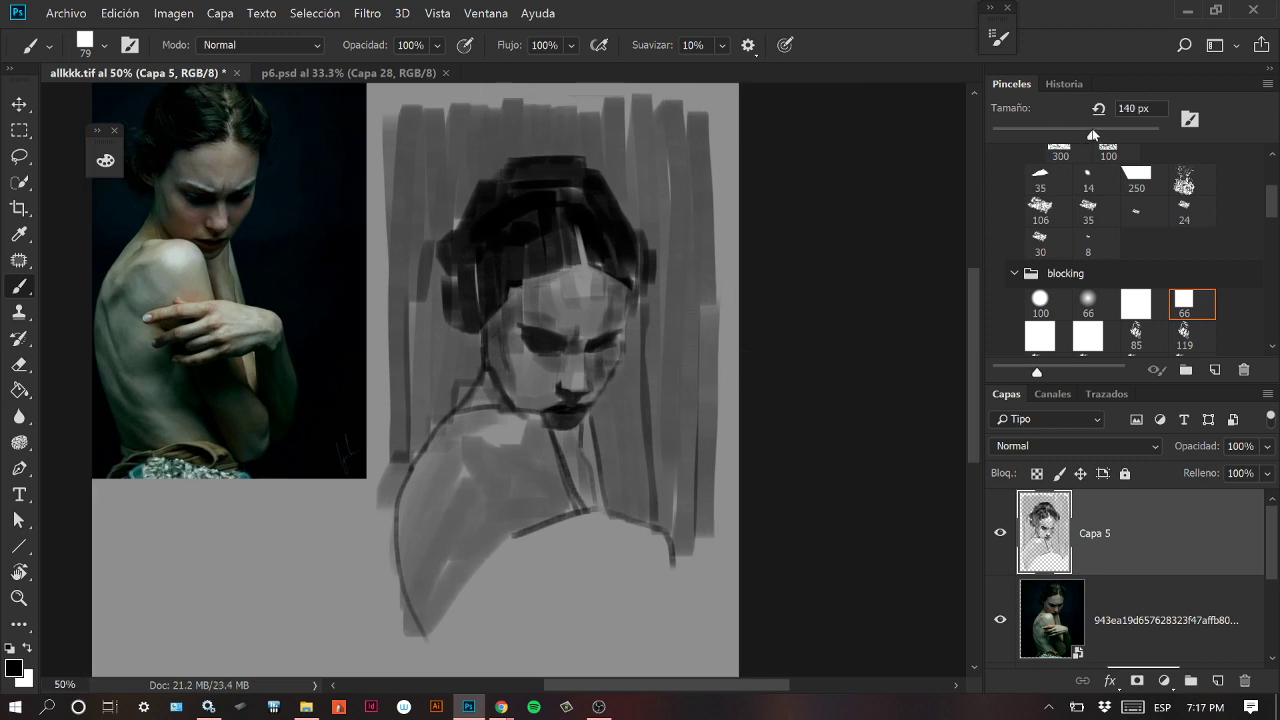
mouse_move(396, 129)
left_mouse_down()
mouse_move(402, 447)
mouse_move(440, 325)
mouse_move(437, 349)
mouse_move(453, 345)
mouse_move(460, 366)
mouse_move(438, 394)
mouse_move(466, 347)
mouse_move(423, 265)
mouse_move(428, 116)
mouse_move(433, 223)
mouse_move(451, 156)
mouse_move(461, 197)
mouse_move(487, 120)
mouse_move(489, 164)
mouse_move(548, 131)
mouse_move(584, 141)
mouse_move(480, 201)
mouse_move(558, 162)
mouse_move(542, 243)
mouse_move(477, 279)
mouse_move(466, 241)
mouse_move(466, 310)
left_mouse_up()
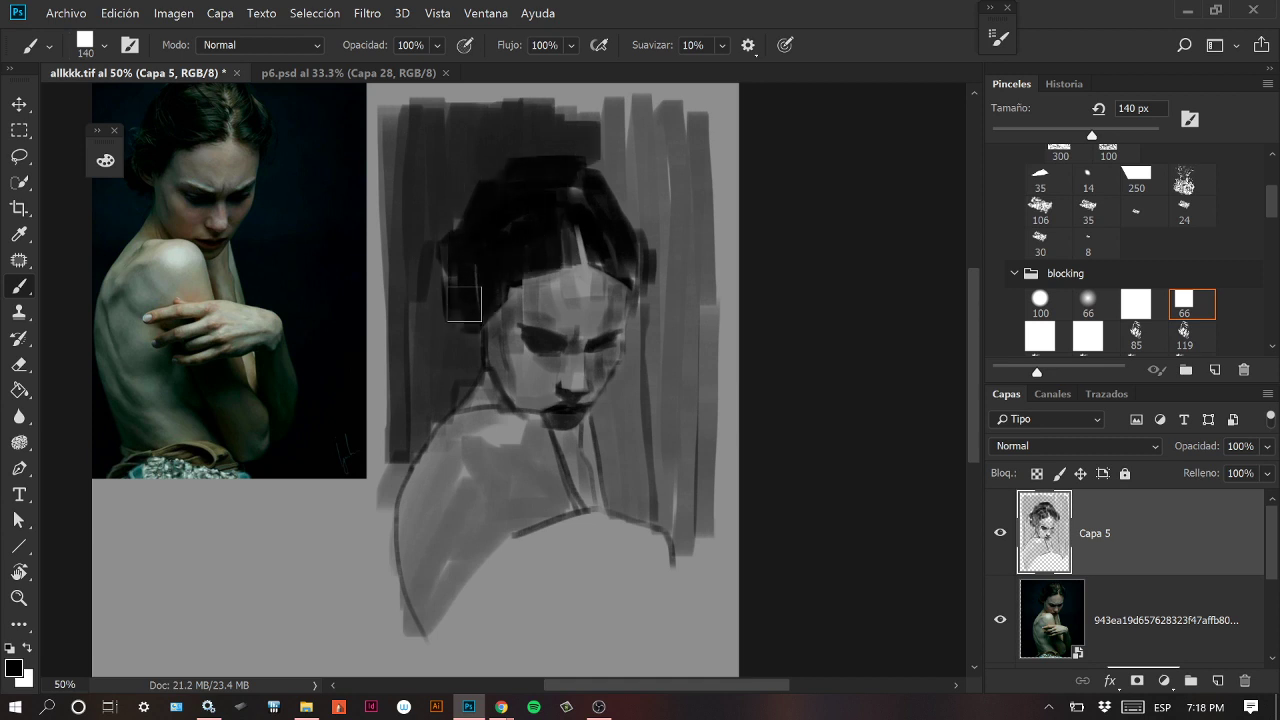
mouse_move(591, 123)
left_mouse_down()
mouse_move(571, 177)
mouse_move(608, 246)
mouse_move(651, 277)
mouse_move(610, 125)
mouse_move(637, 215)
mouse_move(663, 108)
mouse_move(672, 278)
mouse_move(688, 127)
mouse_move(689, 548)
mouse_move(681, 518)
mouse_move(622, 490)
mouse_move(617, 472)
mouse_move(609, 422)
mouse_move(647, 325)
mouse_move(677, 445)
left_mouse_up()
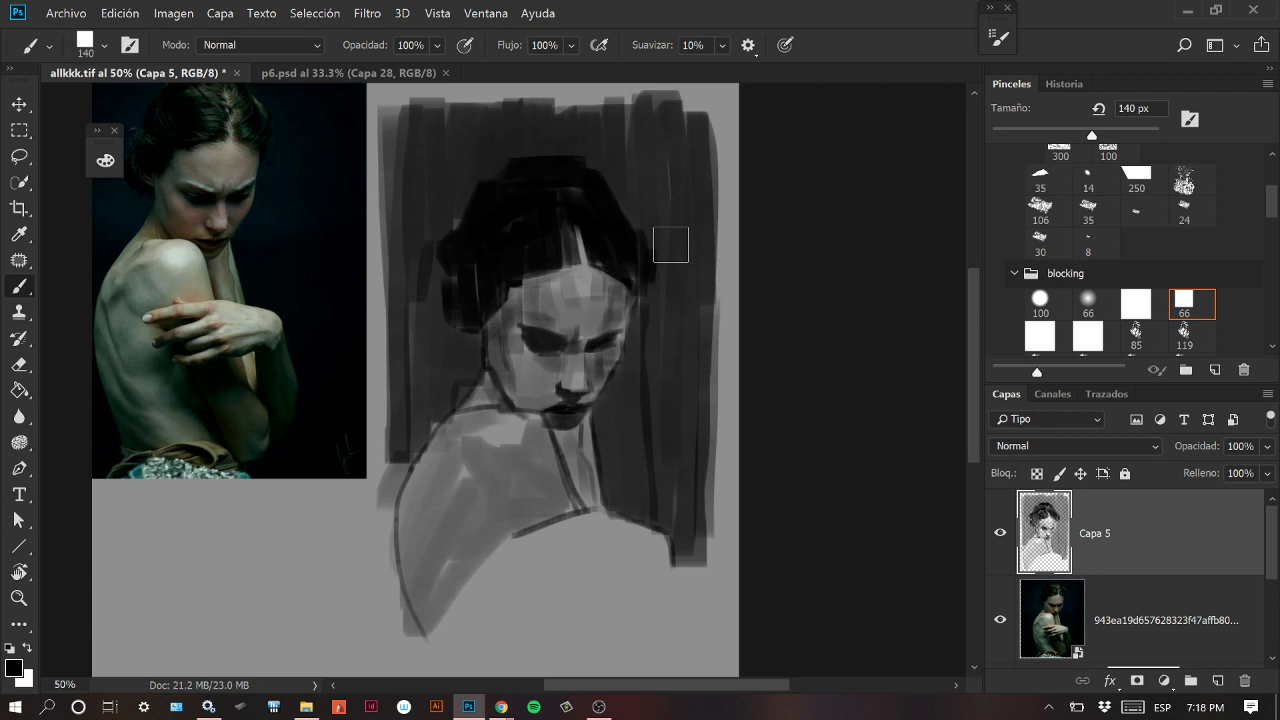
Paint a darker shadow patch on the shoulder at 96 px and touch up the neck area with the brush at 62 px.
mouse_move(694, 351)
left_mouse_down()
mouse_move(704, 306)
mouse_move(671, 354)
left_mouse_up()
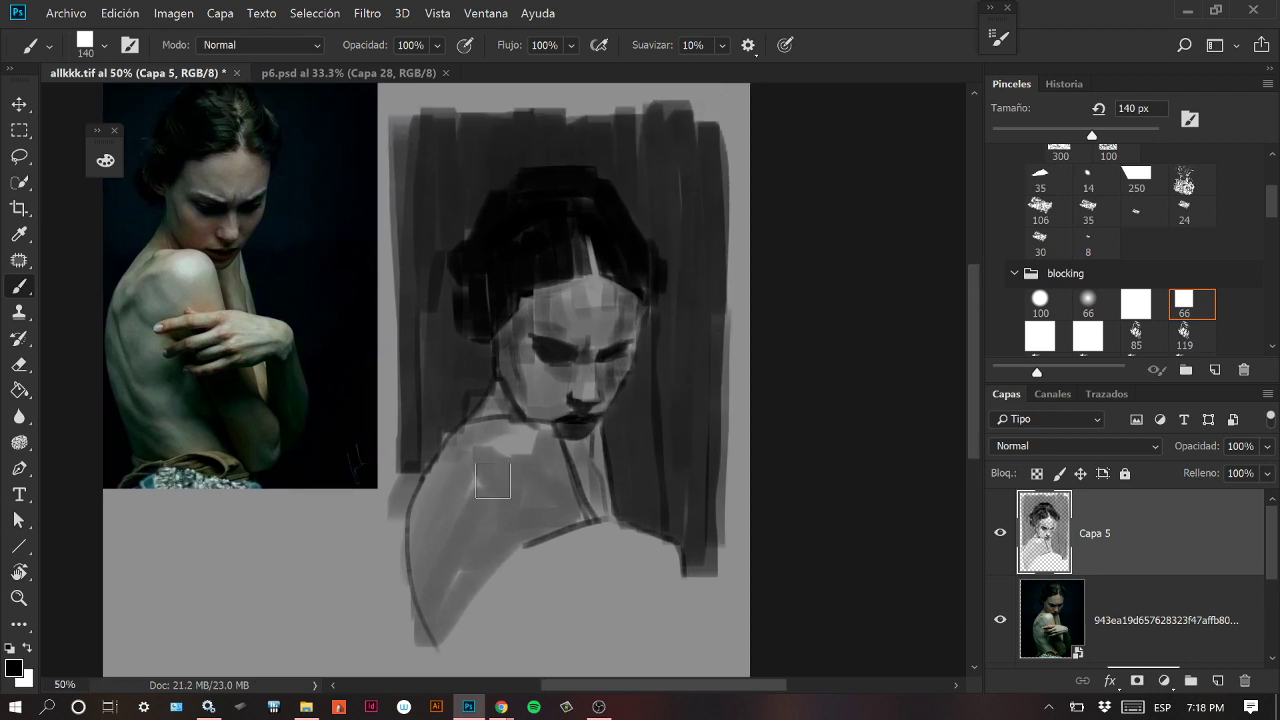
left_click_drag(492, 492, 520, 476)
key("ctrl+z")
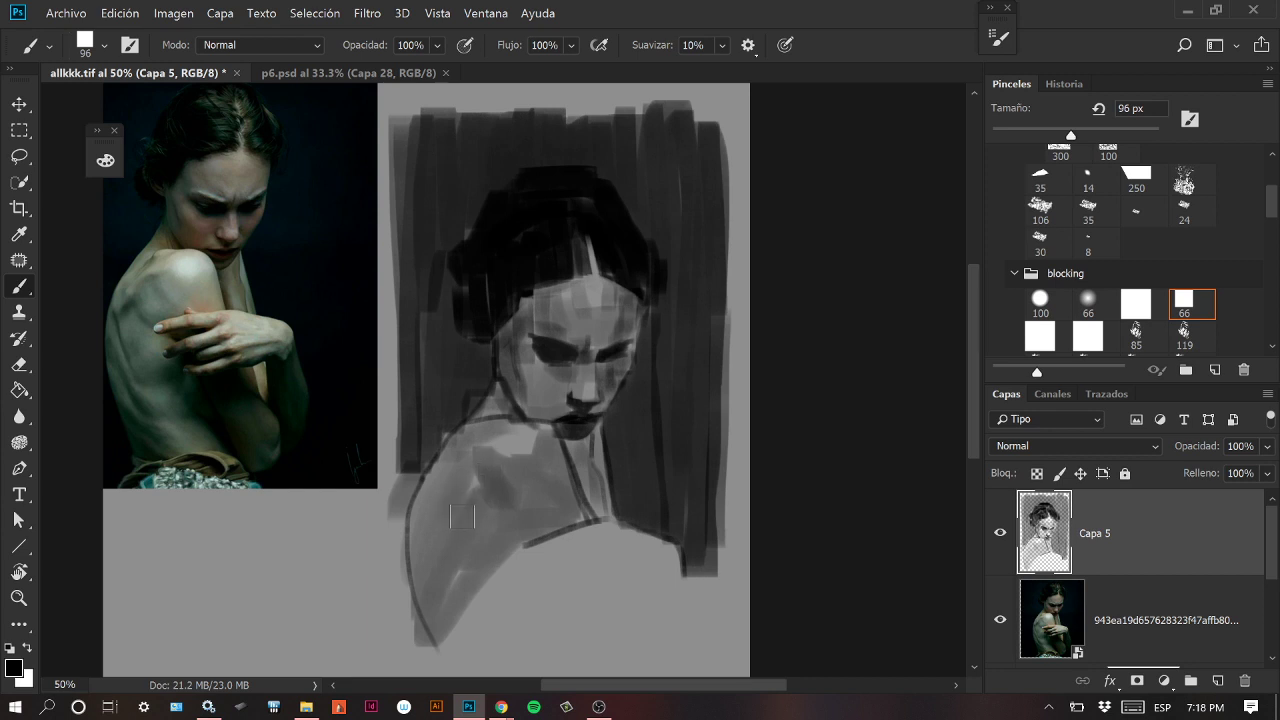
key("ctrl+z")
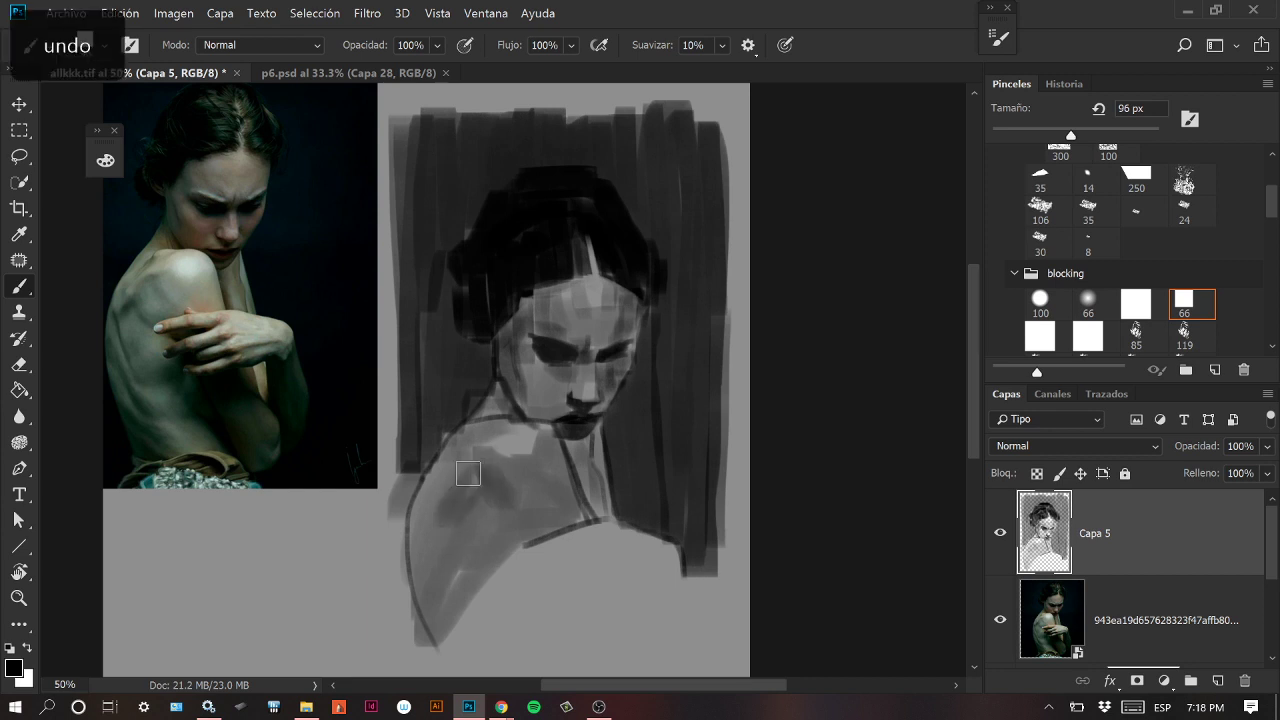
key("bracketleft")
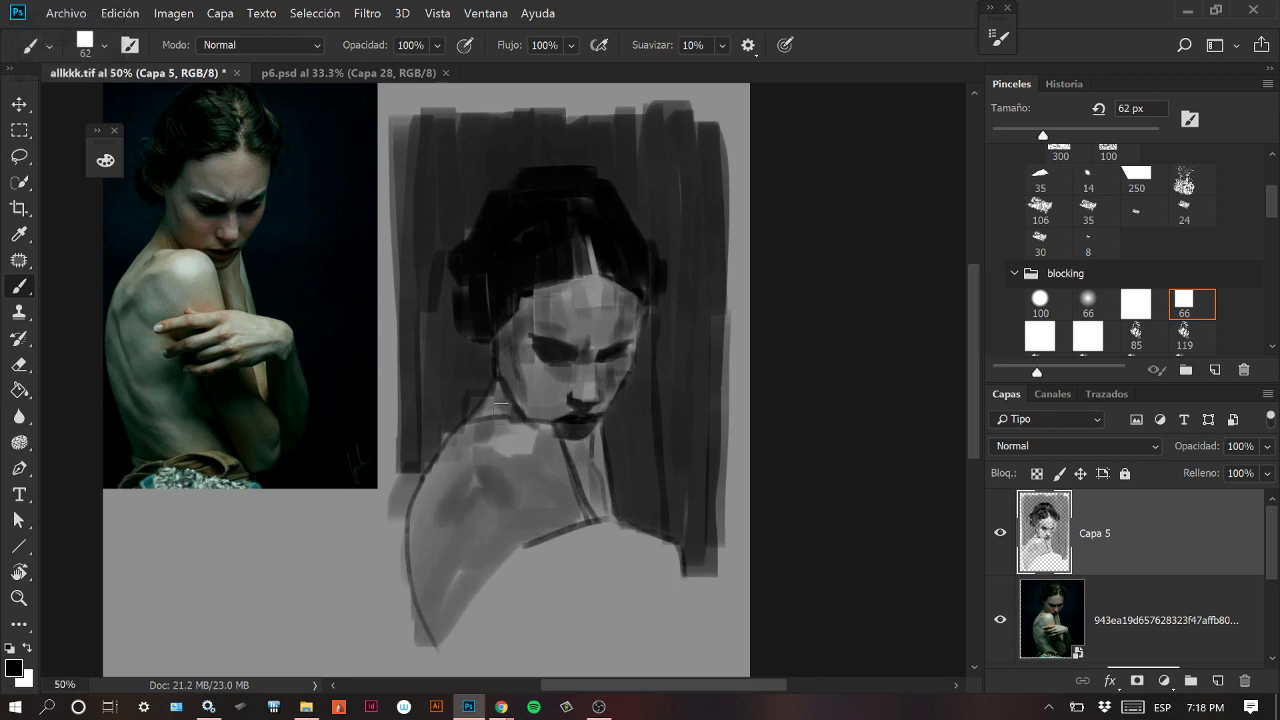
key("ctrl+z")
Deepen the shading around the eye sockets, nose and far cheek, varying the square brush between 37 and 86 px.
left_click(1023, 137)
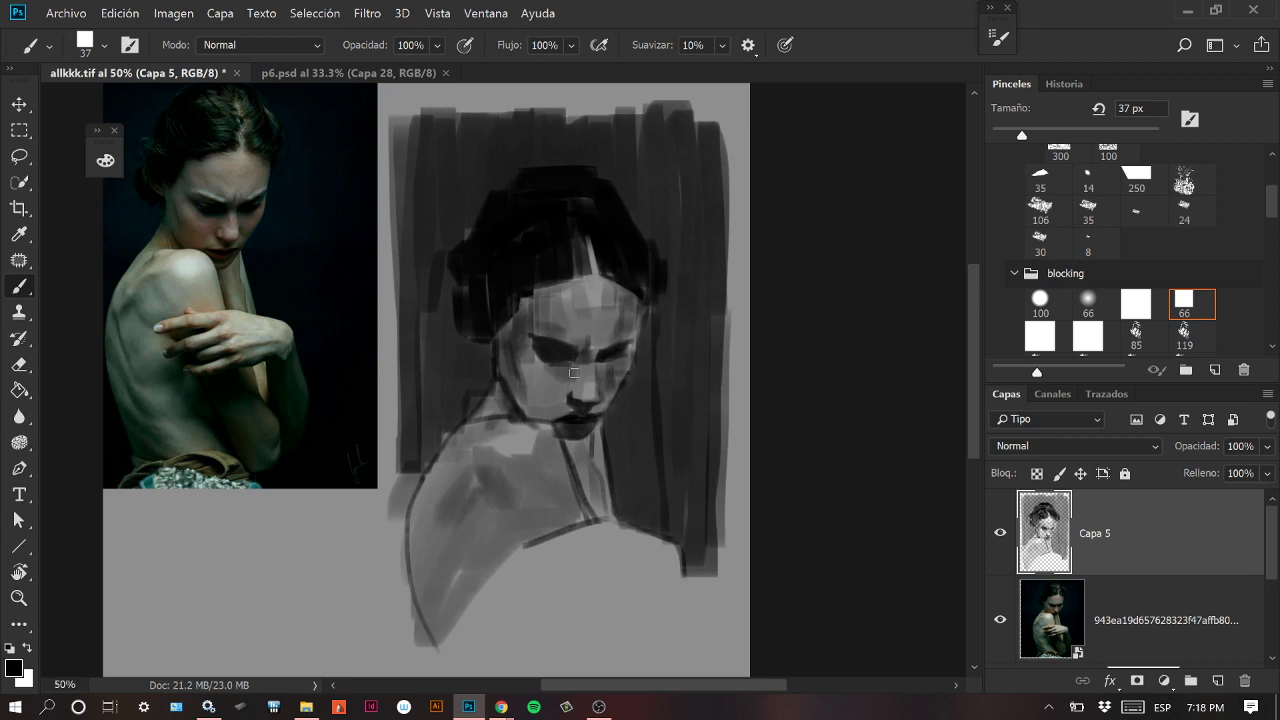
left_click_drag(1042, 138, 1063, 136)
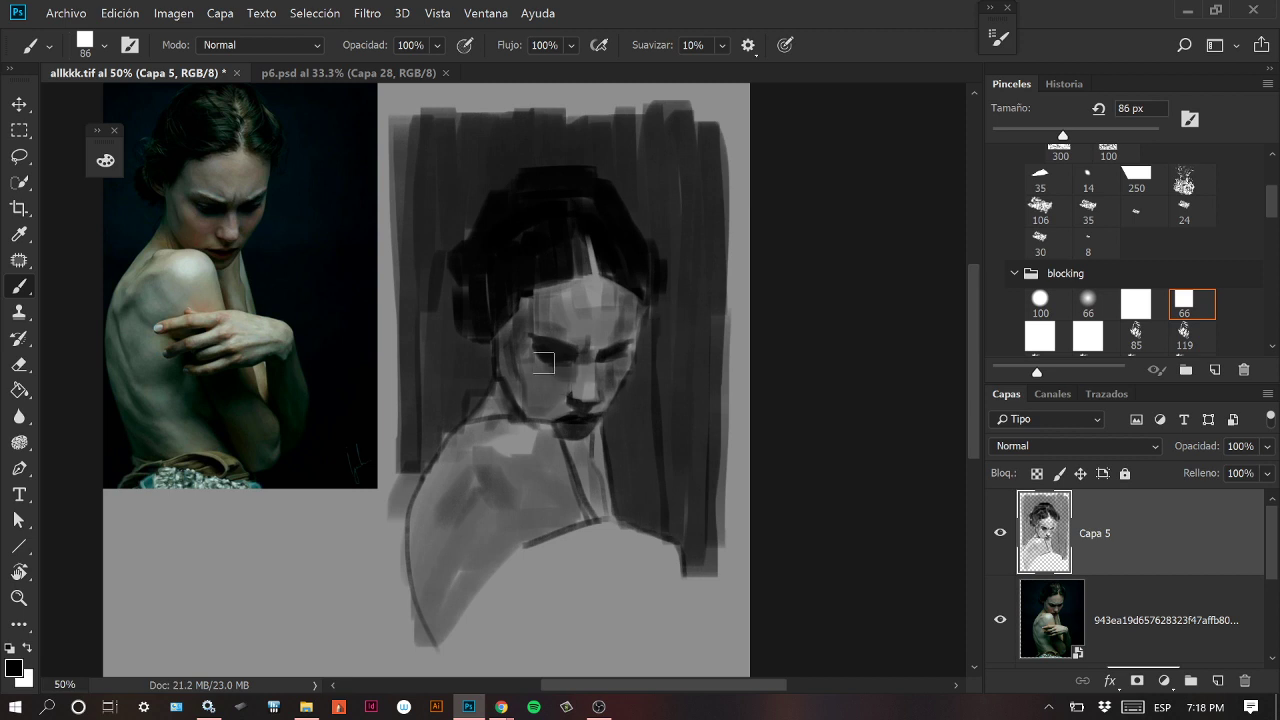
key("ctrl+z")
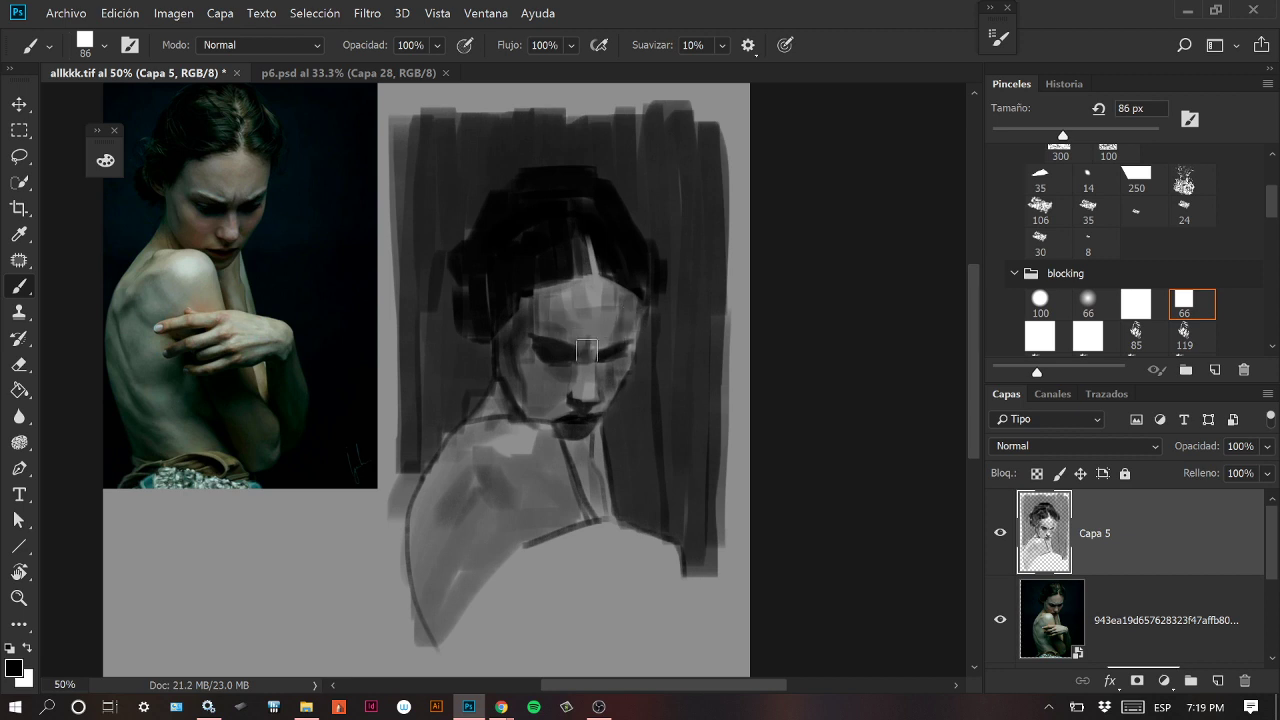
key("bracketleft")
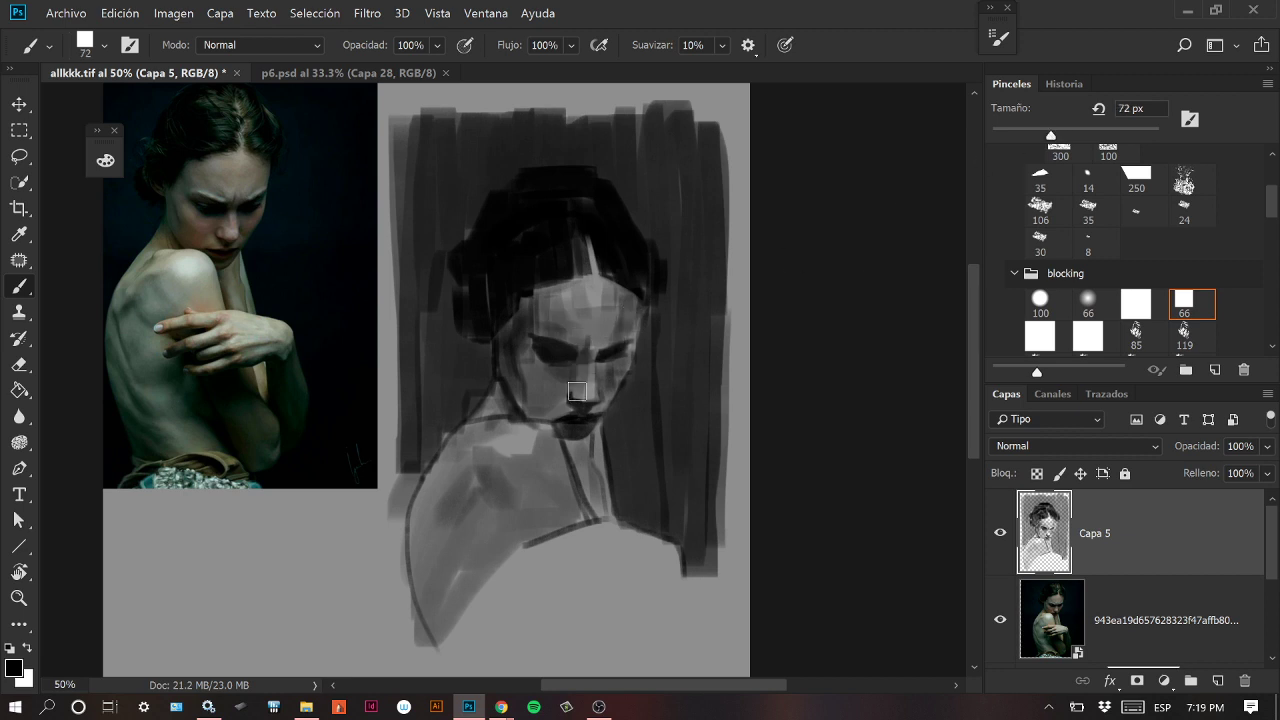
key("ctrl+z")
left_click_drag(1043, 138, 1036, 137)
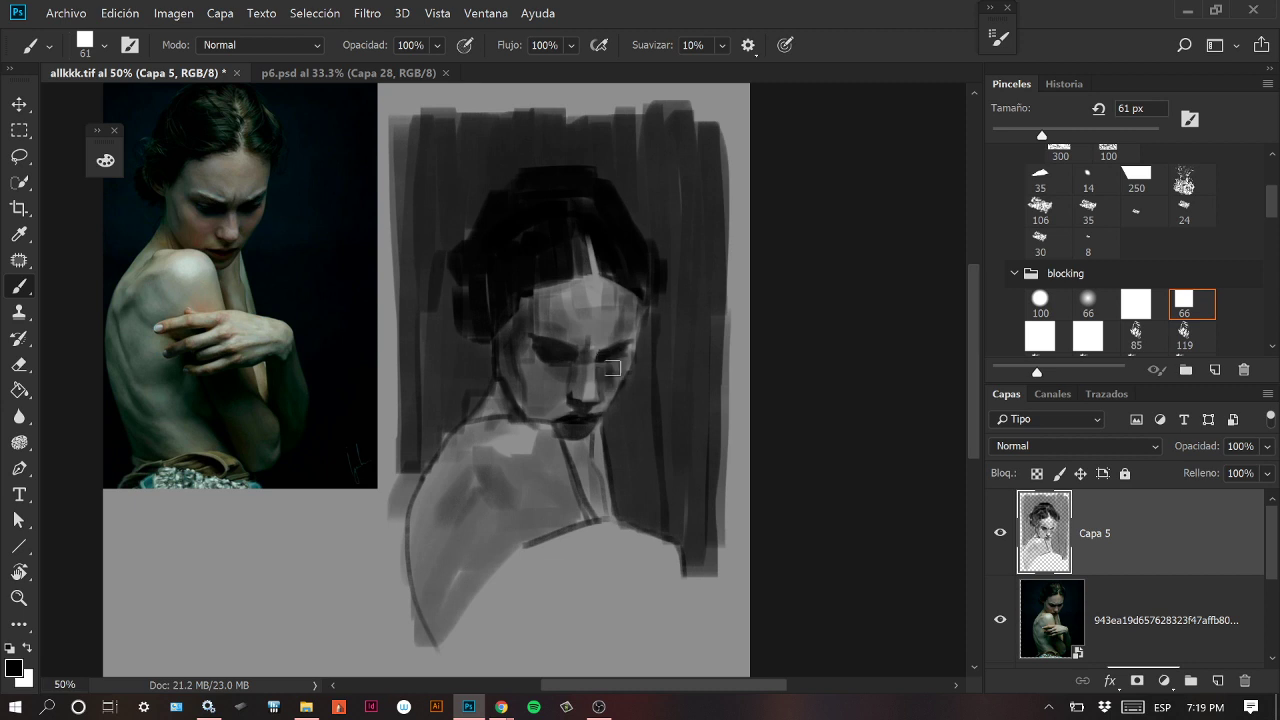
key("ctrl+z")
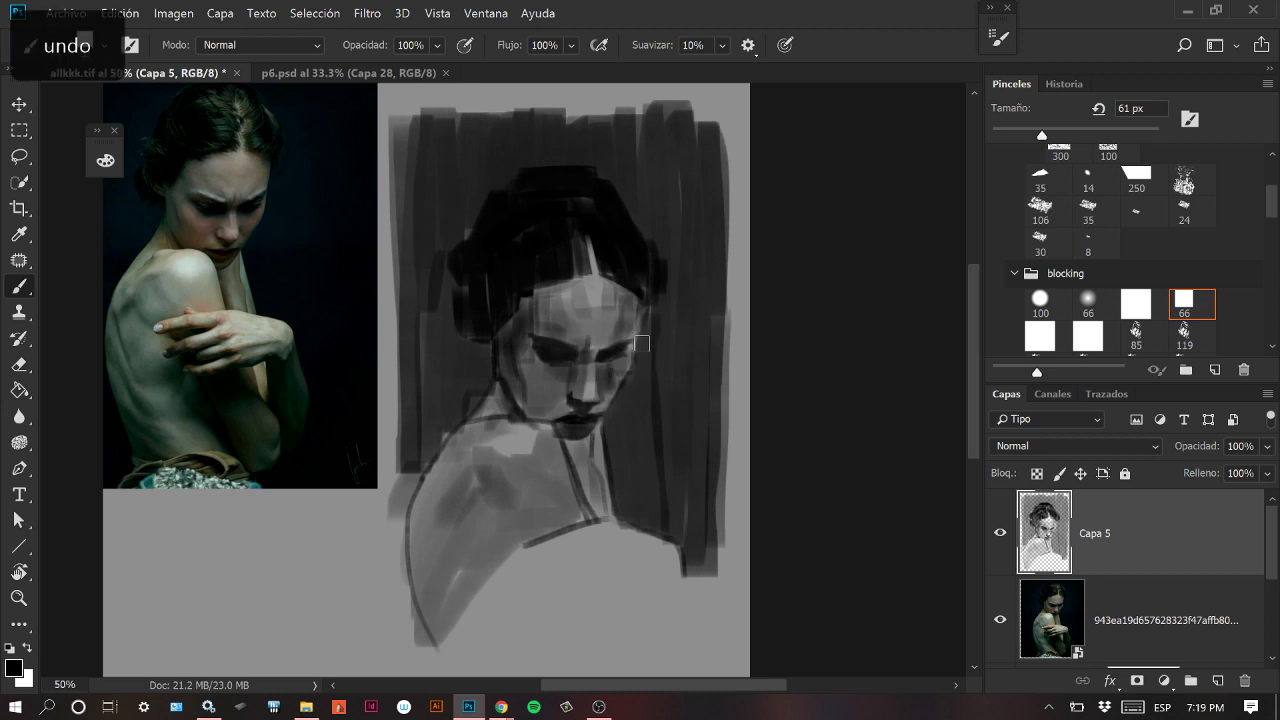
key("ctrl+z")
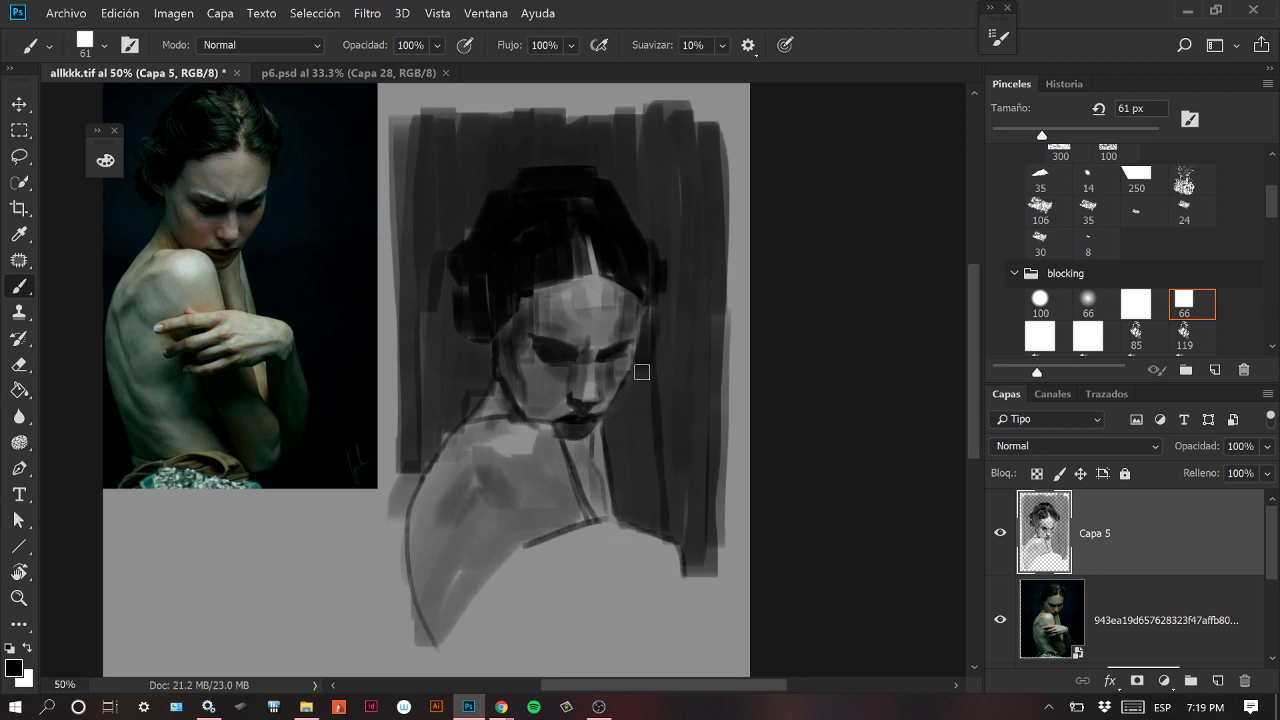
Darken the background beside the face and below the hair on both sides with the square brush at 61 px.
mouse_move(645, 361)
left_mouse_down()
mouse_move(614, 428)
mouse_move(626, 500)
mouse_move(648, 373)
mouse_move(717, 174)
mouse_move(704, 380)
left_mouse_up()
mouse_move(431, 365)
left_mouse_down()
mouse_move(414, 457)
mouse_move(443, 334)
mouse_move(441, 443)
mouse_move(481, 360)
left_mouse_up()
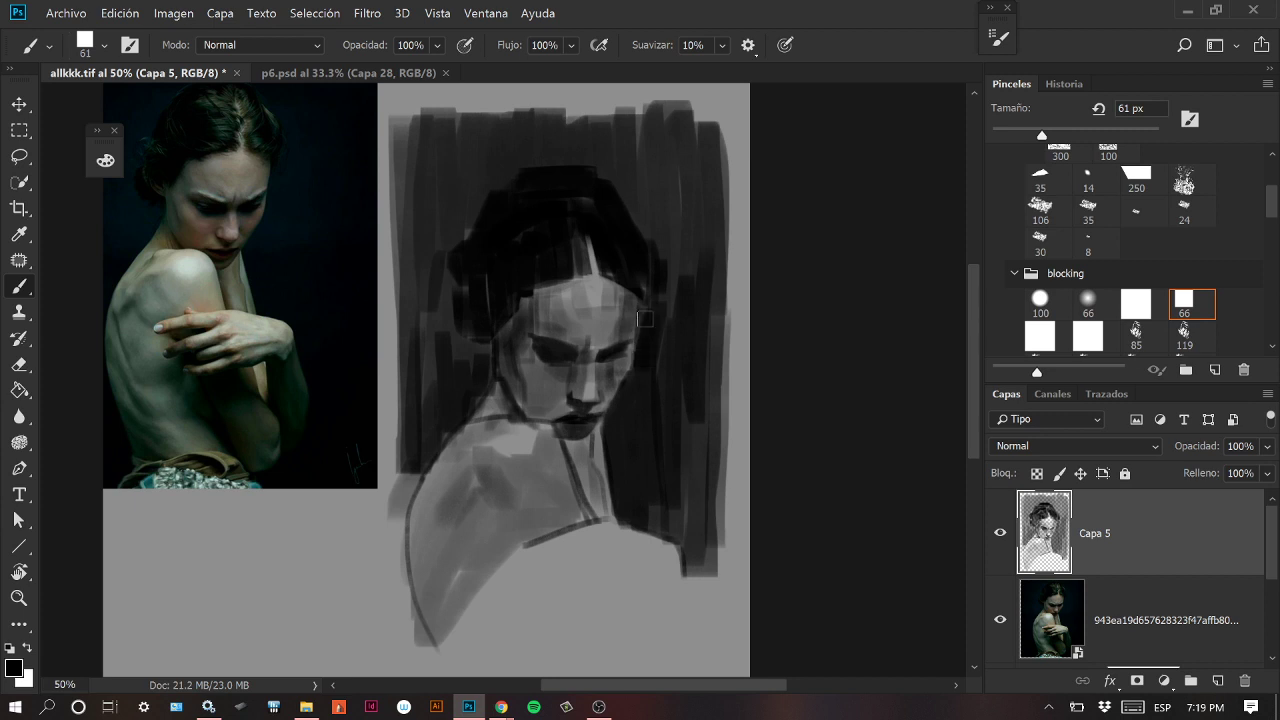
key("ctrl+z")
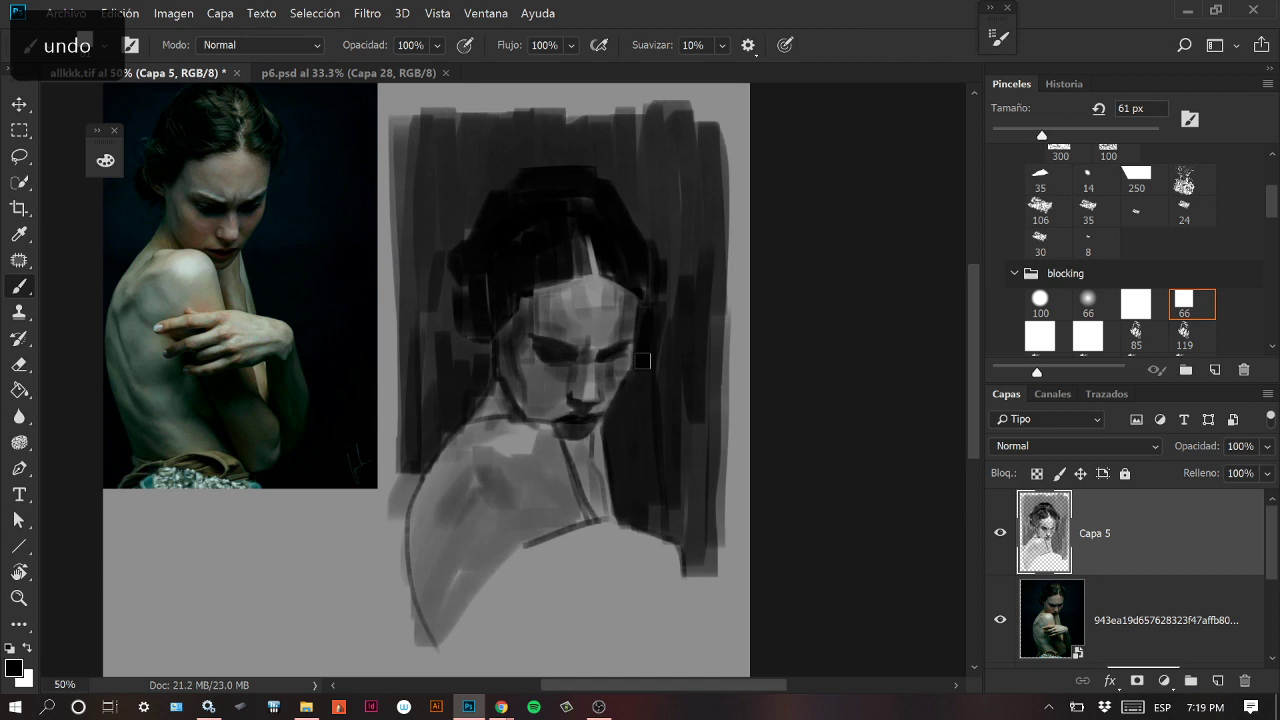
Refine the far cheek contour and the nose with small strokes, using the square brush at 33 px and 21 px.
key("space")
mouse_move(695, 465)
left_mouse_down()
mouse_move(658, 488)
mouse_move(673, 491)
left_mouse_up()
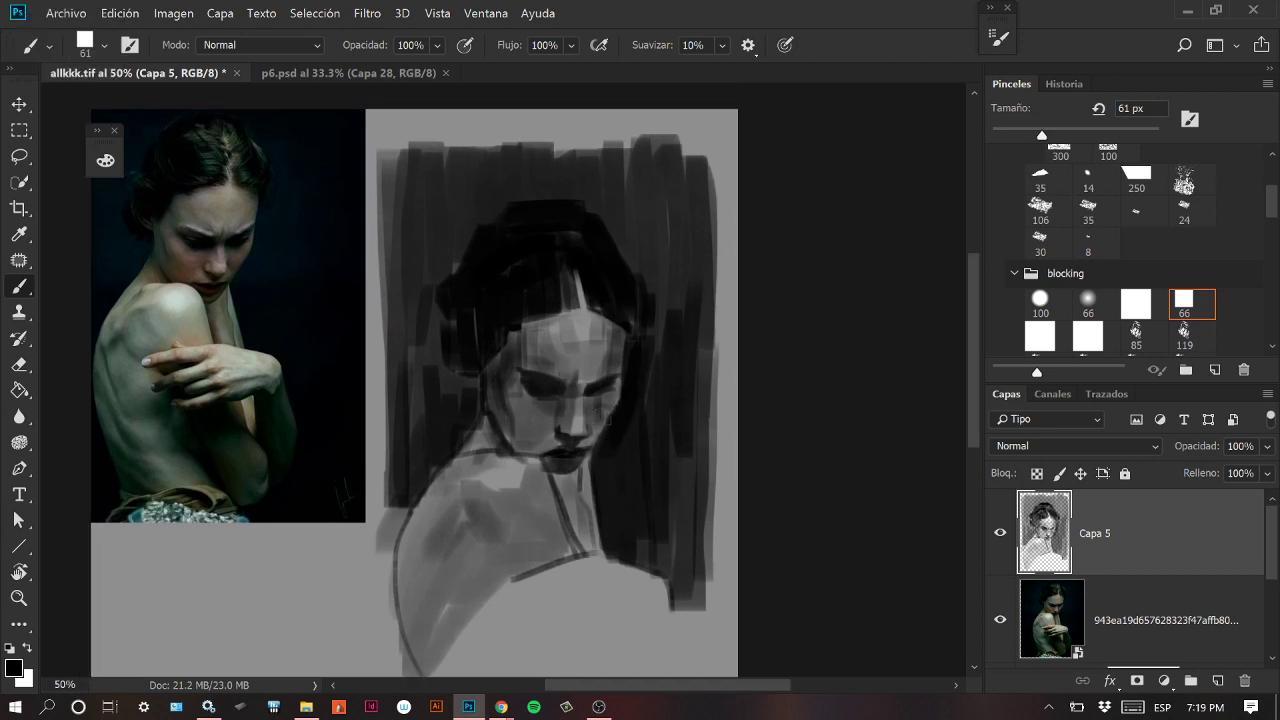
left_click_drag(1036, 131, 1019, 133)
left_click_drag(658, 415, 661, 393)
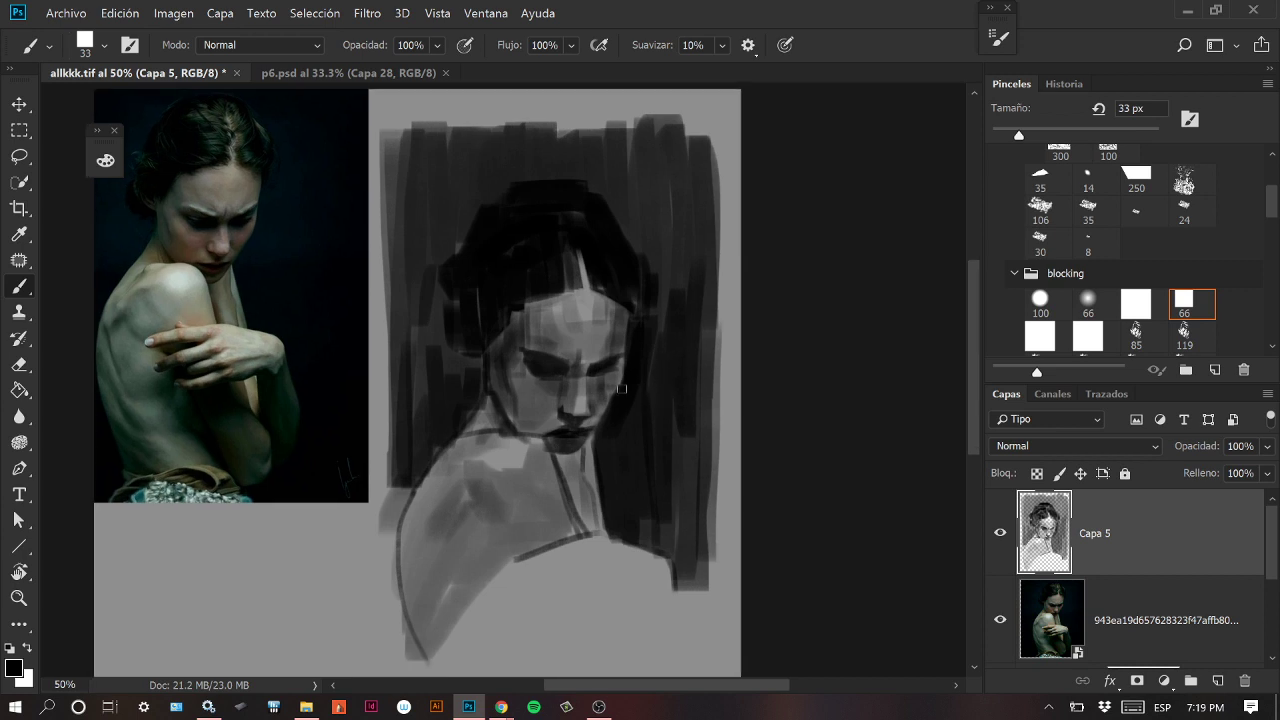
key("ctrl+z")
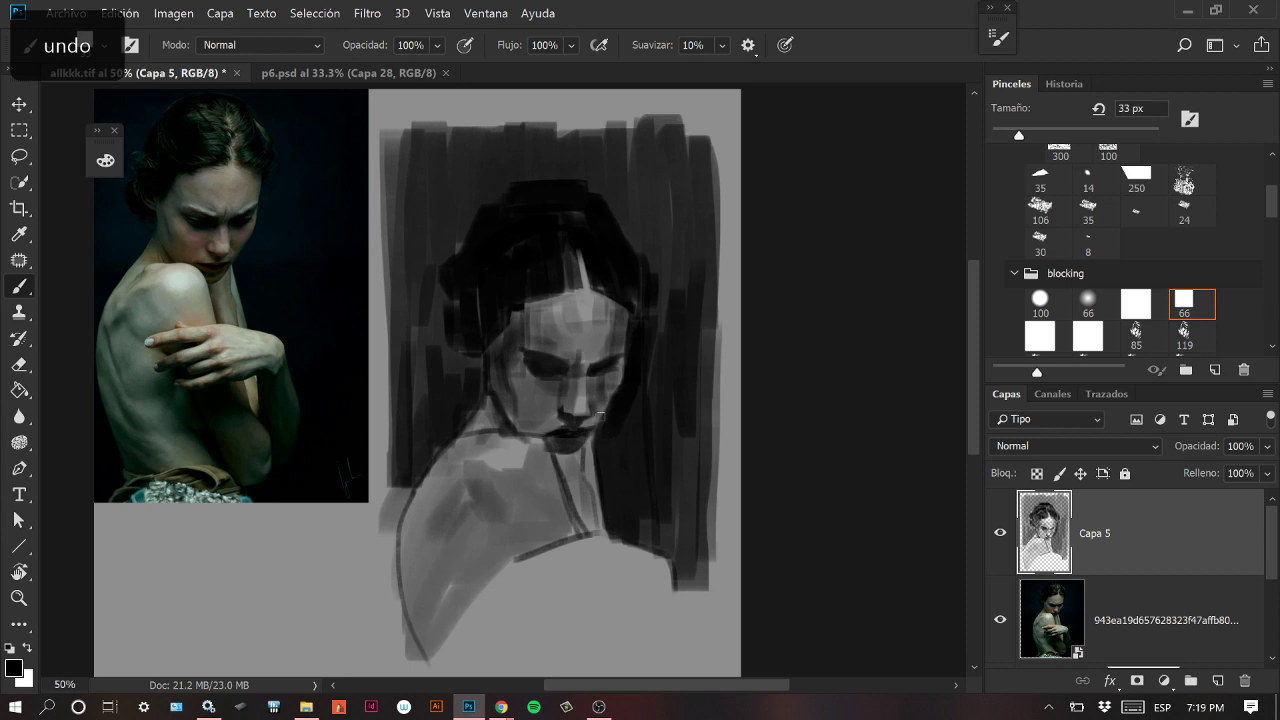
left_click_drag(1011, 137, 1004, 137)
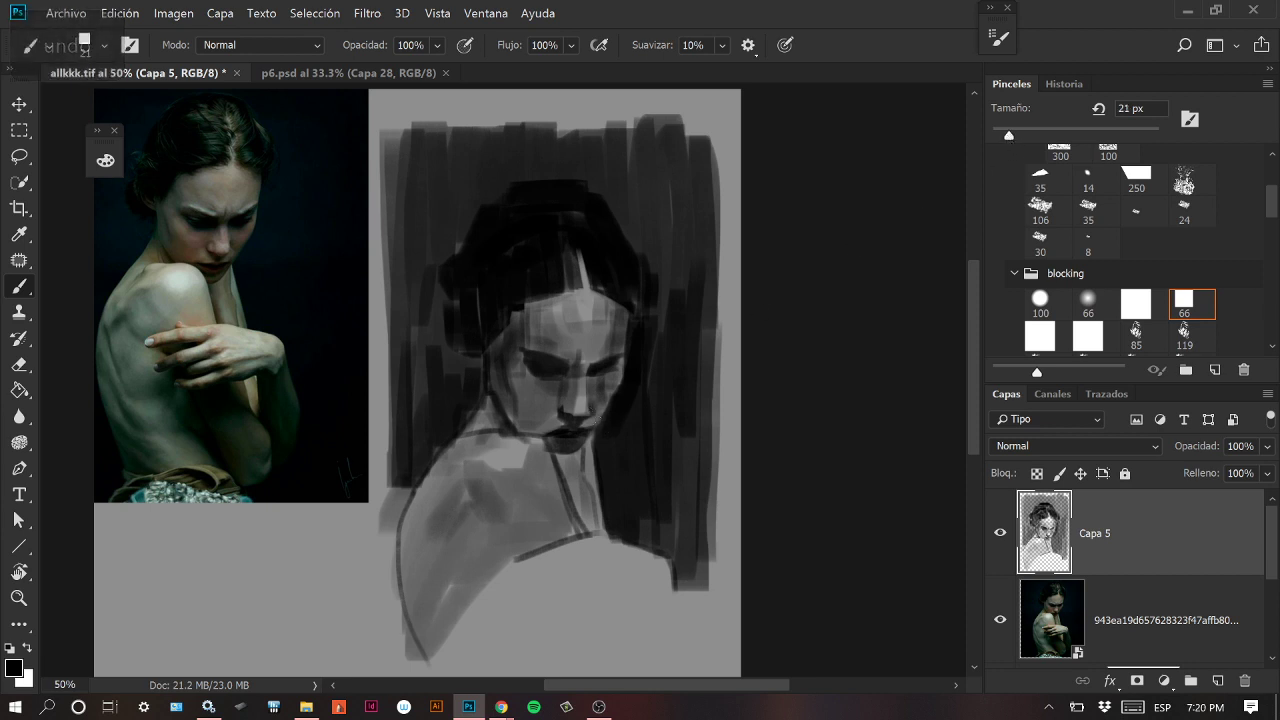
key("ctrl+z")
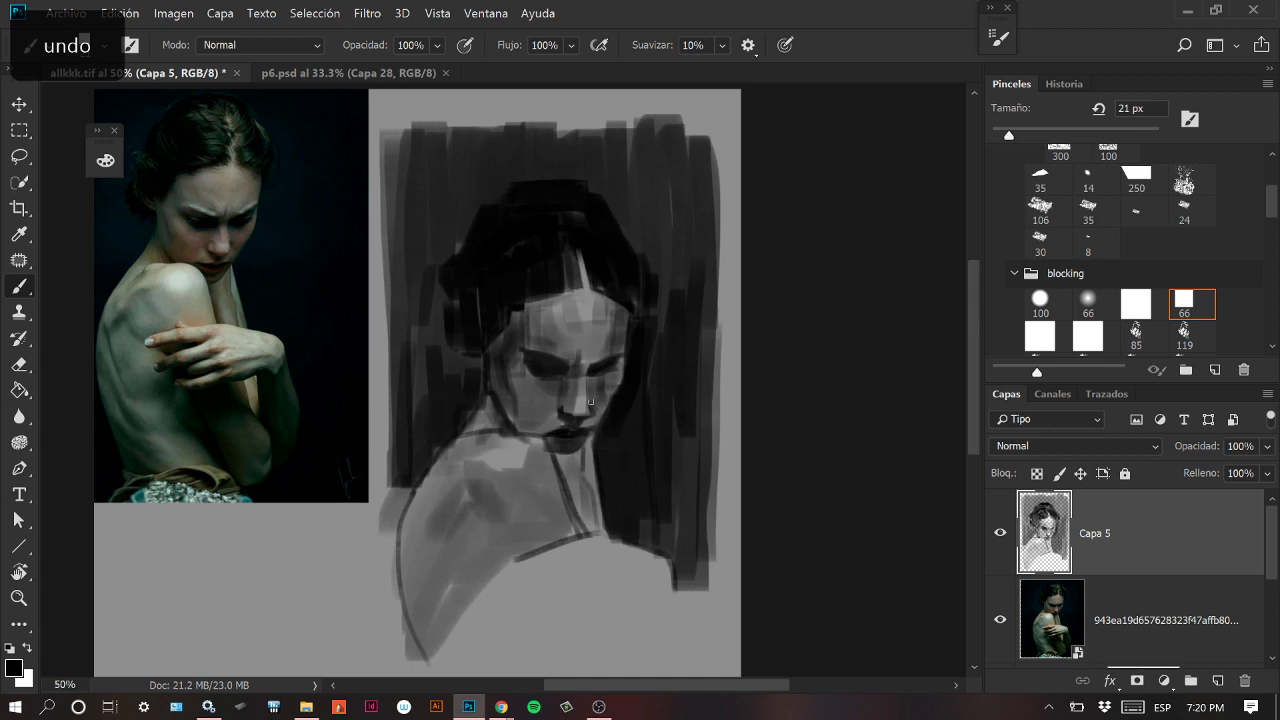
key("ctrl+z")
Darken the eye sockets and brow with the square brush at 52 px and 41 px, undoing unwanted strokes.
key("bracketright")
key("bracketright")
key("bracketright")
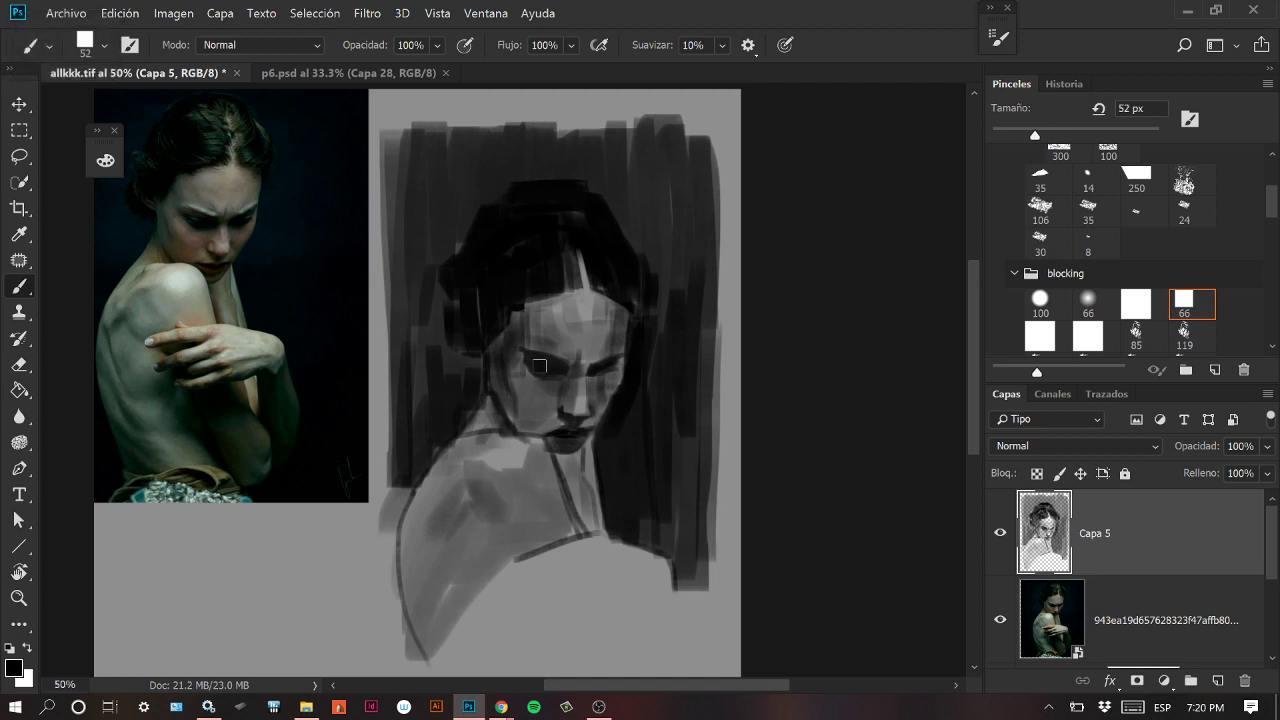
key("ctrl+z")
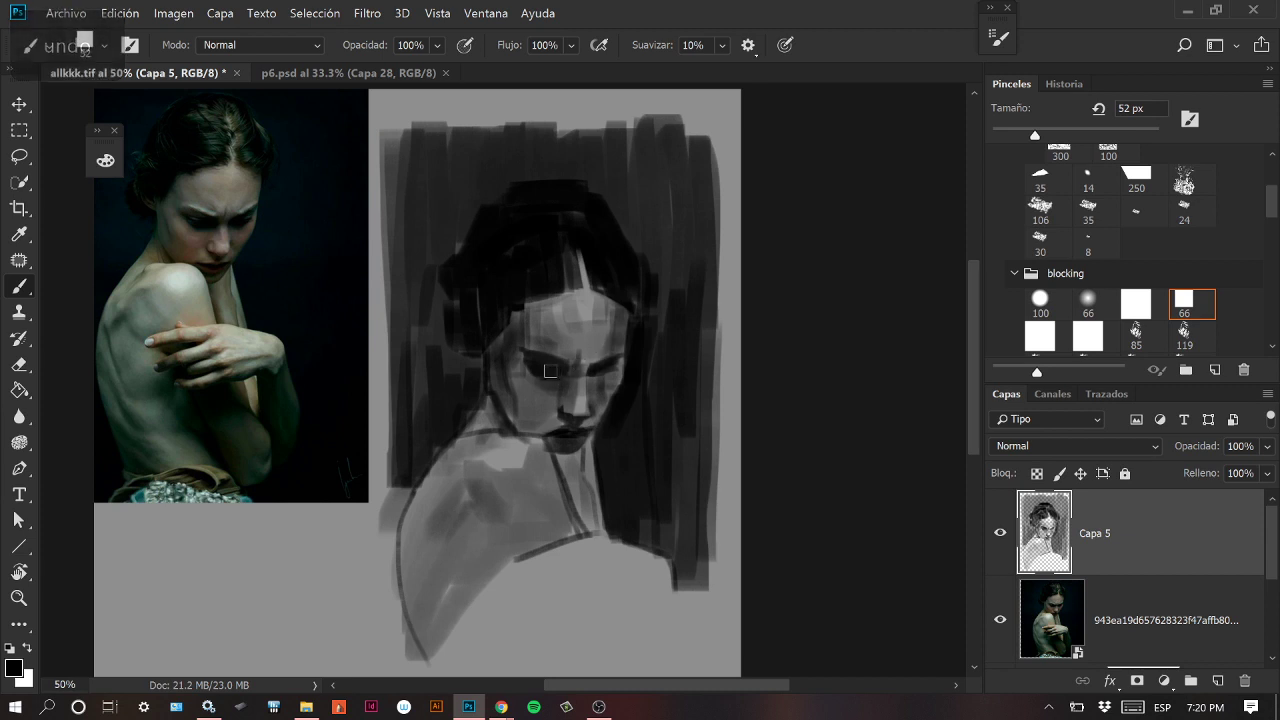
left_click(620, 237, "alt")
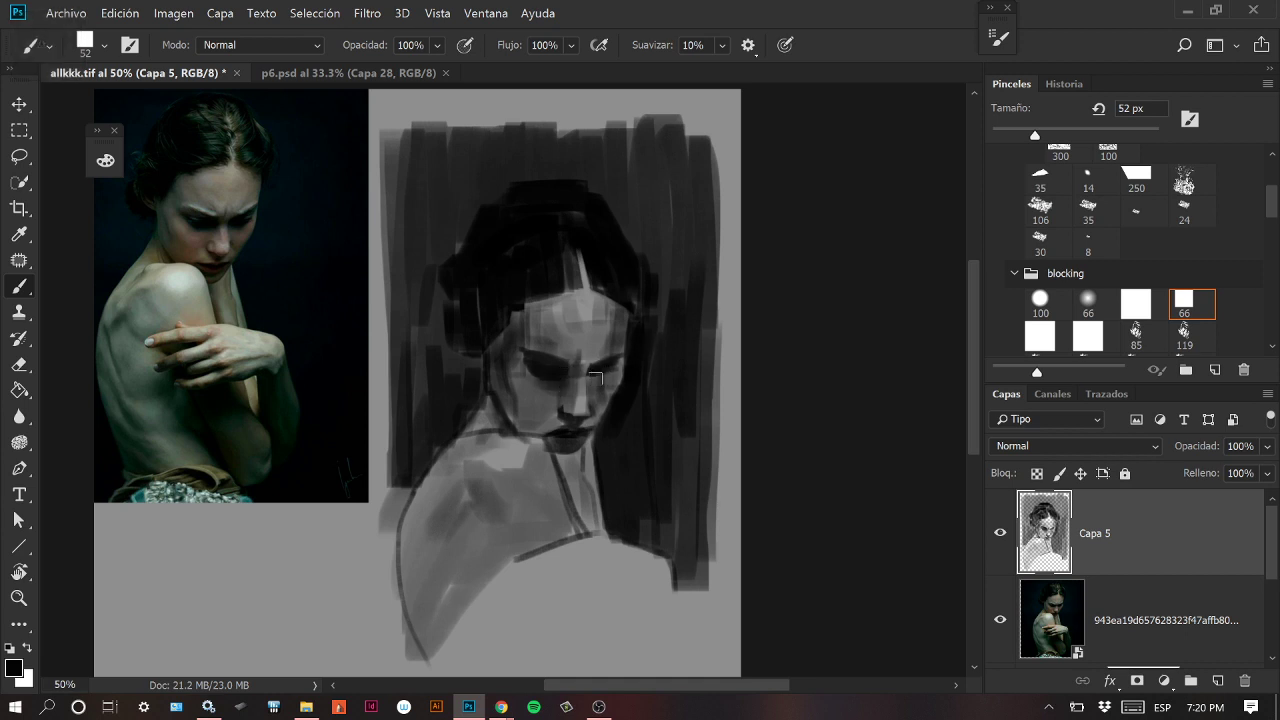
left_click_drag(1035, 134, 1025, 134)
key("ctrl+z")
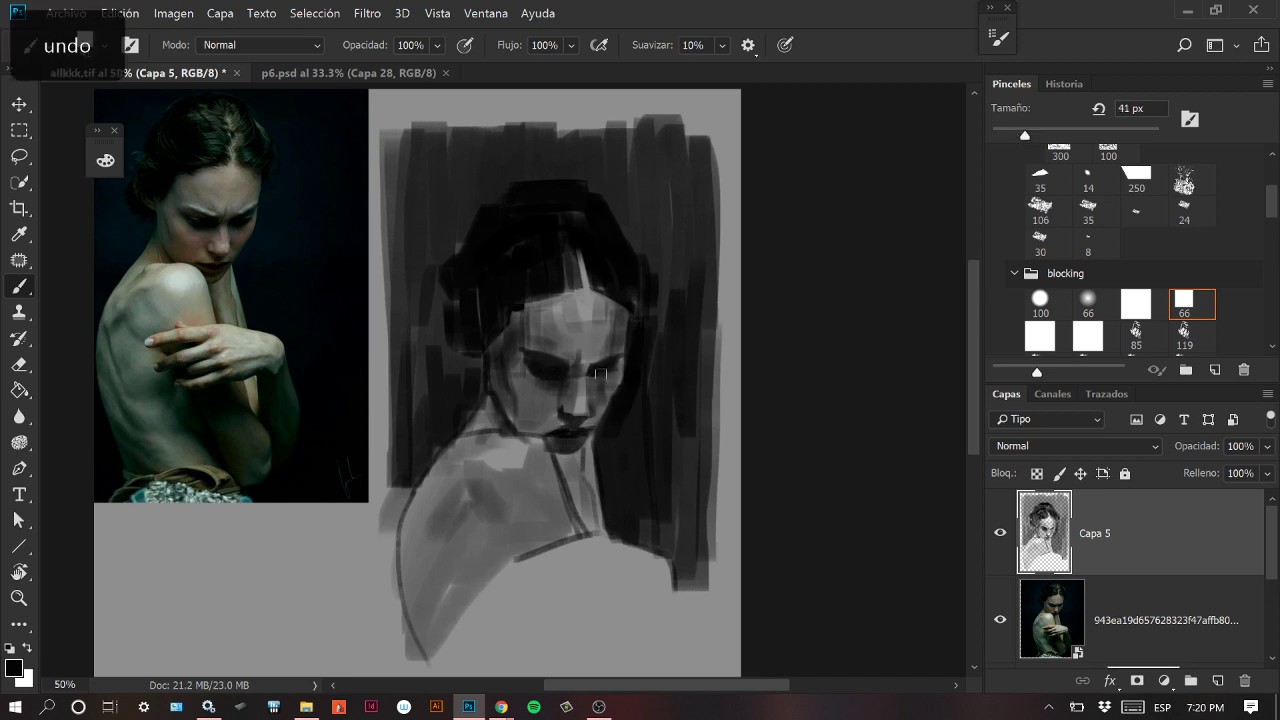
key("ctrl+z")
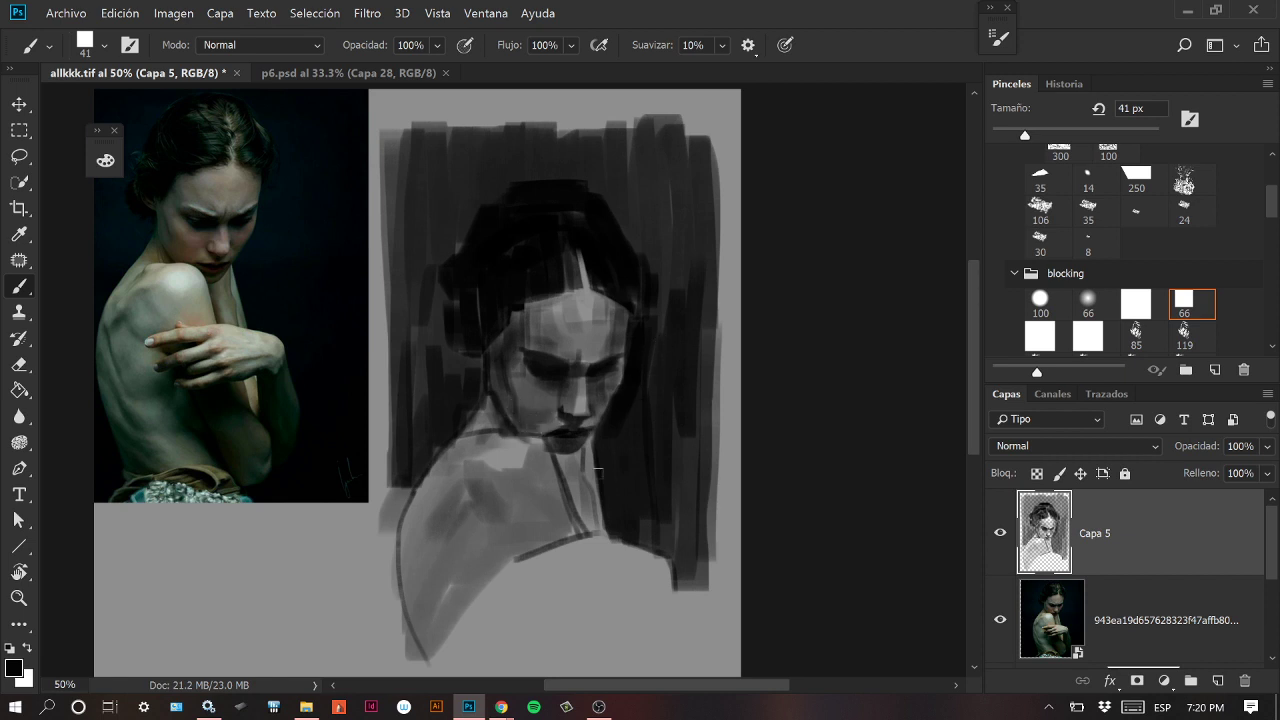
Strengthen the dark neck line with the square brush at 41 px and shade the far side of the forehead at 91 px.
left_click_drag(562, 458, 582, 530)
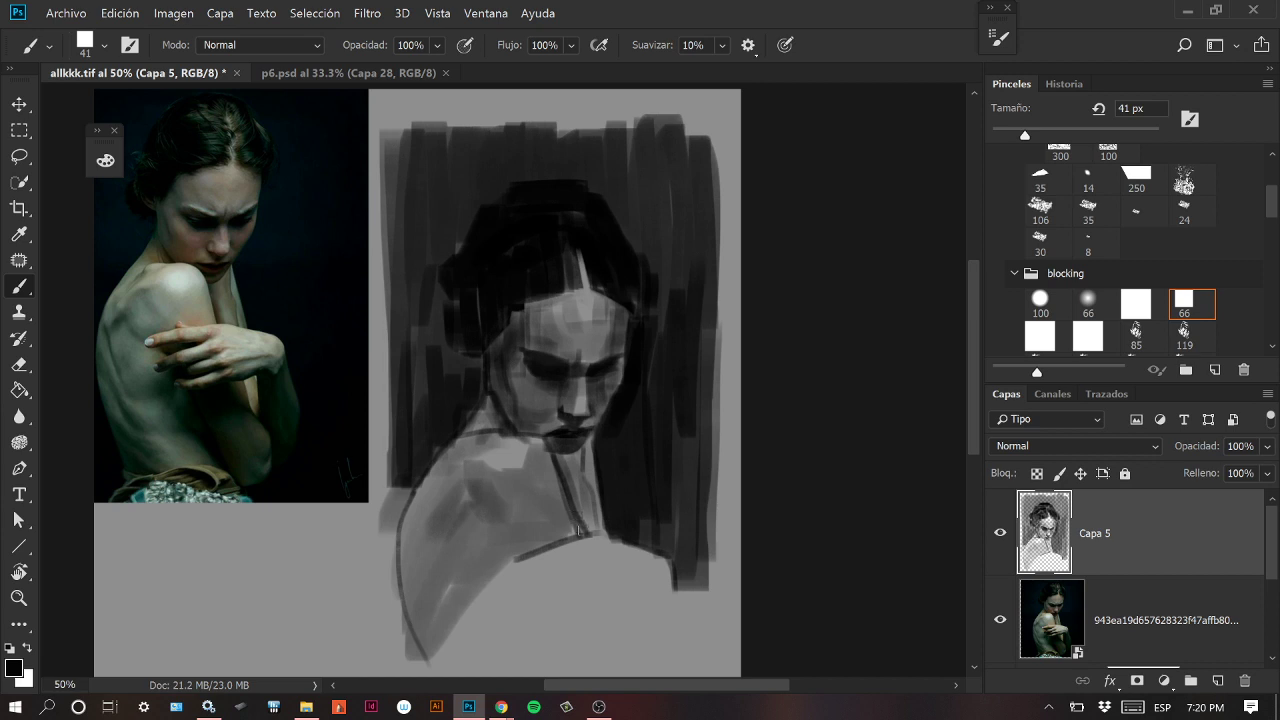
left_click_drag(562, 461, 579, 527)
left_click_drag(1020, 133, 1066, 133)
mouse_move(598, 304)
left_mouse_down()
mouse_move(572, 330)
mouse_move(602, 324)
mouse_move(596, 344)
mouse_move(616, 316)
left_mouse_up()
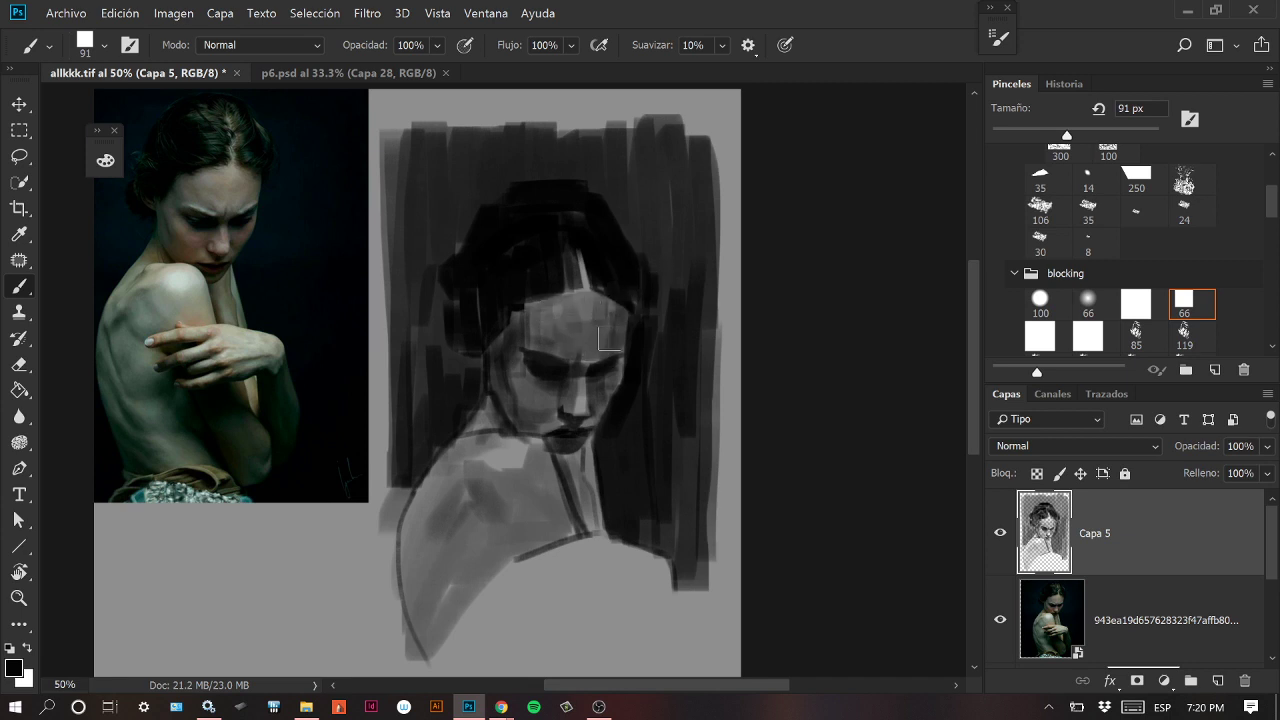
Reshape the hair silhouette and darken the background beside the far cheek with the square brush at 47 px.
left_click_drag(1066, 134, 1029, 134)
key("ctrl+z")
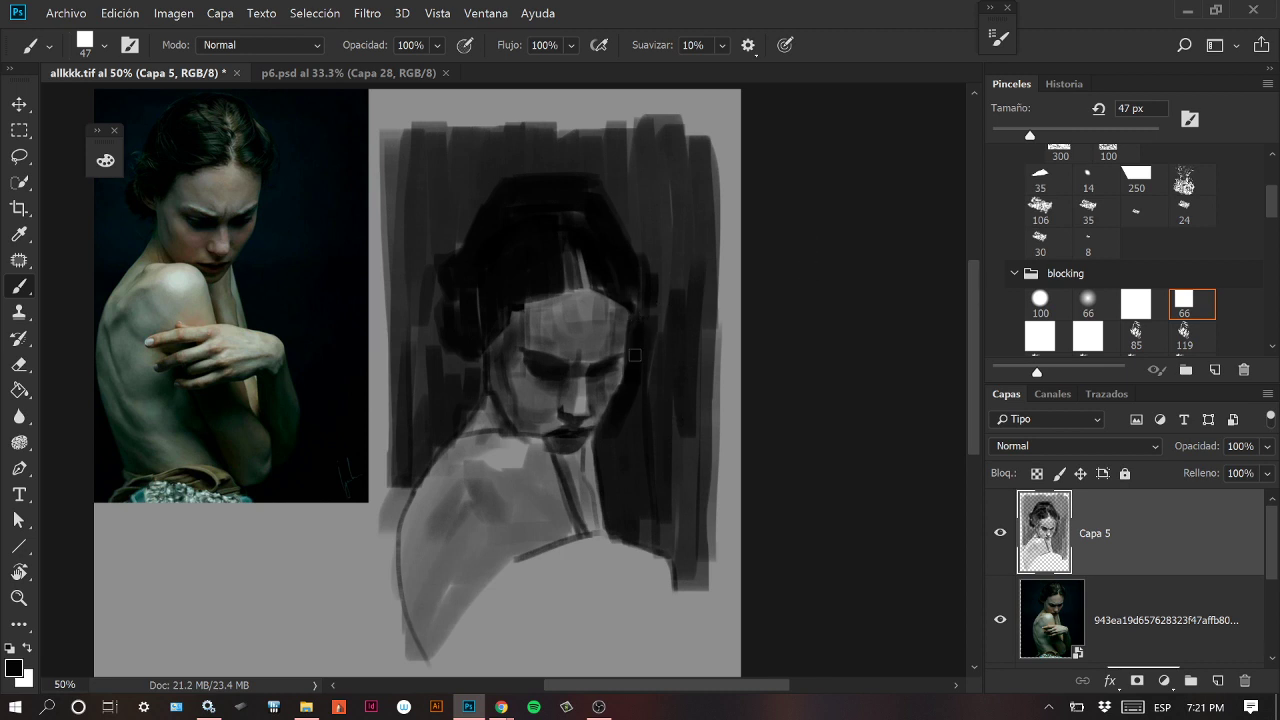
left_click_drag(637, 328, 651, 385)
Paint a curved shadow from the shoulder down to the raised arm's edge with the square brush at 31 px.
key("bracketleft")
key("bracketleft")
key("bracketleft")
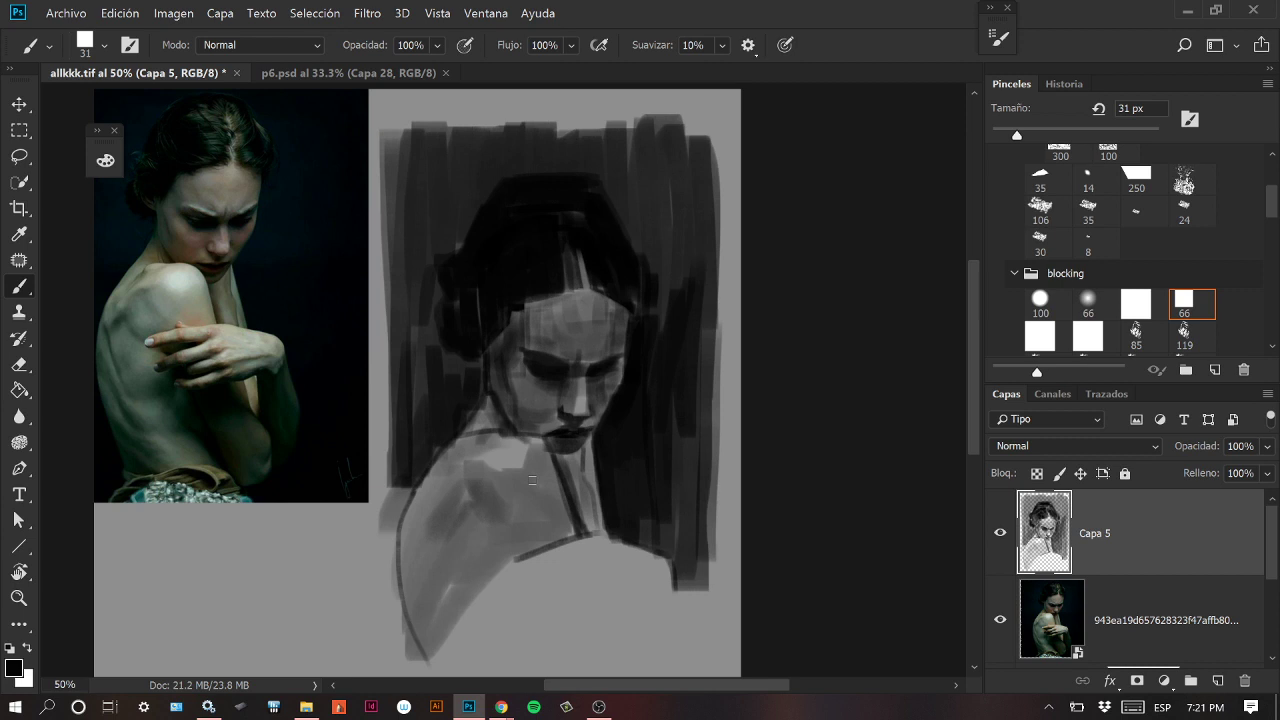
left_click_drag(475, 535, 514, 554)
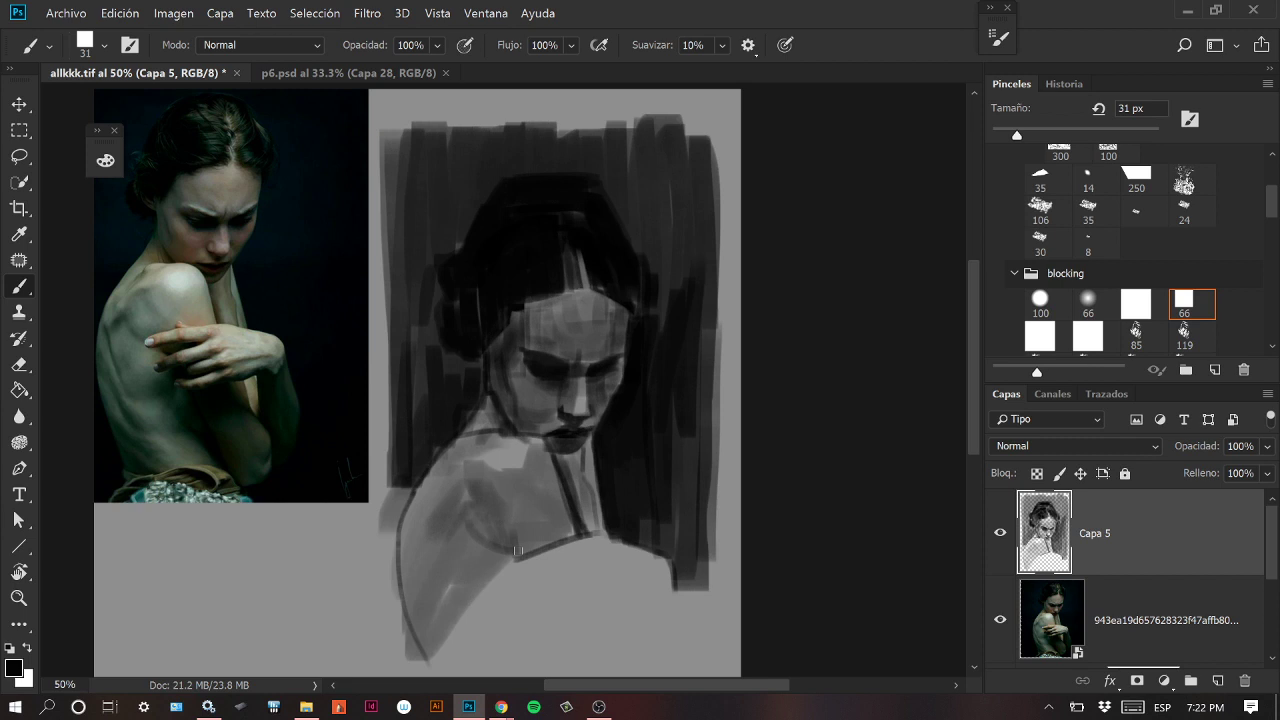
Paint a long shadow stroke down the back with the square brush at 38 px, undoing and repainting it until it fits.
left_click_drag(1017, 135, 1057, 135)
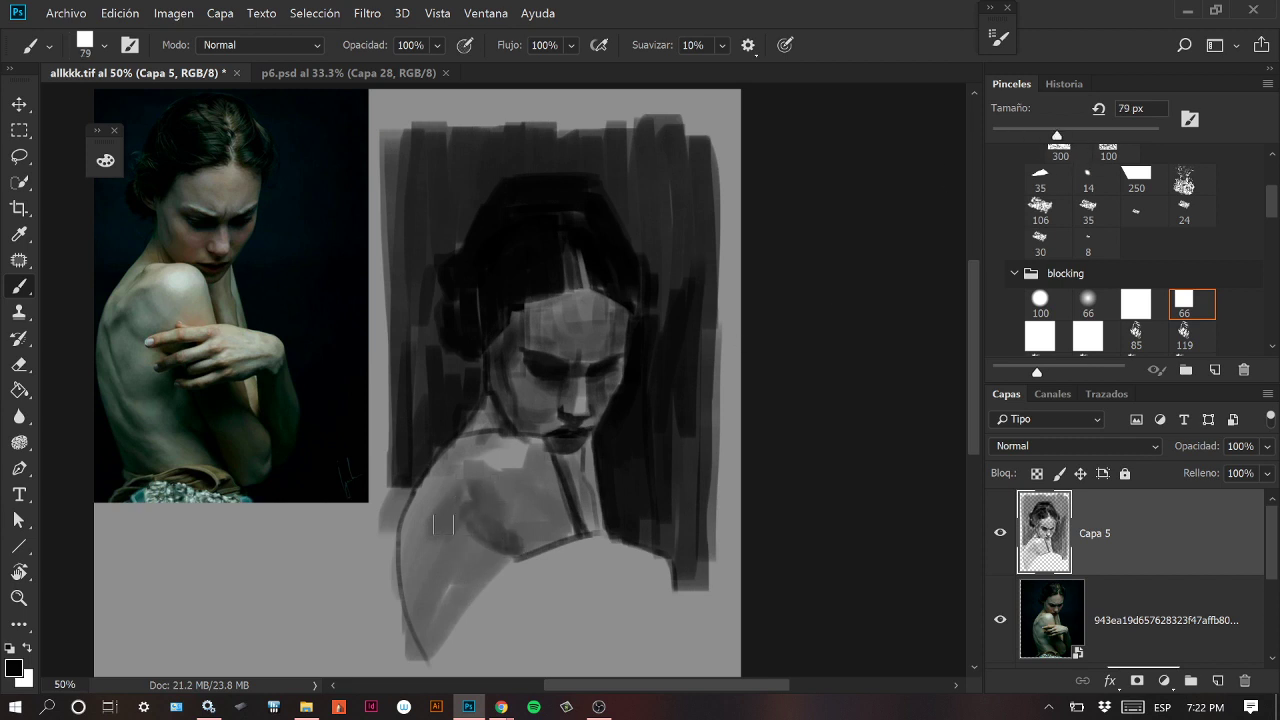
key("ctrl+z")
left_click_drag(1053, 135, 1037, 135)
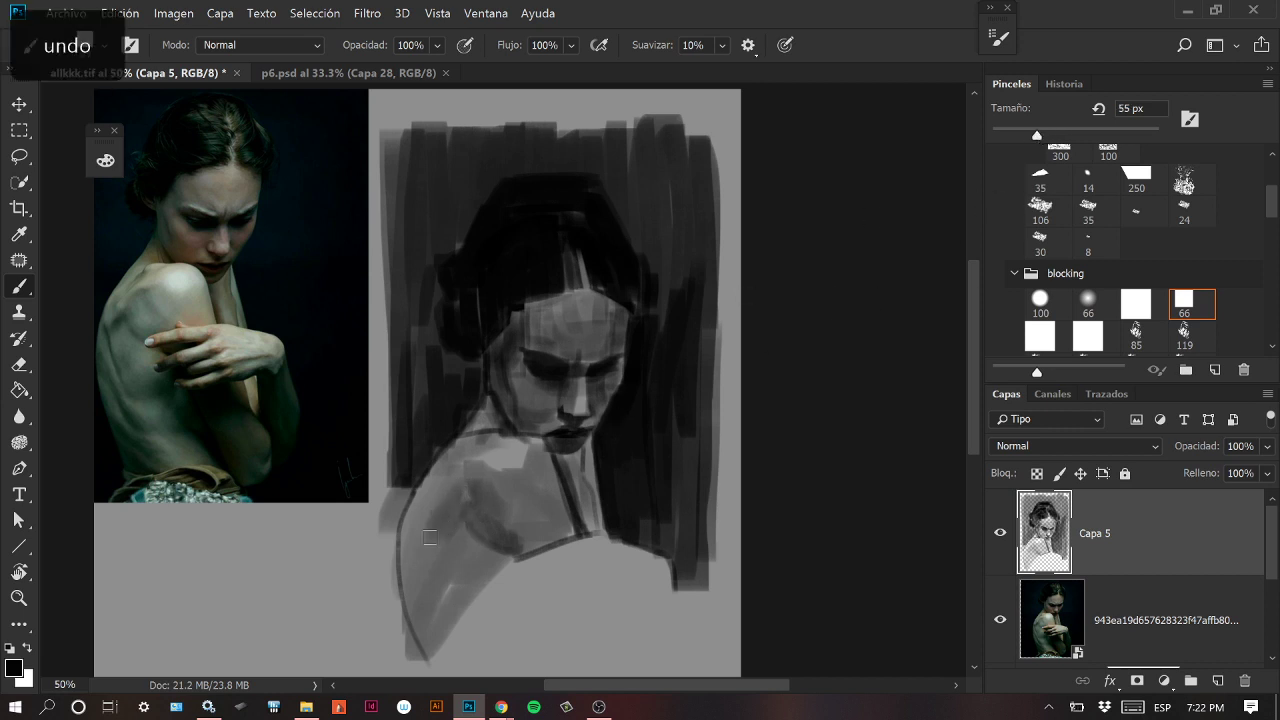
left_click_drag(1037, 135, 1022, 136)
left_click_drag(418, 518, 428, 602)
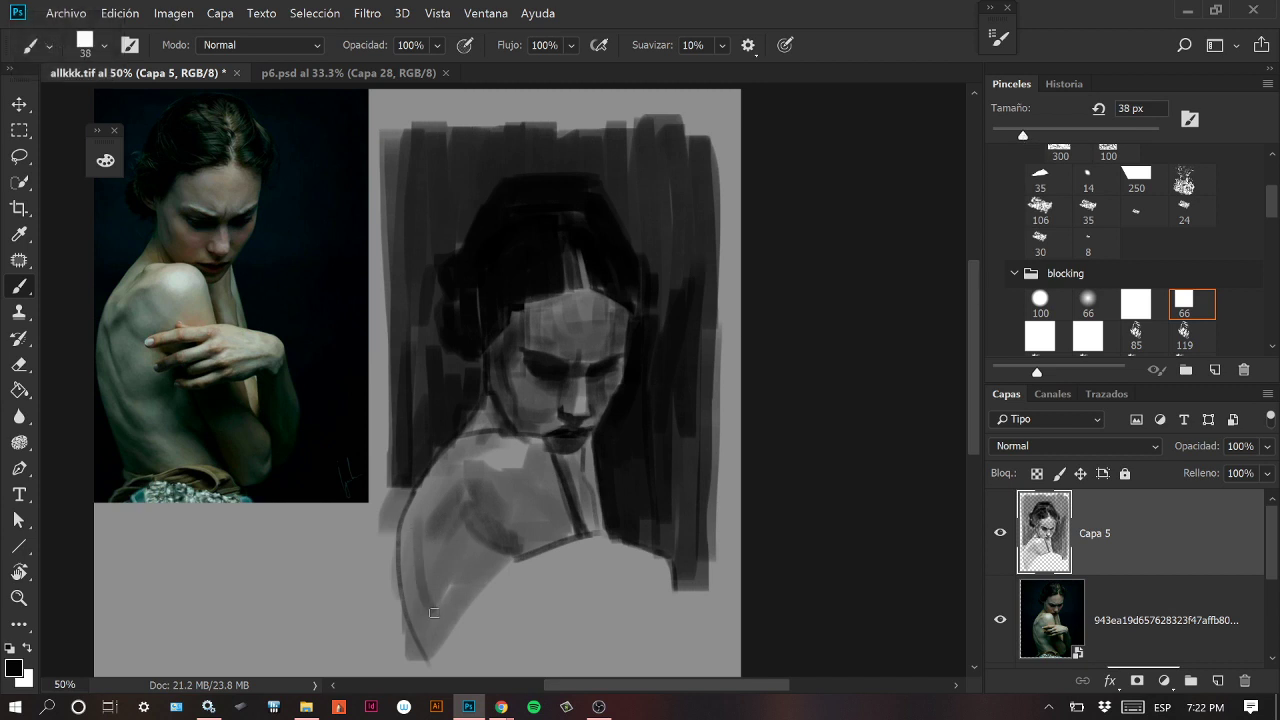
key("ctrl+z")
left_click_drag(417, 531, 432, 610)
key("ctrl+z")
left_click_drag(418, 528, 435, 613)
left_click_drag(1022, 134, 1016, 134)
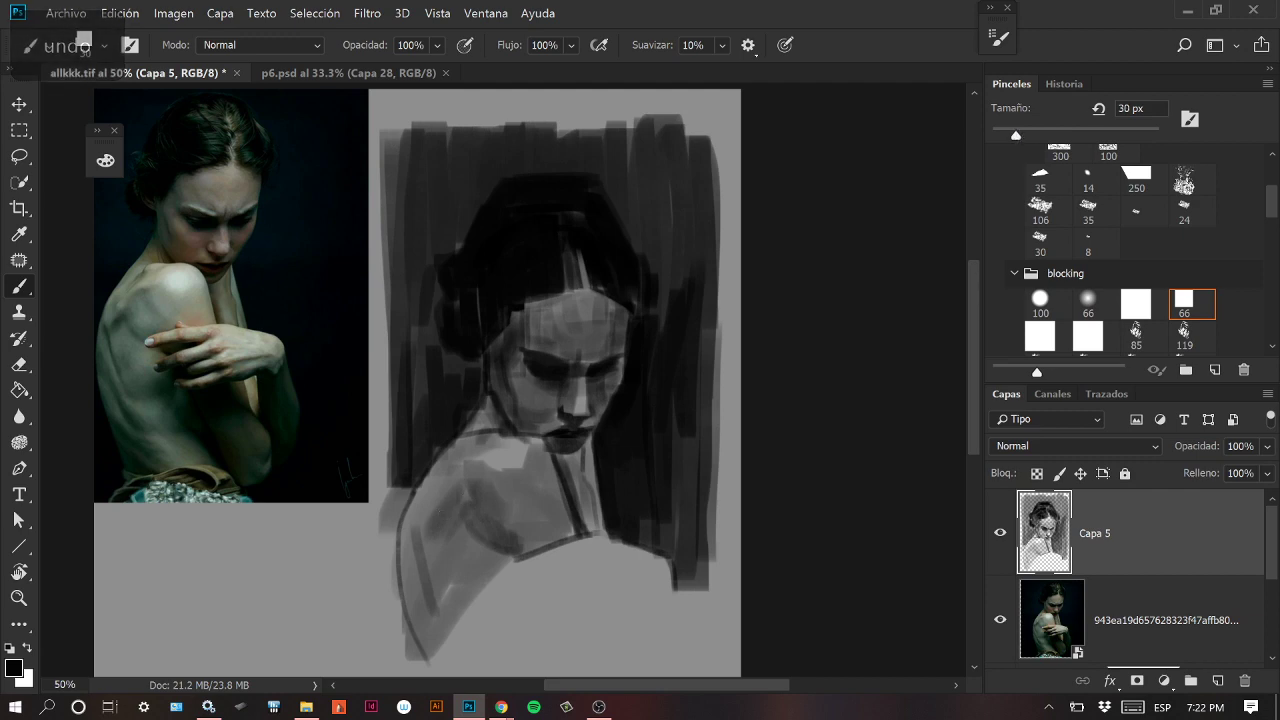
Switch to Chrome and open the Schoolism bookmark from the Ilustración/Dibujo folder in a new tab.
mouse_move(503, 712)
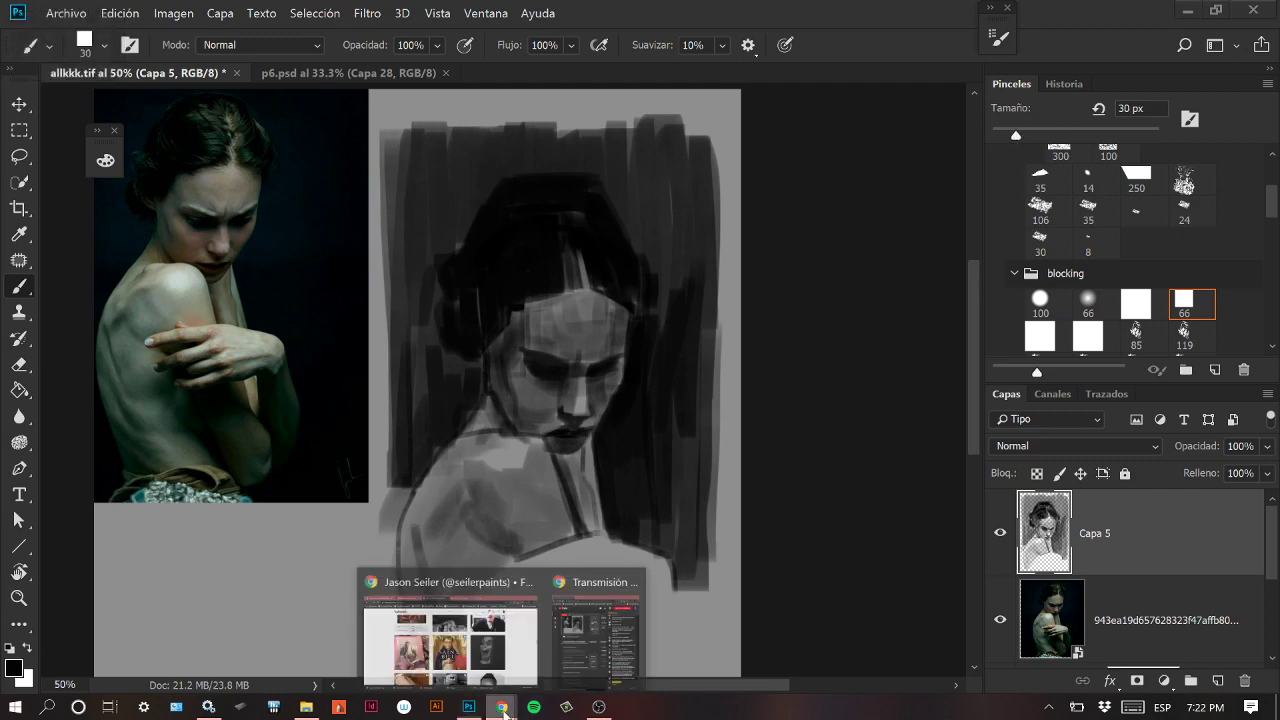
left_click(500, 654)
key("ctrl+t")
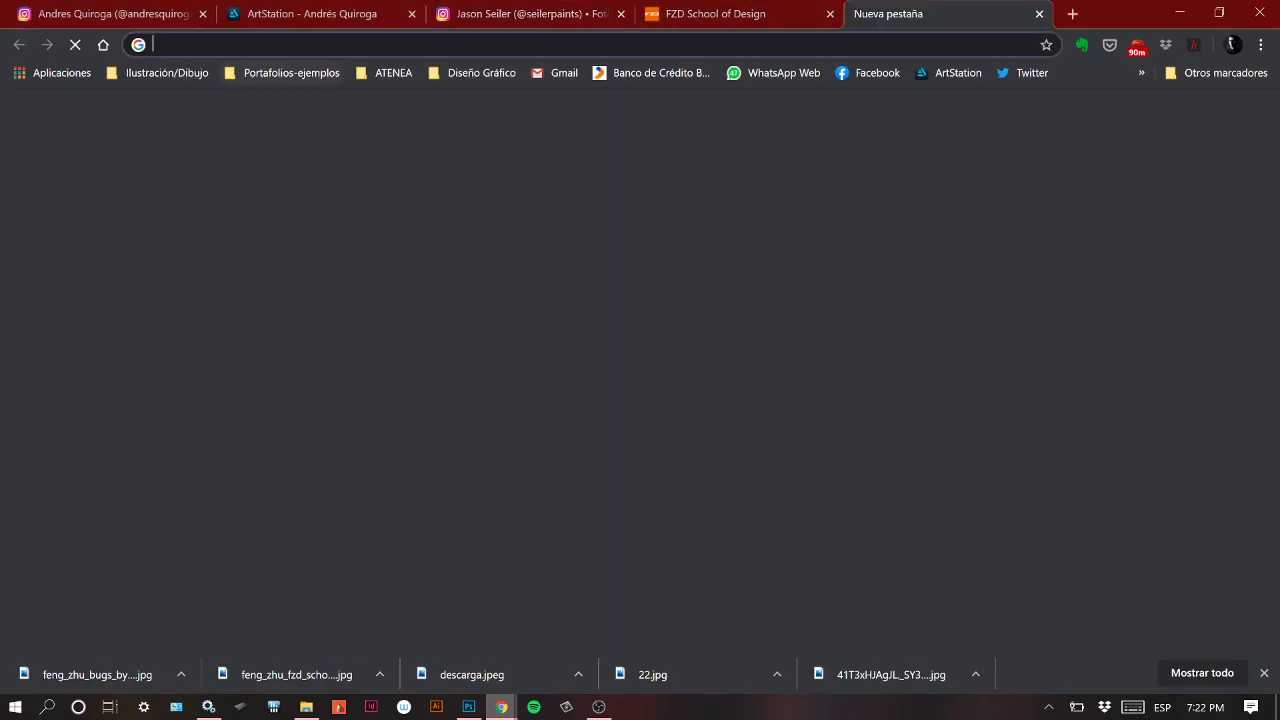
left_click(306, 77)
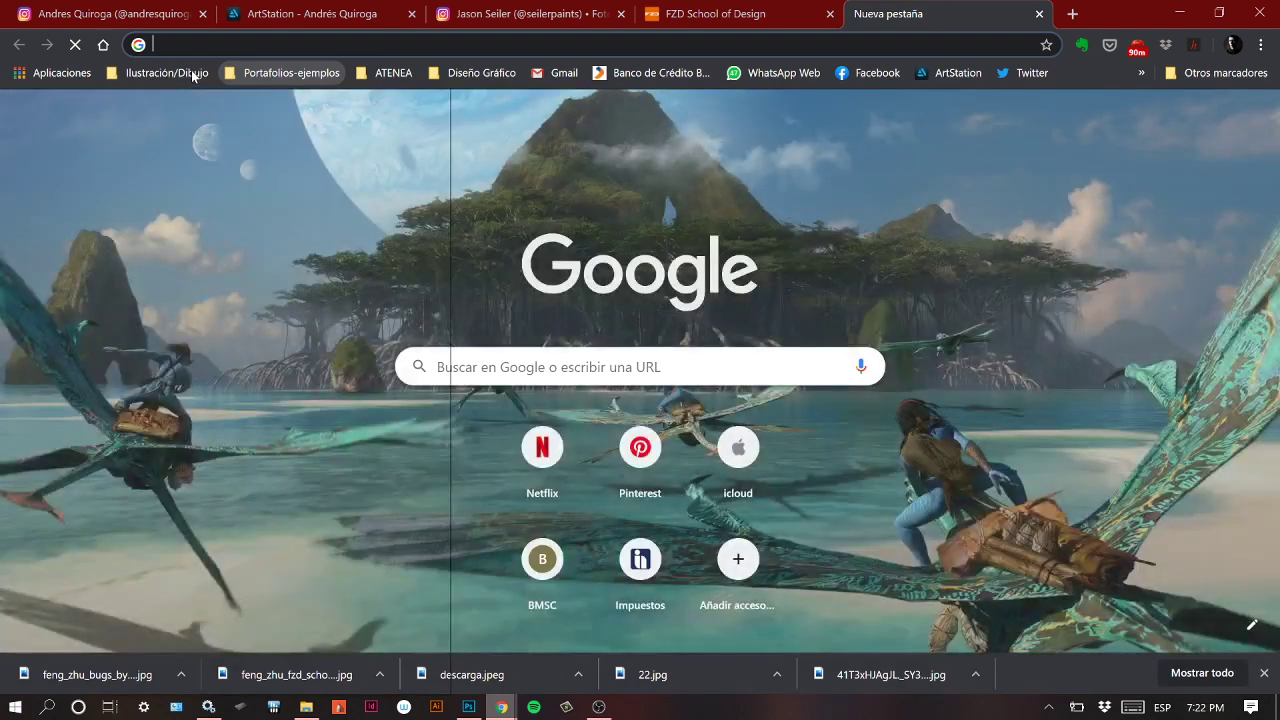
left_click(190, 73)
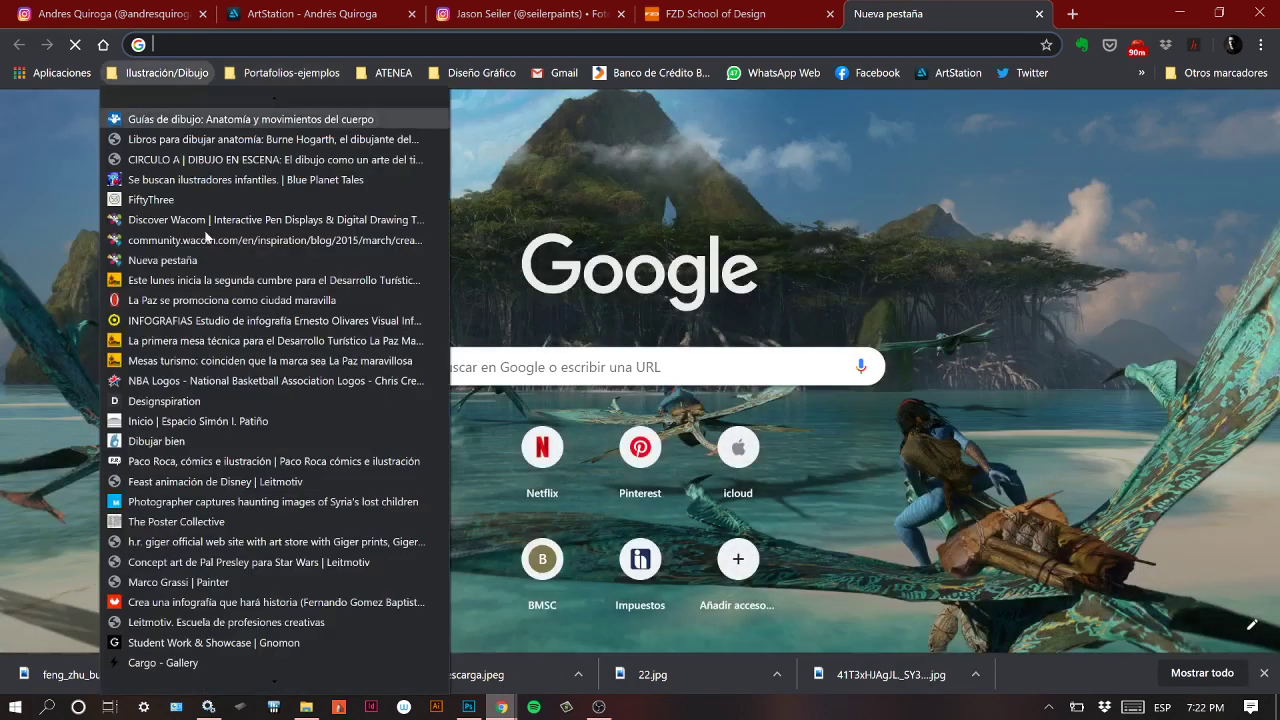
scroll(271, 660, "down", 3)
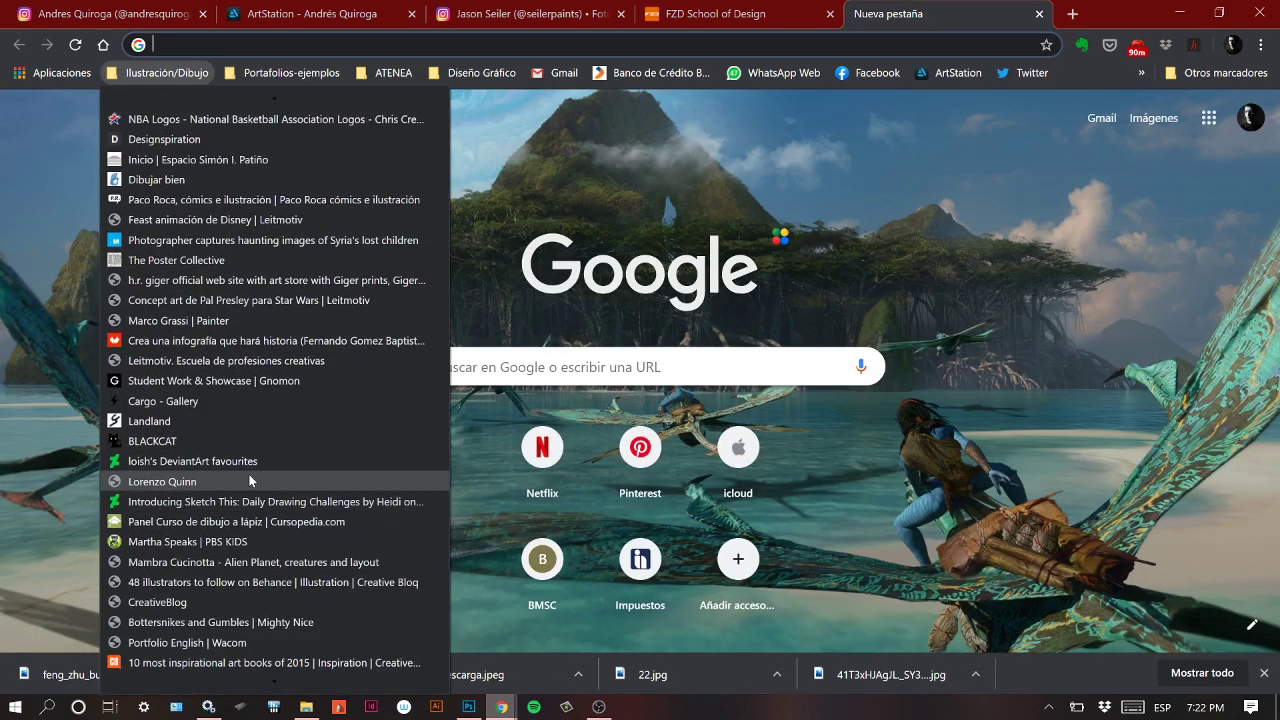
scroll(270, 530, "down", 5)
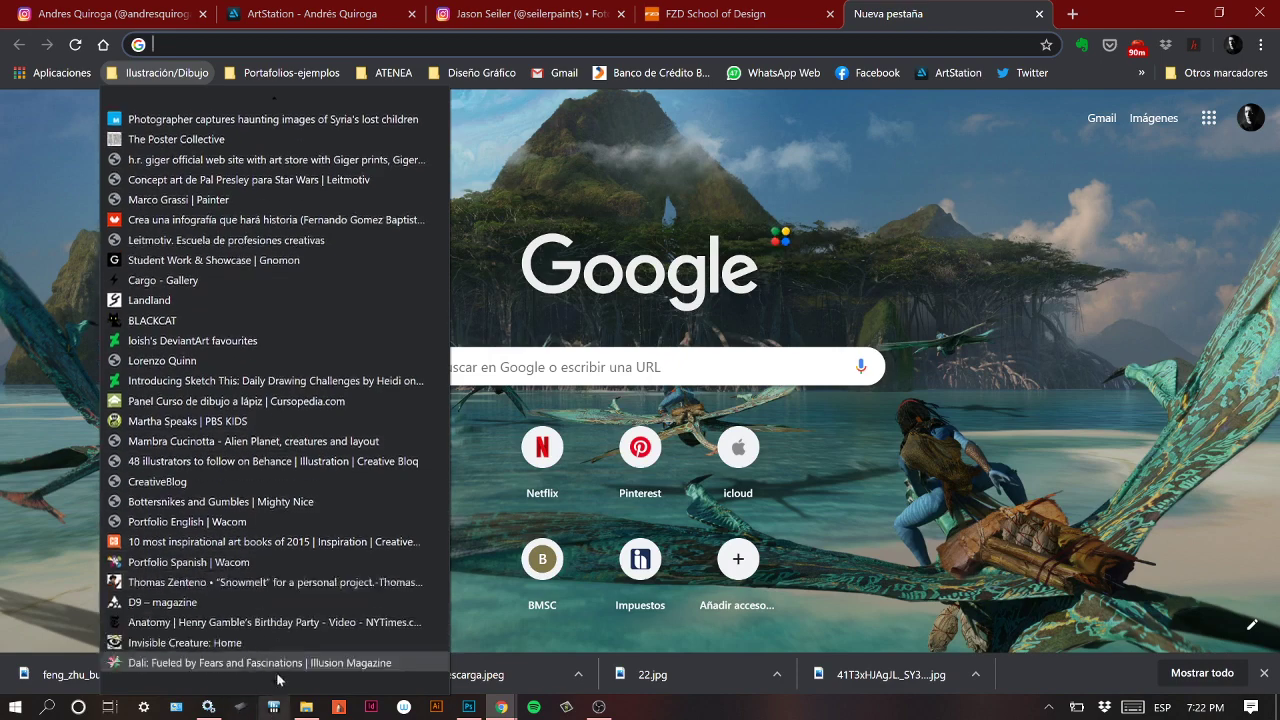
scroll(279, 665, "down", 3)
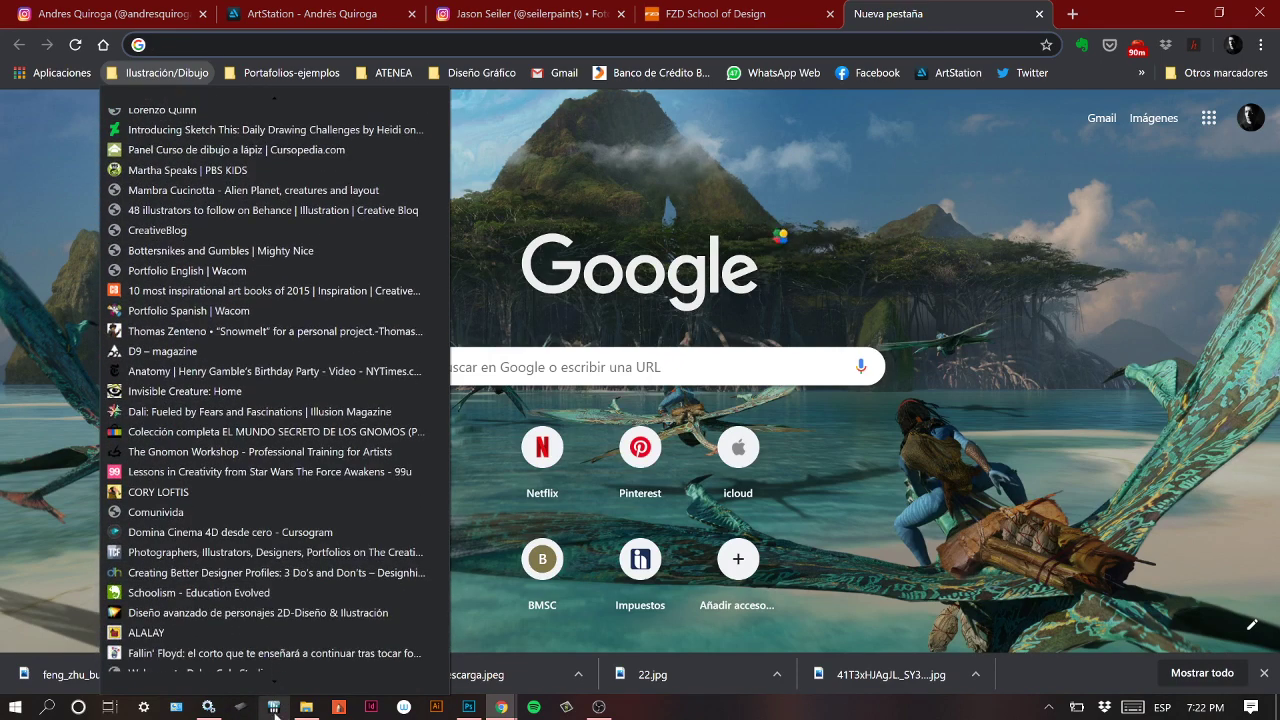
left_click(265, 584)
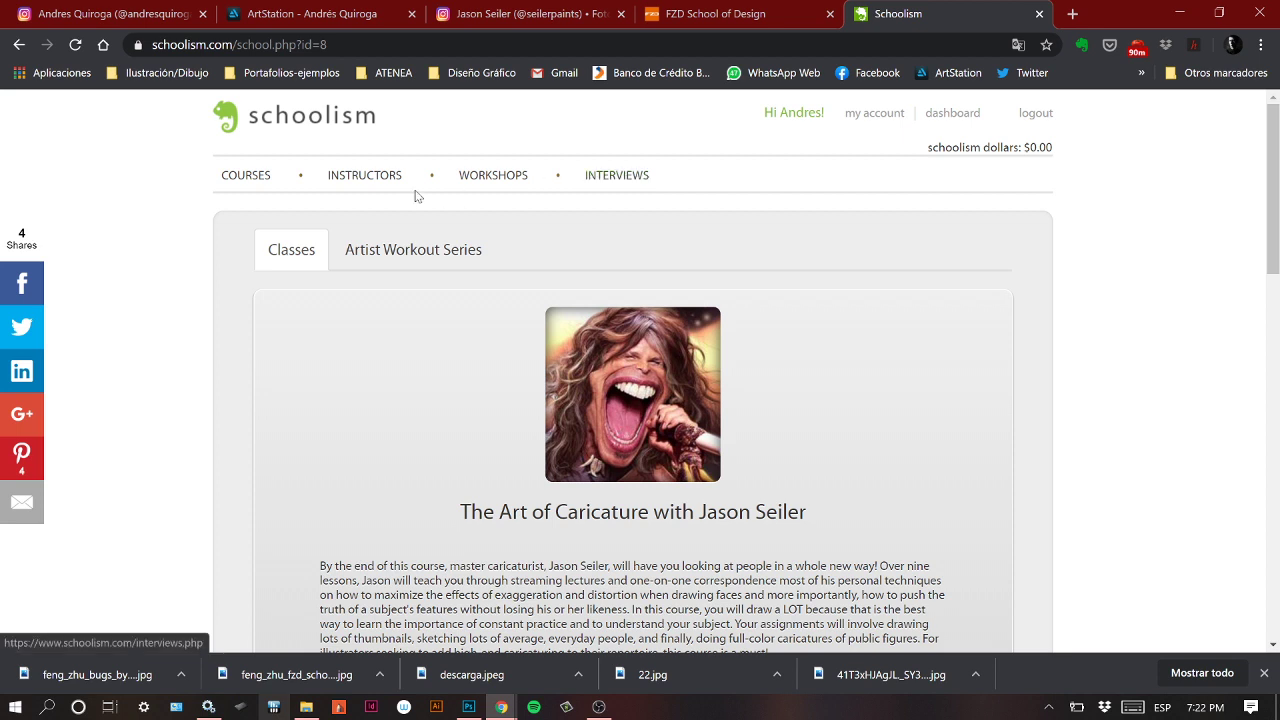
Open Schoolism's course catalogue and look through the available classes and their instructors.
left_click(247, 178)
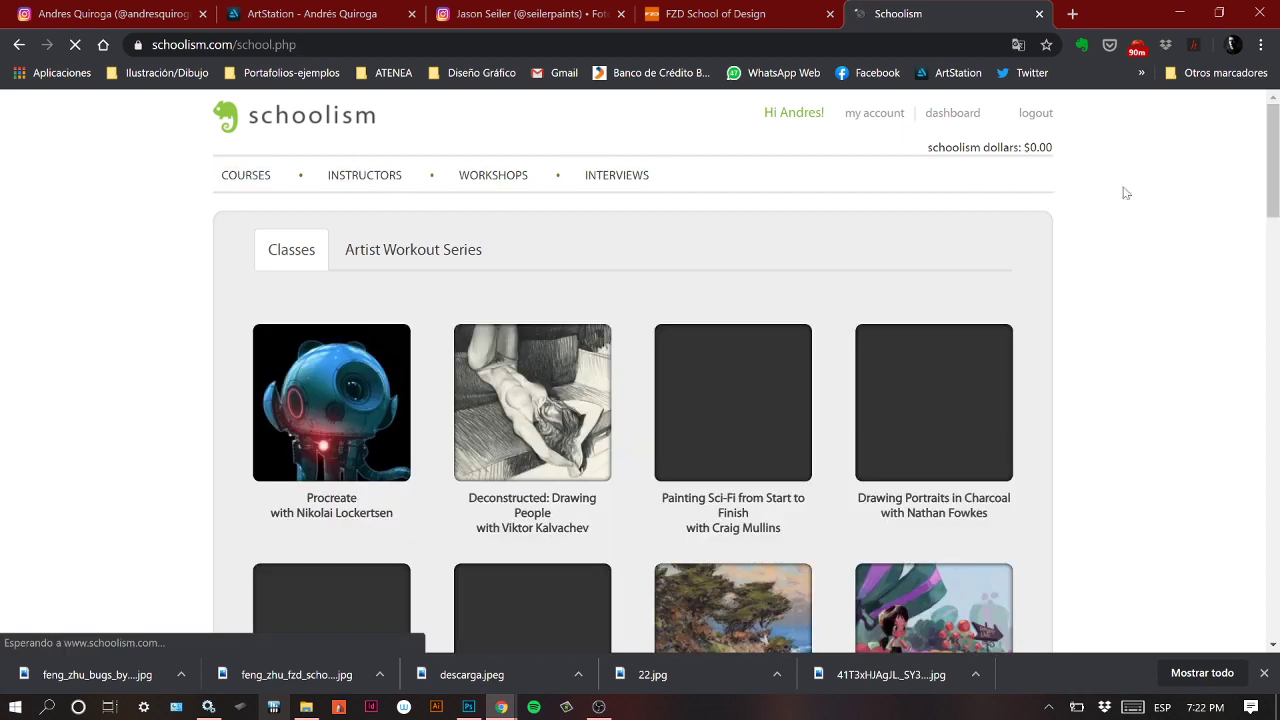
scroll(1085, 352, "down", 1)
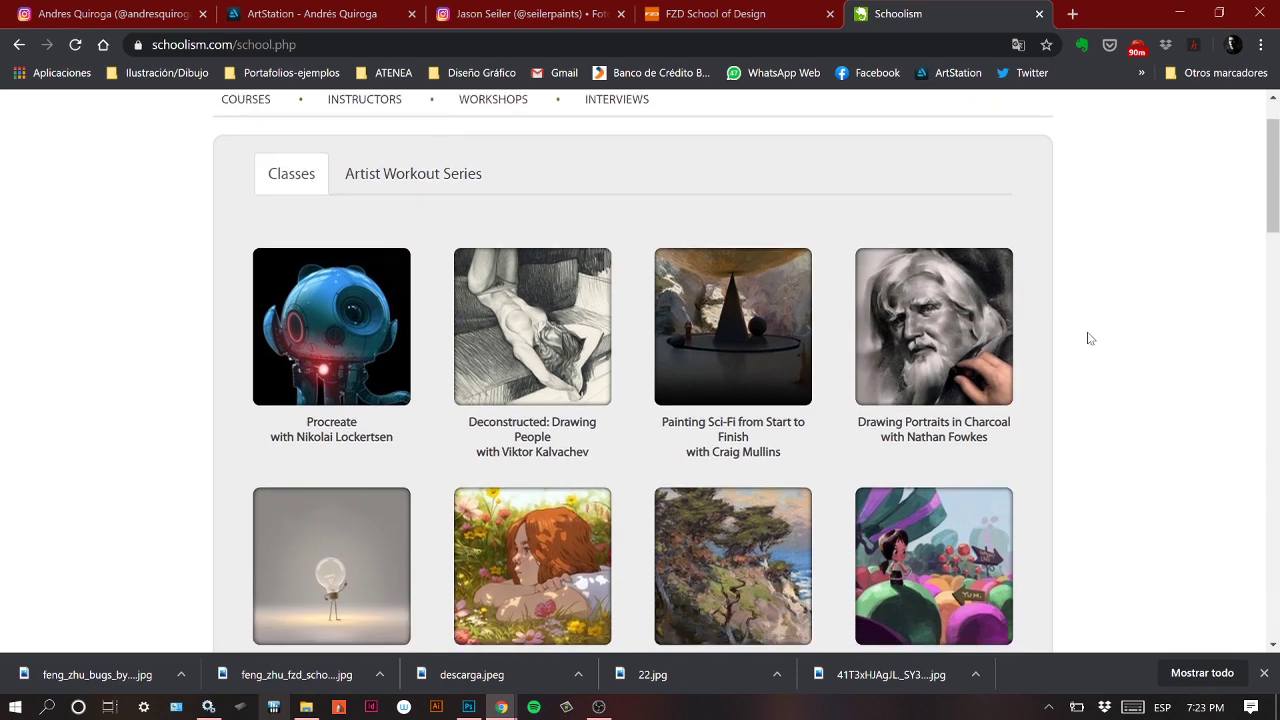
scroll(1091, 342, "down", 2)
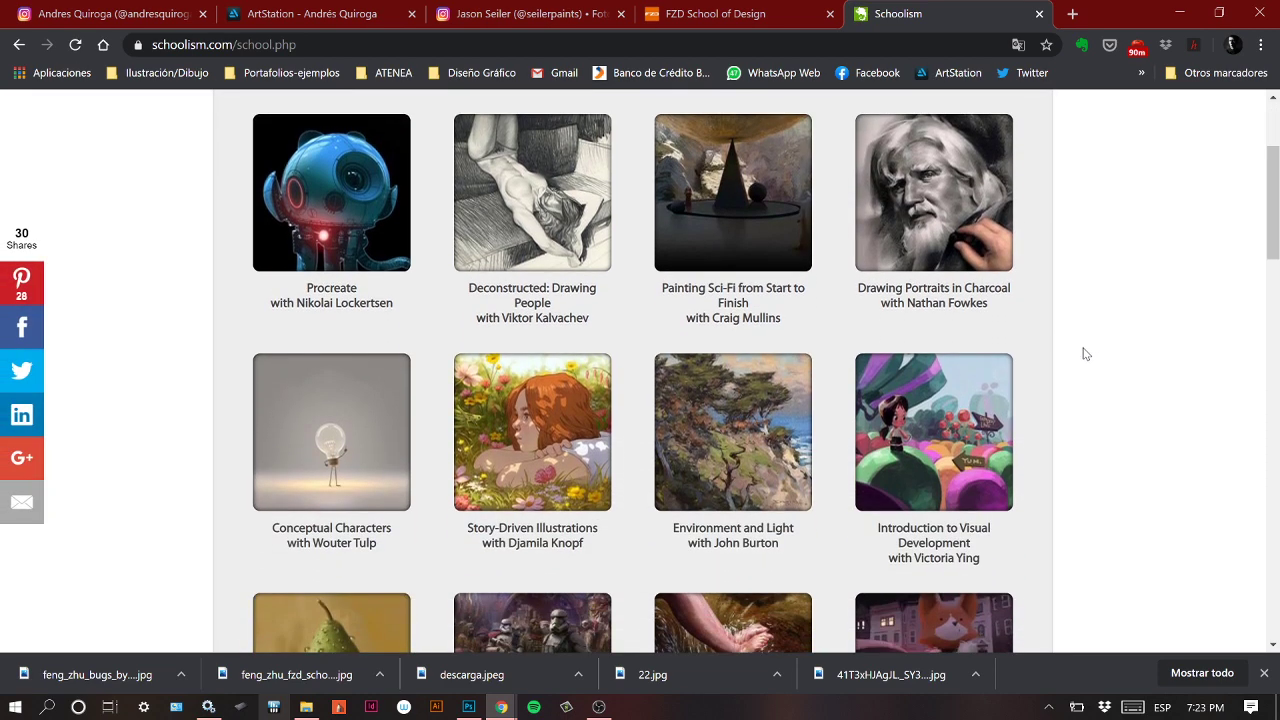
scroll(1086, 360, "down", 6)
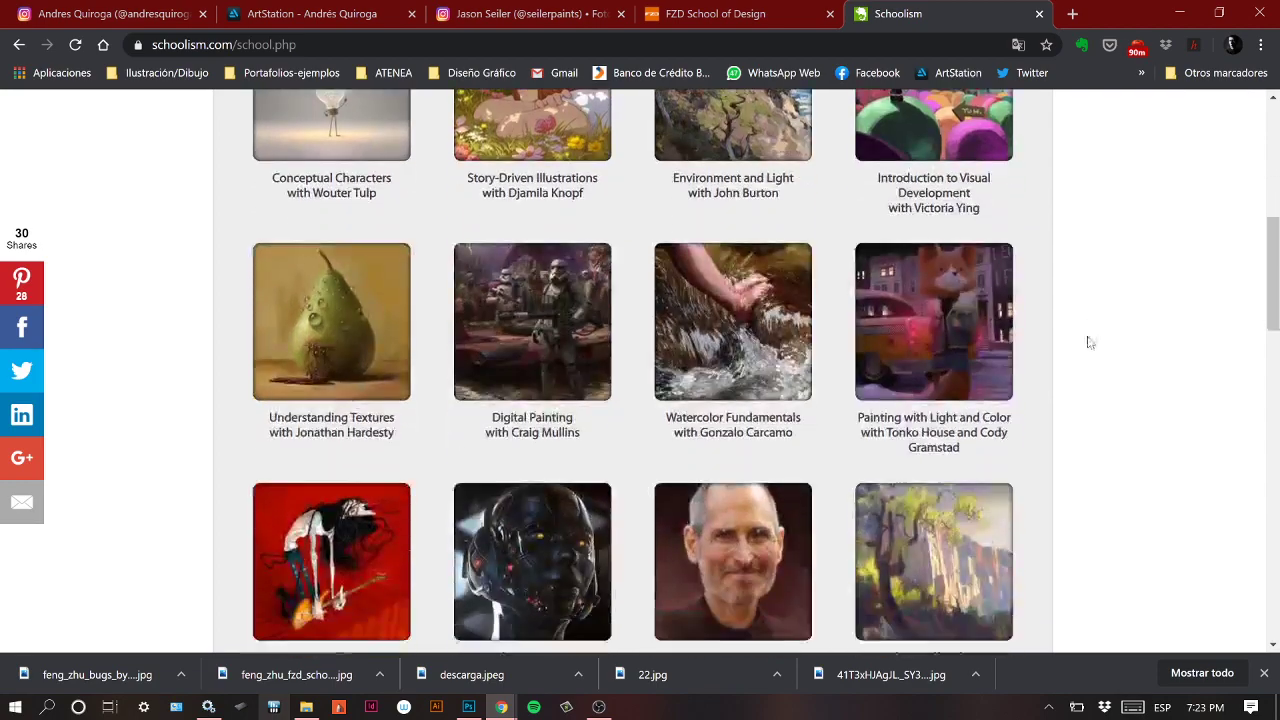
scroll(1086, 350, "down", 8)
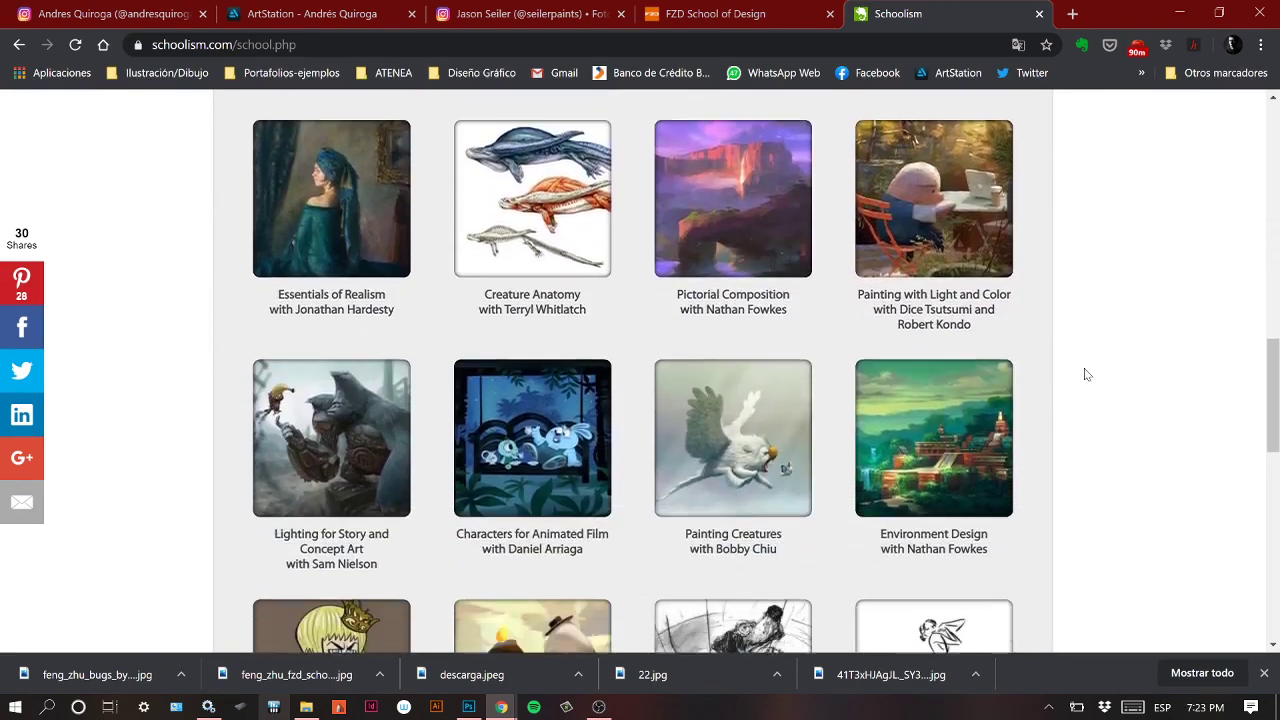
scroll(1086, 350, "down", 5)
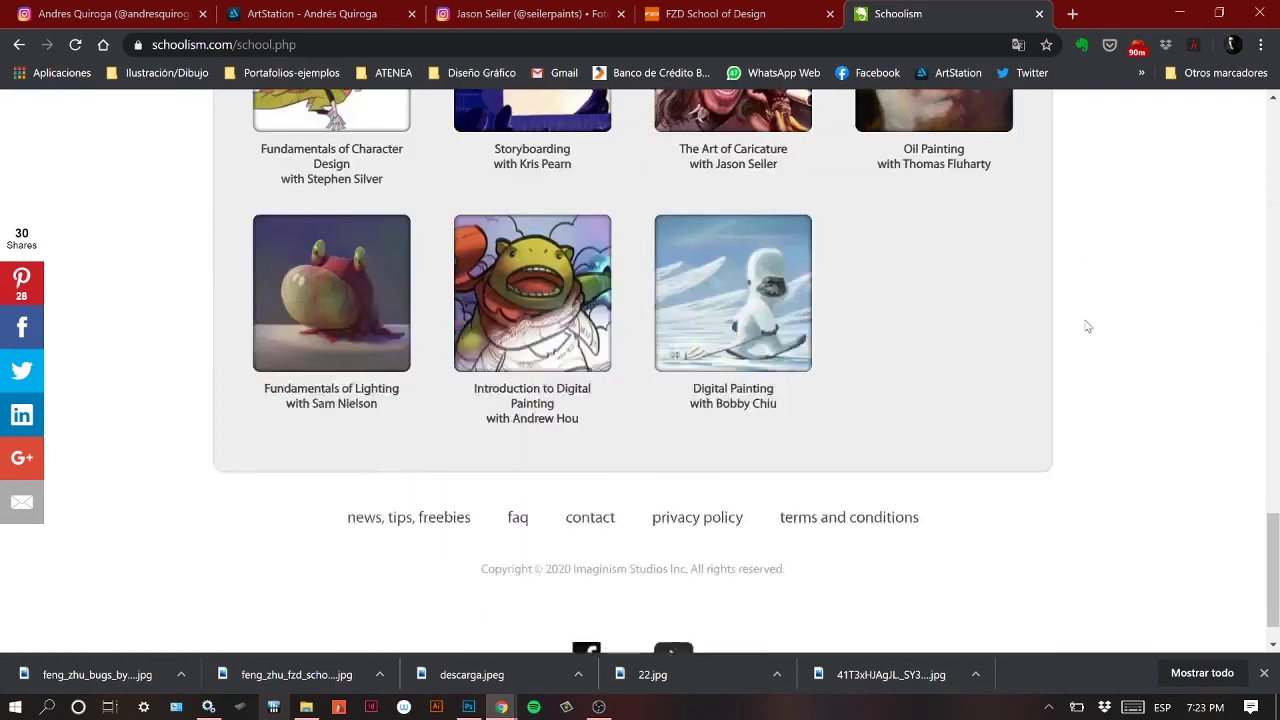
scroll(1100, 285, "up", 14)
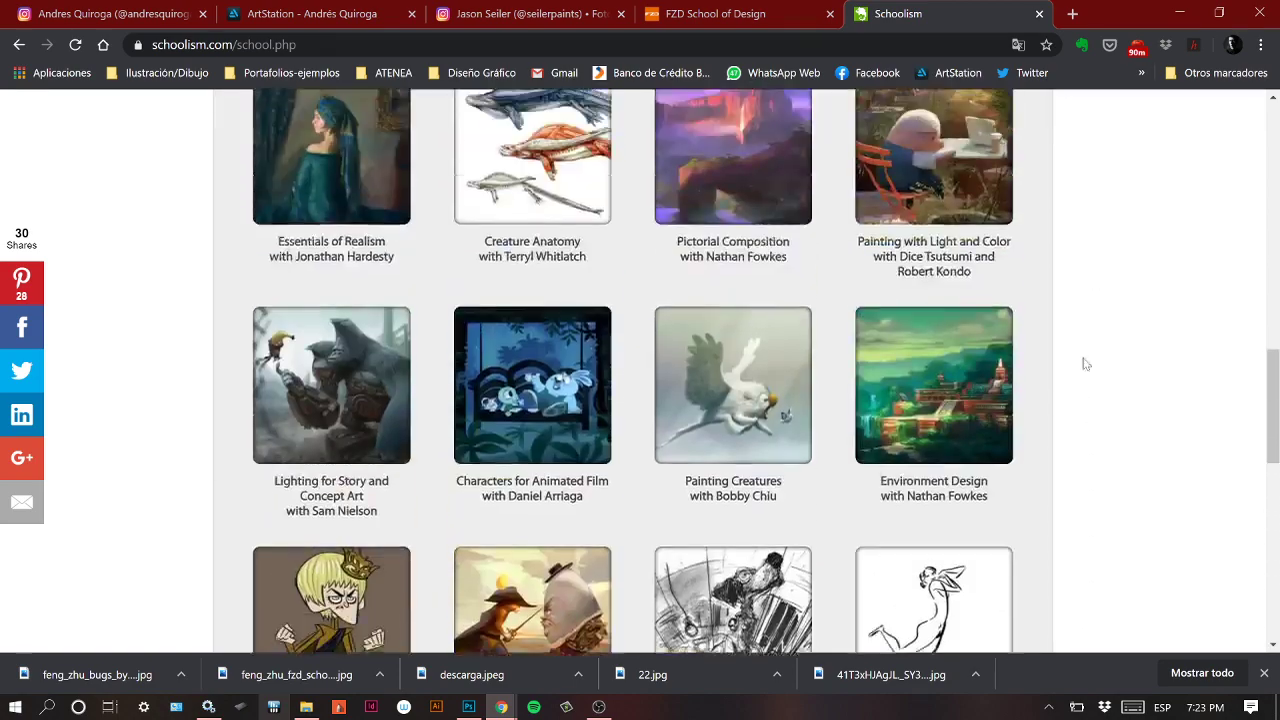
scroll(1084, 301, "up", 5)
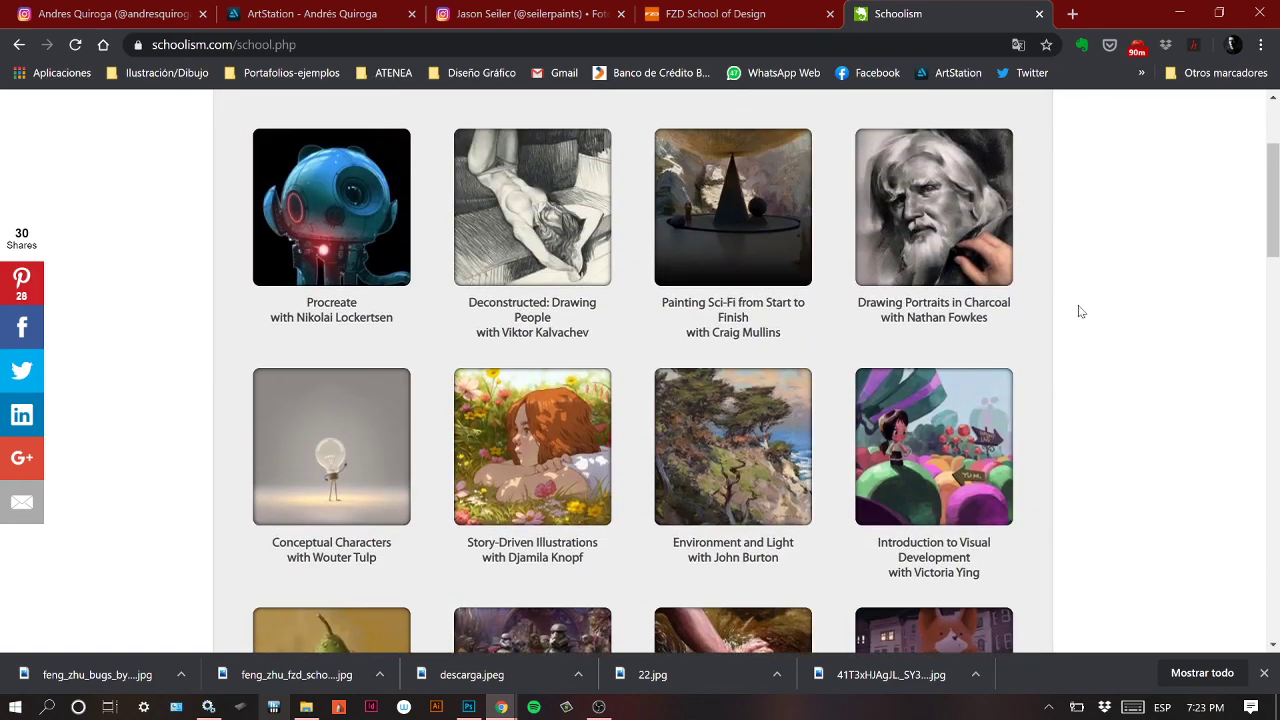
scroll(1072, 345, "up", 2)
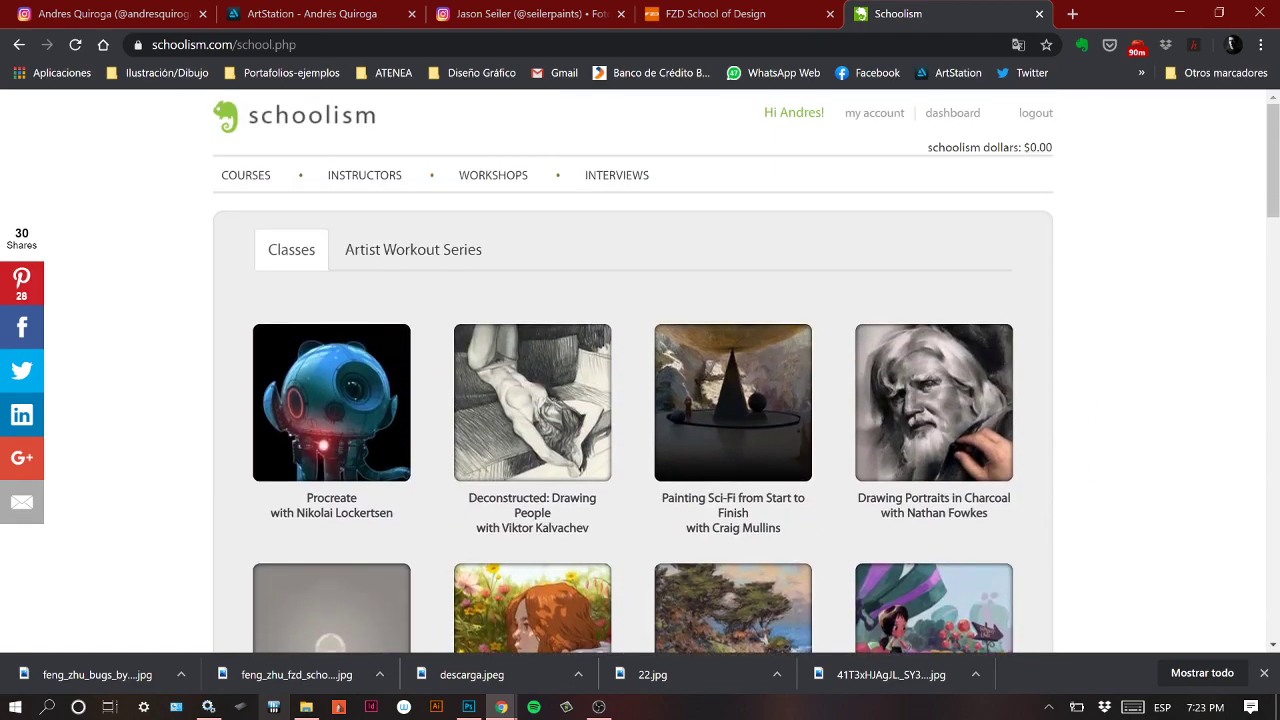
scroll(1072, 345, "down", 8)
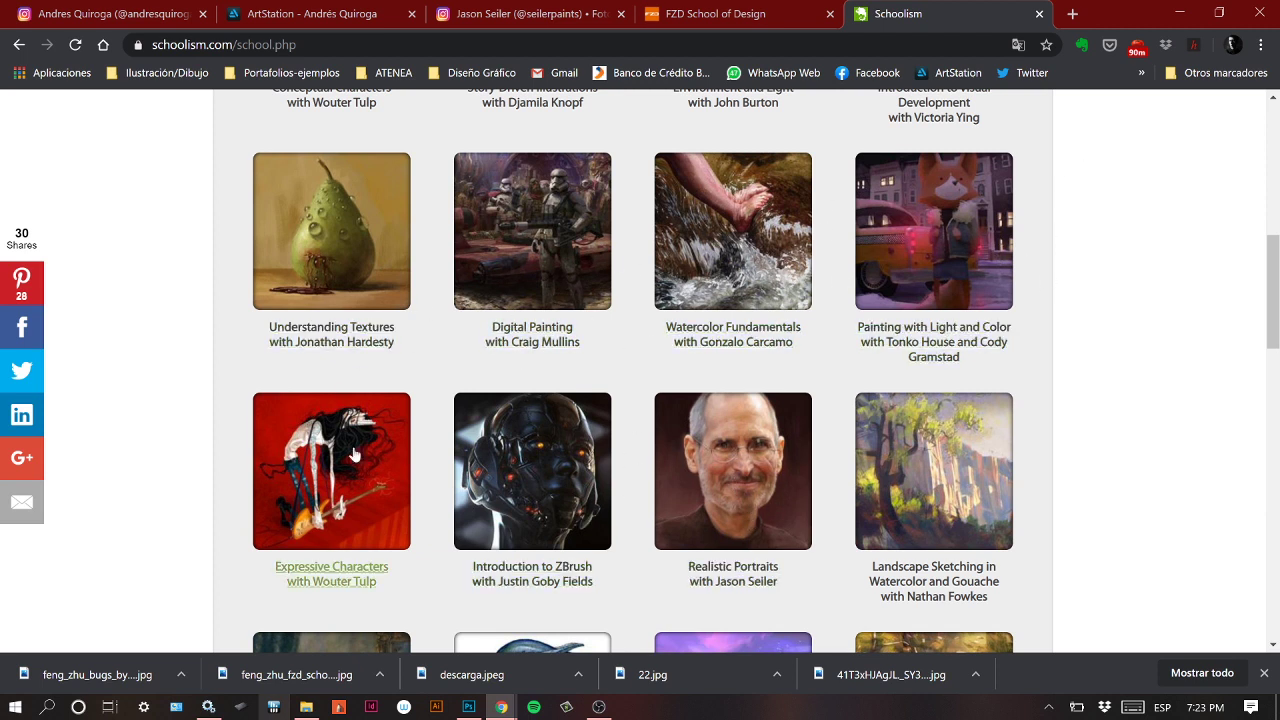
Switch back to Photoshop and refine the gray shading around the brow with the square brush reduced to 15 px.
mouse_move(468, 706)
left_click(497, 660)
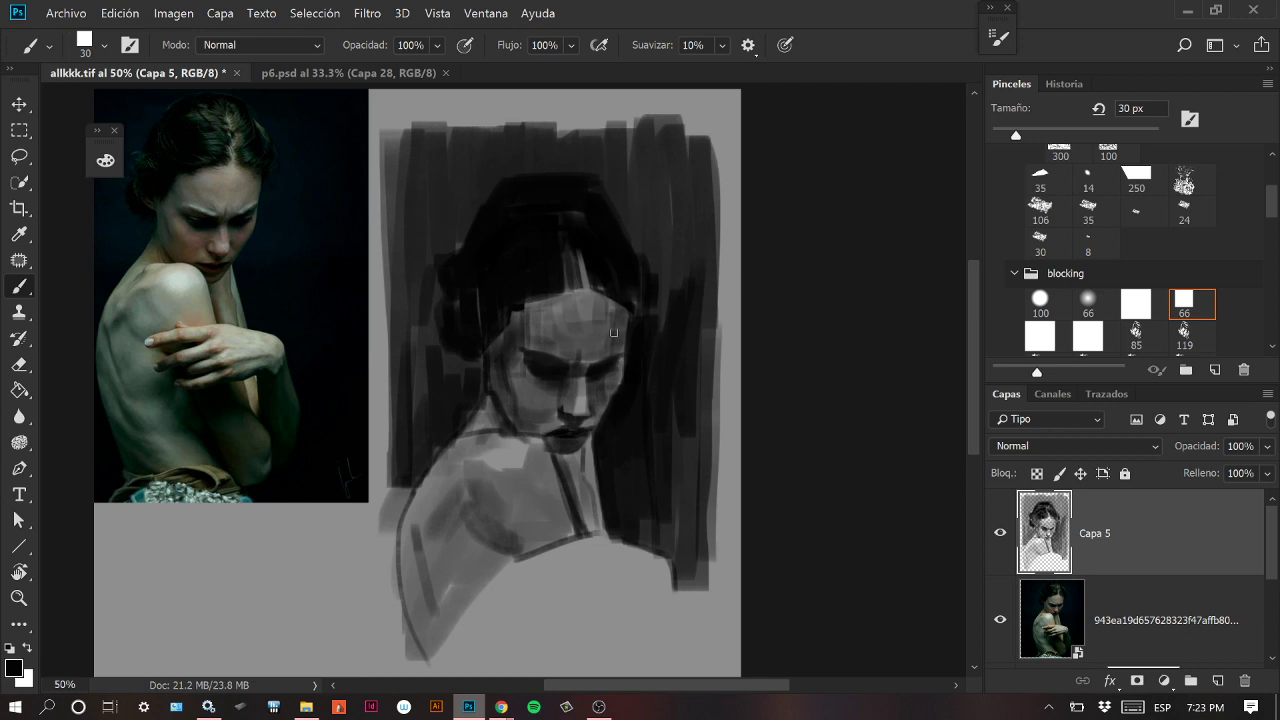
left_click(722, 299, "alt")
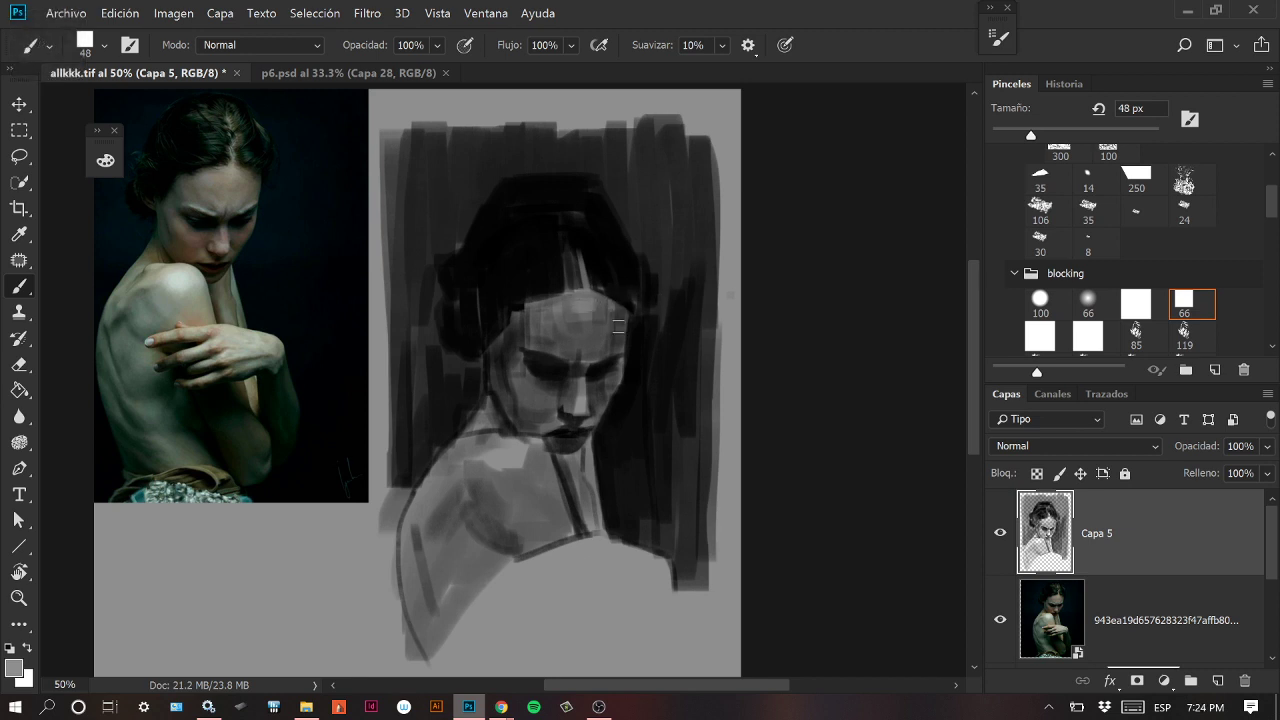
key("bracketleft")
key("bracketleft")
key("bracketleft")
key("bracketleft")
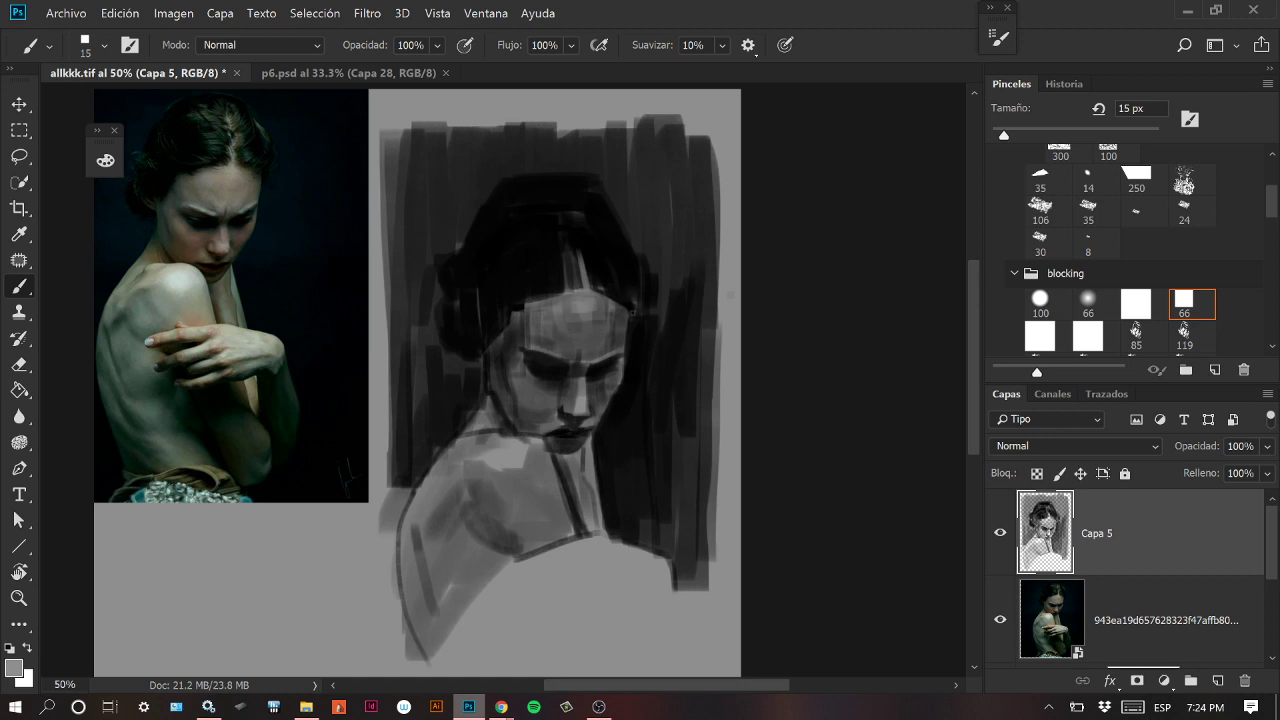
Sample the eye socket's dark tone and shade beneath the lower lip with the square brush at 31 px, undoing the last stroke.
left_click(557, 370, "alt")
key("bracketright")
key("bracketright")
key("bracketright")
key("bracketright")
key("bracketright")
key("bracketright")
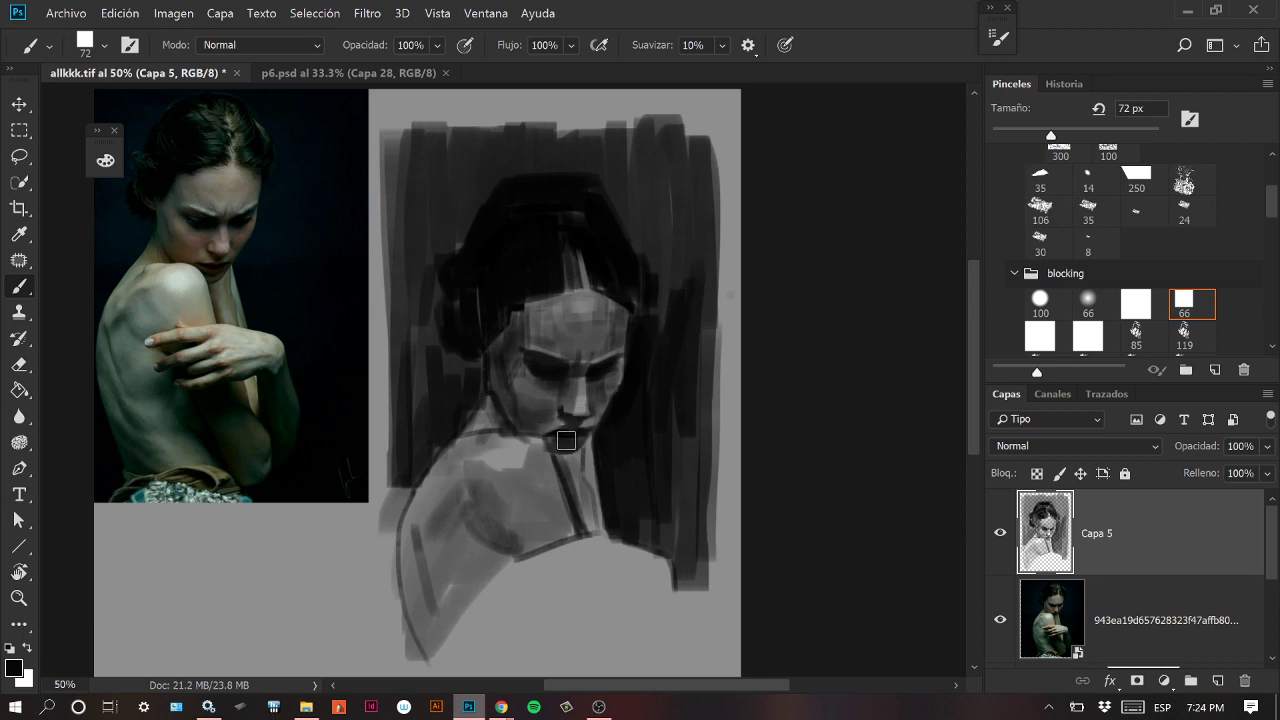
key("bracketleft")
key("bracketleft")
key("bracketleft")
key("bracketleft")
key("alt")
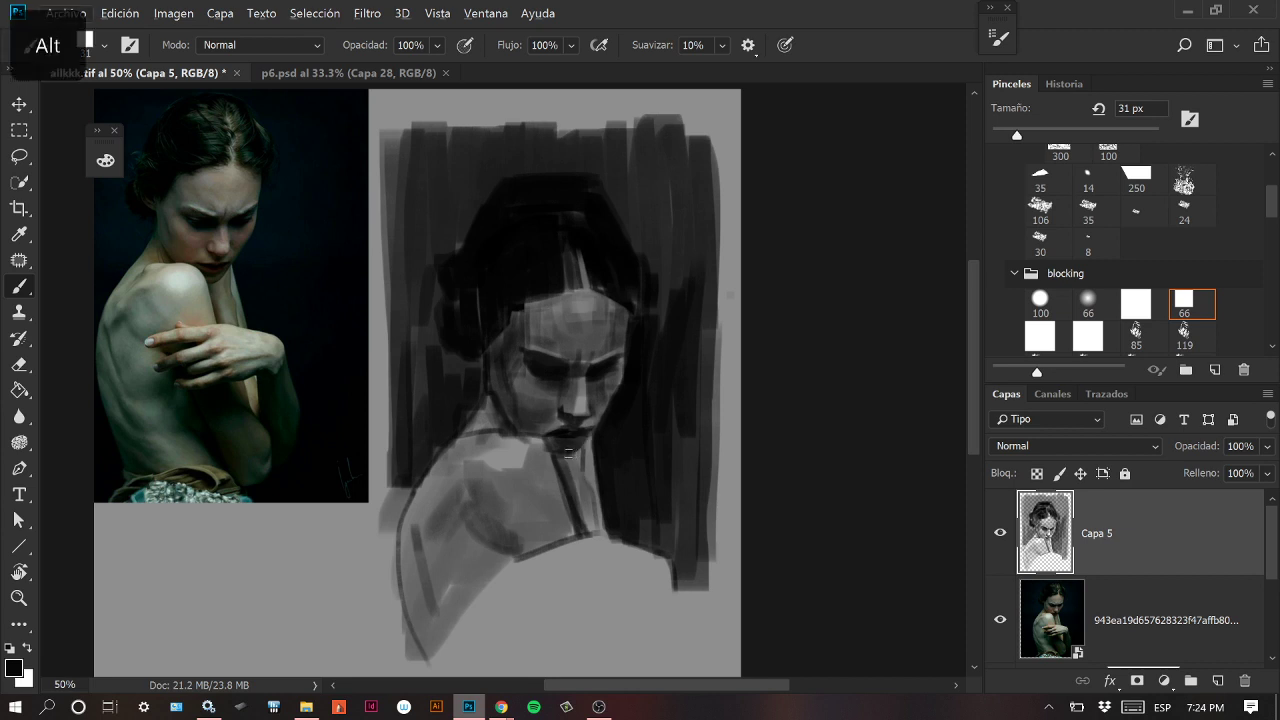
key("ctrl+z")
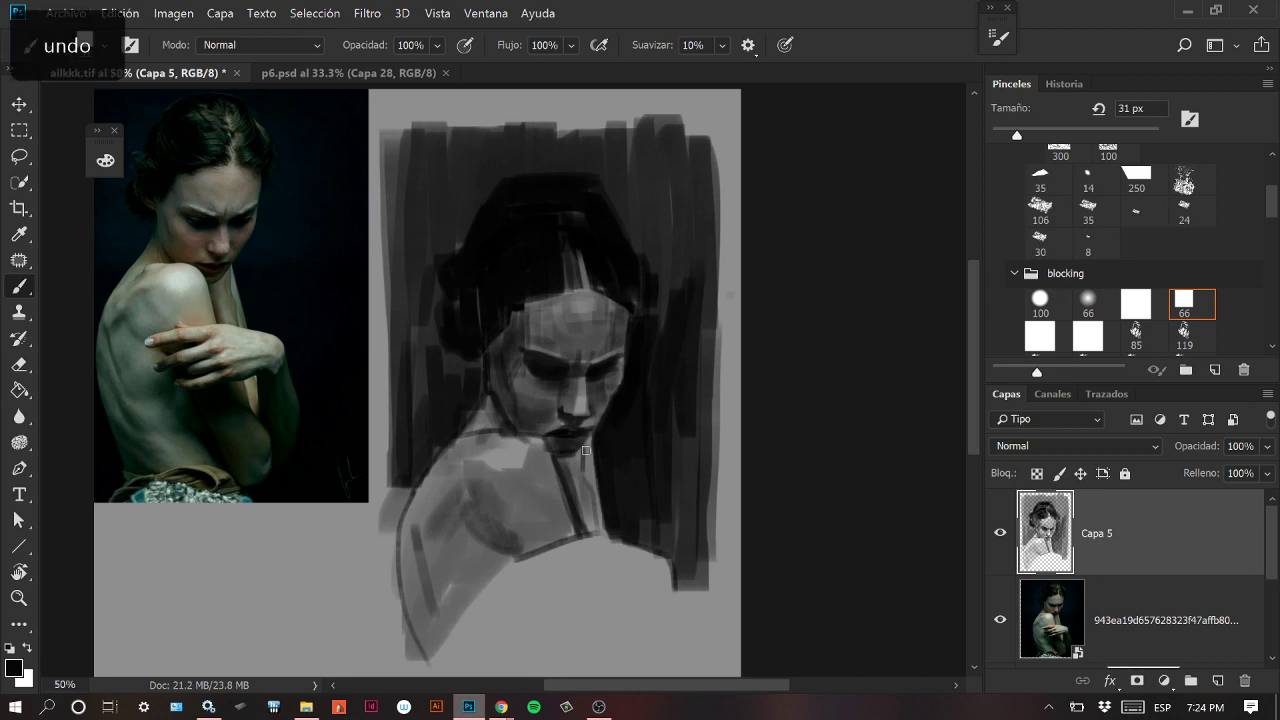
Touch up the mouth and the area between the eyebrows with sampled grays, reducing the square brush to 15 px.
key("bracketleft")
key("bracketleft")
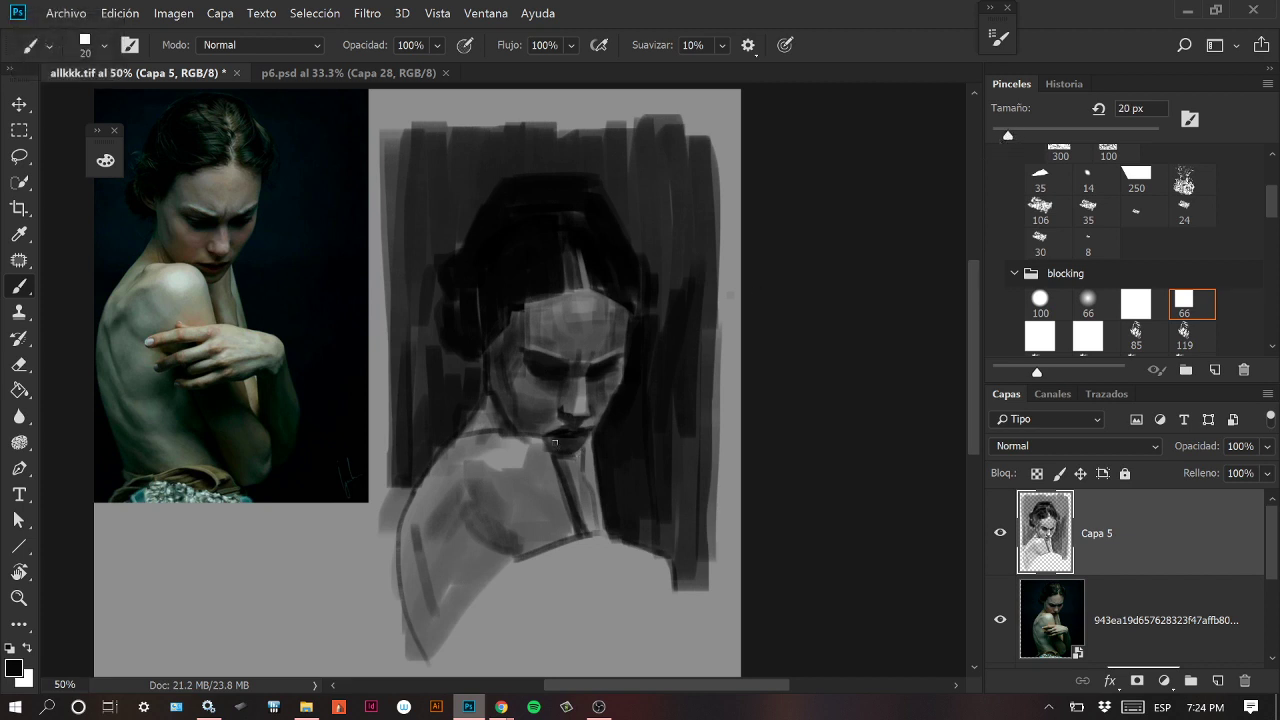
key("ctrl+z")
key("bracketleft")
left_click(581, 342, "alt")
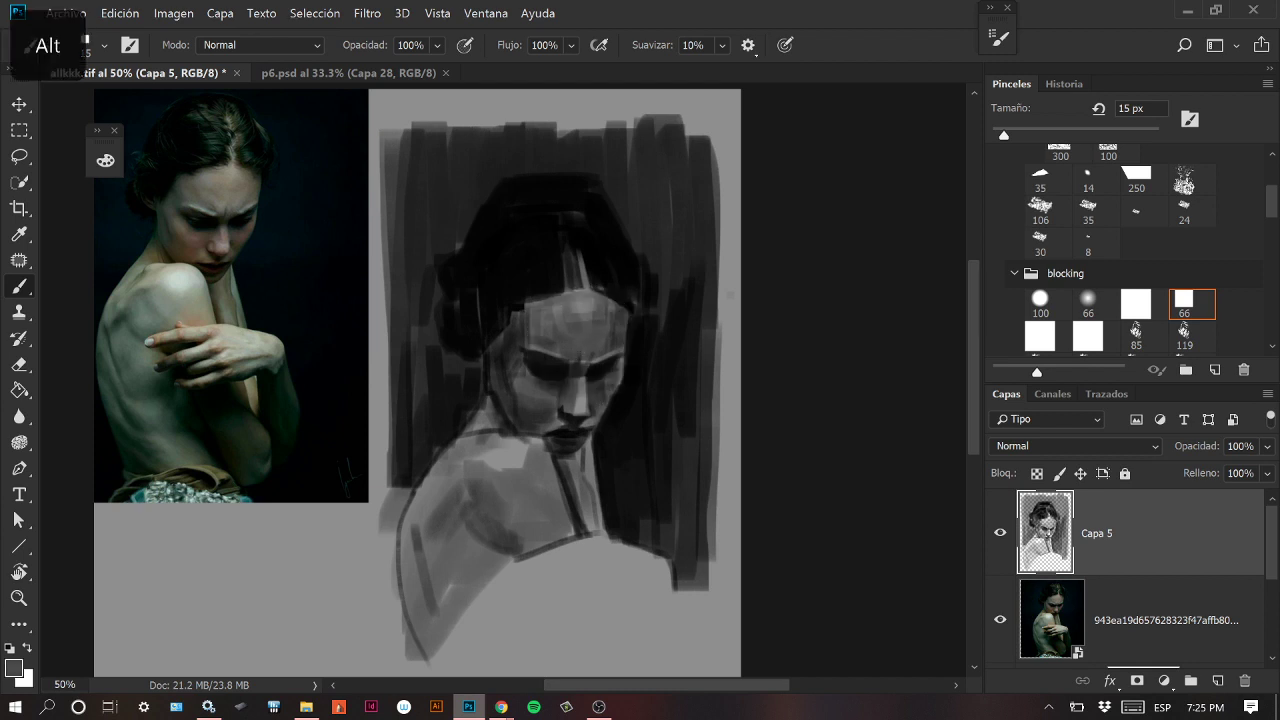
left_click(591, 350, "alt")
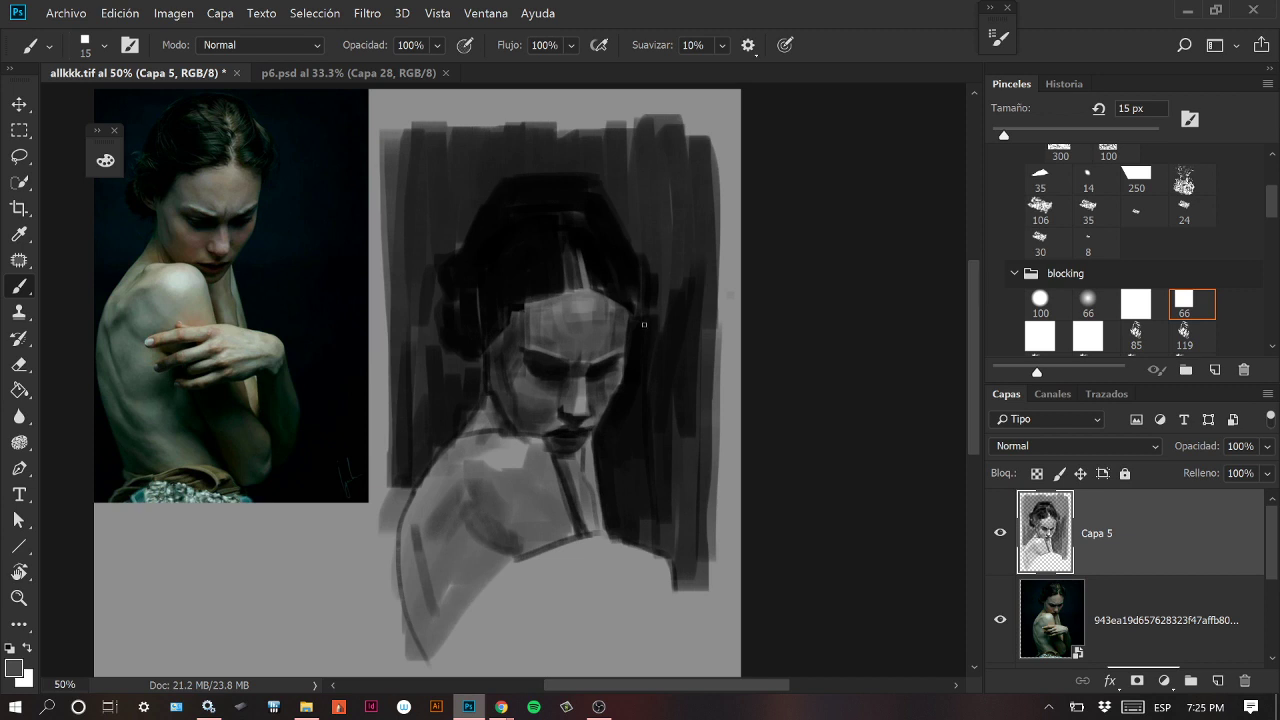
Darken the edge beside the neck and the neck shadow with sampled dark tones, enlarging the square brush to 42 px.
left_click(656, 381, "alt")
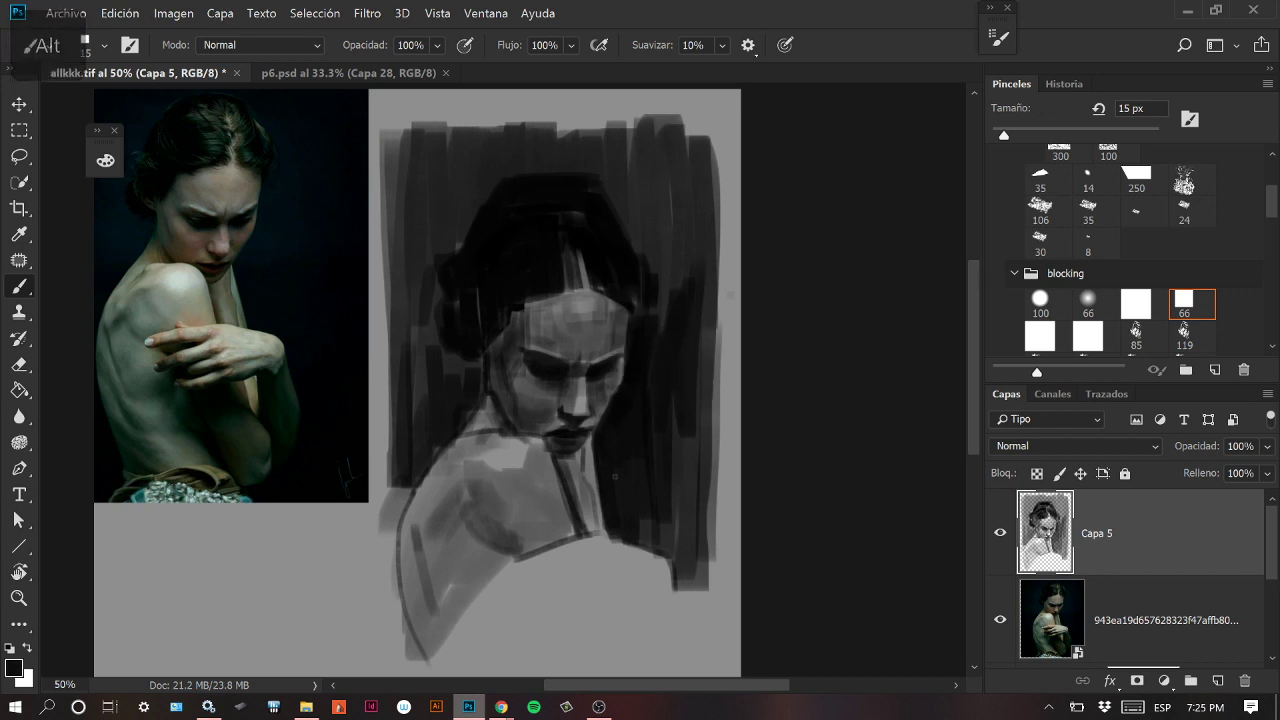
left_click(575, 434, "alt")
key("bracketright")
key("bracketright")
key("bracketright")
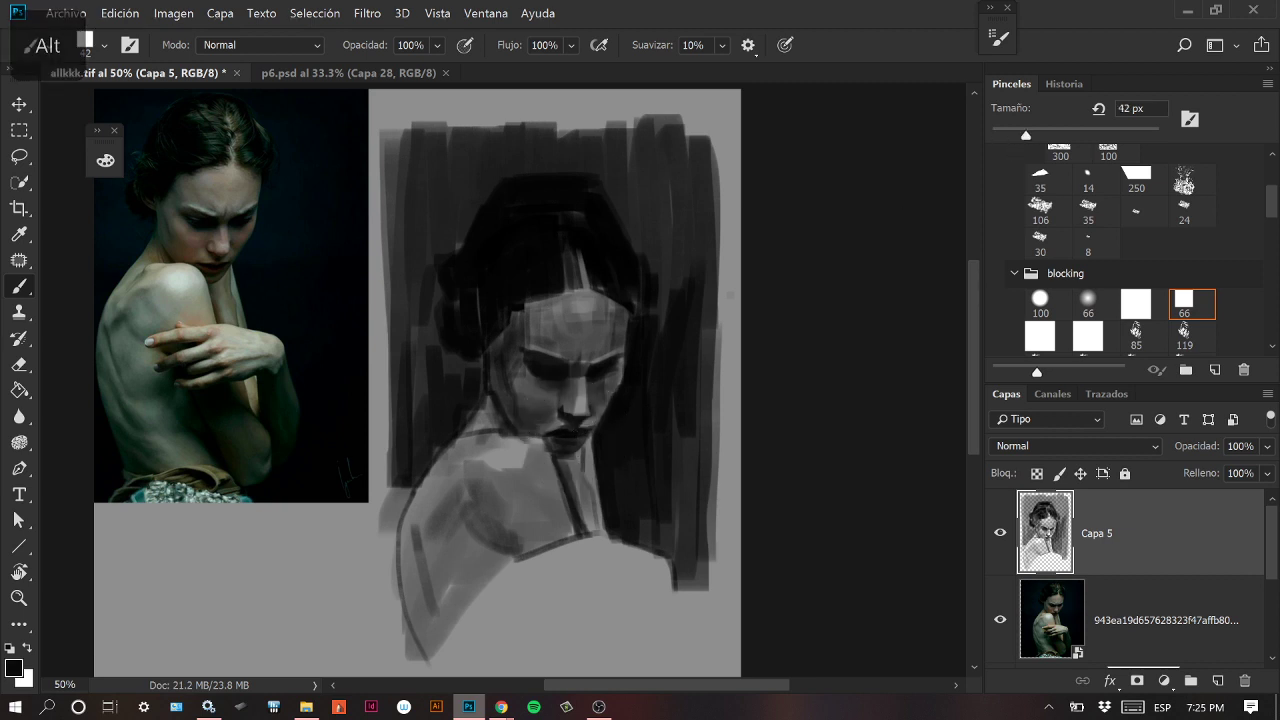
mouse_move(572, 479)
left_mouse_down()
mouse_move(584, 522)
mouse_move(580, 508)
left_mouse_up()
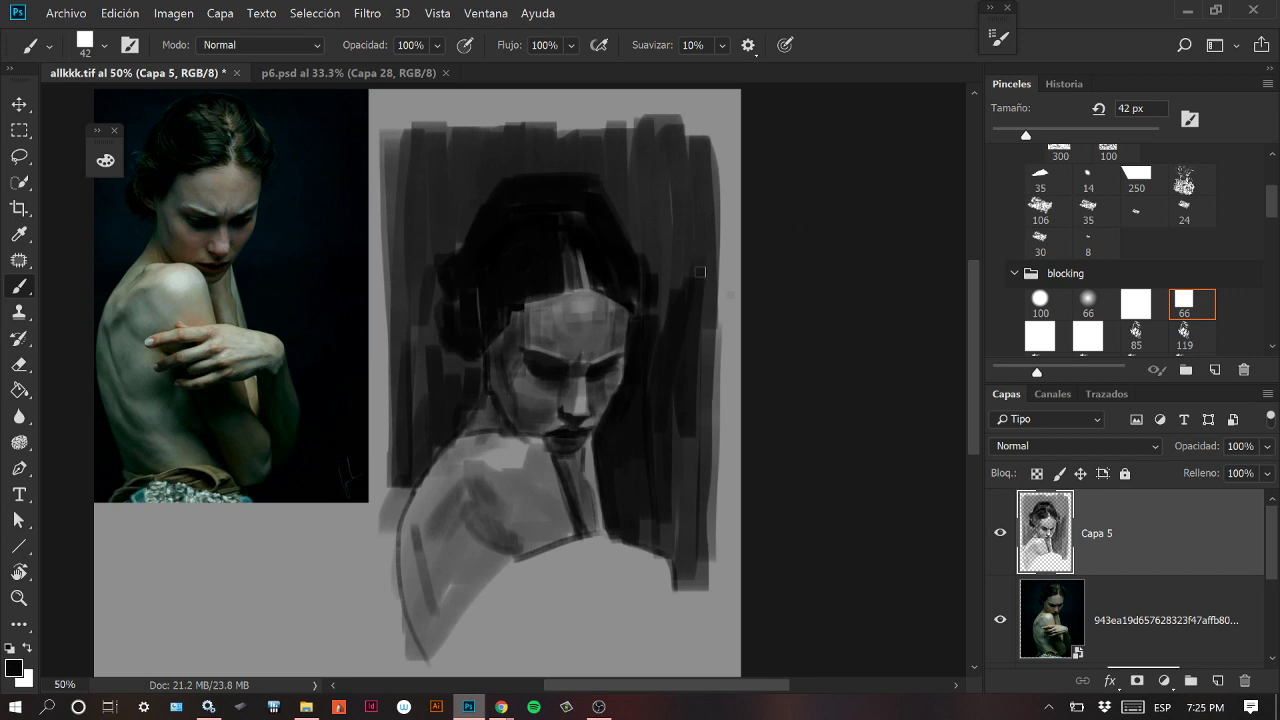
Paint subtle gray highlights on the crown of the hair with the square brush at 42 px.
key("alt")
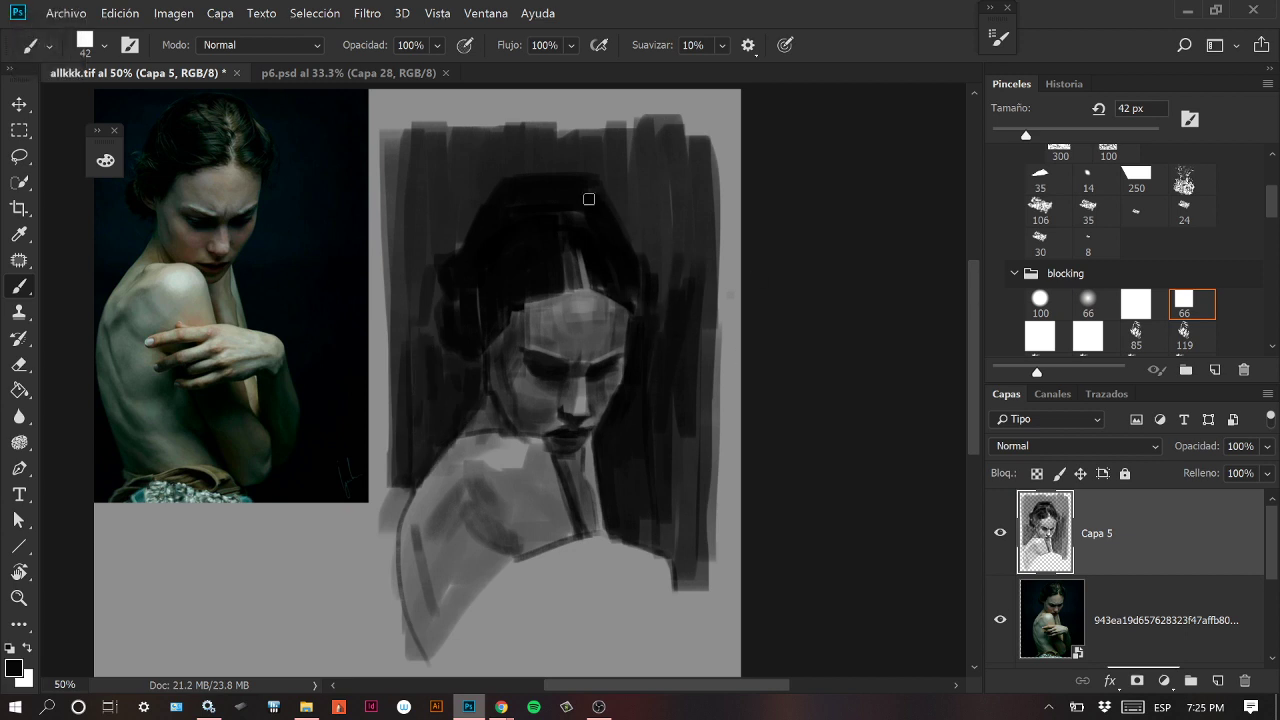
key("alt")
left_click(591, 319, "alt")
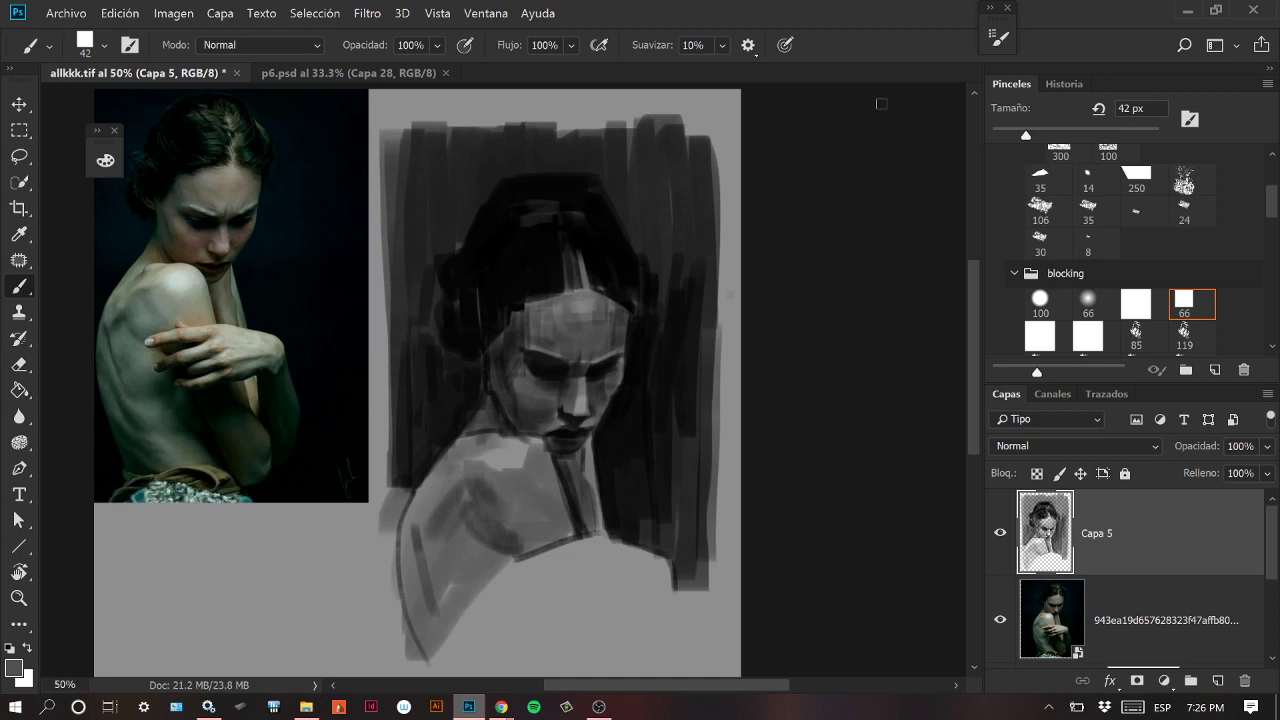
Show the Color panel, shift it slightly over the reference photo, and collapse it to its icon.
left_click(486, 13)
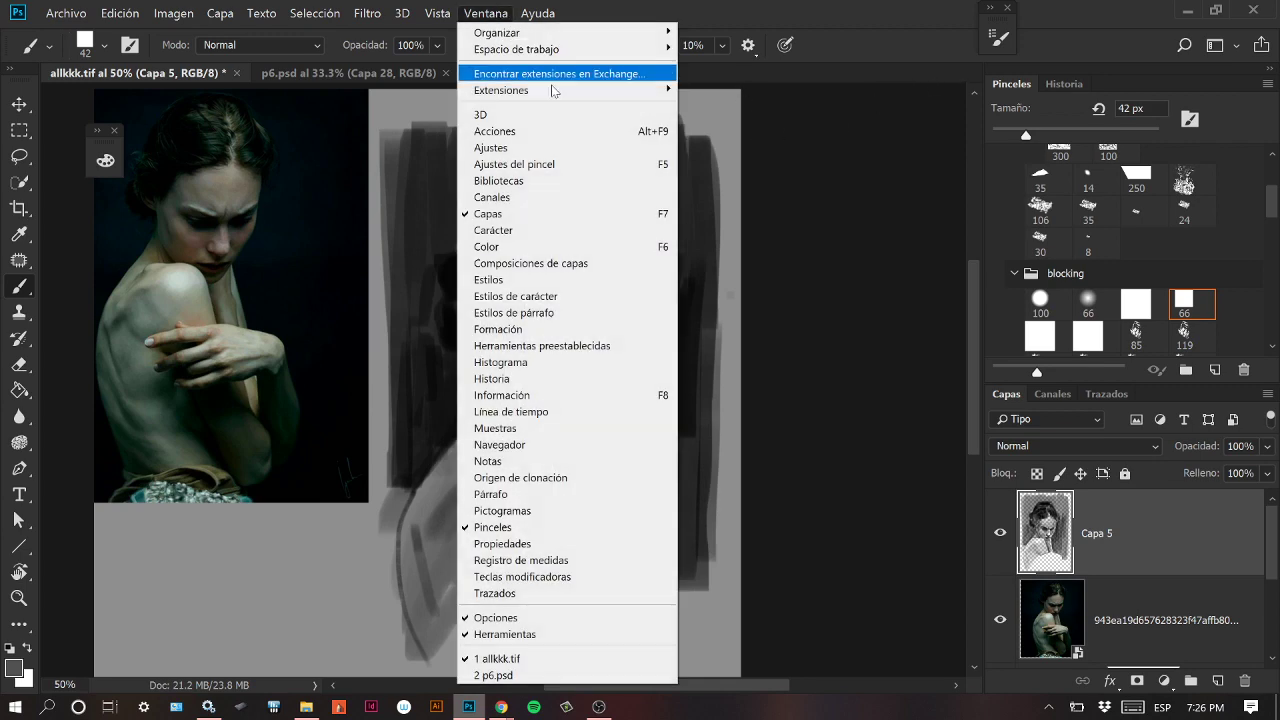
left_click(553, 242)
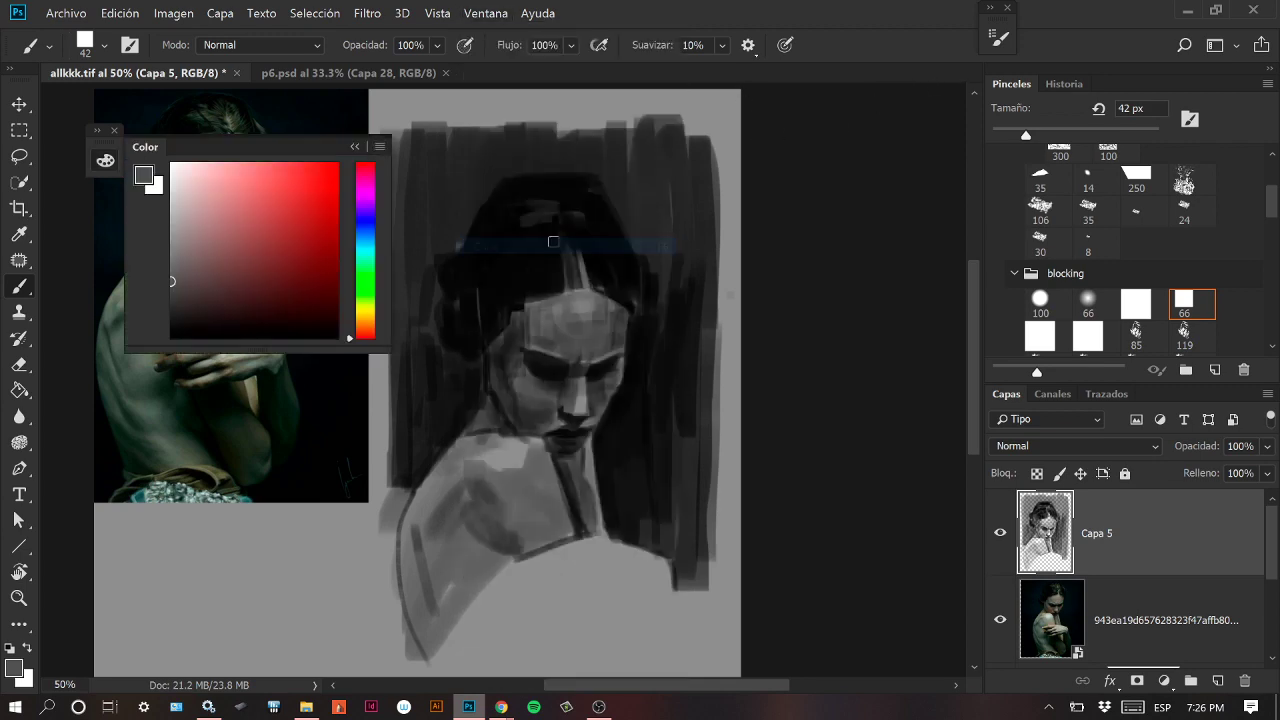
left_click(355, 147)
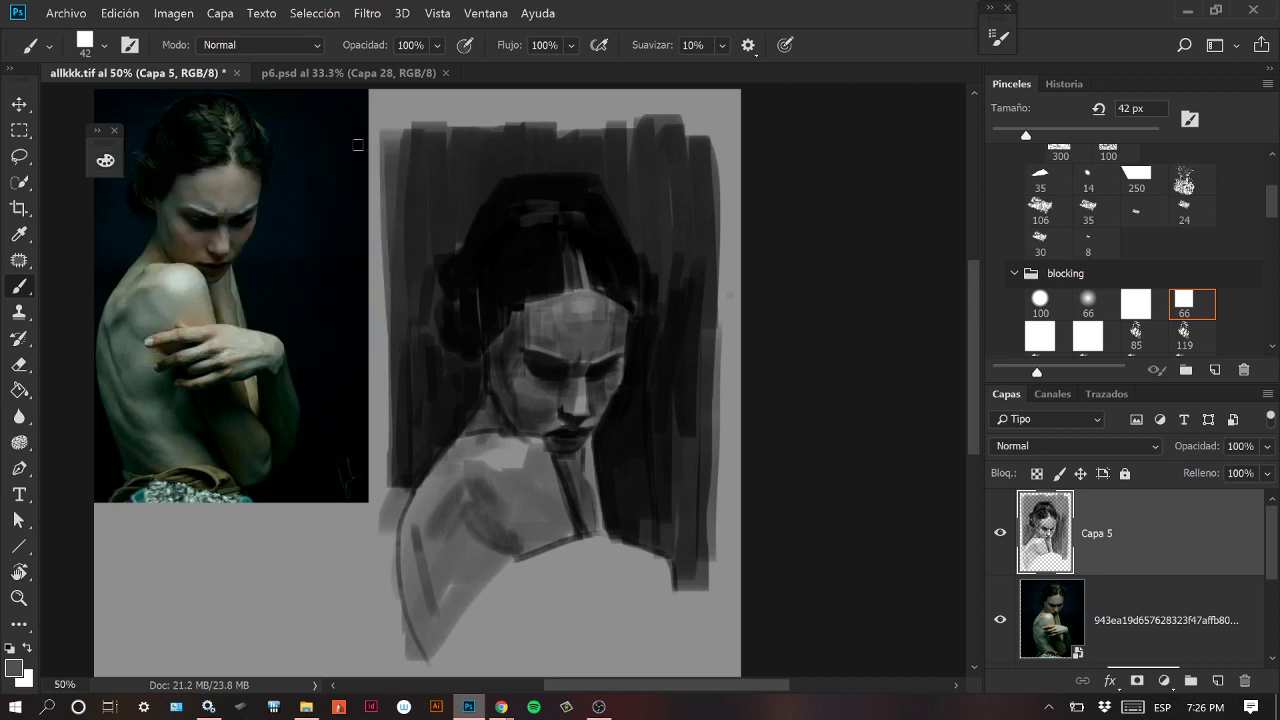
left_click(95, 131)
left_click_drag(250, 130, 224, 139)
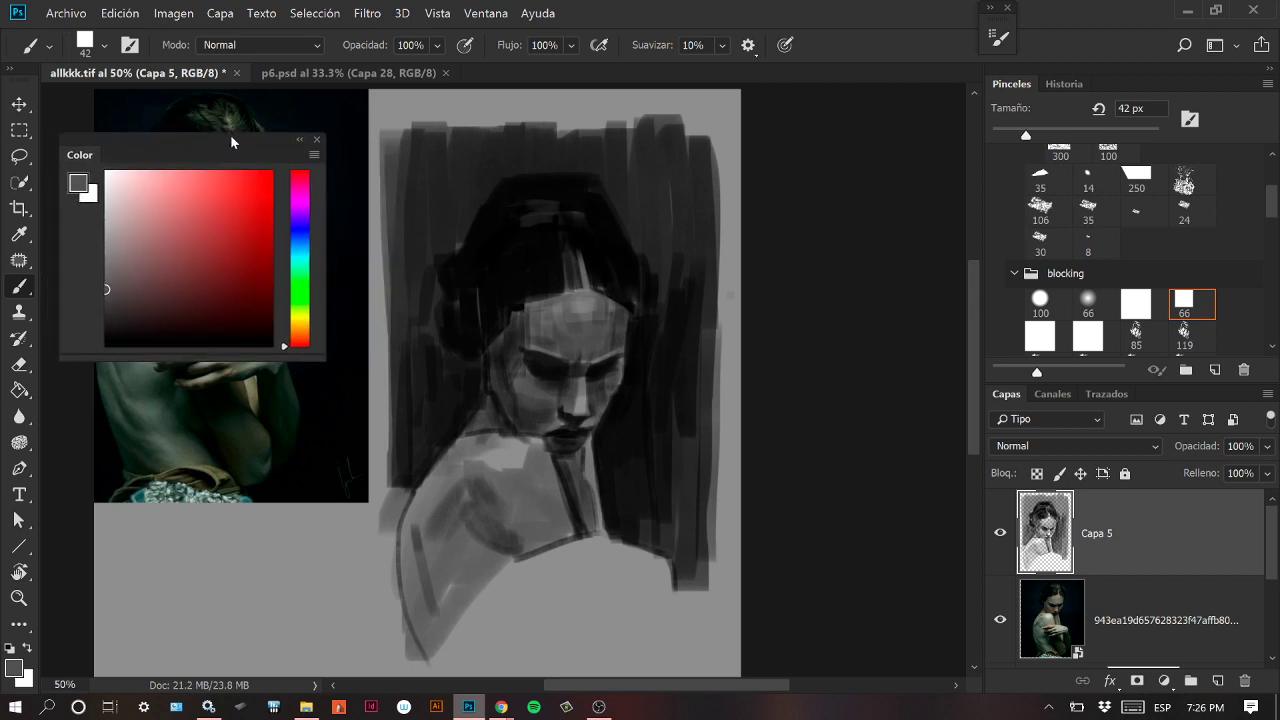
left_click(300, 141)
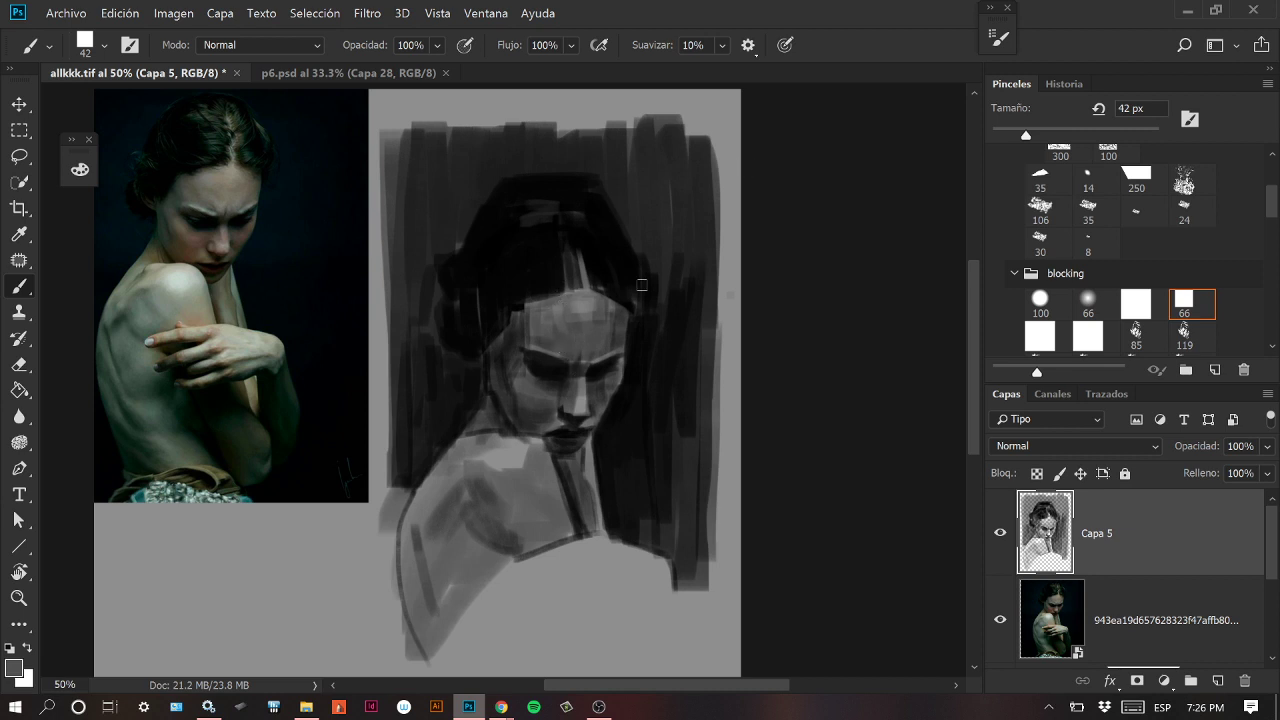
Sample the hair's dark tone and try a stroke around the brow and nose at 42 px, undoing it.
key("alt")
left_click(608, 245, "alt")
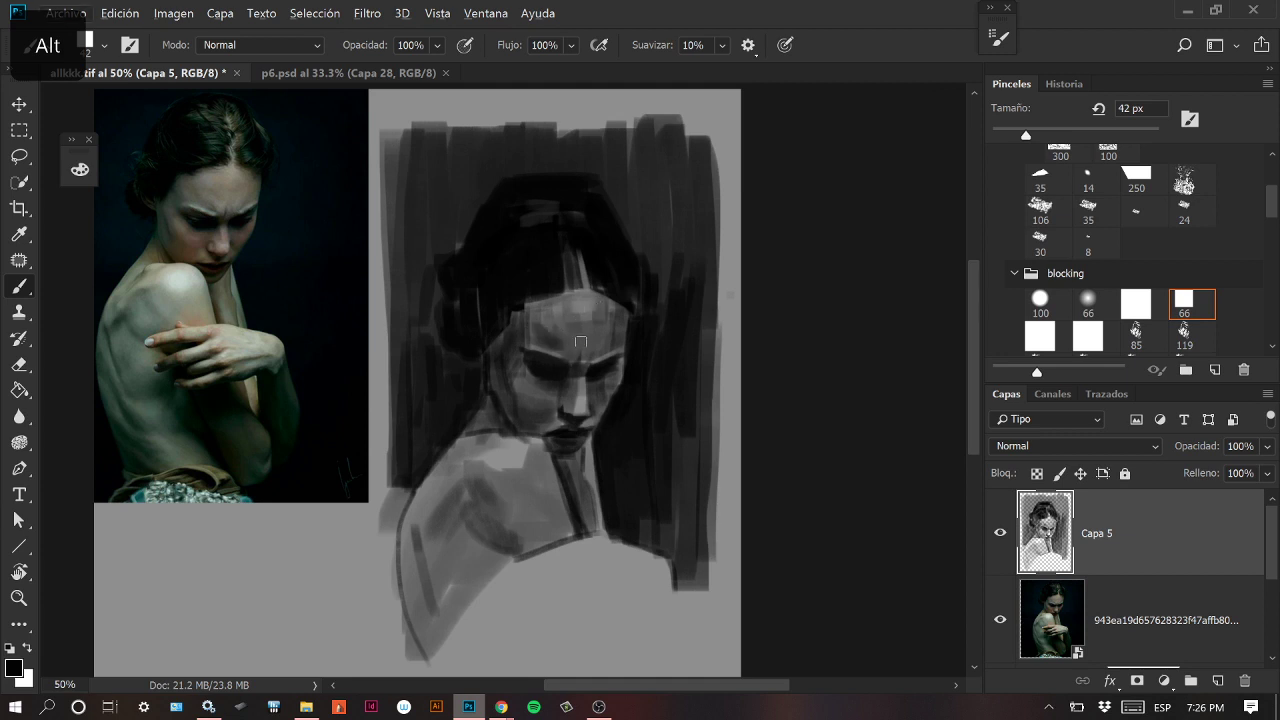
key("ctrl+z")
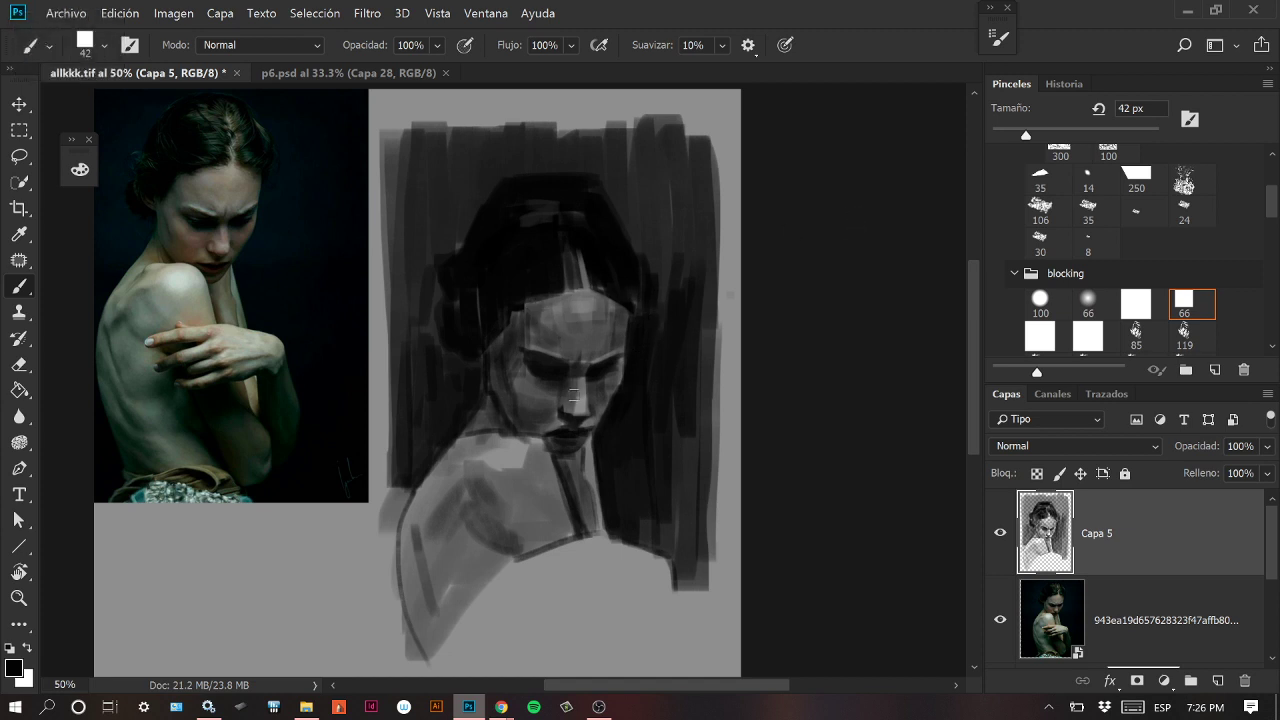
Outline the hand's upper contour from the fingers to the wrist with the square brush at 19 px, undoing the misplaced stroke.
mouse_move(680, 426)
left_mouse_down()
mouse_move(706, 351)
mouse_move(703, 380)
mouse_move(673, 403)
left_mouse_up()
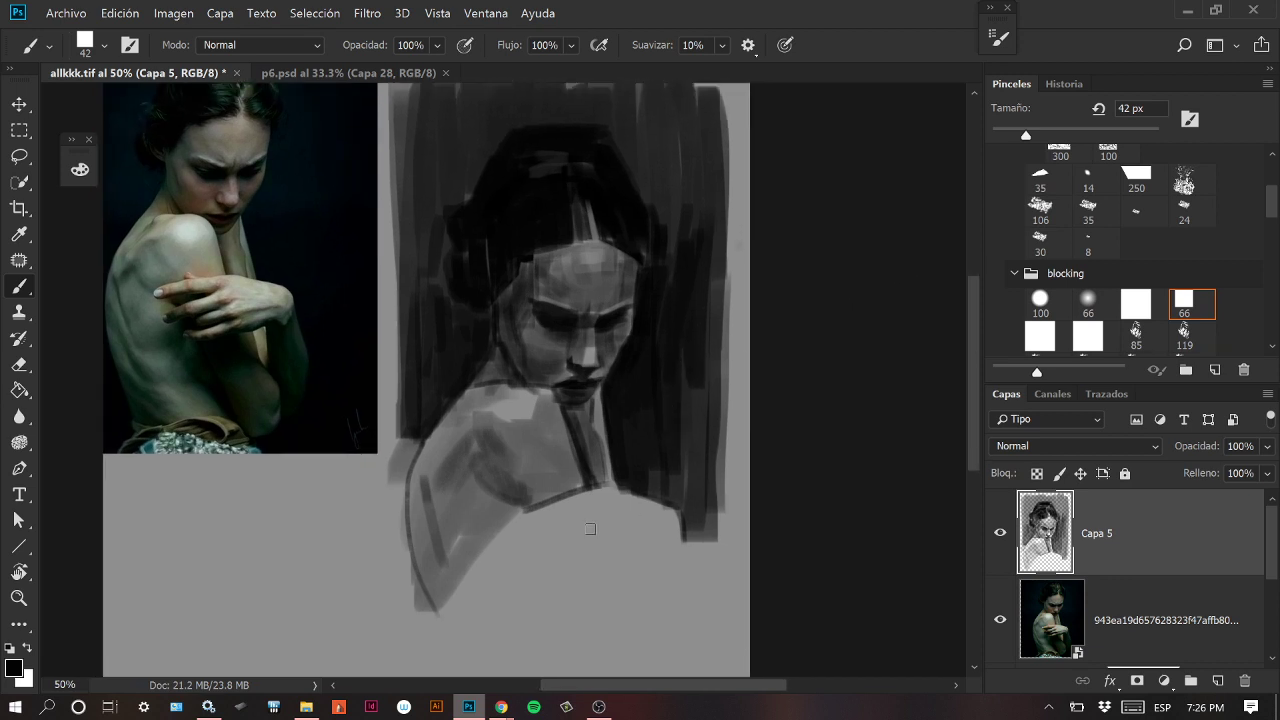
left_click_drag(1025, 135, 1010, 136)
left_click_drag(514, 512, 543, 500)
left_click_drag(1010, 136, 1007, 136)
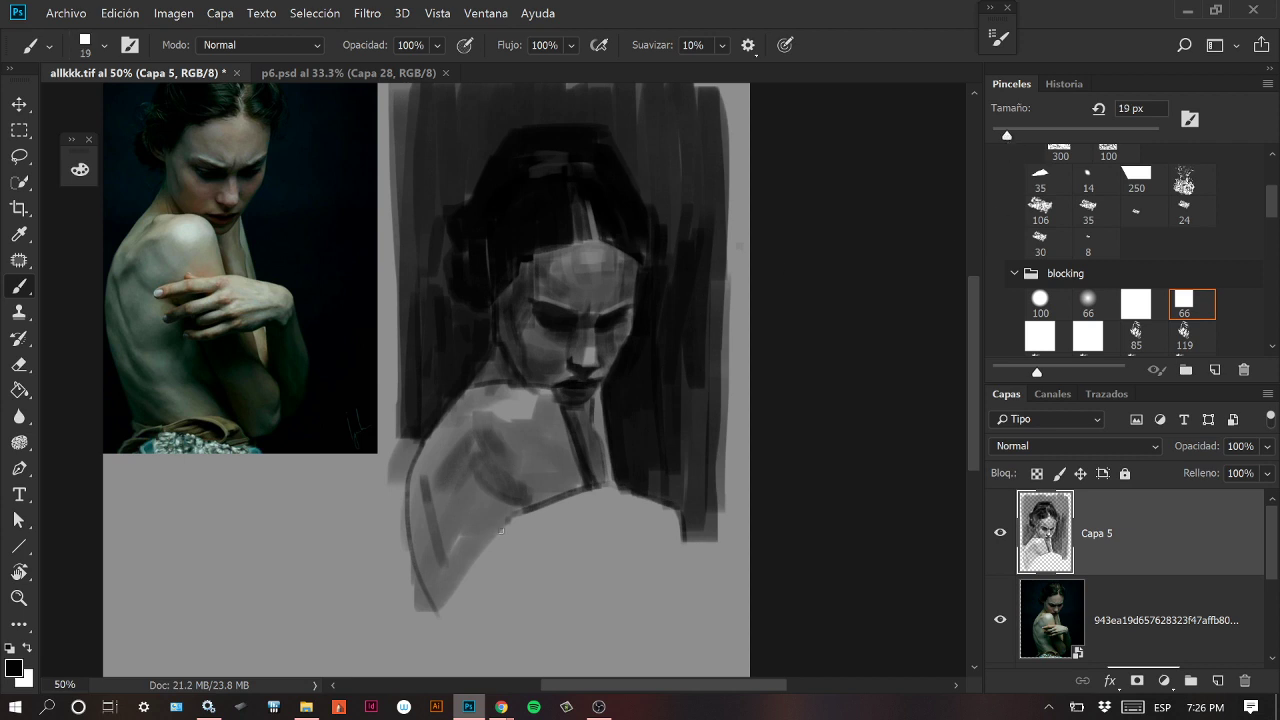
mouse_move(516, 527)
left_mouse_down()
mouse_move(574, 518)
mouse_move(527, 530)
mouse_move(571, 526)
mouse_move(544, 535)
mouse_move(579, 522)
mouse_move(544, 529)
mouse_move(582, 515)
mouse_move(562, 501)
mouse_move(606, 489)
mouse_move(683, 508)
left_mouse_up()
key("ctrl+z")
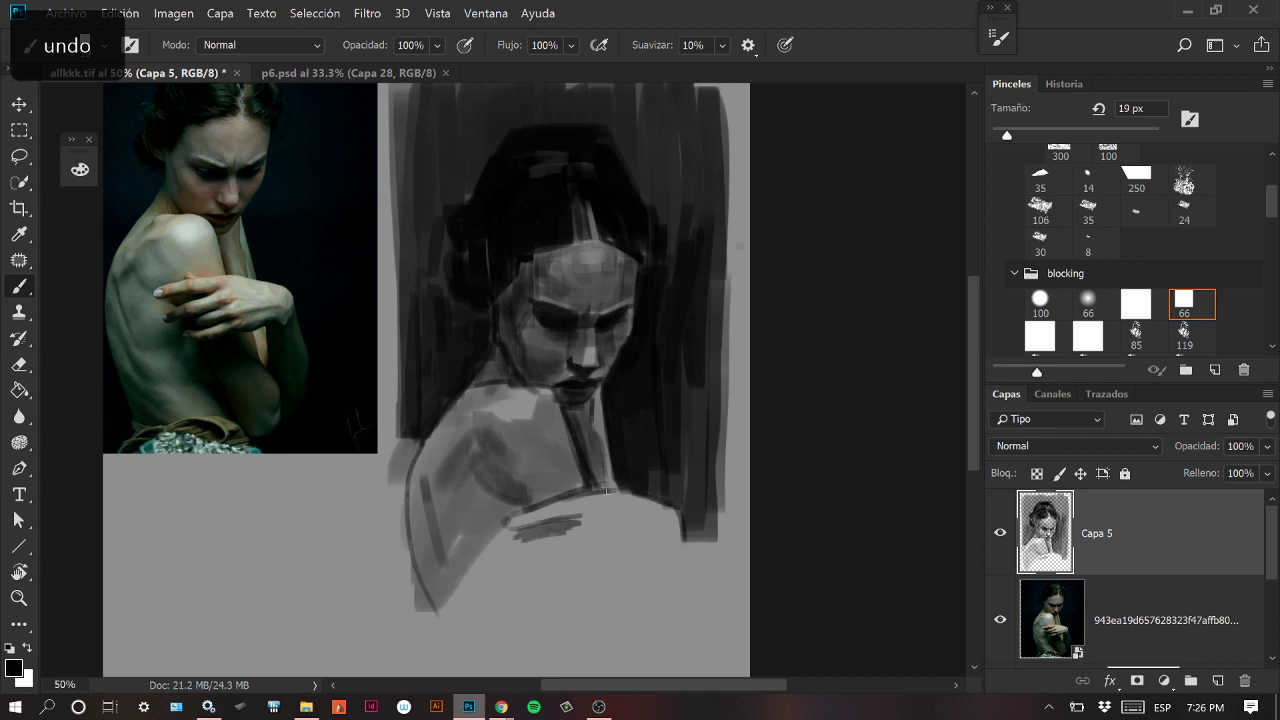
mouse_move(615, 490)
left_mouse_down()
mouse_move(683, 510)
mouse_move(680, 534)
left_mouse_up()
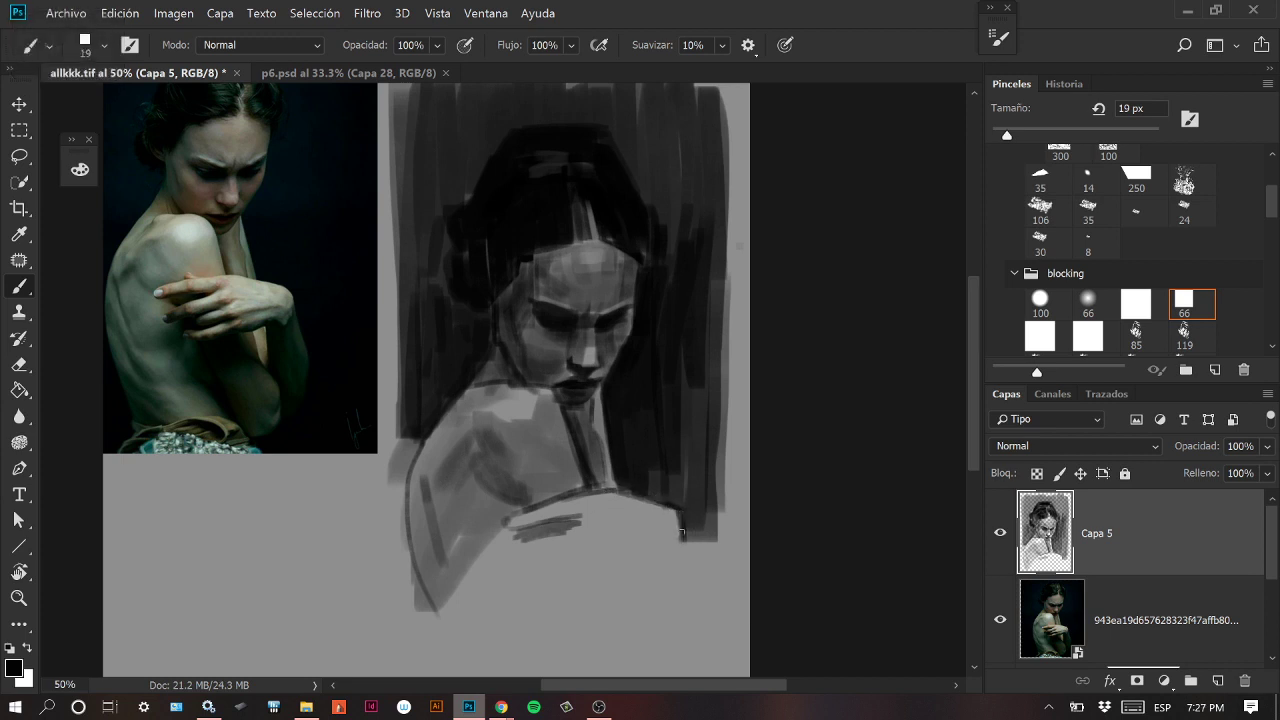
left_click_drag(590, 477, 611, 486)
Darken the gap between the upper fingers and sketch the knuckle, lower fingers and underside of the hand.
mouse_move(516, 536)
left_mouse_down()
mouse_move(576, 522)
mouse_move(562, 530)
left_mouse_up()
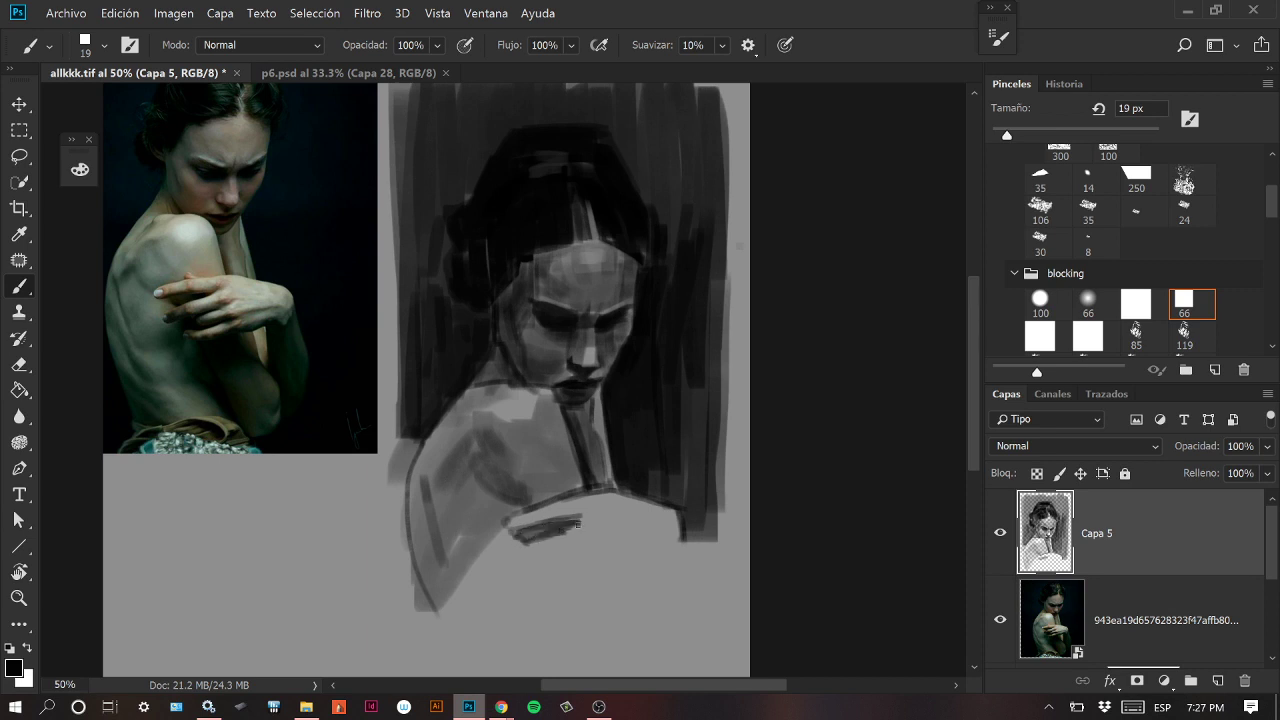
left_click(587, 507)
mouse_move(507, 553)
left_mouse_down()
mouse_move(564, 528)
mouse_move(549, 548)
mouse_move(588, 542)
mouse_move(552, 550)
left_mouse_up()
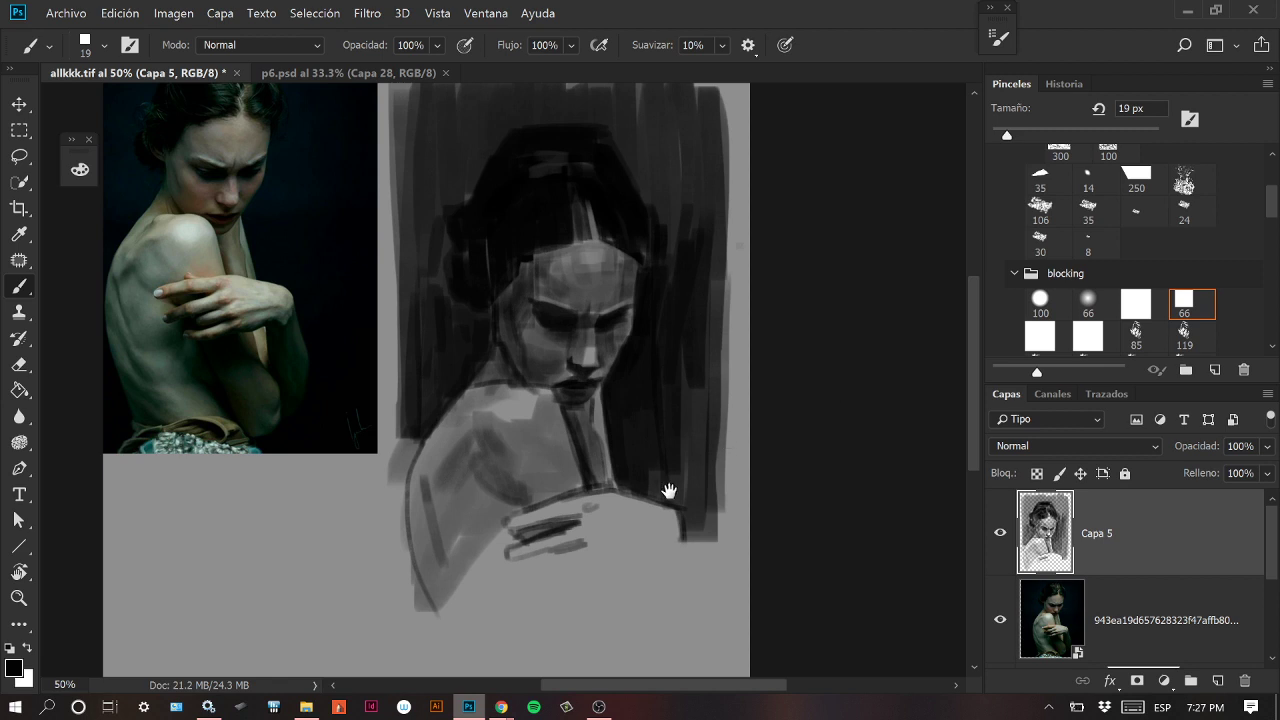
mouse_move(551, 562)
left_mouse_down()
mouse_move(592, 556)
mouse_move(531, 571)
mouse_move(651, 552)
left_mouse_up()
key("ctrl+z")
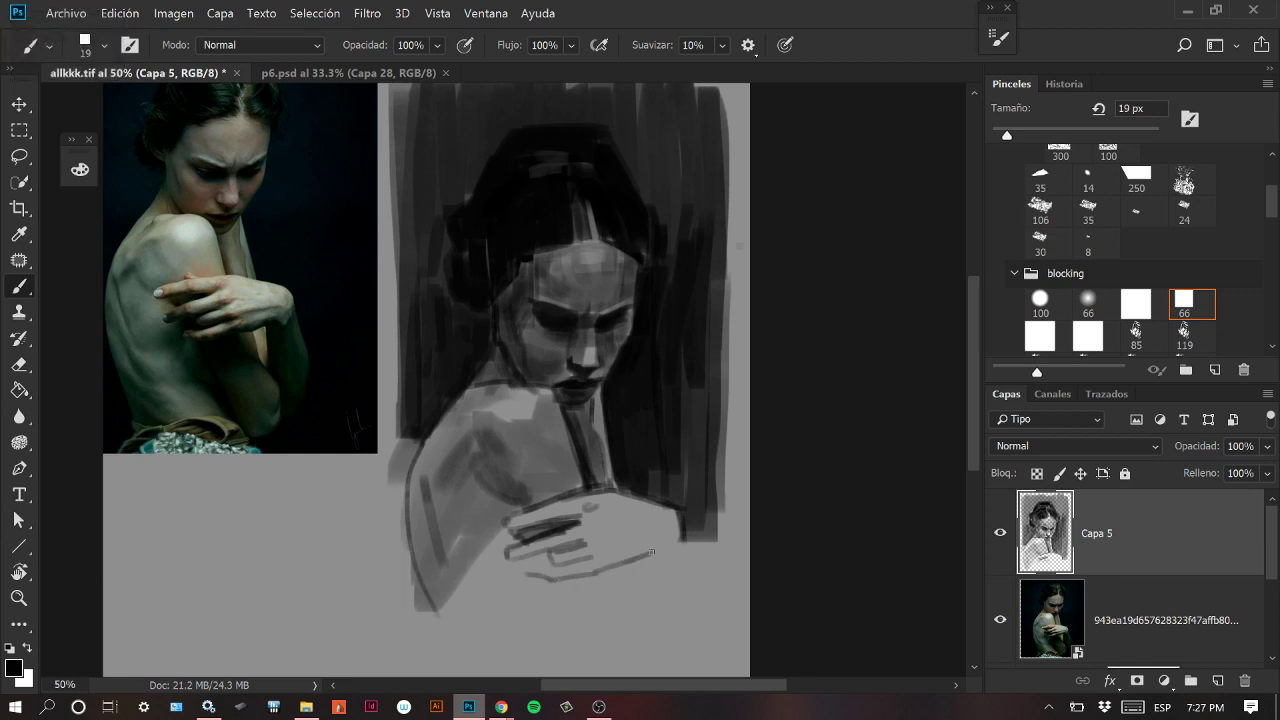
Sketch the wrist, forearm and upper-arm contour lines below the hand with the square brush at 19 px.
left_click_drag(657, 506, 638, 619)
key("ctrl+z")
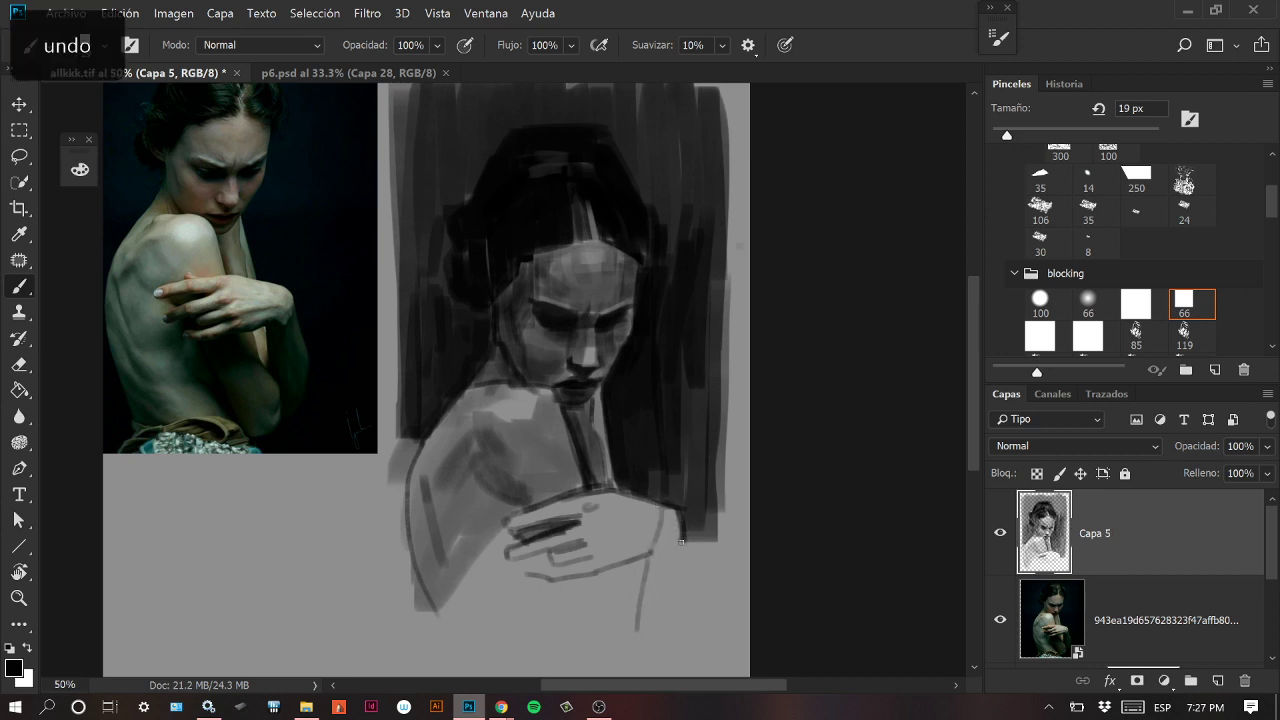
left_click_drag(683, 535, 686, 614)
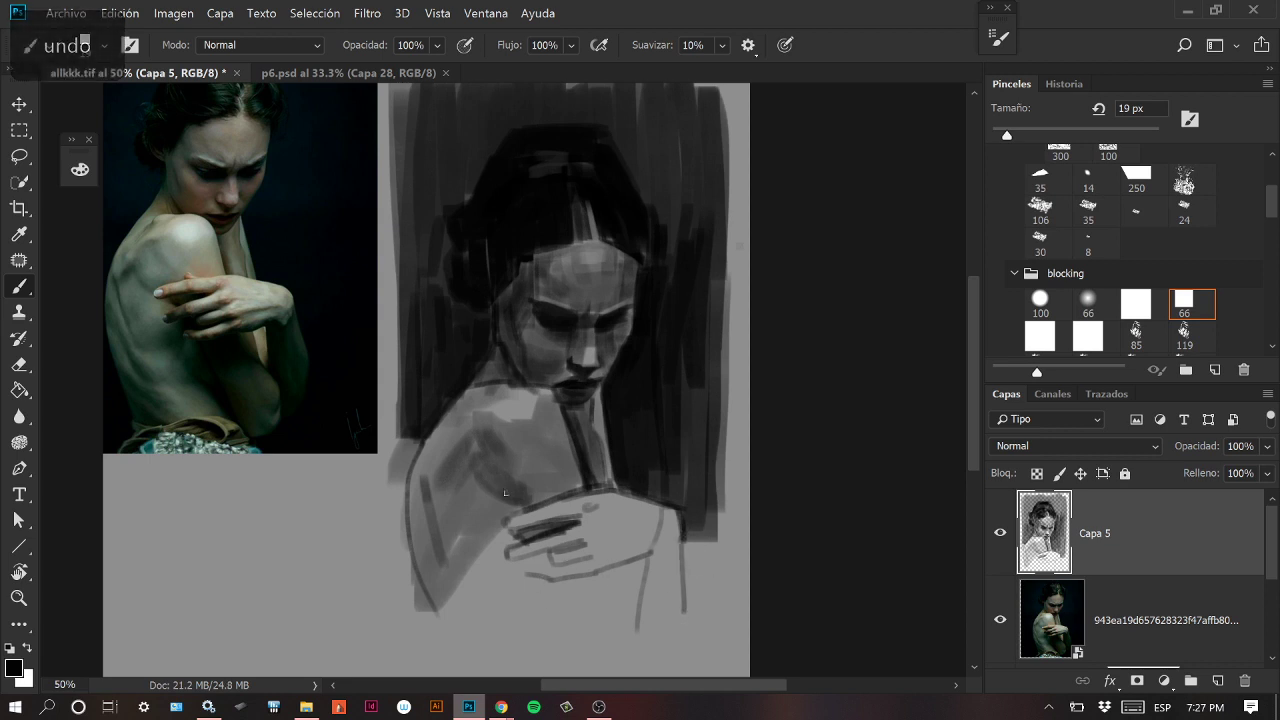
left_click_drag(545, 583, 570, 655)
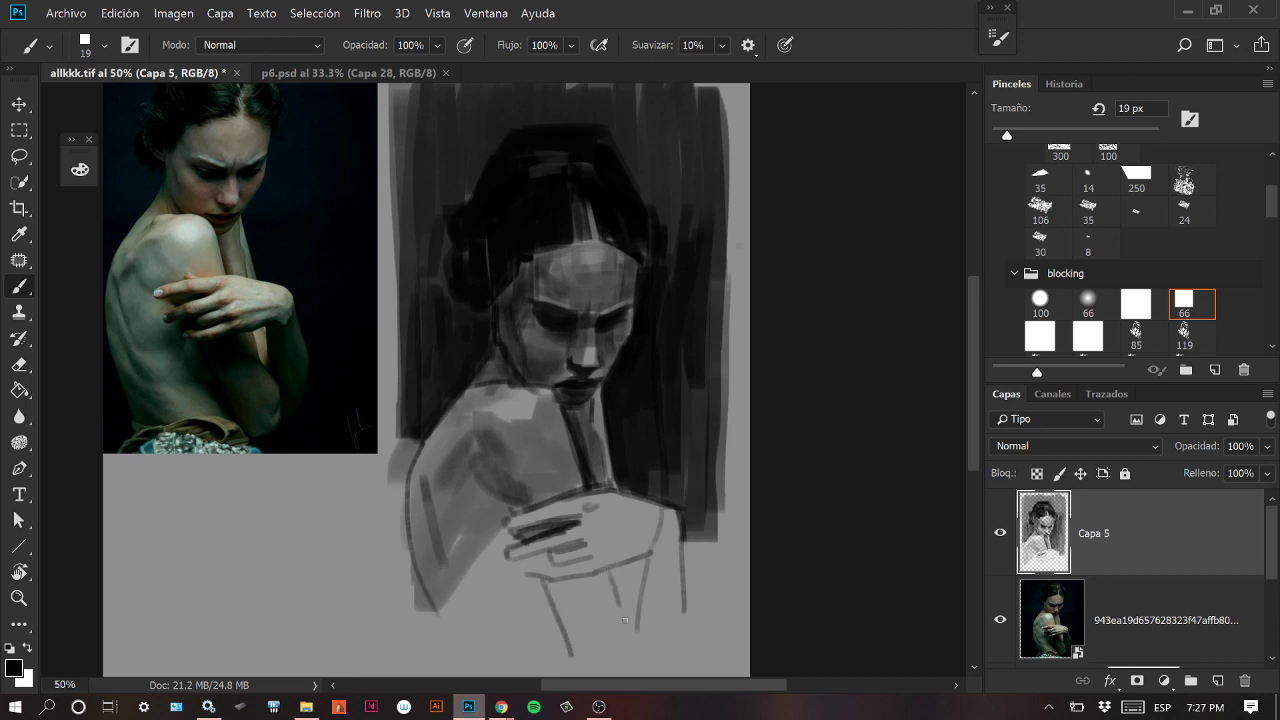
scroll(690, 550, "down", 3)
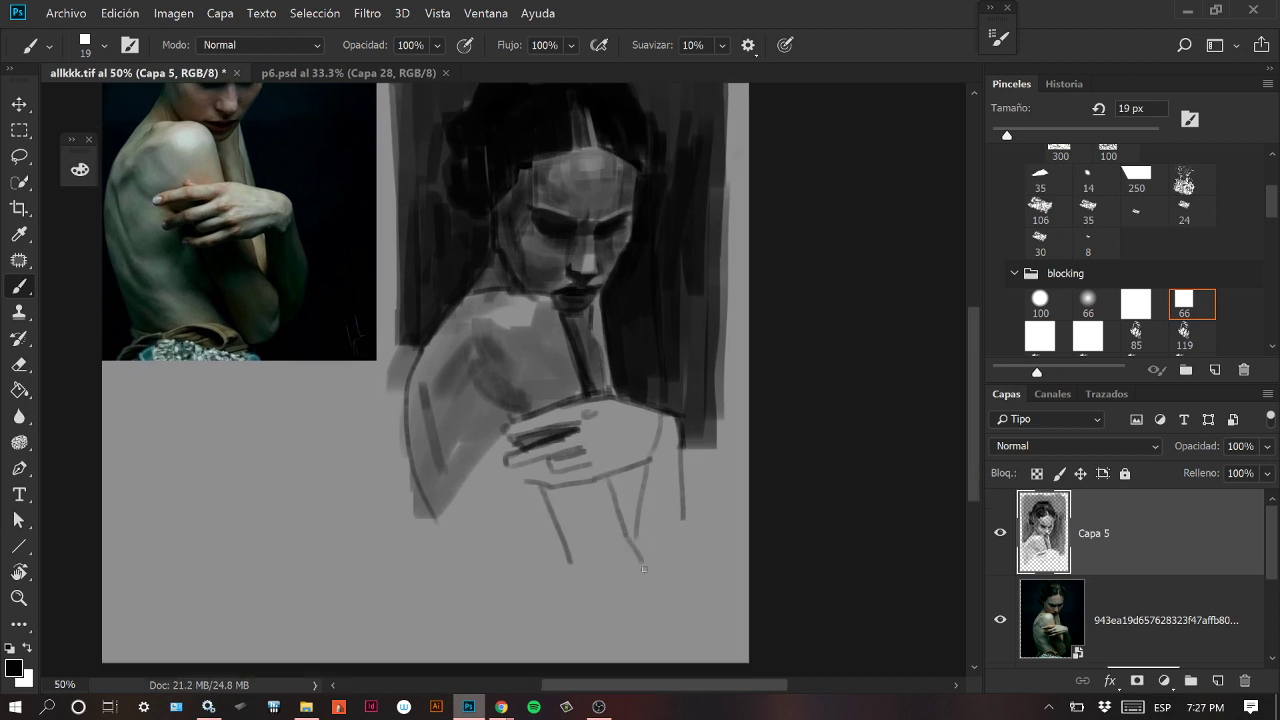
Block in the upper arm and lower torso in mid gray with a larger square brush, and reduce it to 57 px.
left_click_drag(1040, 134, 1082, 134)
mouse_move(500, 440)
left_mouse_down()
mouse_move(461, 533)
mouse_move(505, 483)
mouse_move(525, 496)
mouse_move(517, 539)
mouse_move(532, 516)
mouse_move(555, 567)
mouse_move(516, 520)
mouse_move(494, 532)
mouse_move(596, 496)
mouse_move(624, 566)
mouse_move(574, 515)
mouse_move(580, 563)
mouse_move(610, 569)
mouse_move(490, 562)
mouse_move(450, 523)
mouse_move(498, 596)
left_mouse_up()
mouse_move(695, 371)
left_mouse_down()
mouse_move(653, 433)
mouse_move(638, 494)
left_mouse_up()
key("bracketleft")
key("bracketleft")
key("bracketleft")
key("bracketleft")
key("bracketleft")
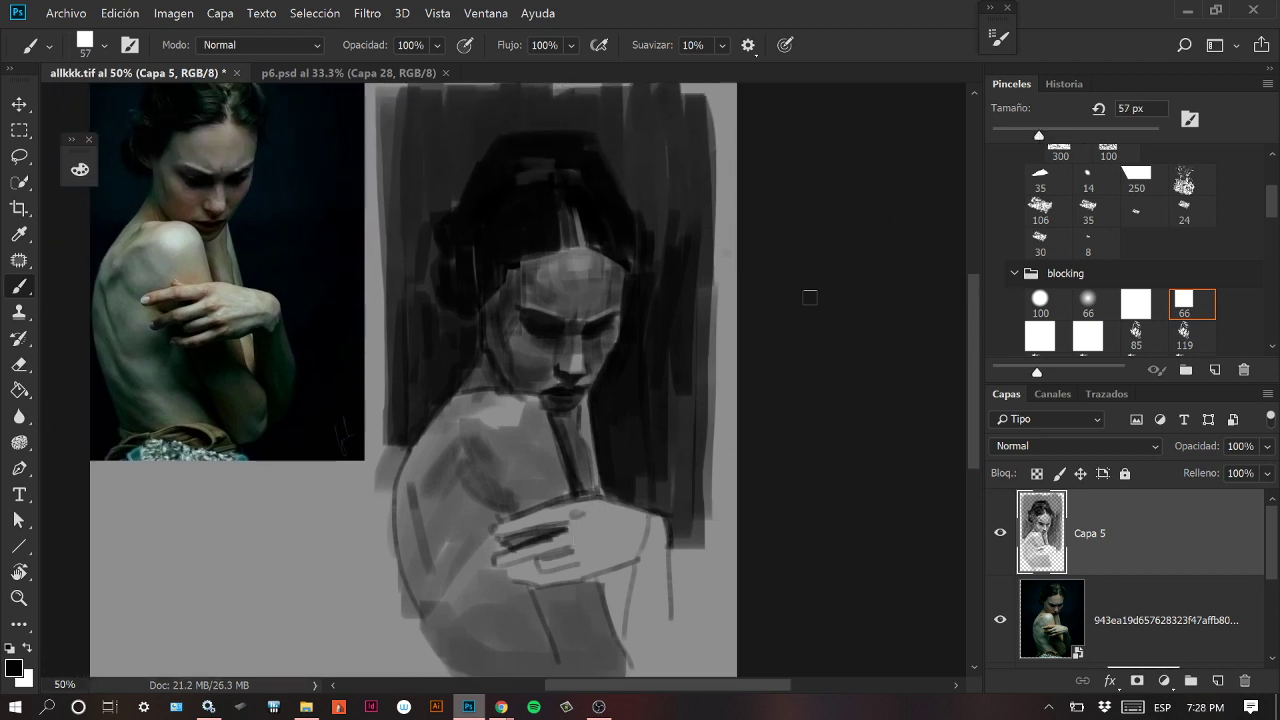
Darken the lower knuckles and the gaps between the lower fingers with the square brush, reducing it from 57 to 36 px.
left_click_drag(548, 568, 583, 564)
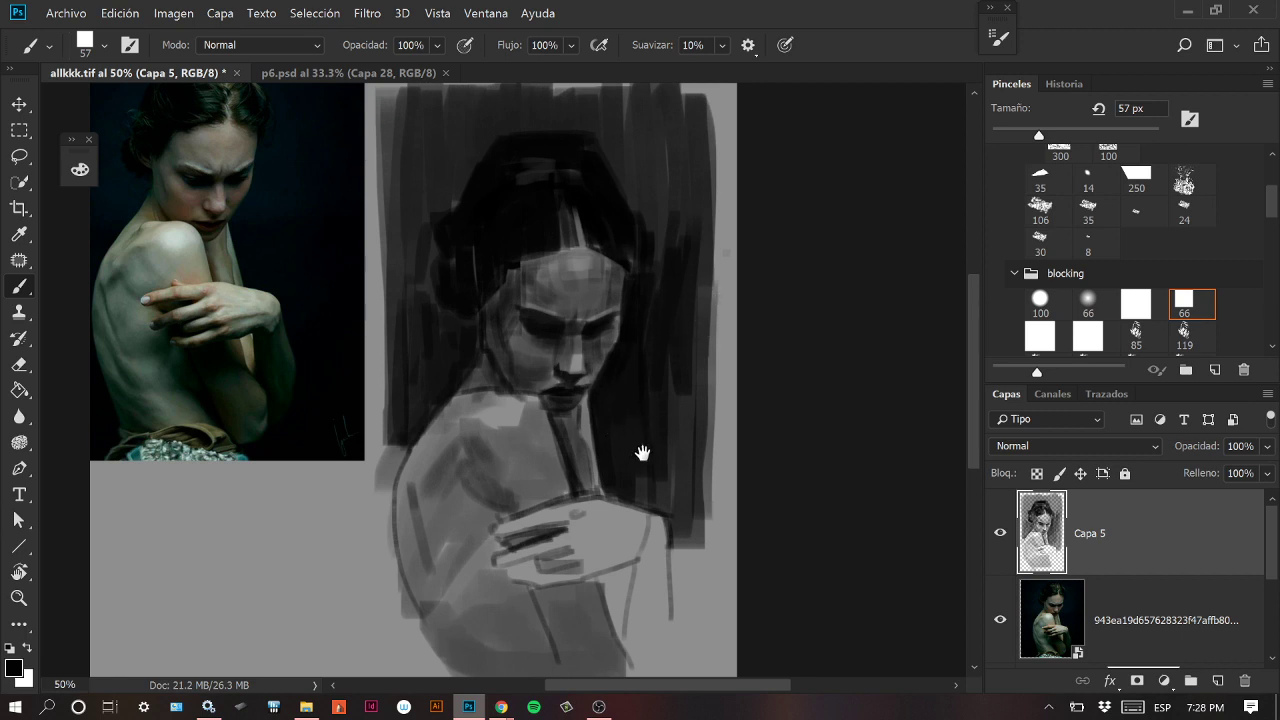
left_click_drag(642, 456, 634, 374)
key("bracketleft")
key("bracketleft")
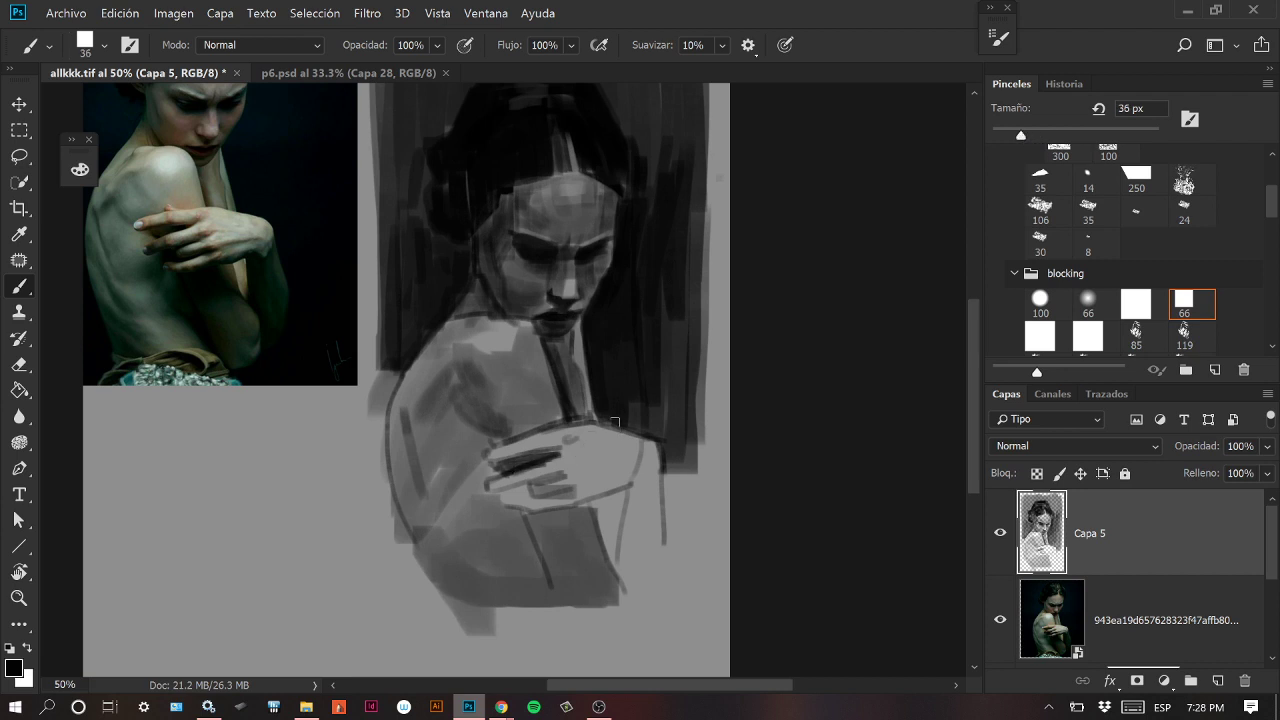
key("ctrl+z")
mouse_move(548, 484)
left_mouse_down()
mouse_move(558, 492)
mouse_move(513, 491)
mouse_move(535, 508)
left_mouse_up()
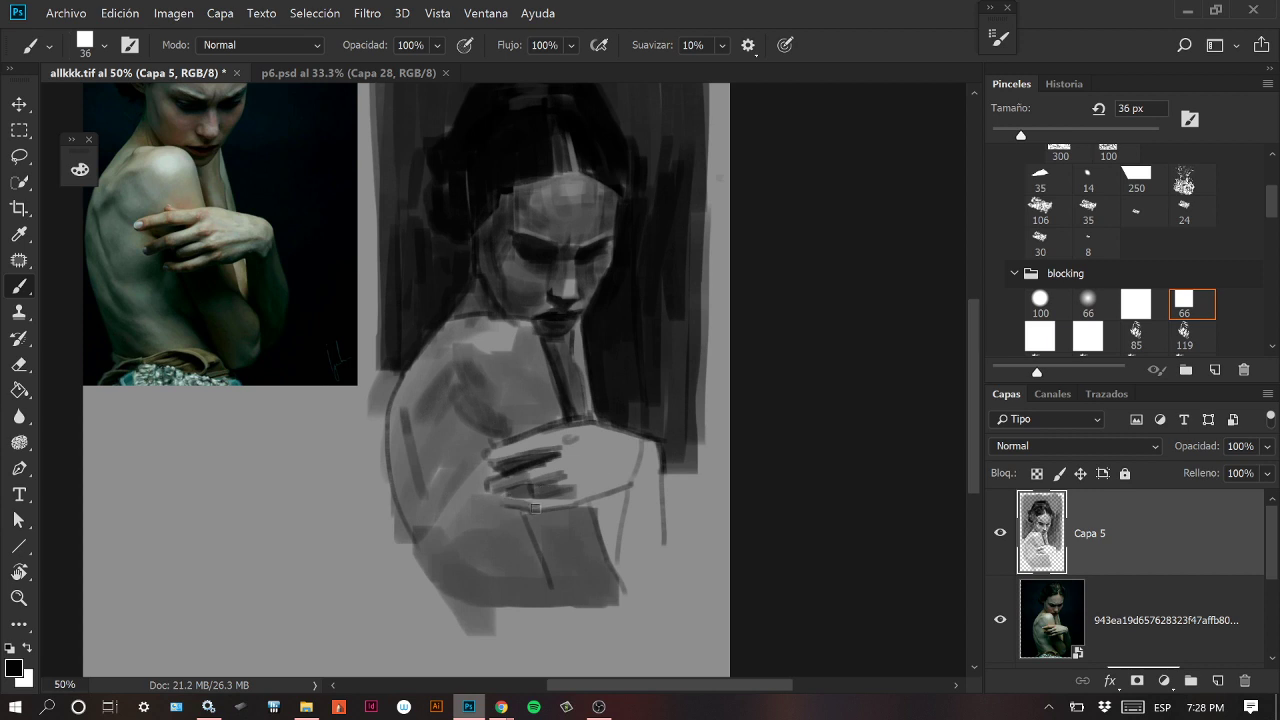
Block in the forearm and the shadowed arm area beneath the hand in dark gray with the square brush at 82 px, undoing misplaced strokes.
left_click_drag(1021, 137, 1060, 136)
mouse_move(531, 531)
left_mouse_down()
mouse_move(586, 515)
mouse_move(555, 527)
mouse_move(594, 532)
mouse_move(541, 558)
mouse_move(604, 550)
mouse_move(558, 563)
mouse_move(568, 593)
mouse_move(618, 584)
left_mouse_up()
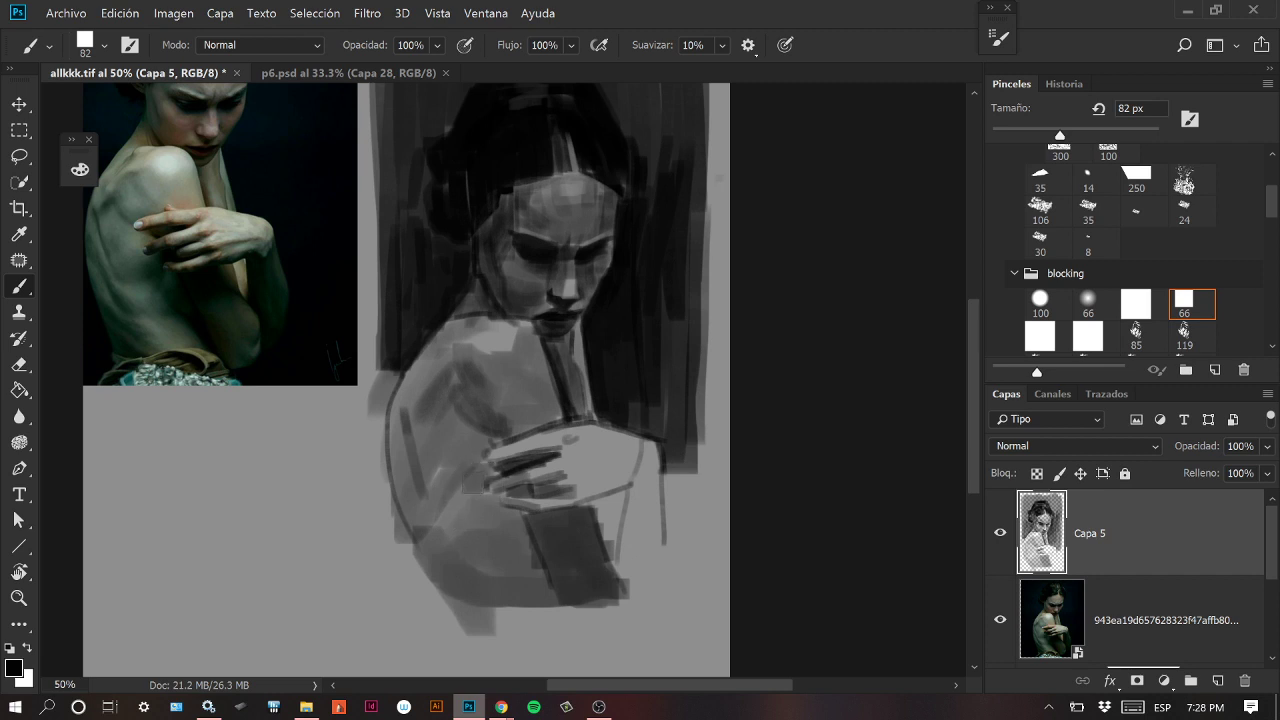
key("ctrl+z")
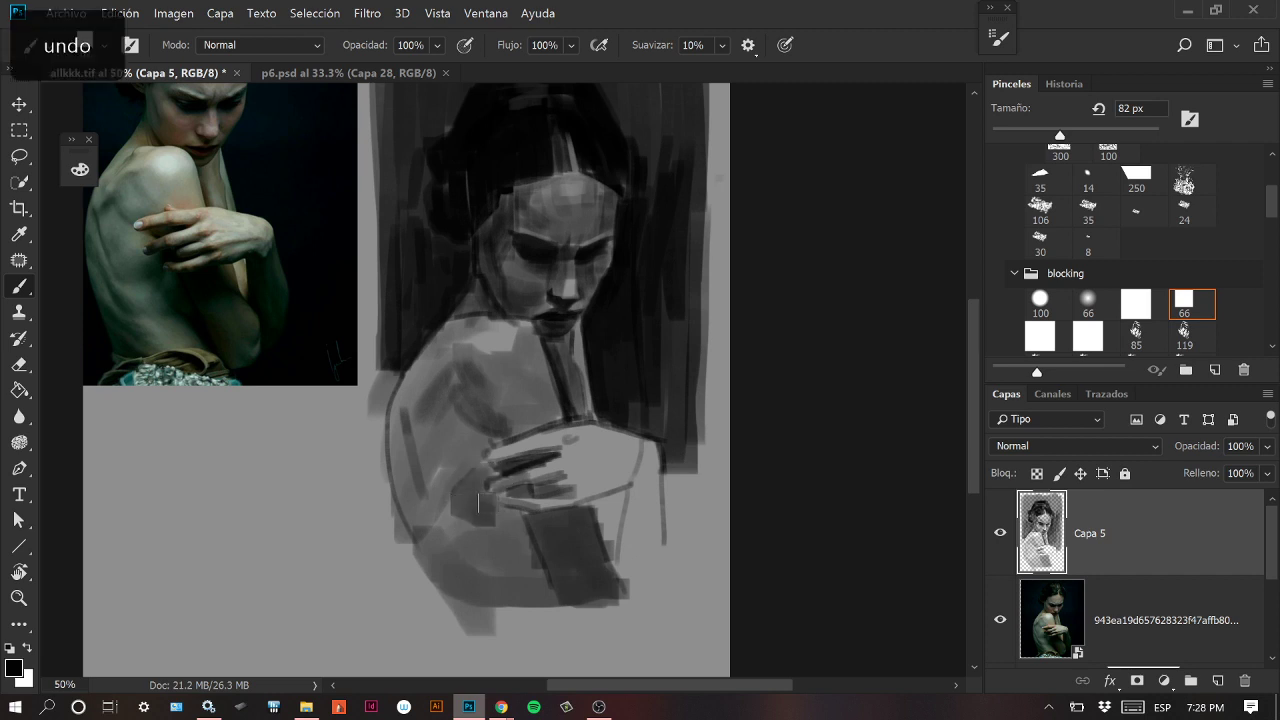
mouse_move(537, 575)
left_mouse_down()
mouse_move(475, 587)
mouse_move(485, 570)
mouse_move(532, 596)
left_mouse_up()
left_click_drag(569, 523, 550, 610)
key("ctrl+z")
mouse_move(505, 550)
left_mouse_down()
mouse_move(540, 586)
mouse_move(523, 529)
mouse_move(497, 530)
mouse_move(542, 584)
mouse_move(511, 521)
left_mouse_up()
key("ctrl+z")
key("ctrl+z")
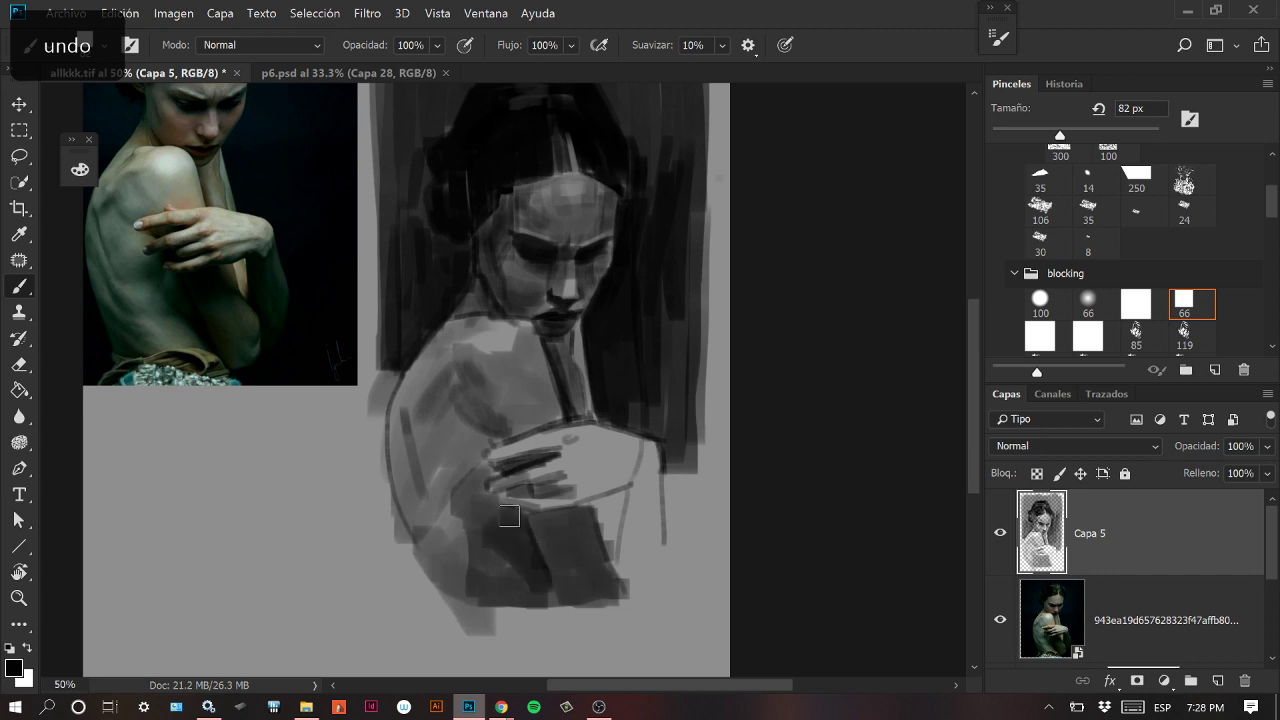
Shade the shoulder blade with the square brush at 20 px, and darken the lower back and side with it at 81 and 55 px.
left_click_drag(1059, 135, 1016, 134)
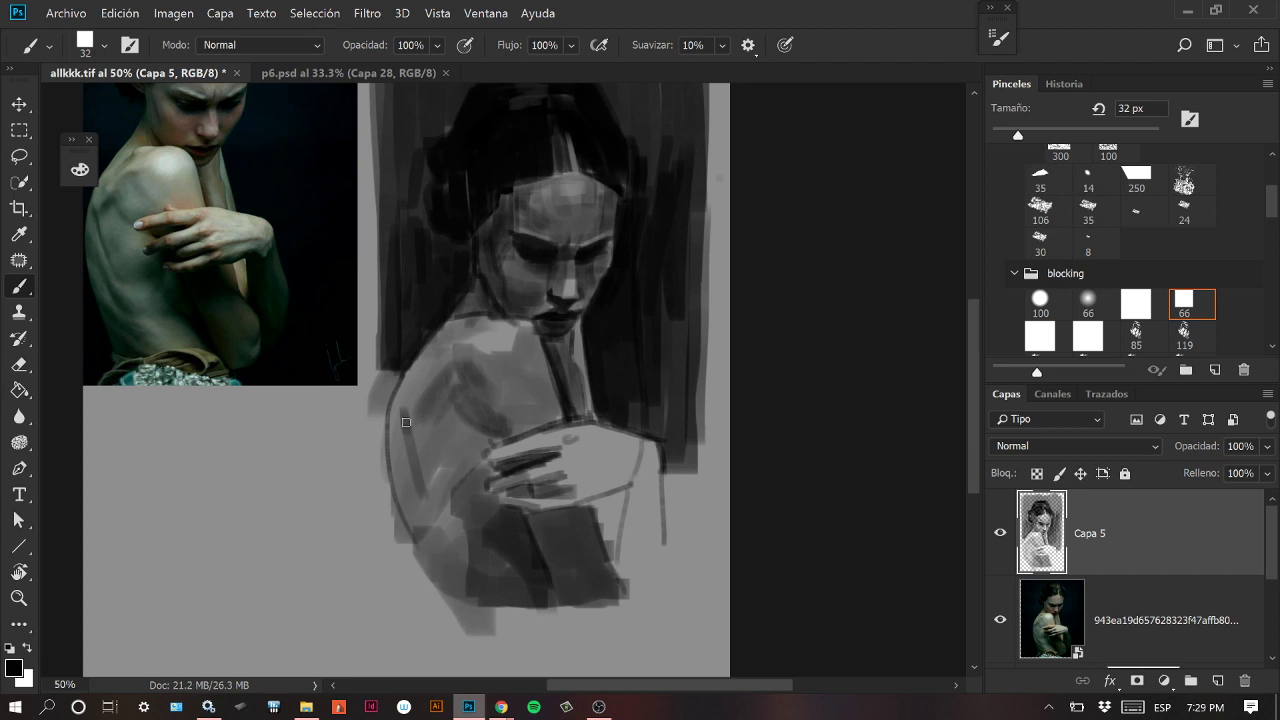
left_click_drag(1008, 132, 1007, 133)
left_click_drag(413, 415, 445, 375)
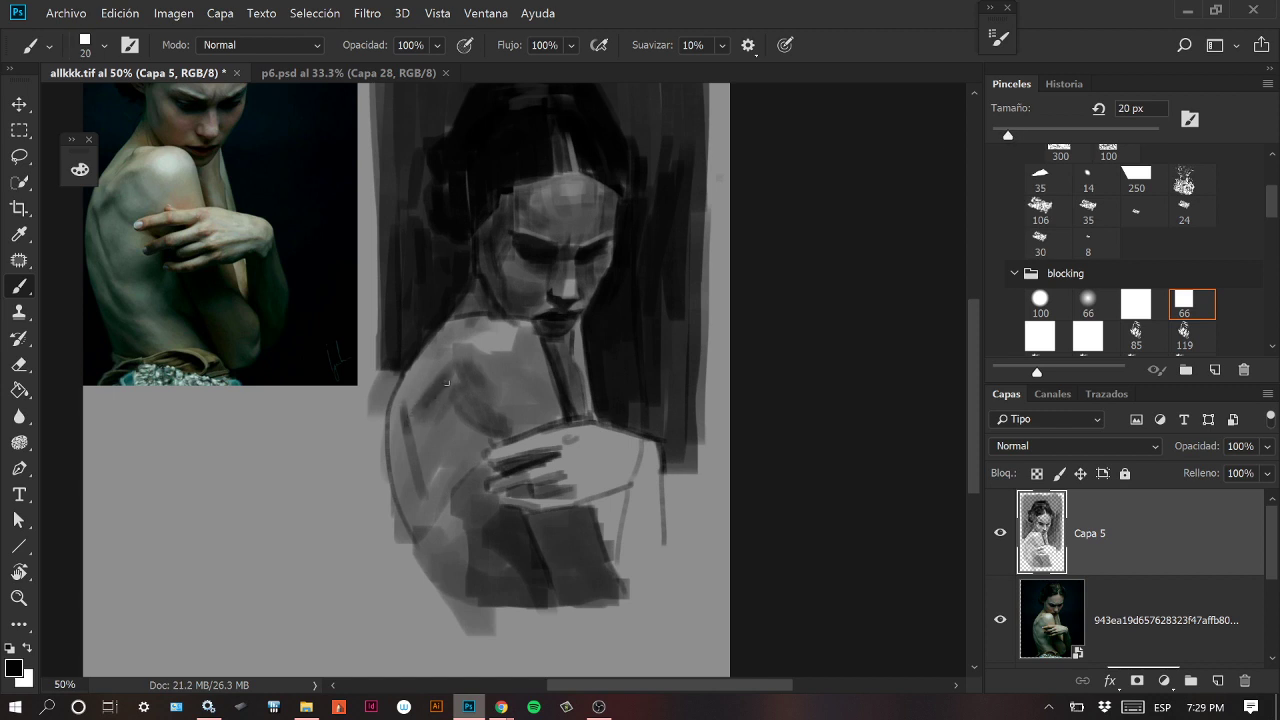
left_click_drag(1008, 134, 1059, 134)
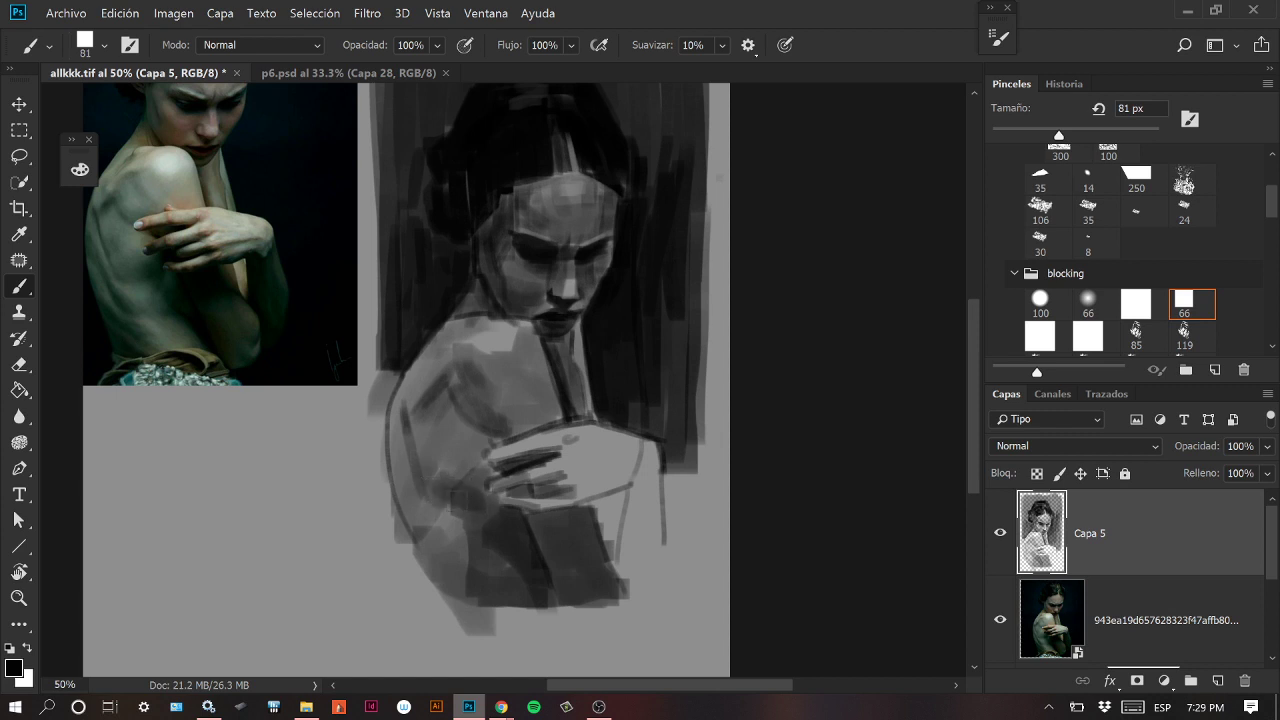
left_click_drag(1042, 126, 1037, 130)
mouse_move(410, 508)
left_mouse_down()
mouse_move(483, 583)
mouse_move(428, 590)
left_mouse_up()
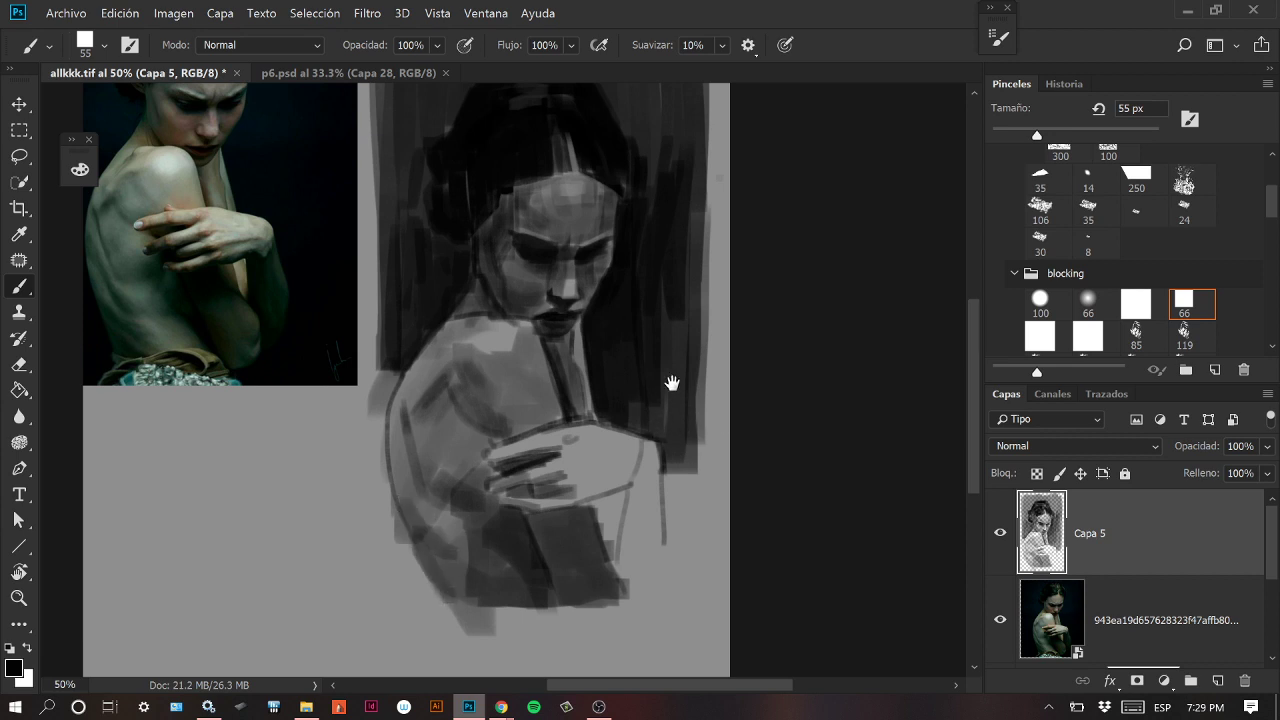
Darken the background behind the shoulder and on the far side of the figure with the square brush at 37 px.
left_click_drag(671, 380, 662, 432)
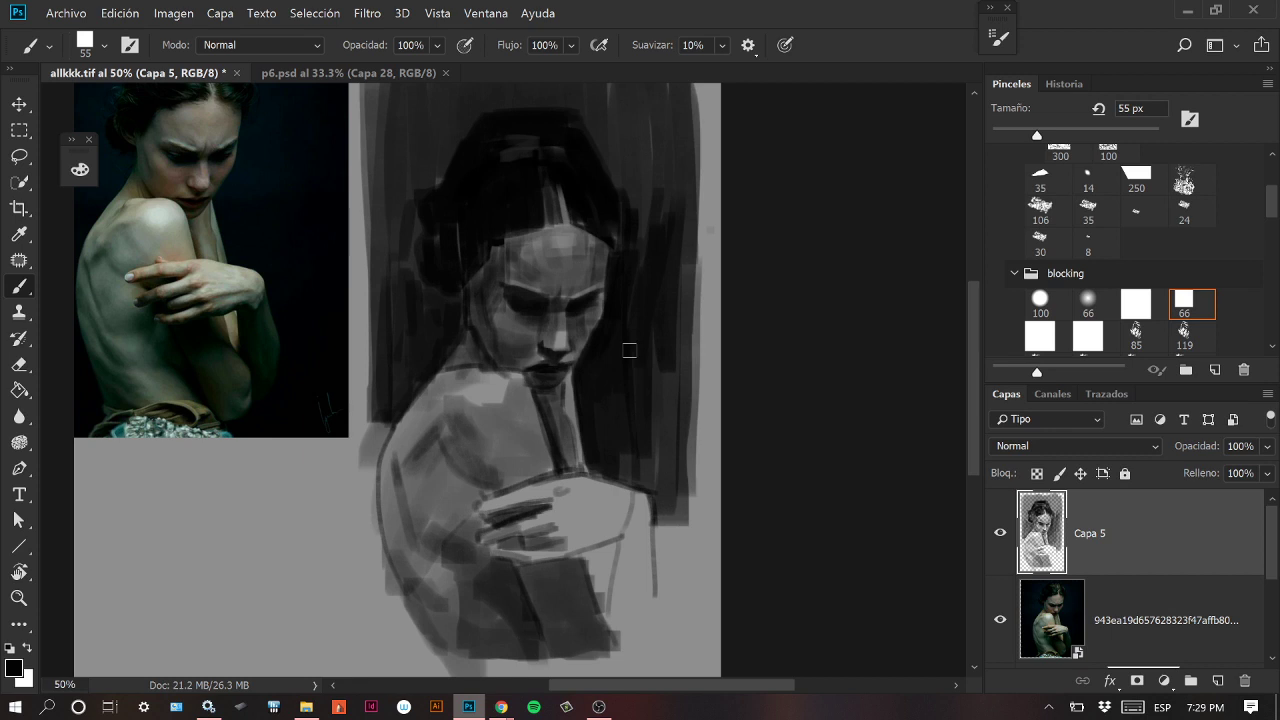
key("bracketleft")
key("bracketleft")
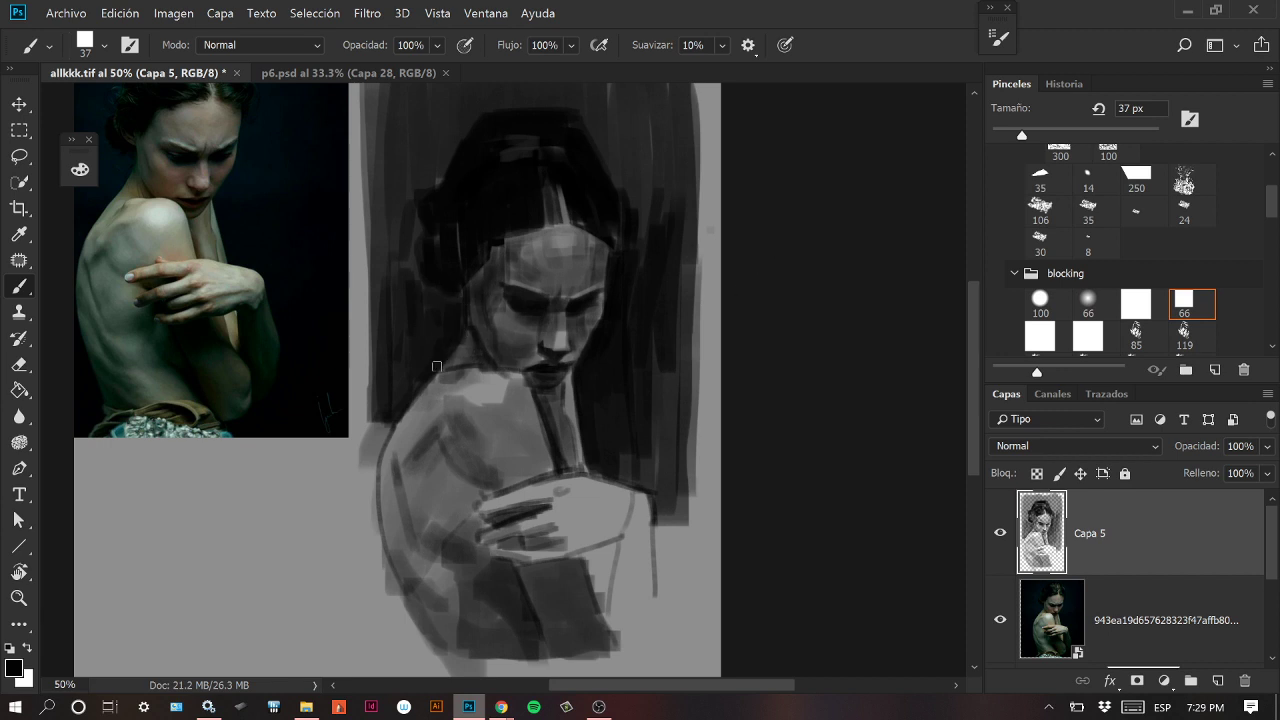
mouse_move(383, 417)
left_mouse_down()
mouse_move(372, 470)
mouse_move(417, 366)
mouse_move(386, 344)
mouse_move(378, 450)
left_mouse_up()
mouse_move(410, 362)
left_mouse_down()
mouse_move(388, 388)
mouse_move(388, 402)
mouse_move(432, 358)
left_mouse_up()
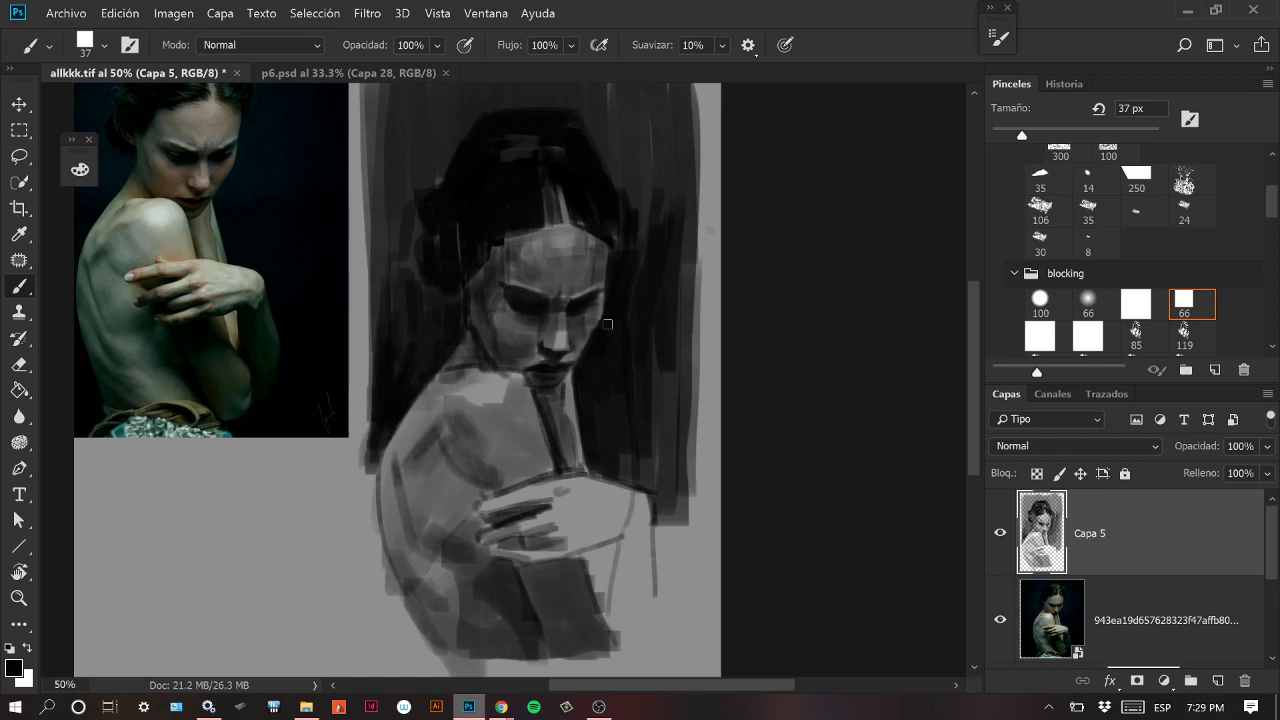
left_click_drag(653, 310, 654, 462)
left_click_drag(668, 372, 682, 476)
mouse_move(700, 240)
left_mouse_down()
mouse_move(680, 496)
mouse_move(696, 395)
left_mouse_up()
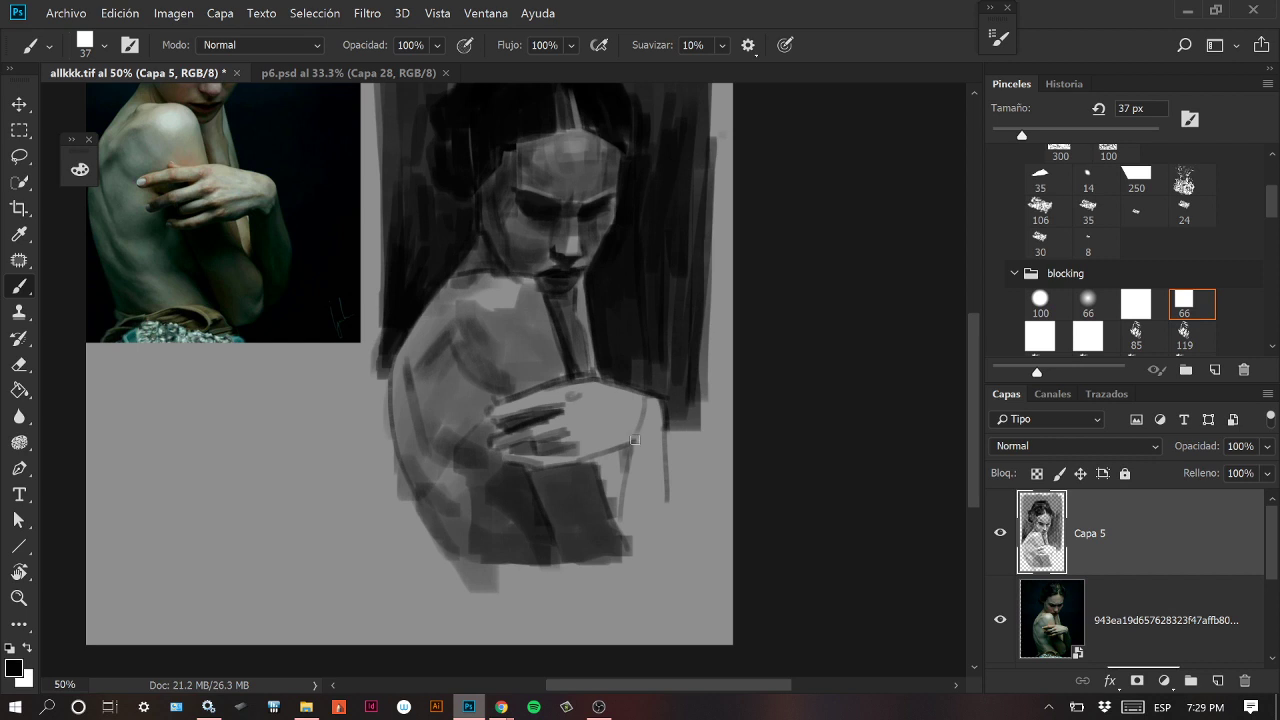
Fill the far arm below the wrist in mid gray with the square brush at 171 px, and reduce the brush to 60 px.
left_click_drag(1022, 135, 1104, 135)
mouse_move(648, 445)
left_mouse_down()
mouse_move(642, 516)
mouse_move(653, 446)
left_mouse_up()
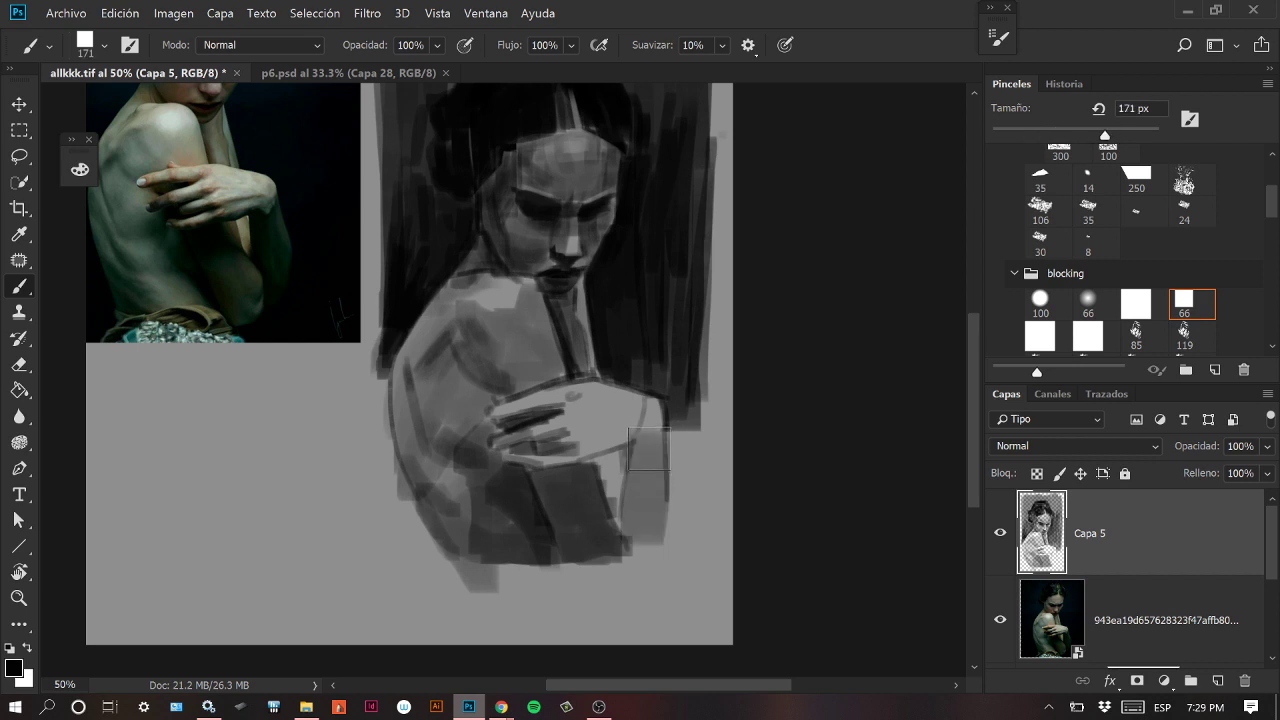
key("bracketleft")
key("bracketleft")
key("bracketleft")
key("bracketleft")
key("bracketleft")
key("bracketleft")
key("bracketleft")
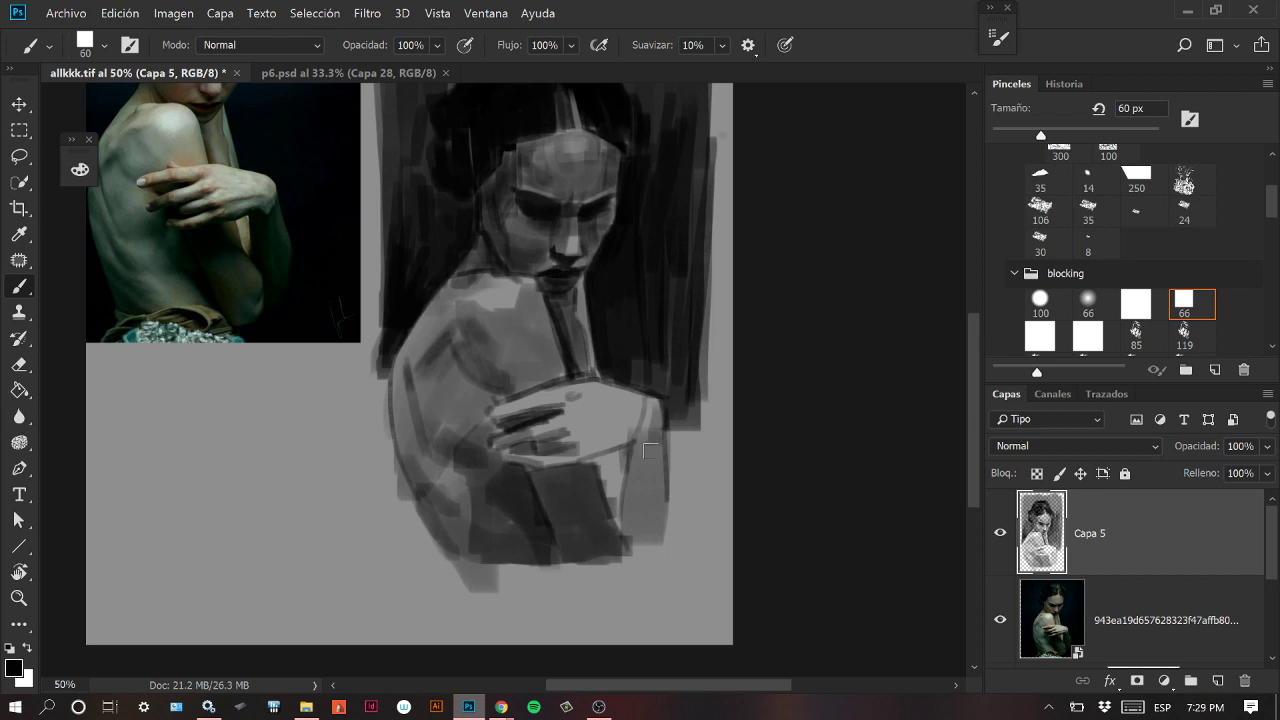
Deepen the far arm's gray and extend the dark background down beside it with the square brush at 87 px.
key("bracketright")
key("bracketright")
key("bracketright")
mouse_move(641, 452)
left_mouse_down()
mouse_move(626, 563)
mouse_move(637, 526)
mouse_move(652, 527)
mouse_move(662, 560)
left_mouse_up()
mouse_move(694, 436)
left_mouse_down()
mouse_move(684, 506)
mouse_move(694, 363)
mouse_move(698, 536)
mouse_move(676, 443)
mouse_move(679, 527)
left_mouse_up()
Refine the dark shapes between the lower fingers with the square brush at 32 px.
left_click(1019, 135)
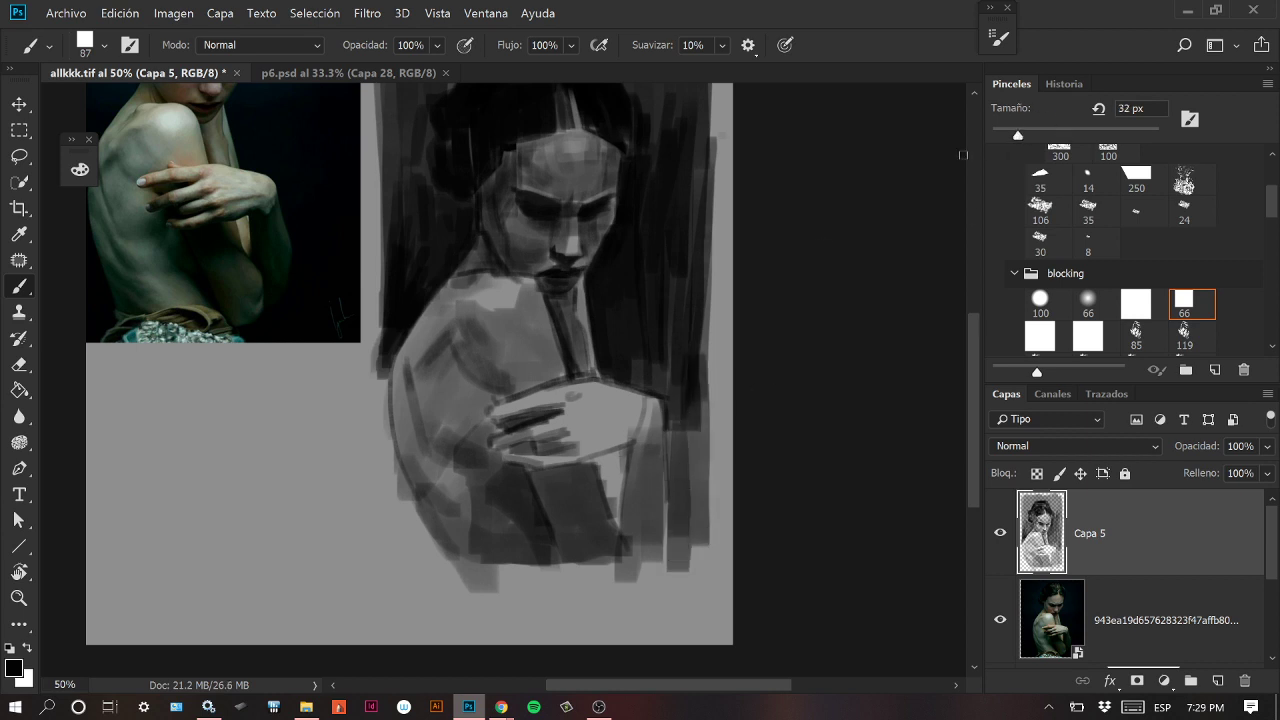
left_click_drag(551, 434, 570, 428)
mouse_move(623, 286)
left_mouse_down()
mouse_move(634, 329)
mouse_move(686, 310)
left_mouse_up()
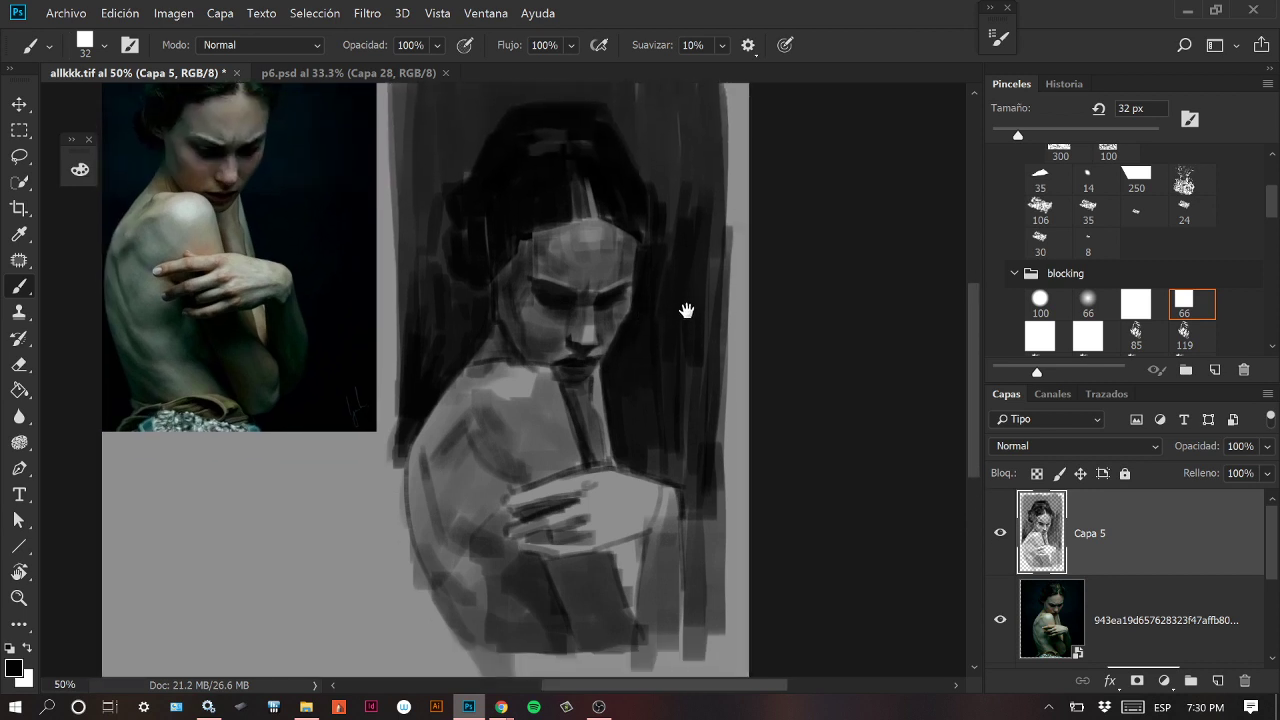
Shade the underside and back of the hand in light gray tones with the square brush at 73 px.
key("bracketright")
key("bracketright")
key("bracketright")
key("bracketright")
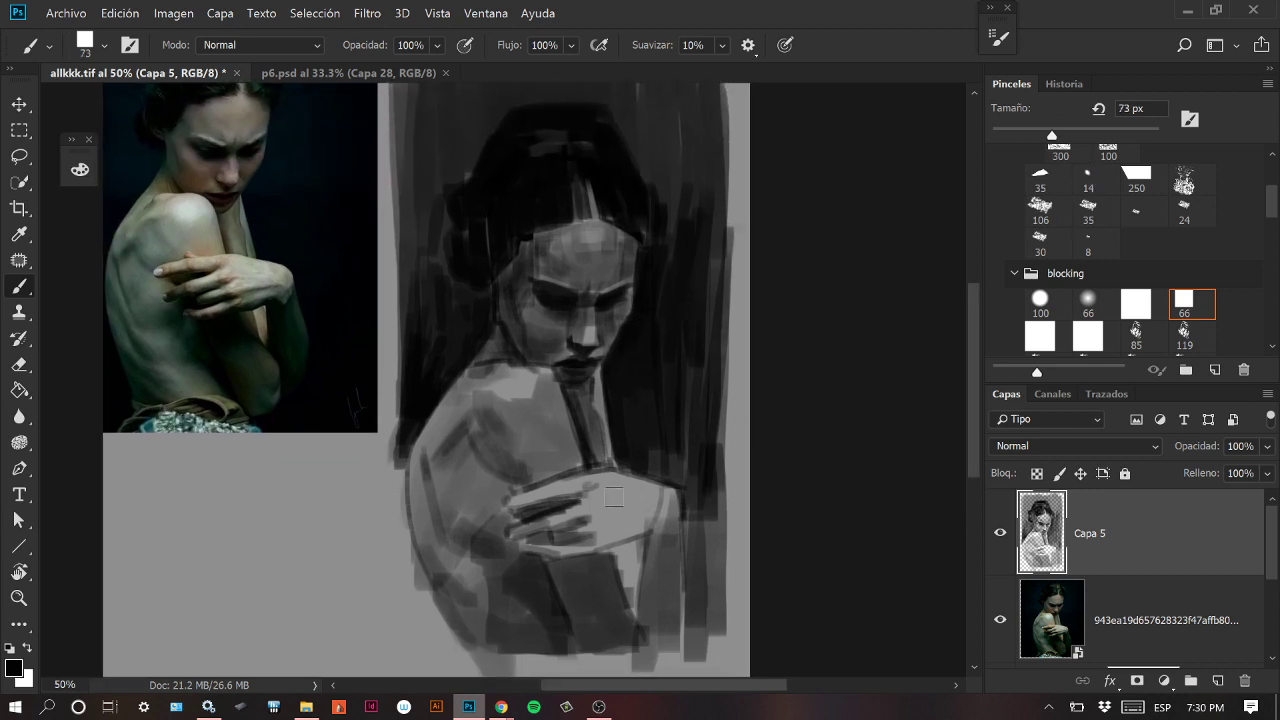
mouse_move(588, 526)
left_mouse_down()
mouse_move(654, 526)
mouse_move(595, 537)
left_mouse_up()
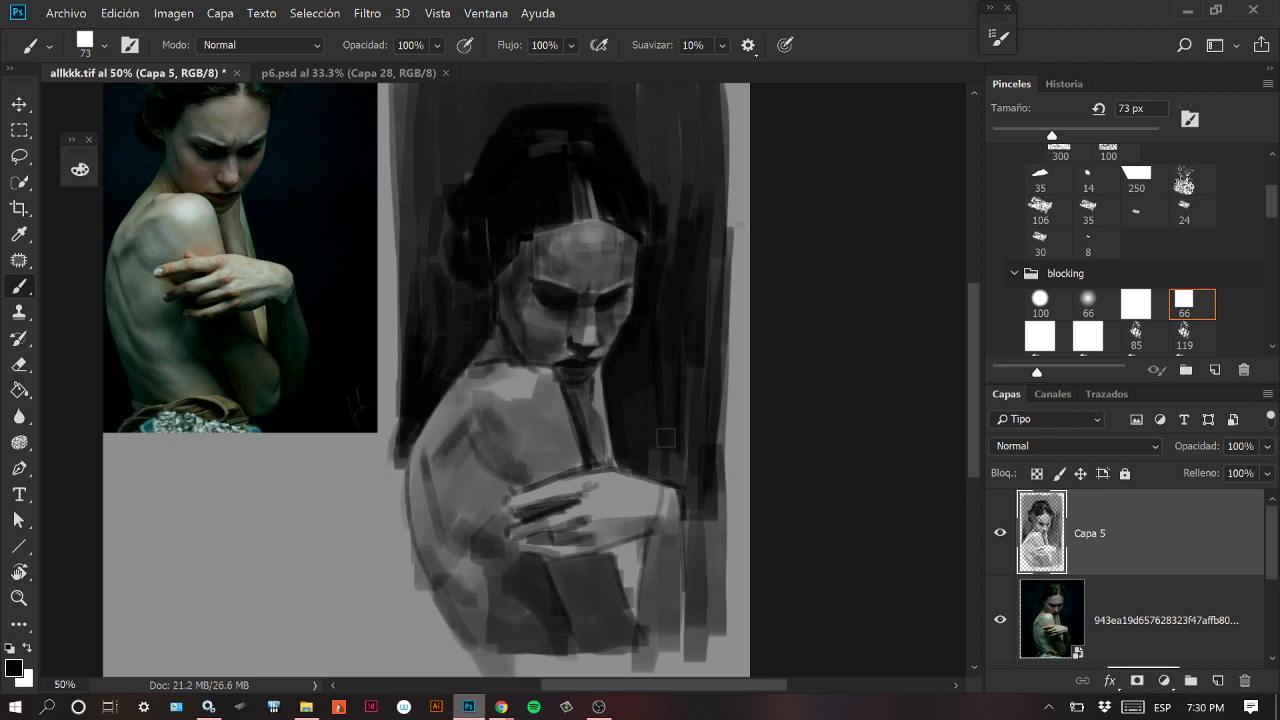
Deepen the shadows on the forearm and extend its dark contour below the torso with the square brush at 36 px.
left_click_drag(1050, 135, 1021, 135)
mouse_move(556, 578)
left_mouse_down()
mouse_move(624, 600)
mouse_move(614, 575)
mouse_move(556, 576)
mouse_move(579, 563)
mouse_move(559, 571)
mouse_move(594, 571)
mouse_move(632, 597)
left_mouse_up()
left_click_drag(637, 534, 694, 486)
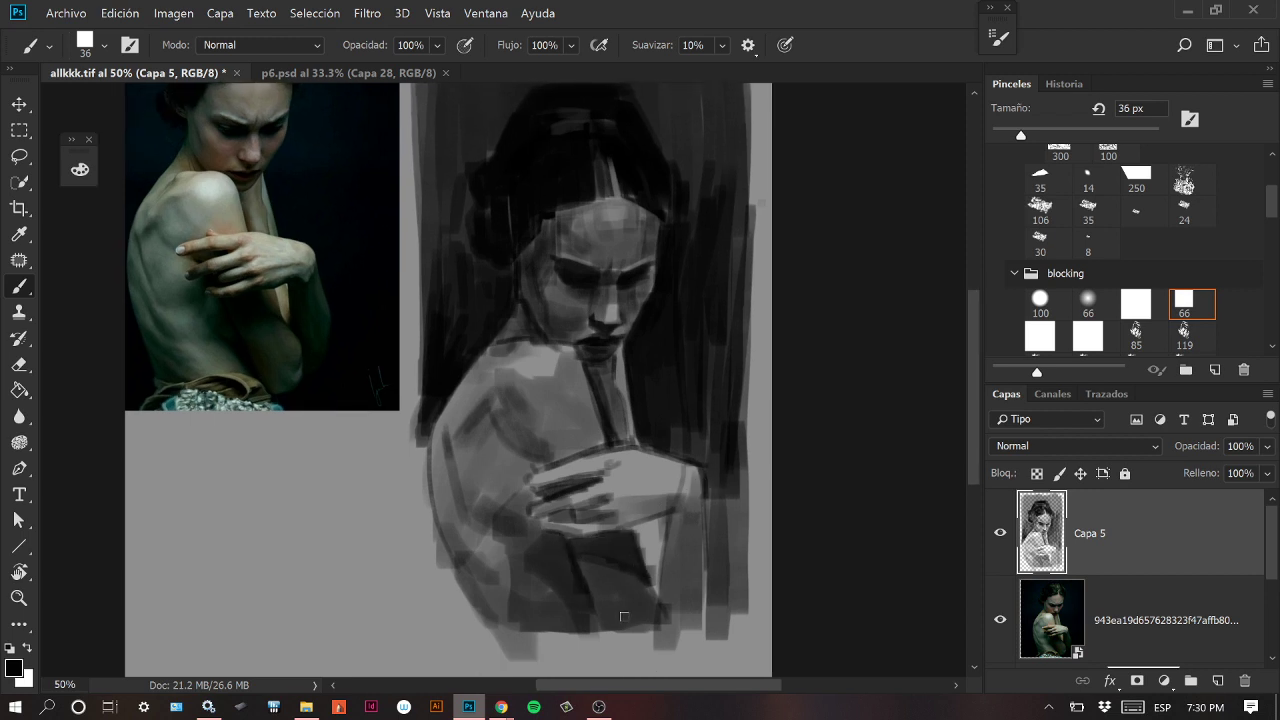
mouse_move(545, 607)
left_mouse_down()
mouse_move(616, 670)
mouse_move(575, 624)
left_mouse_up()
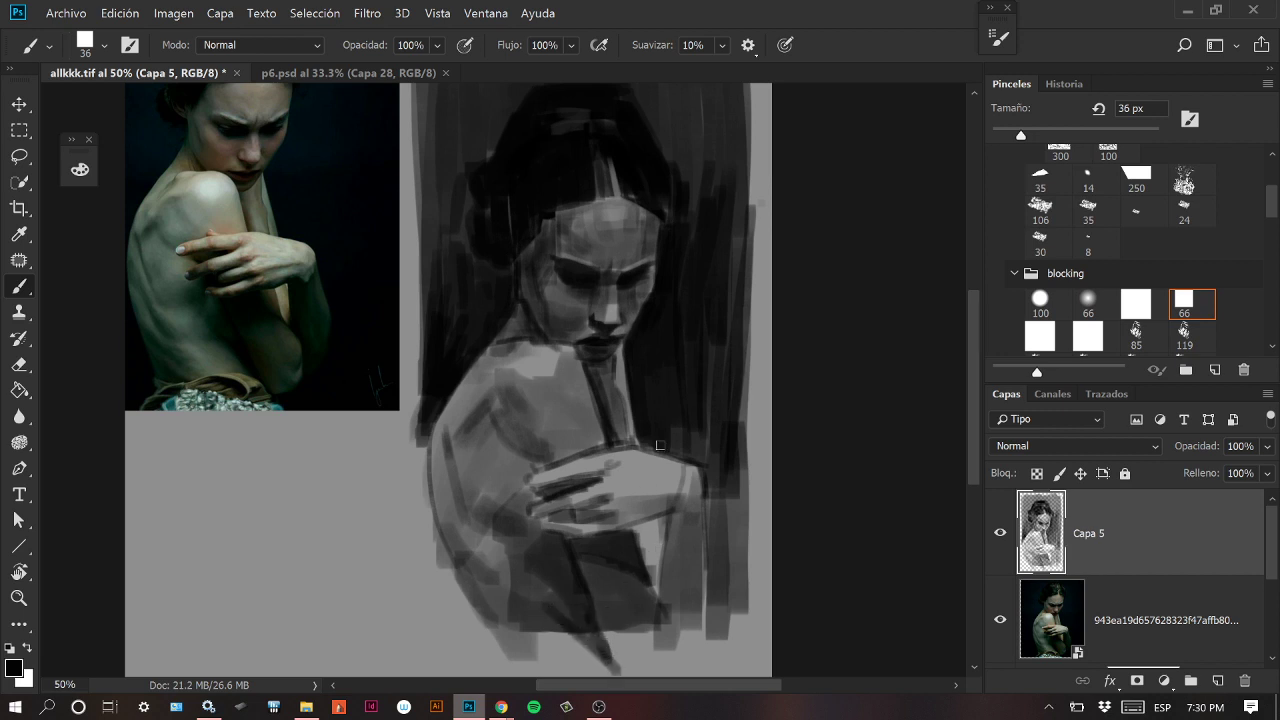
Add dark strokes to the upper background beside the head with the square brush at 36 px.
left_click_drag(720, 443, 700, 491)
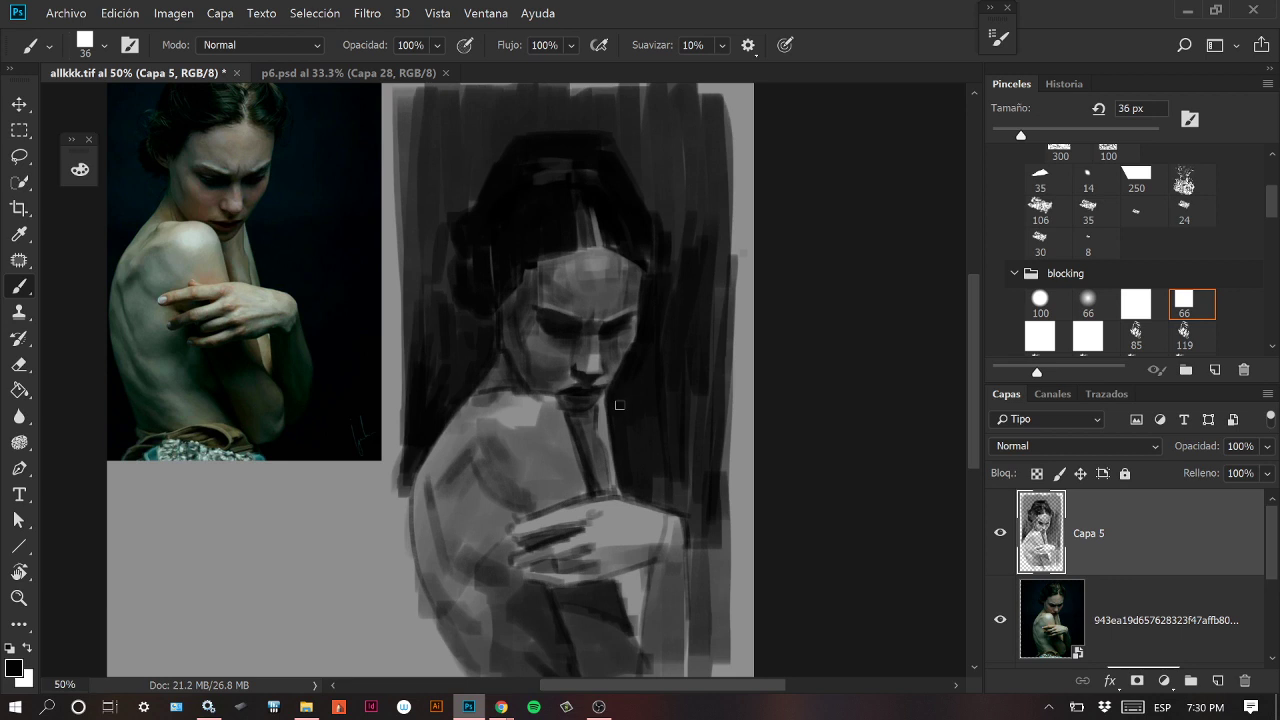
left_click_drag(668, 423, 673, 314)
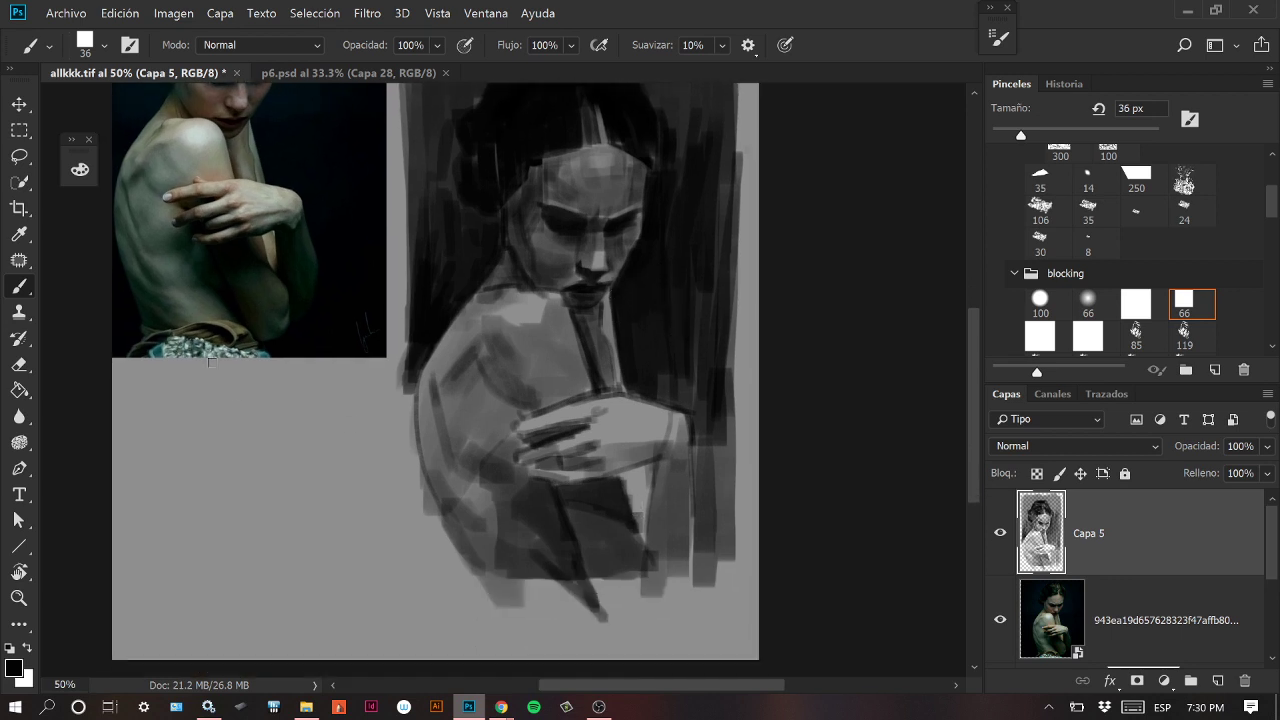
left_click_drag(676, 239, 704, 347)
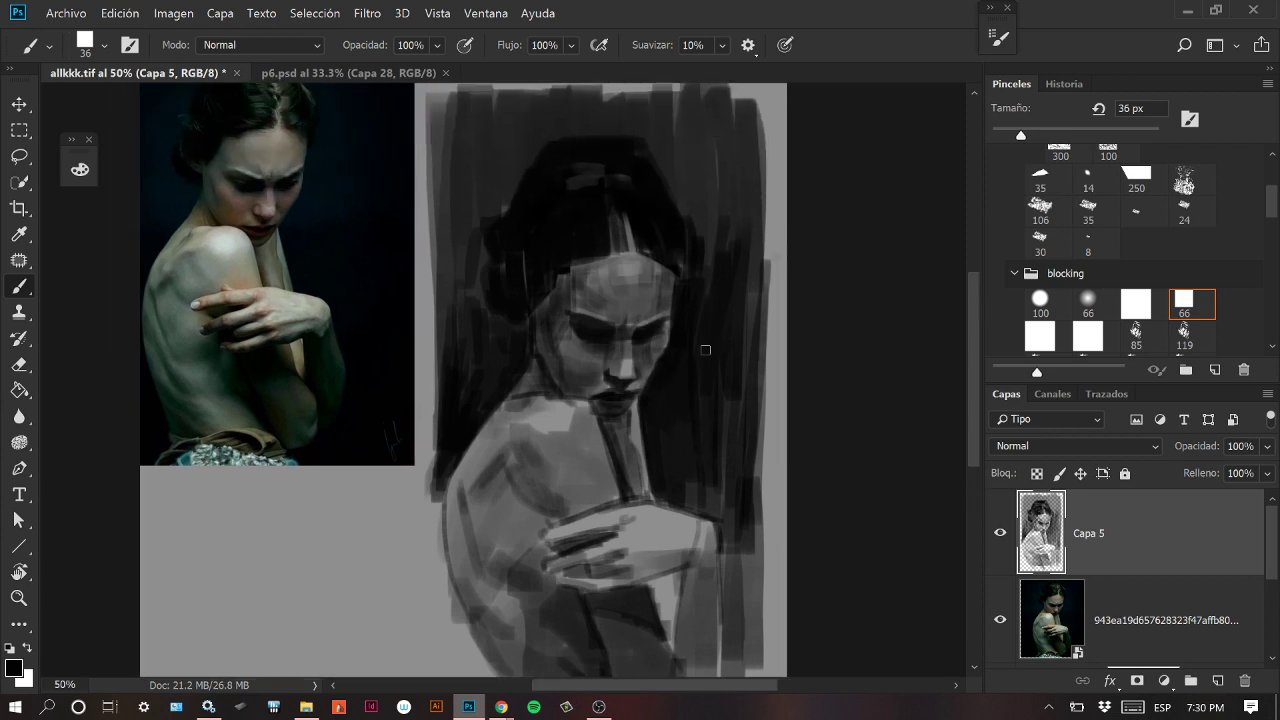
left_click_drag(668, 296, 654, 322)
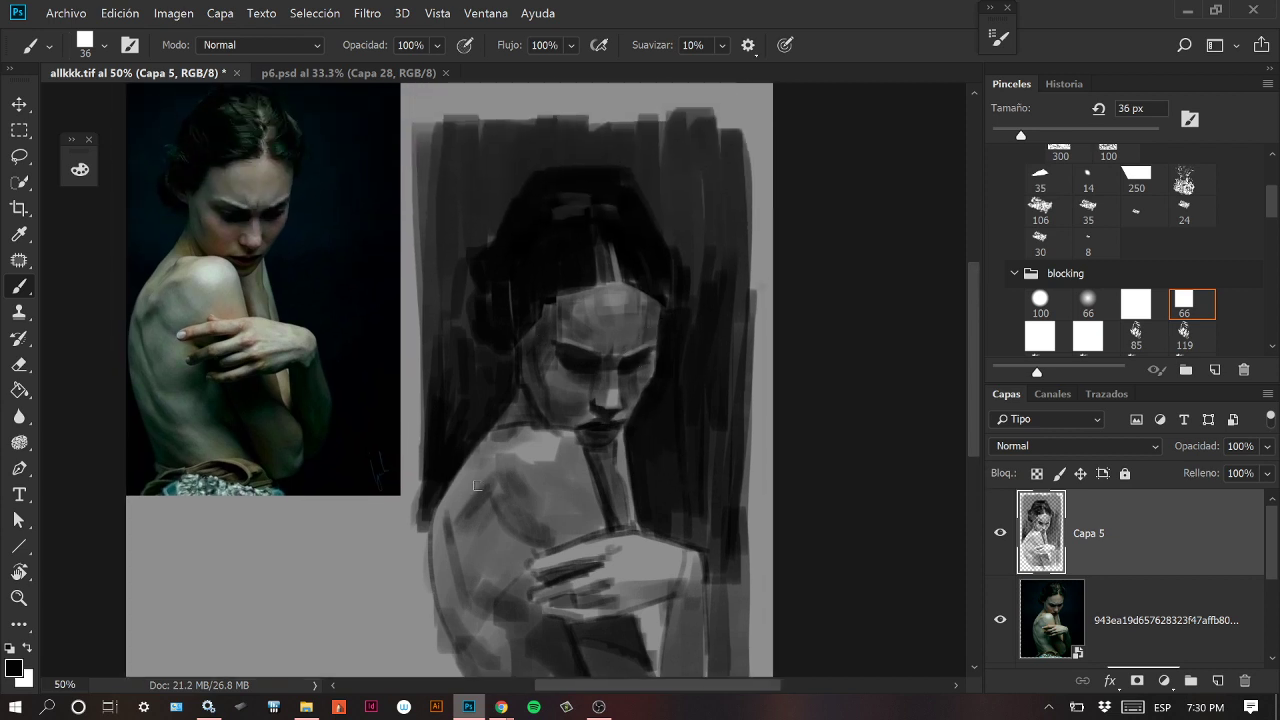
left_click_drag(664, 443, 651, 371)
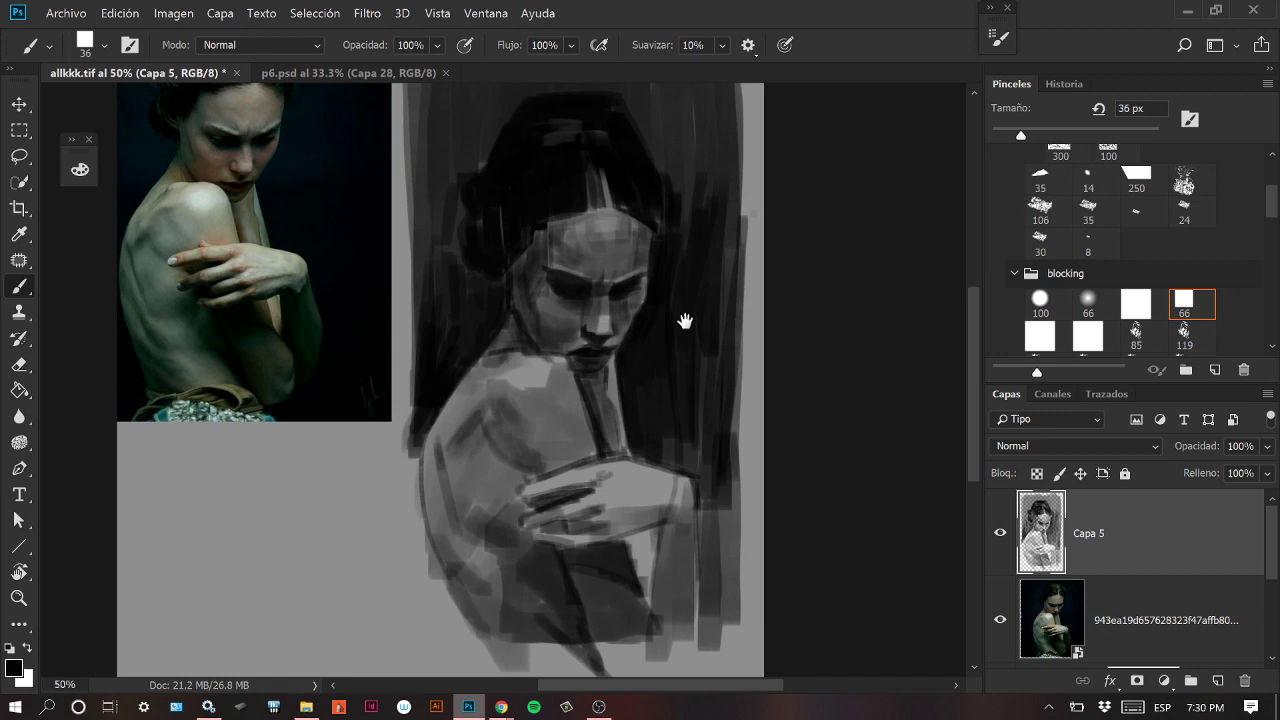
left_click_drag(686, 323, 663, 330)
mouse_move(691, 202)
left_mouse_down()
mouse_move(694, 251)
mouse_move(716, 271)
left_mouse_up()
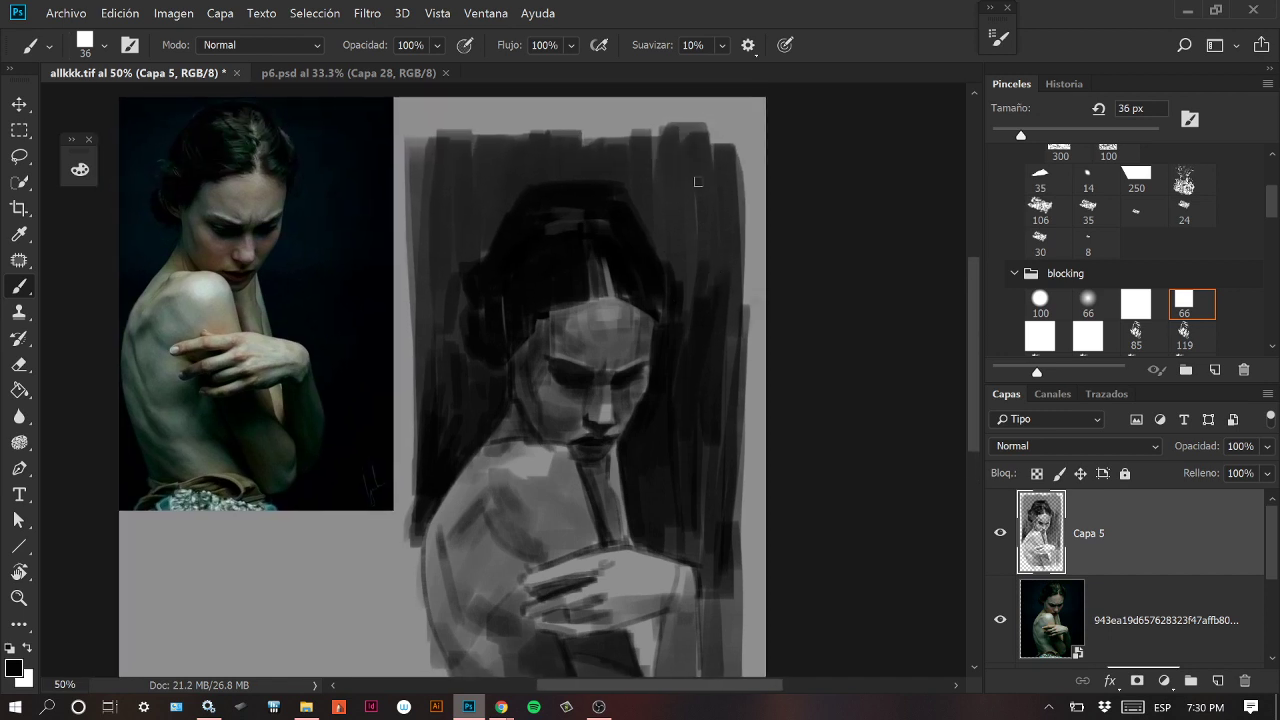
scroll(726, 294, "up", 2)
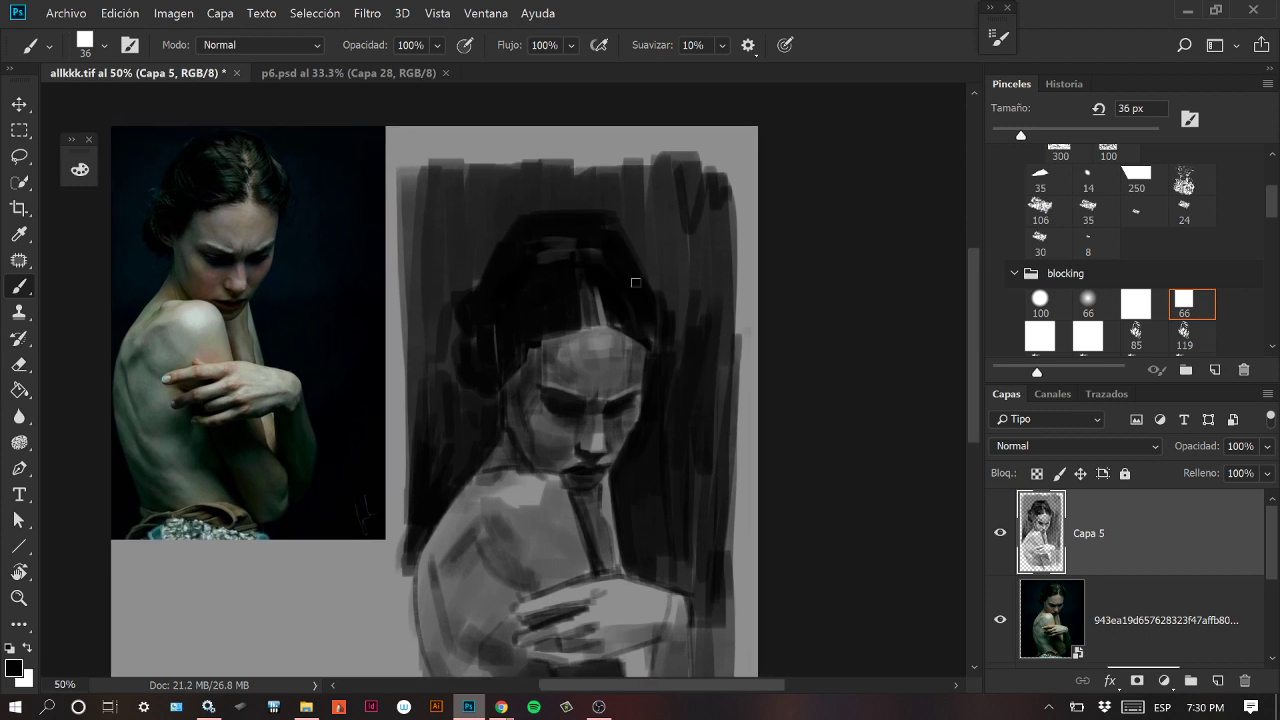
Sample dark tones from the hair and refine the hair's crown, bun and hairline with the square brush at 36 px.
key("alt")
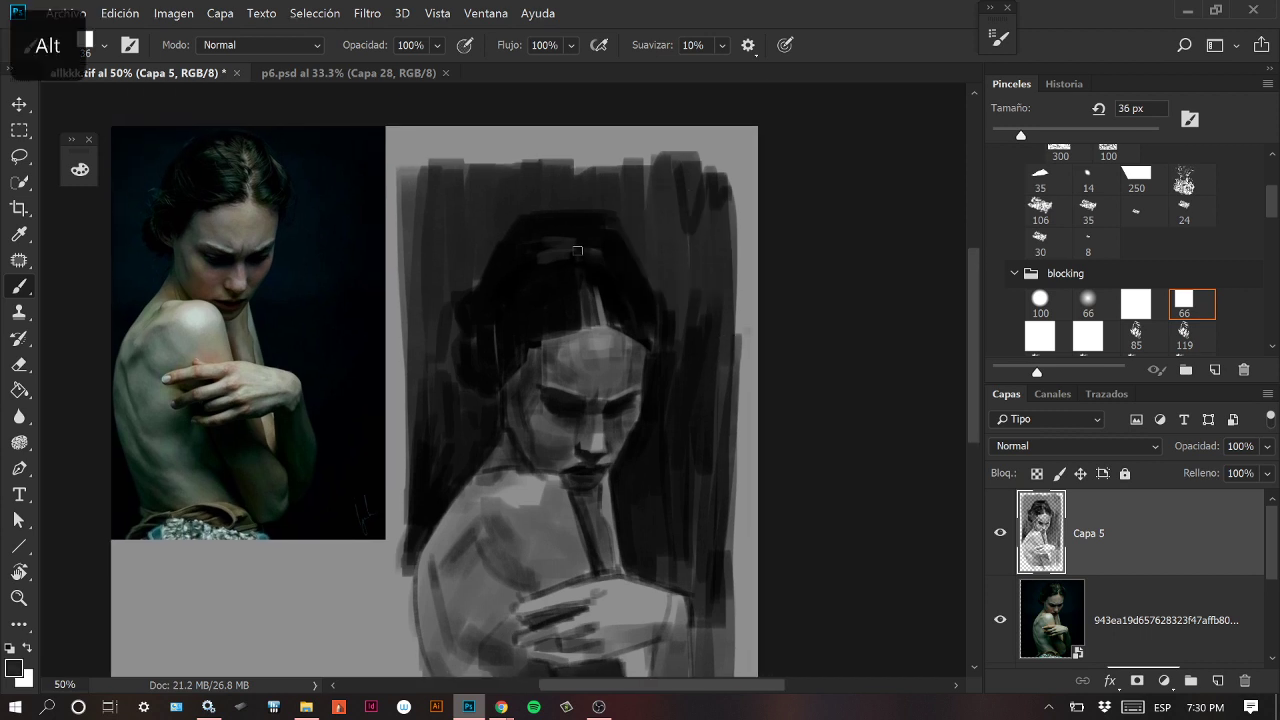
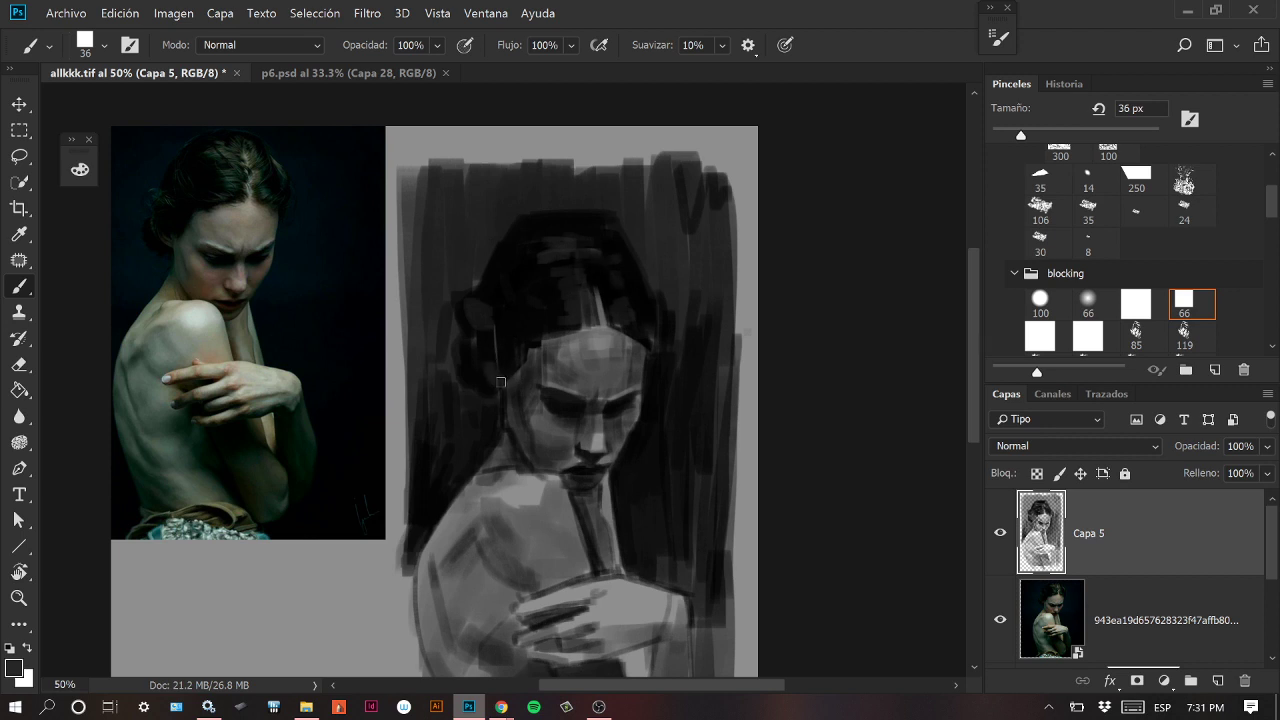
left_click(496, 291, "alt")
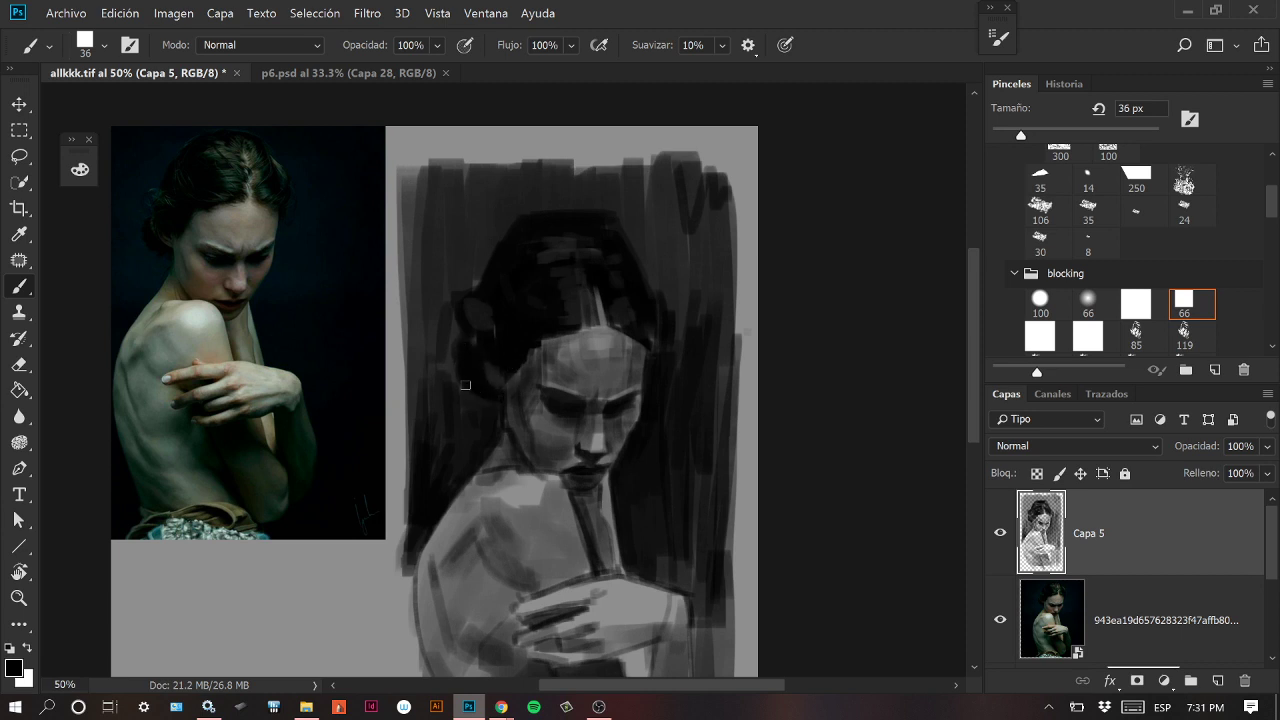
left_click_drag(683, 340, 717, 386)
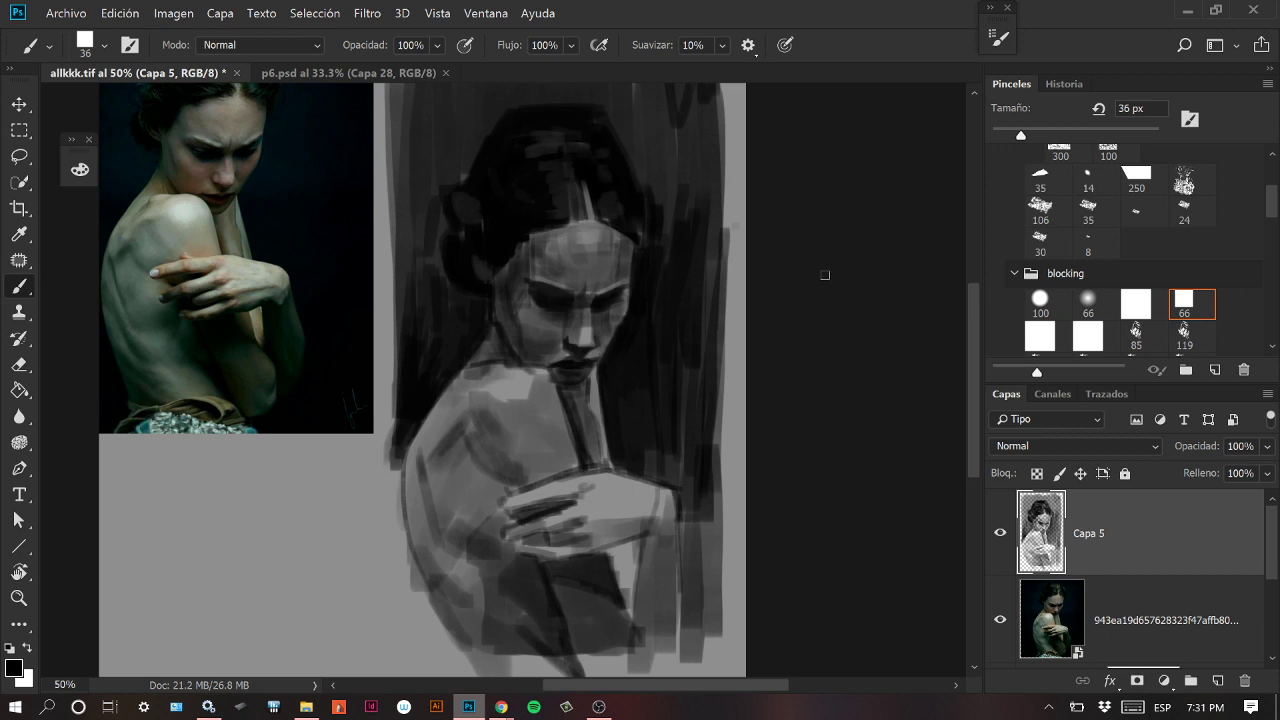
Check the square brush's transfer and tip shape settings.
left_click(1000, 38)
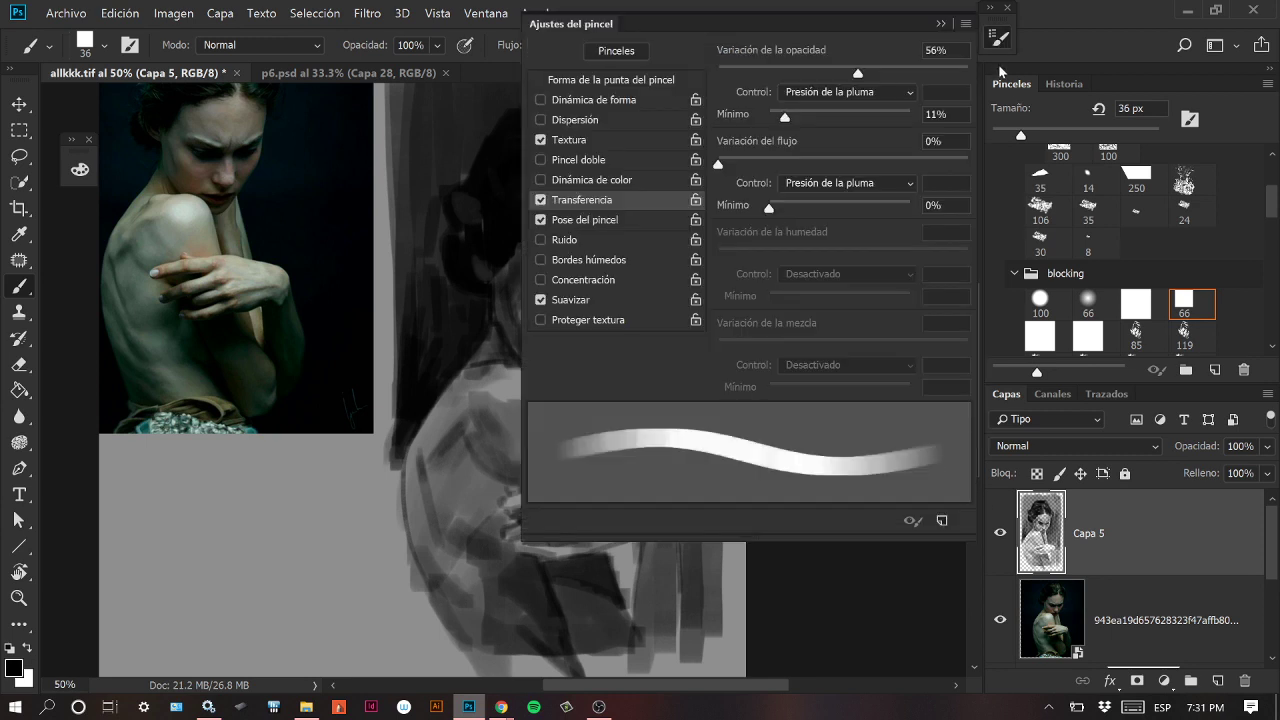
left_click(656, 80)
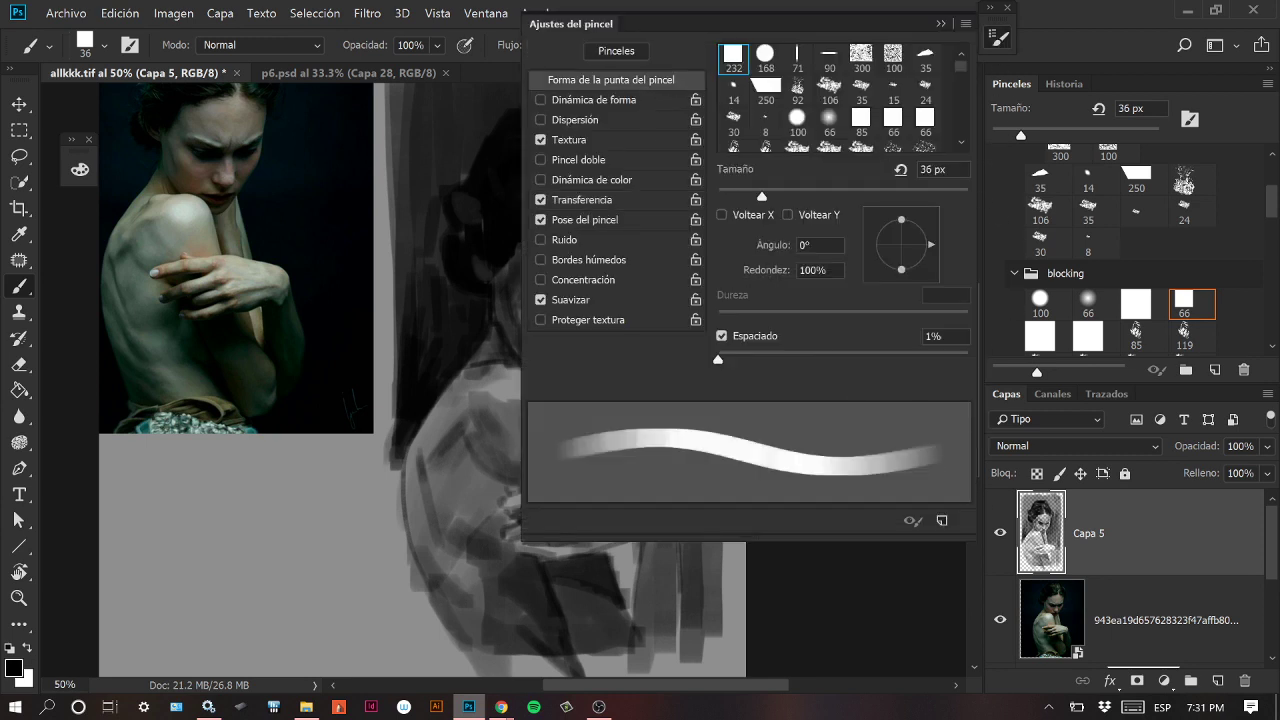
left_click(1000, 38)
Refine the dark eye-socket shadows on the grayscale face with the square brush reduced to 17 px.
left_click_drag(660, 289, 664, 305)
scroll(503, 286, "up", 3)
key("z")
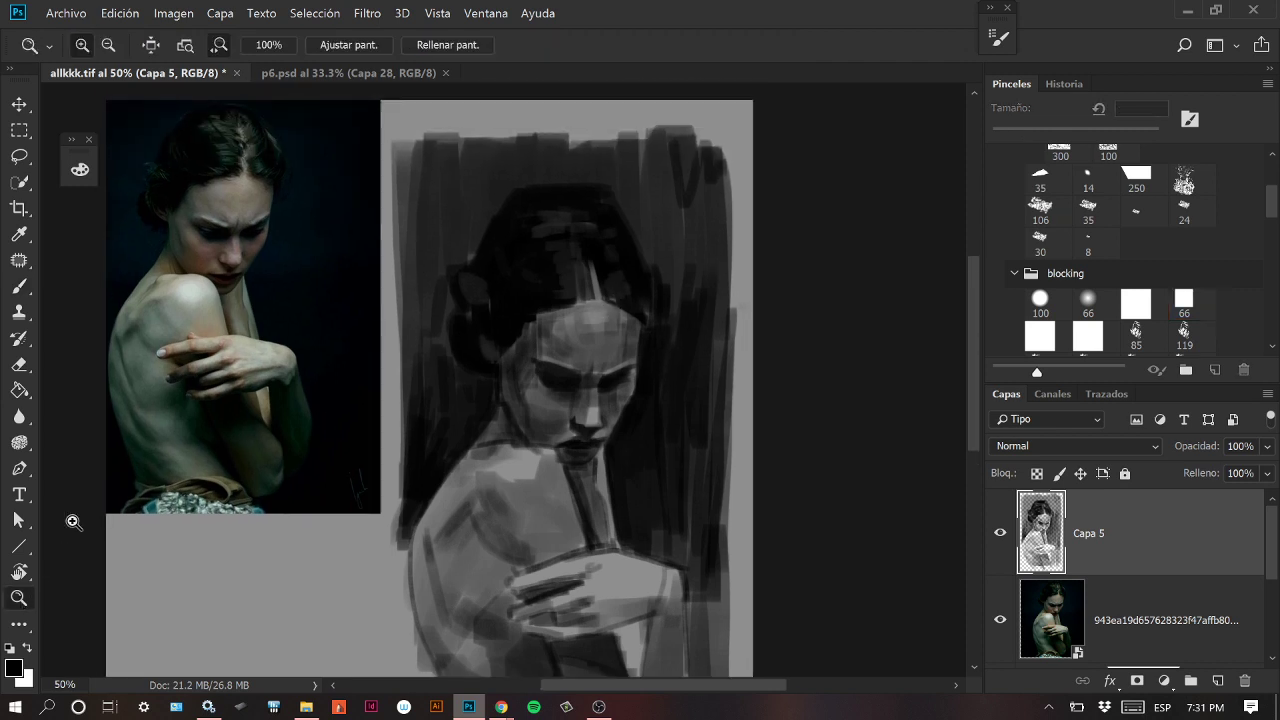
left_click_drag(300, 194, 329, 180)
left_click_drag(286, 234, 451, 203)
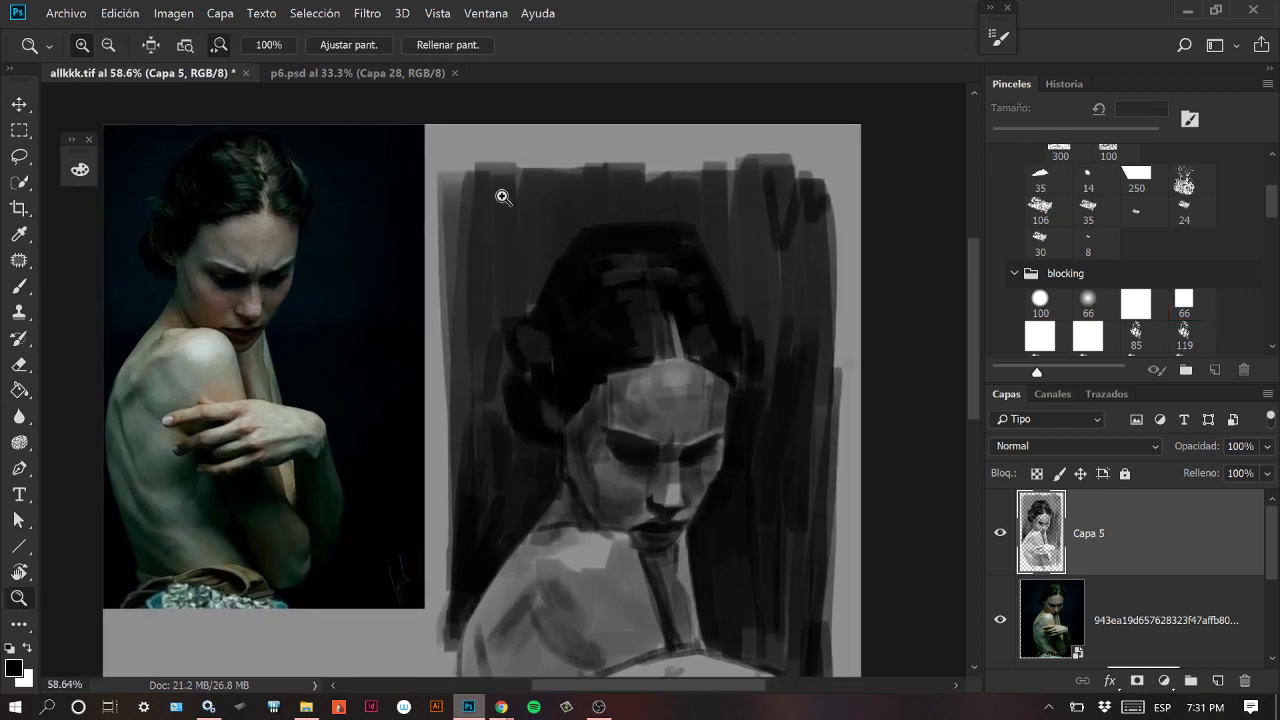
left_click_drag(318, 330, 543, 289)
left_click_drag(729, 303, 674, 289)
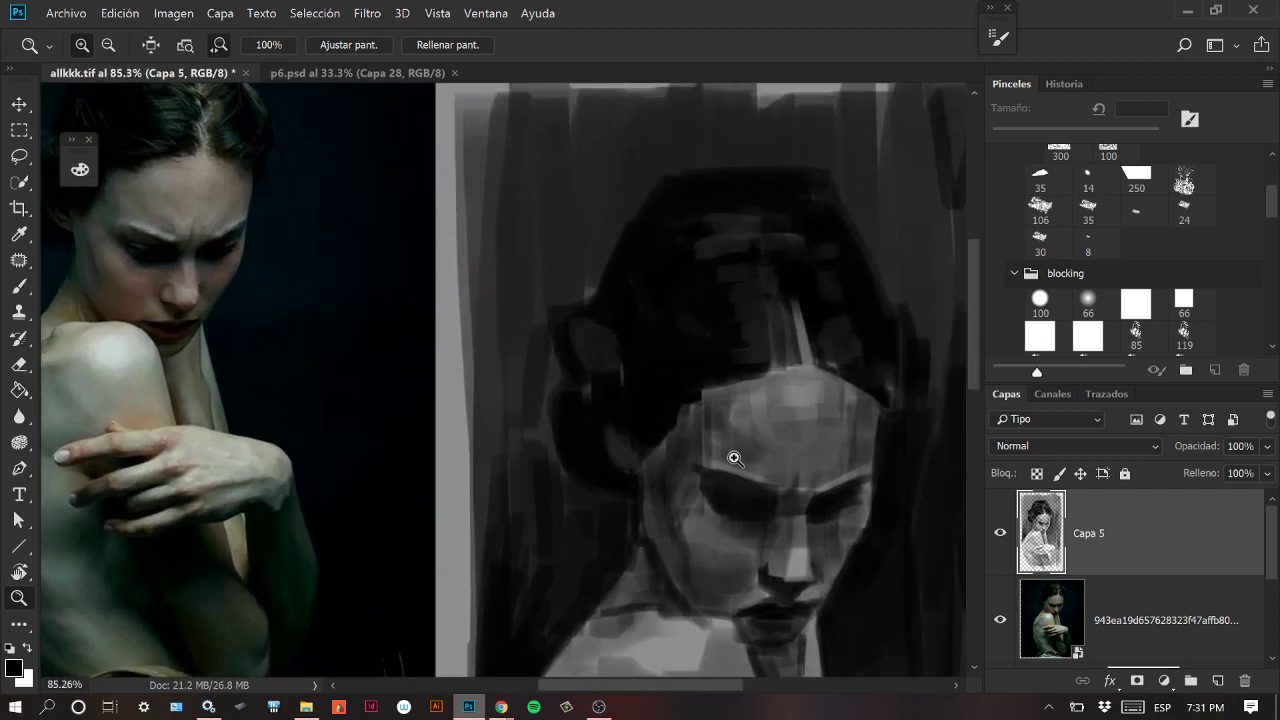
left_click_drag(846, 463, 843, 456)
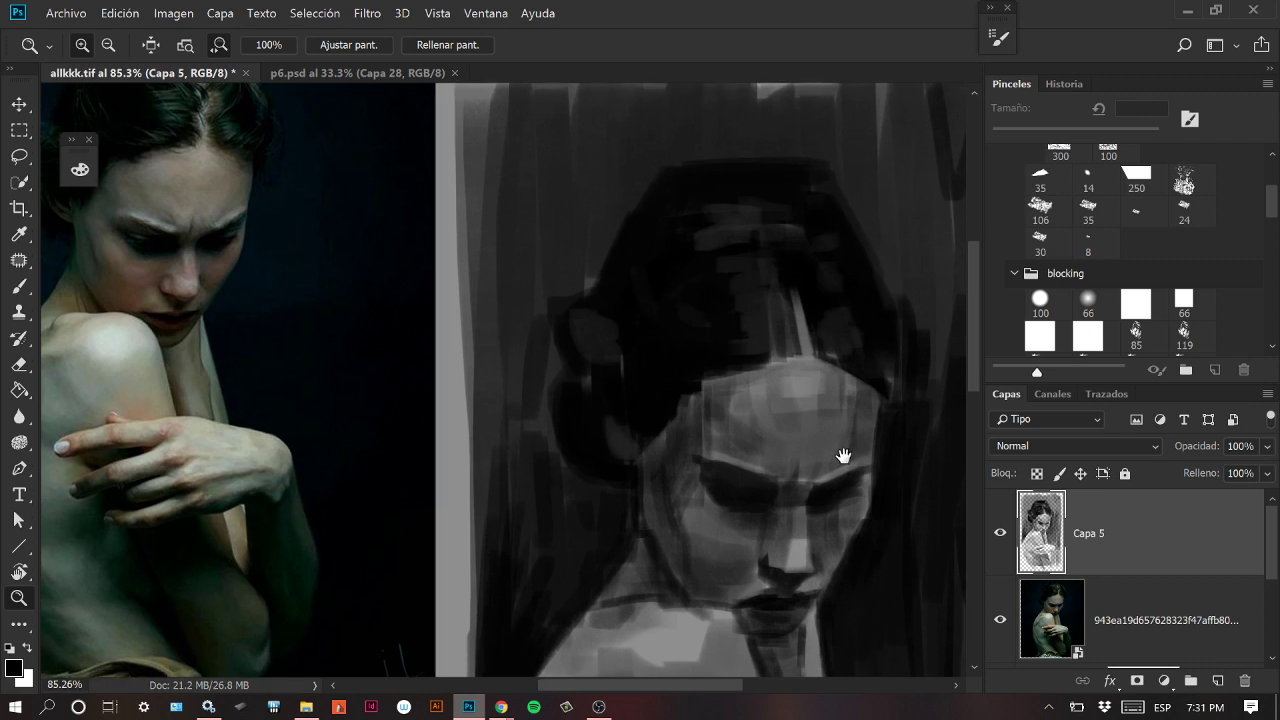
left_click(19, 286)
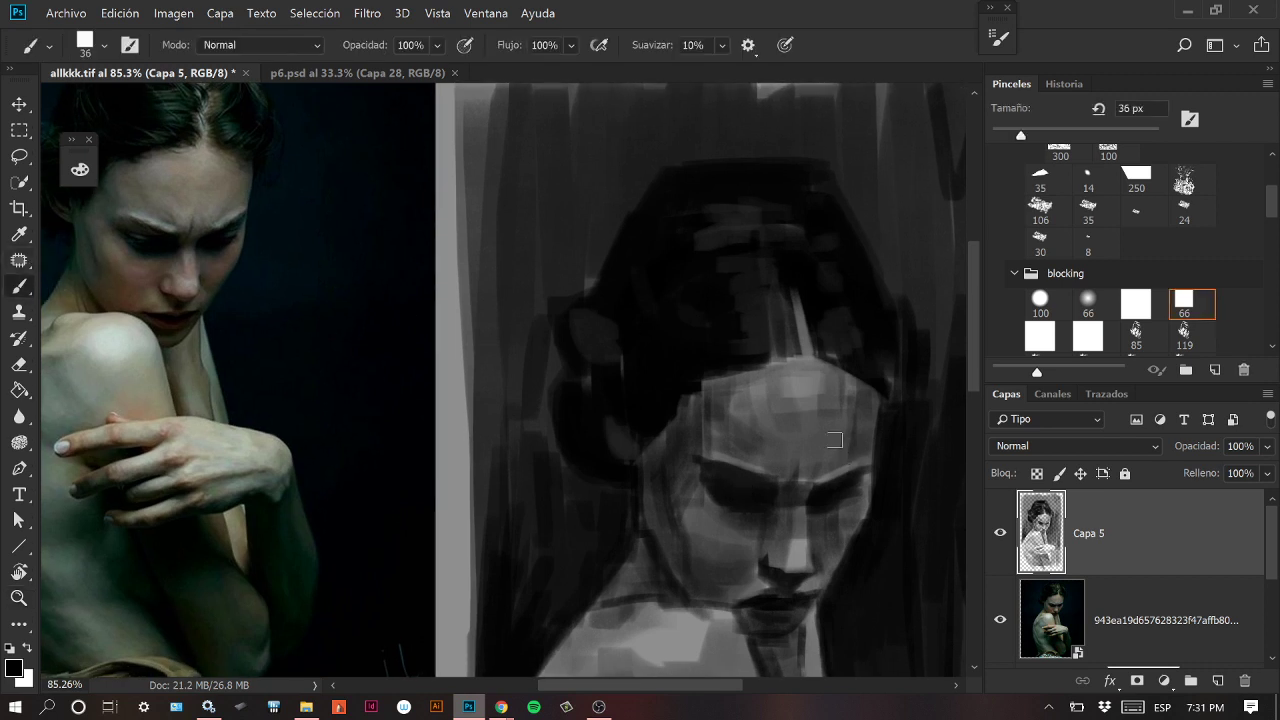
left_click_drag(1020, 135, 1010, 135)
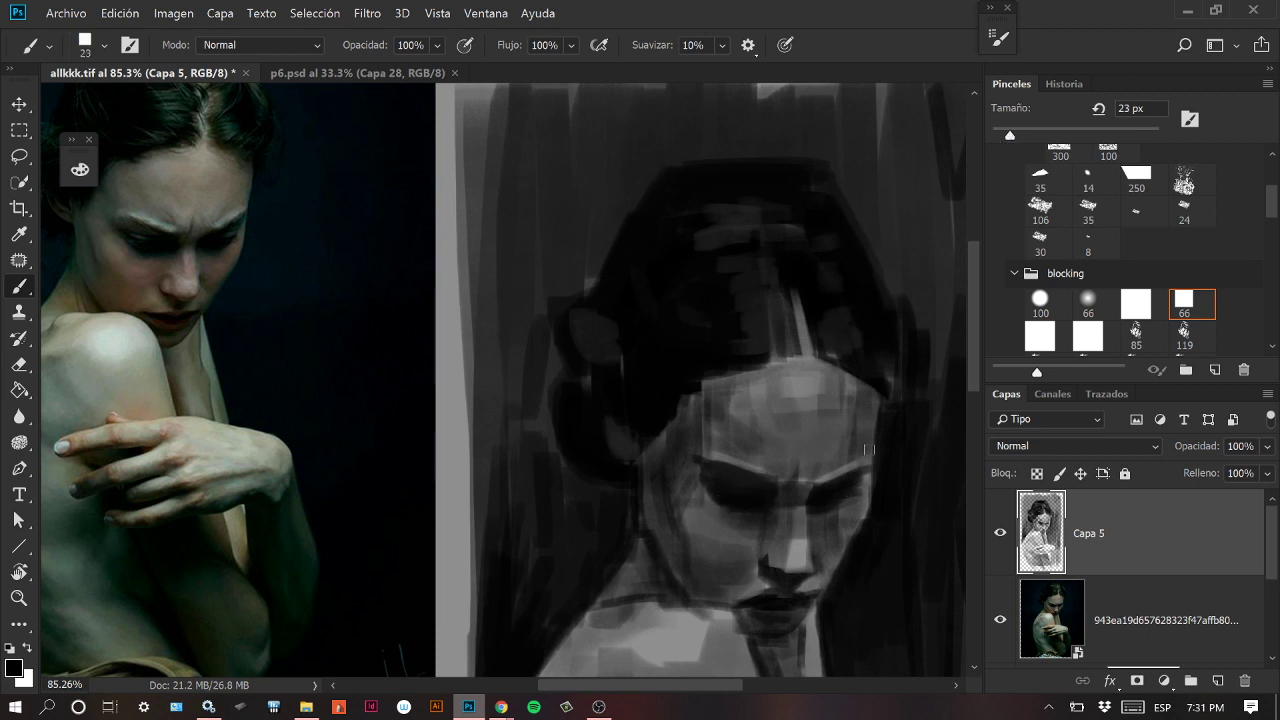
key("ctrl+z")
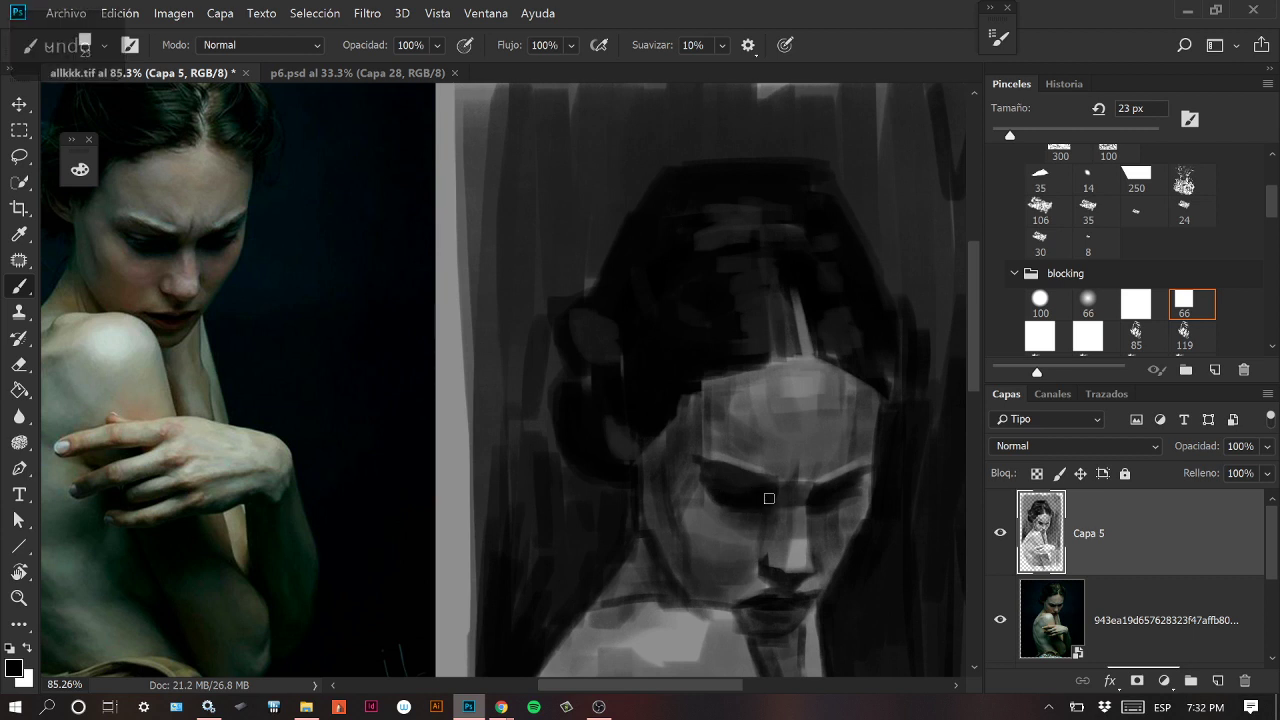
key("bracketleft")
key("bracketleft")
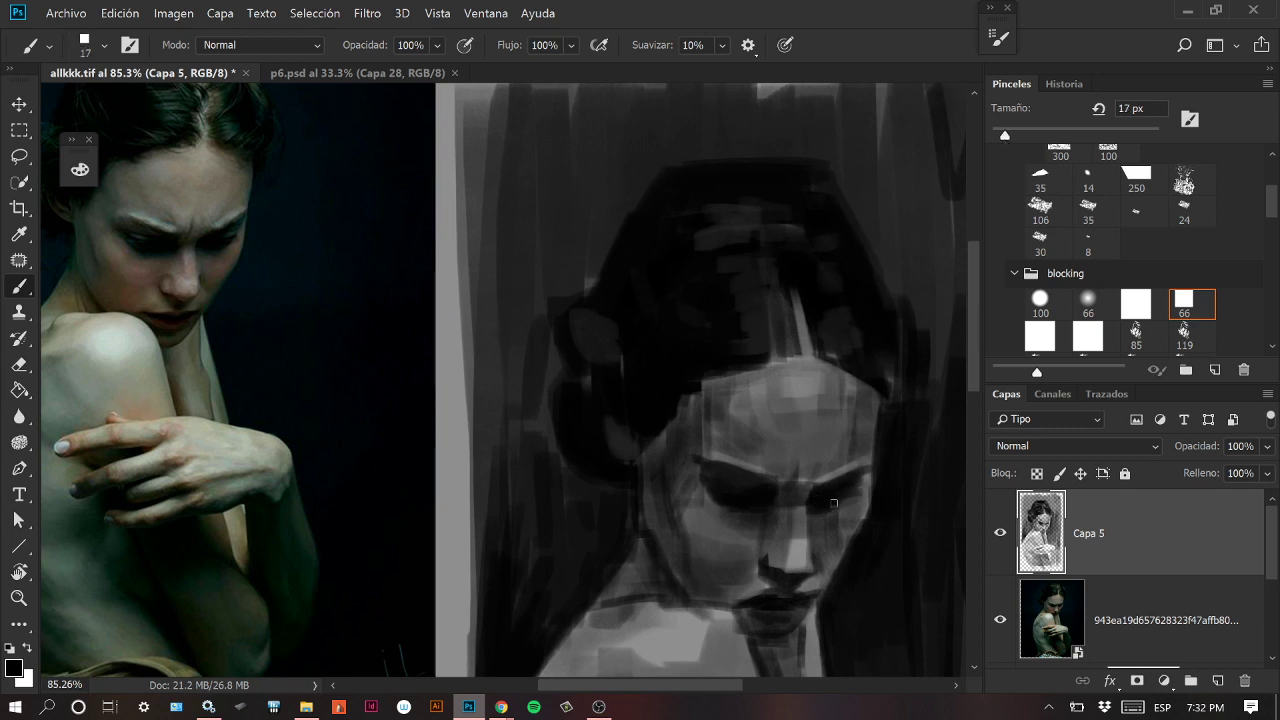
key("ctrl+z")
Sample a gray beside the far eye and shape its eyelid with the 17 px brush, undoing stray strokes.
left_click(864, 501, "alt")
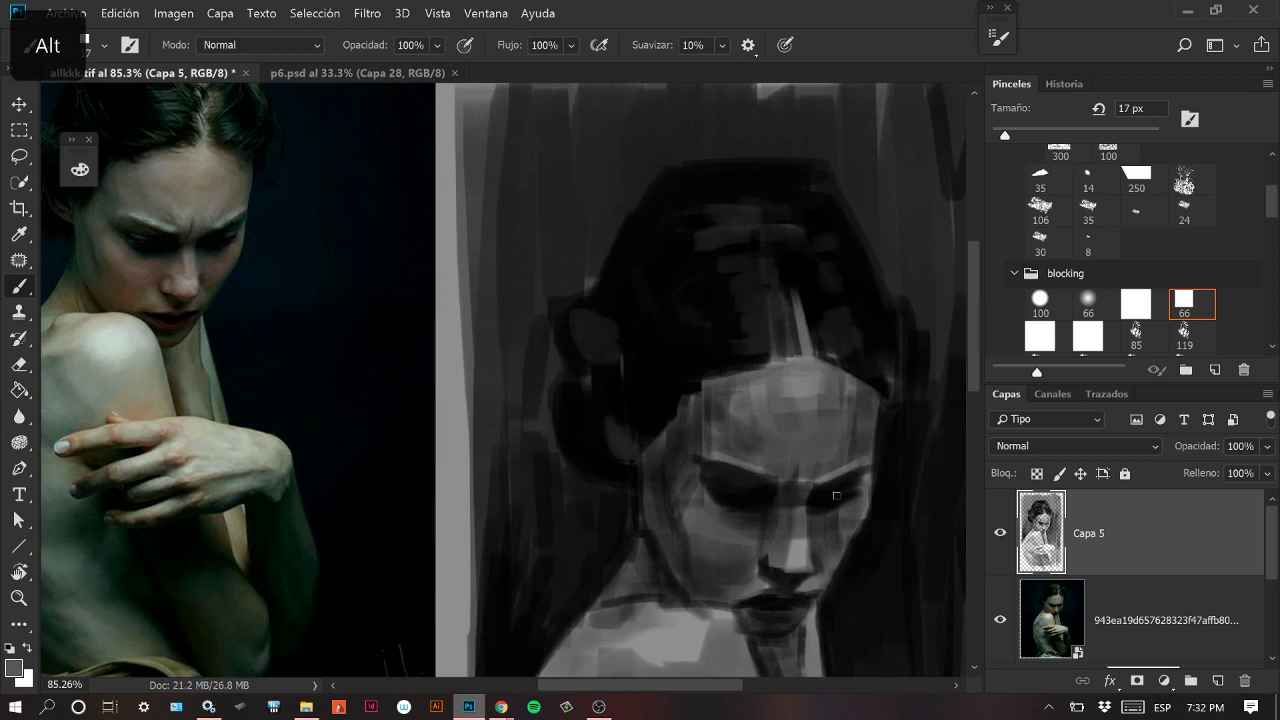
key("ctrl+z")
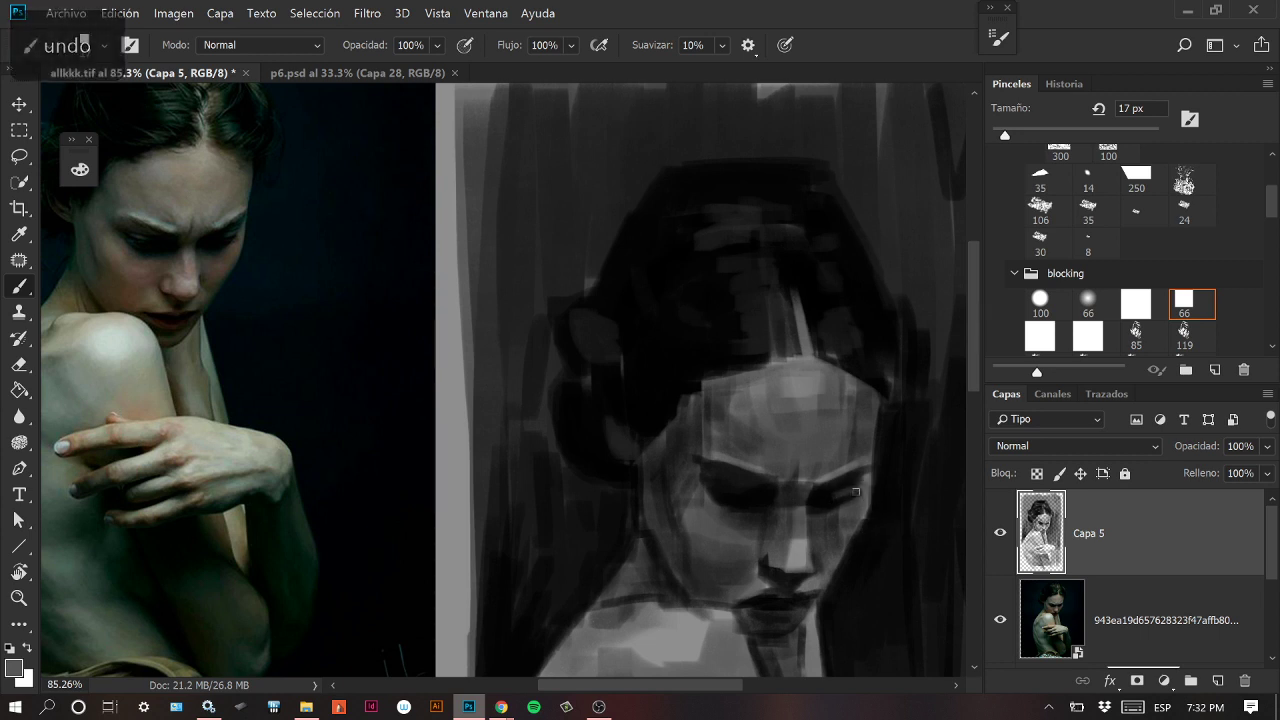
key("ctrl+z")
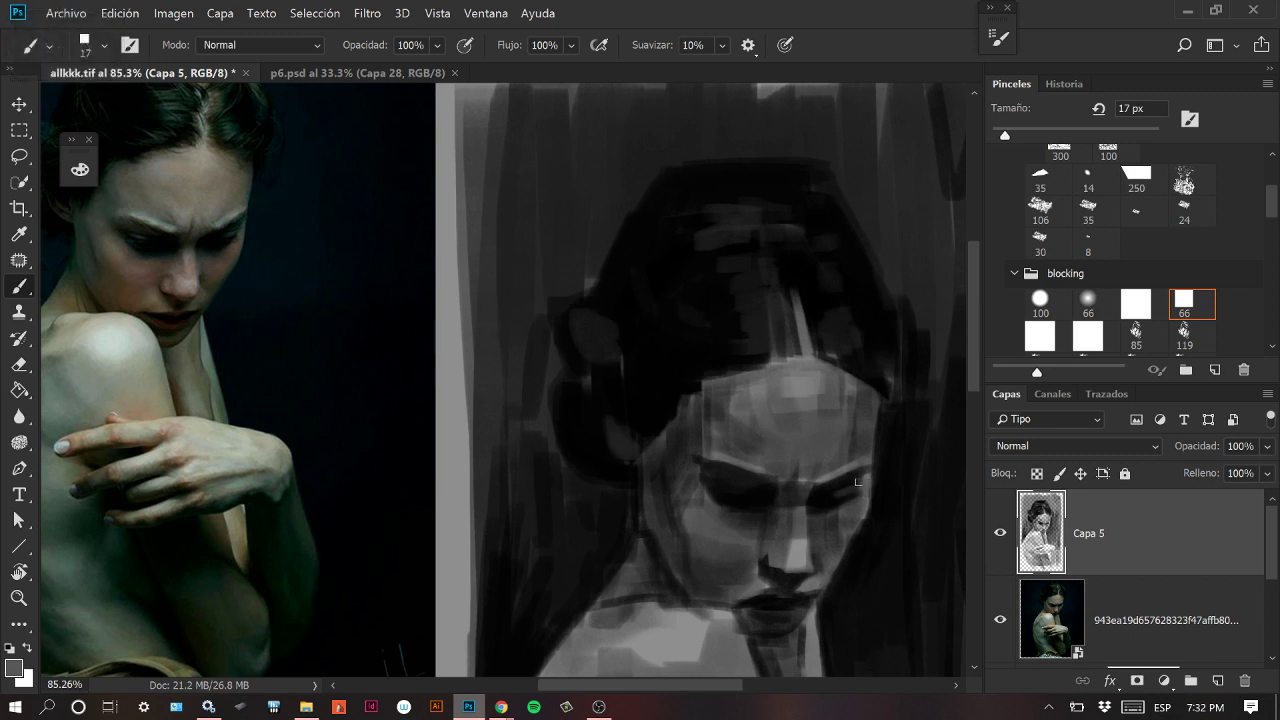
key("ctrl+z")
Sample light and dark tones around the nose and far eye to refine the eyes and brow at 17 px.
left_click(818, 542, "alt")
key("alt")
left_click(828, 494, "alt")
left_click(880, 480, "alt")
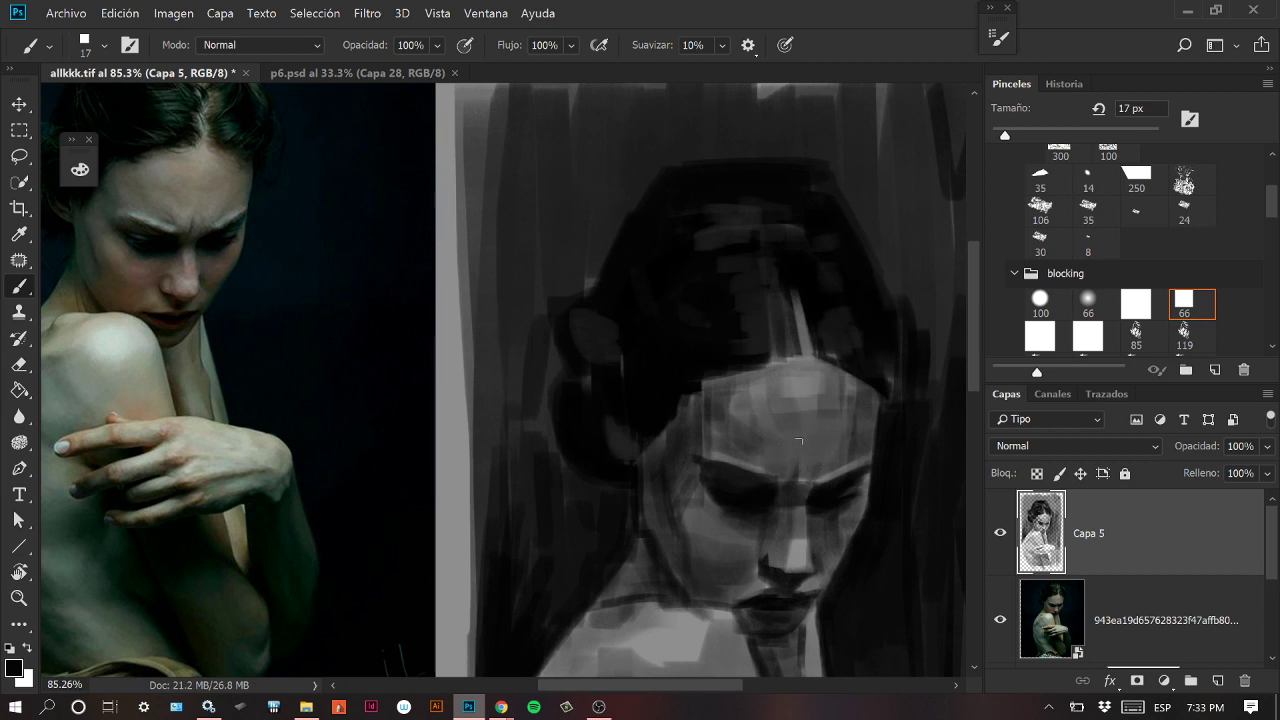
Sample a gray from the near brow and detail both eyelids with the square brush at 12 px.
left_click(718, 456, "alt")
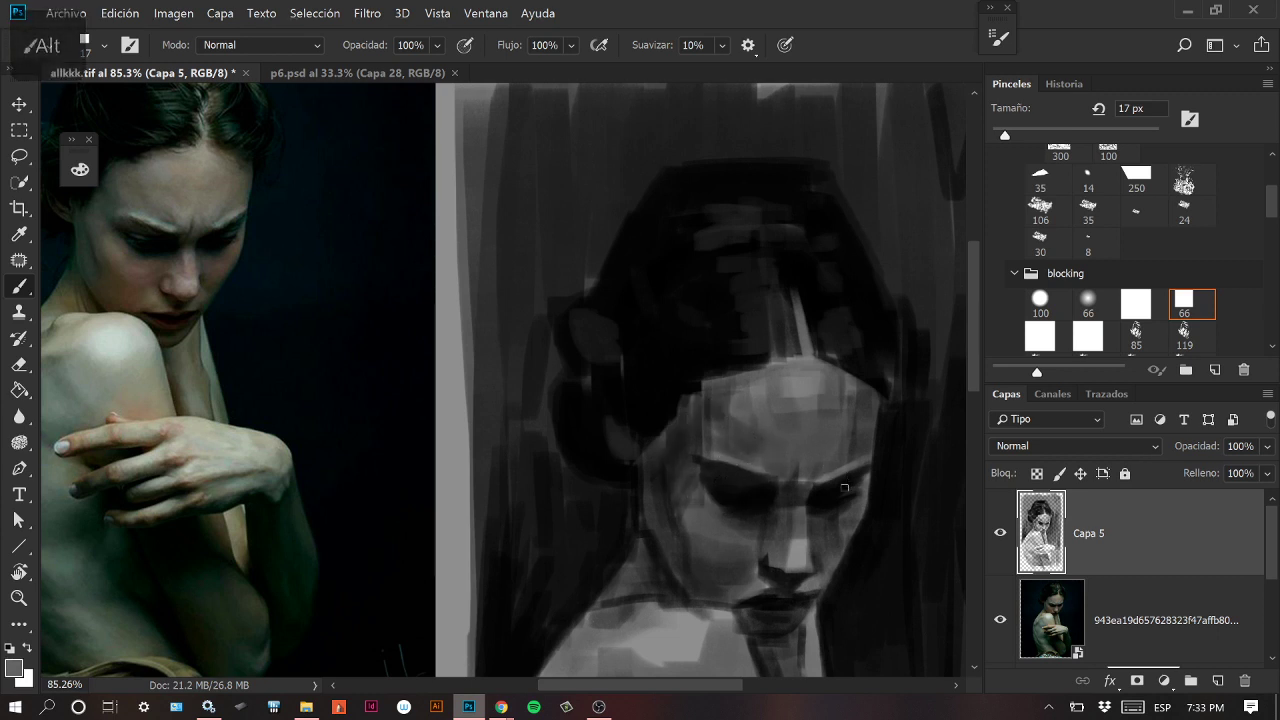
left_click_drag(1005, 136, 999, 145)
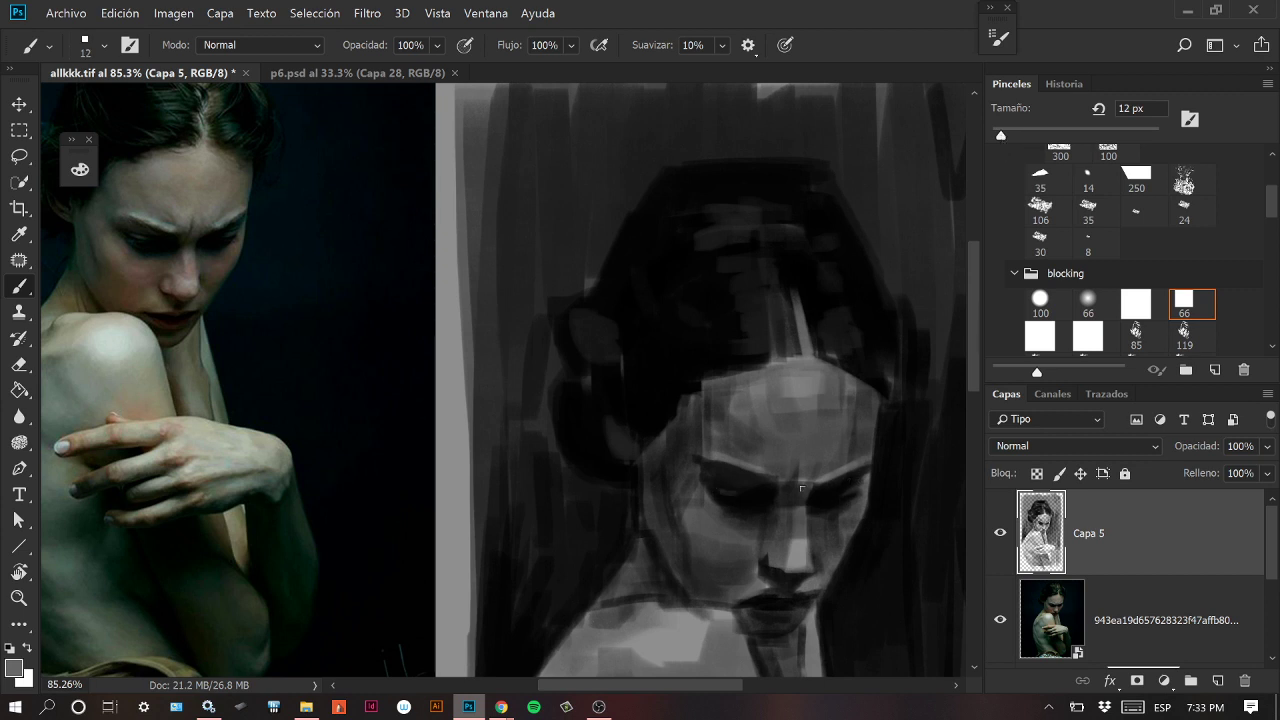
key("ctrl")
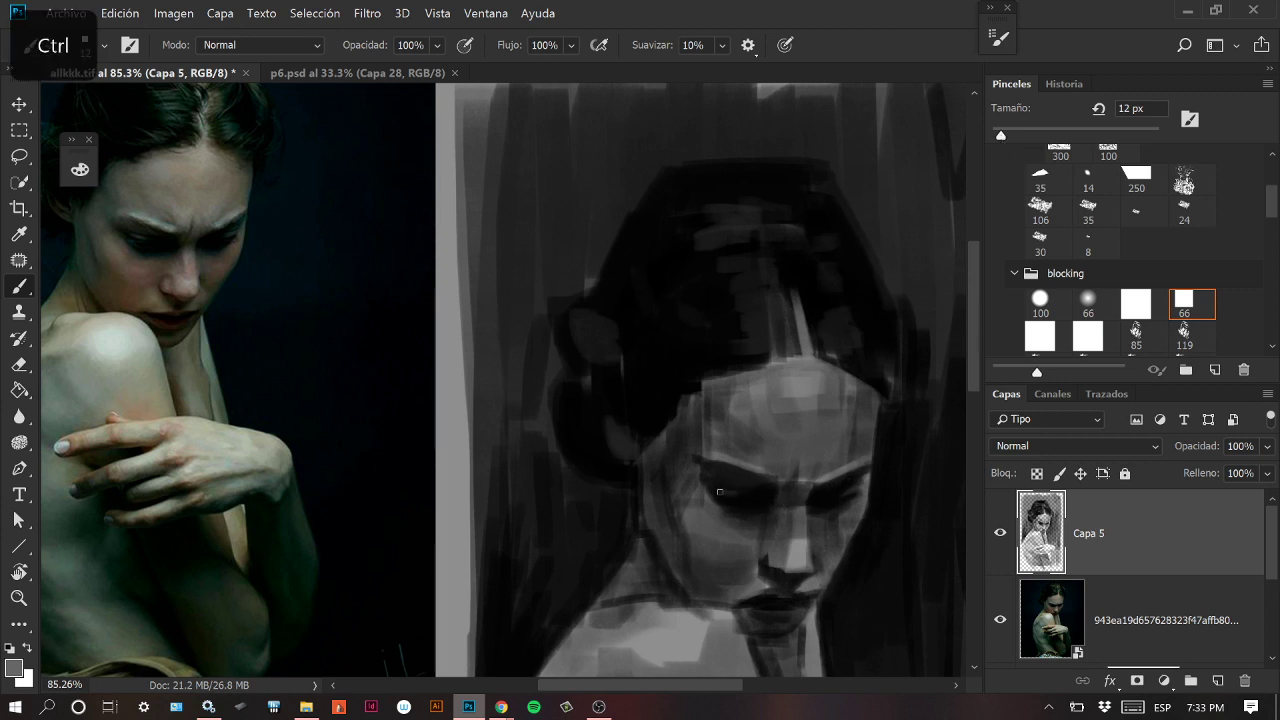
key("ctrl+z")
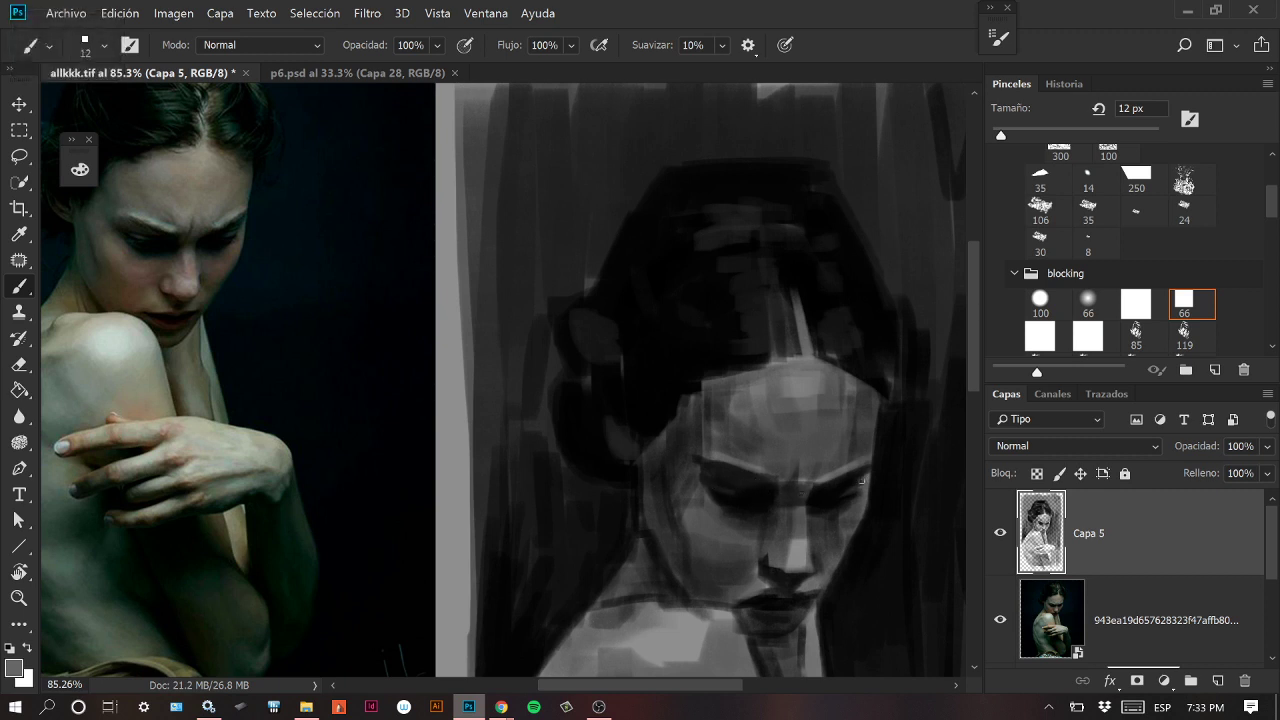
left_click(748, 498, "alt")
Blend the forehead and brow with a sampled gray and darken the hair's edges with black, using the square brush at 24 px.
left_click(805, 383, "alt")
left_click(1011, 135)
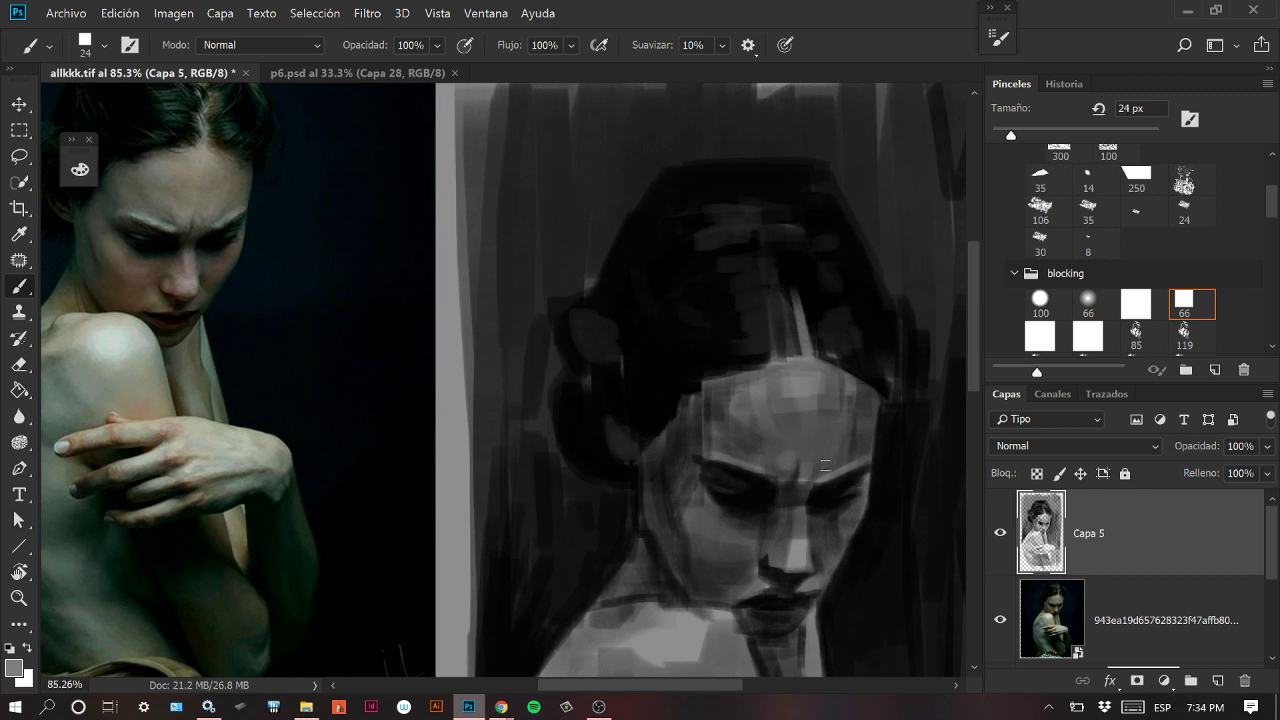
left_click_drag(872, 396, 834, 374)
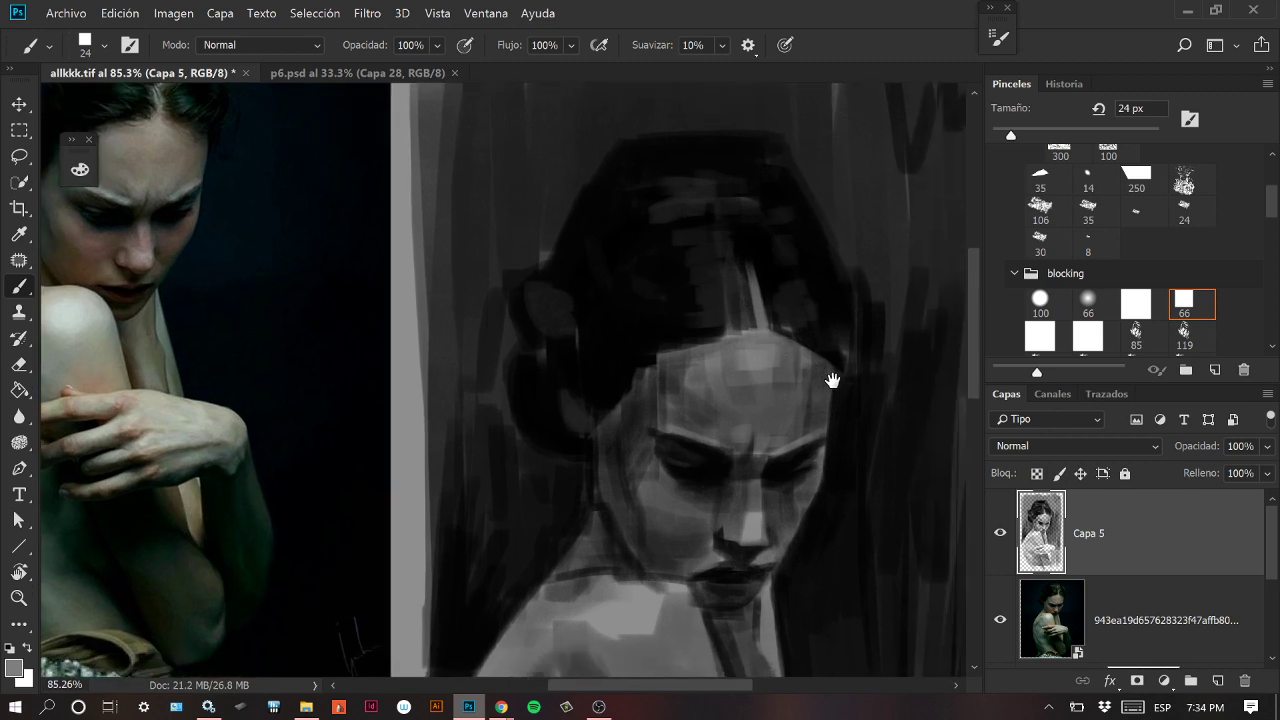
left_click_drag(807, 421, 814, 451)
left_click(770, 505, "alt")
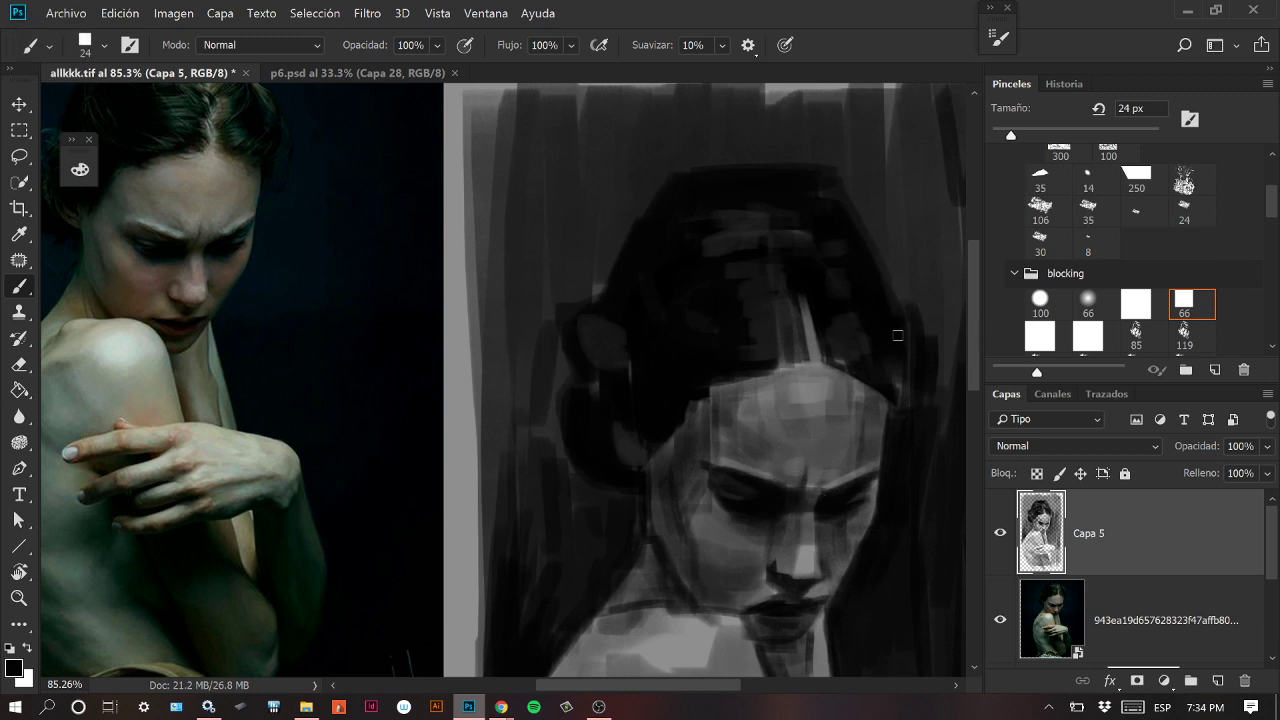
scroll(886, 391, "down", 1)
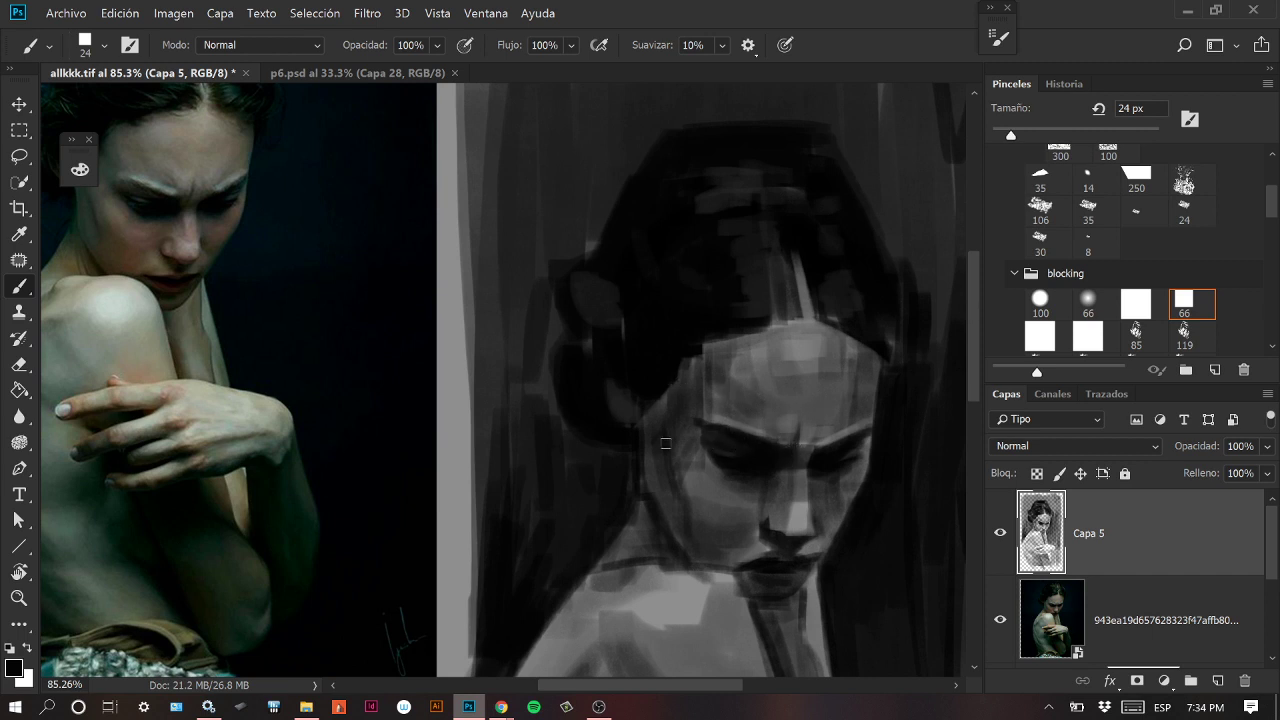
Sample dark grays from the side of the face and shade the temple, cheek and jaw with the 24 px brush.
key("alt")
left_click(661, 487, "alt")
left_click_drag(853, 493, 818, 486)
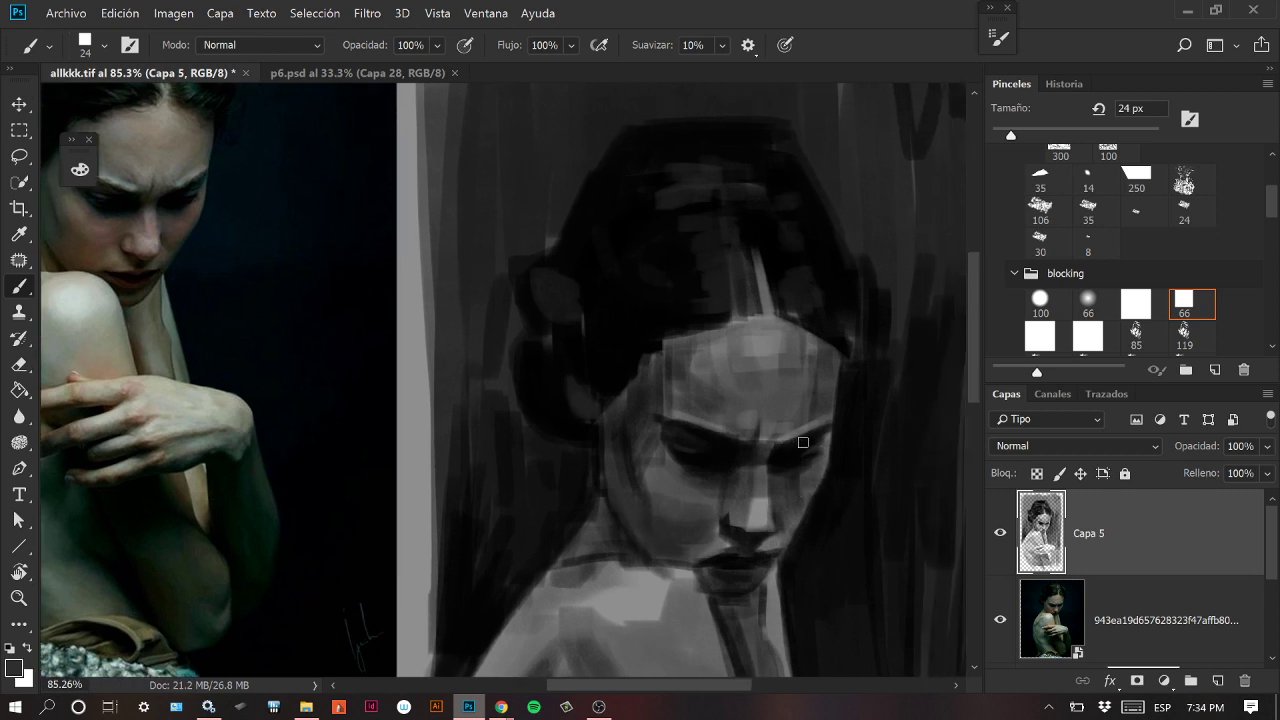
left_click_drag(743, 451, 777, 462)
left_click(670, 437, "alt")
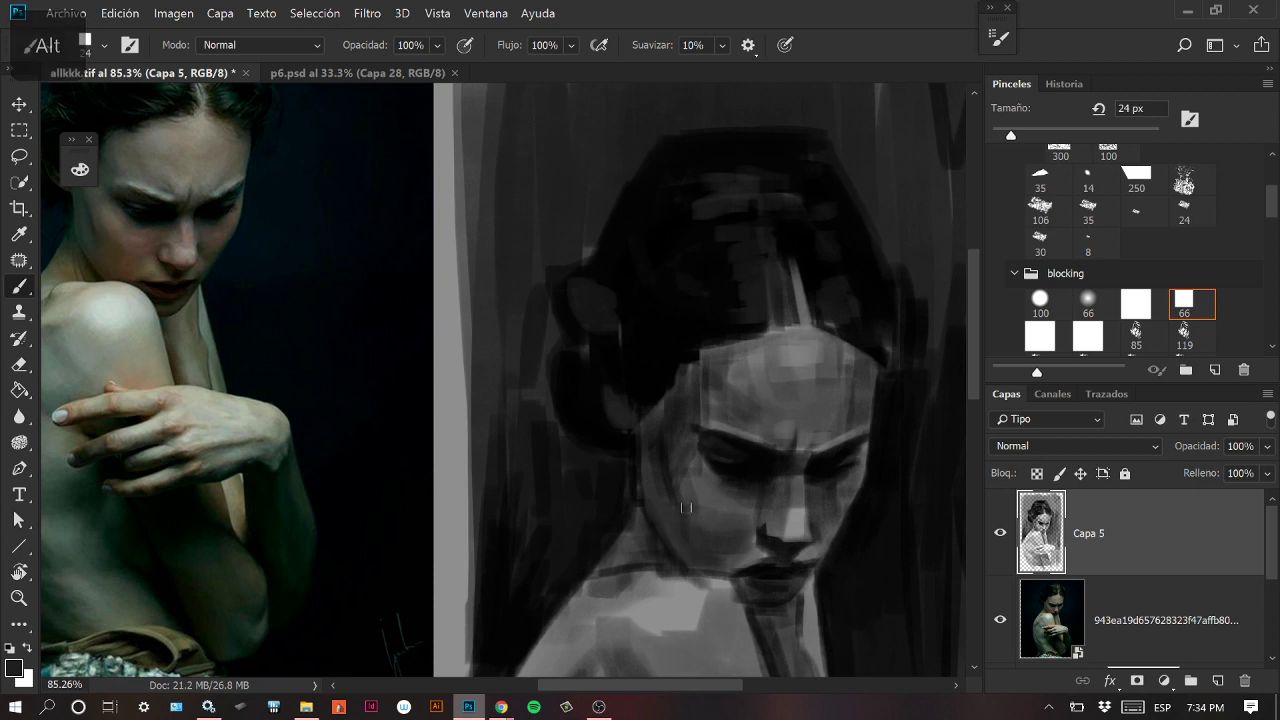
mouse_move(830, 482)
left_mouse_down()
mouse_move(800, 452)
mouse_move(851, 463)
mouse_move(769, 443)
mouse_move(799, 449)
left_mouse_up()
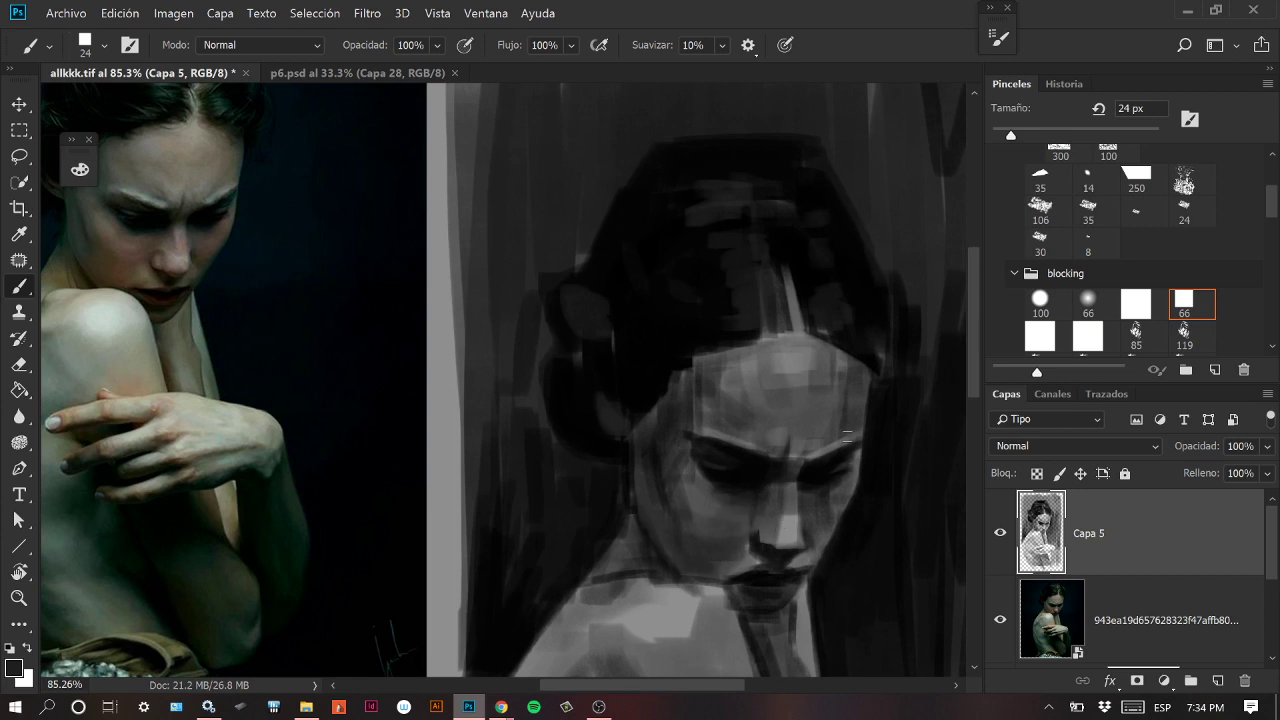
Refine the small facial shadows with the square brush at 13 px and enlarge the brush to 50 px.
key("bracketleft")
left_click_drag(1005, 134, 1002, 134)
left_click_drag(840, 411, 694, 297)
key("z")
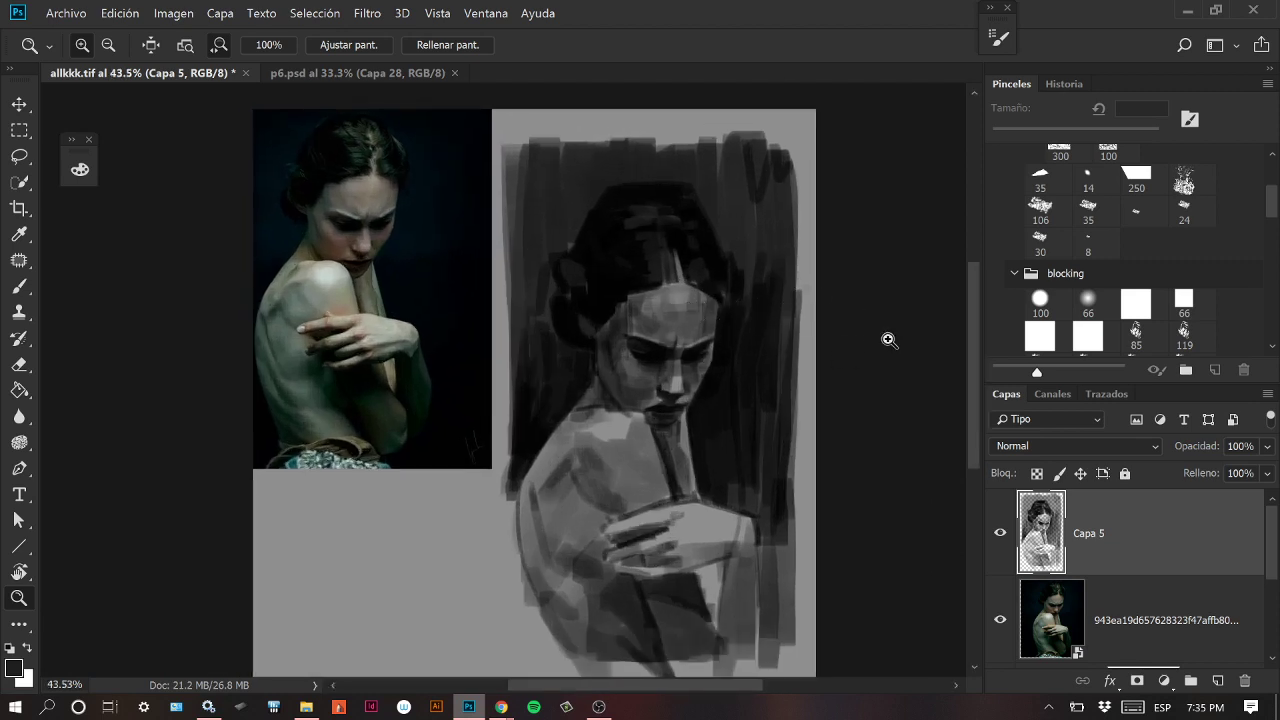
mouse_move(737, 374)
left_mouse_down()
mouse_move(717, 369)
mouse_move(755, 355)
mouse_move(786, 297)
left_mouse_up()
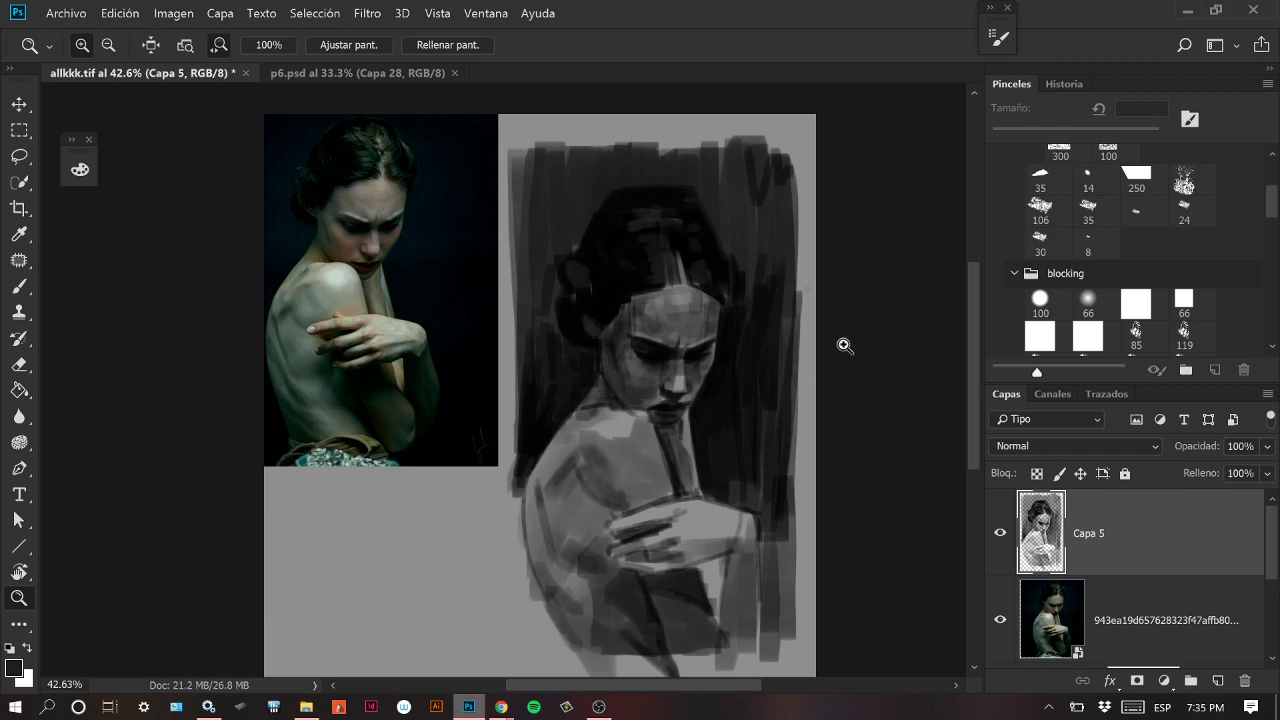
key("b")
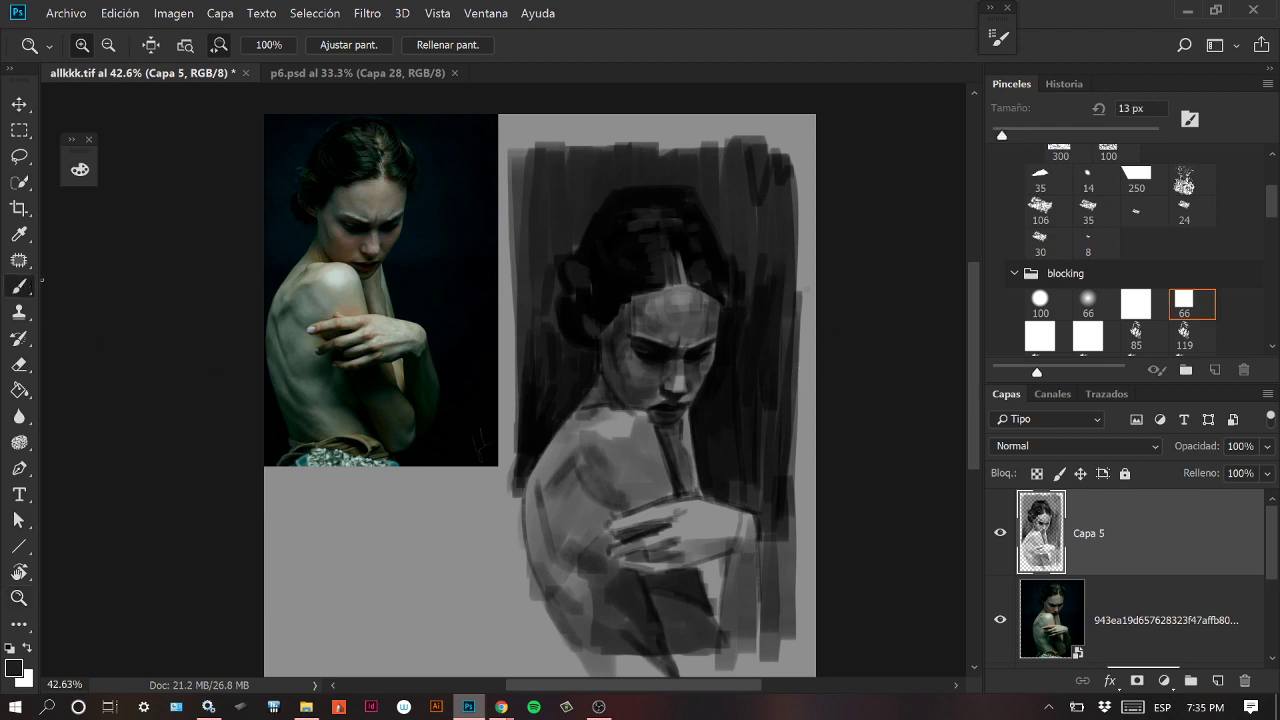
left_click_drag(1016, 131, 1033, 133)
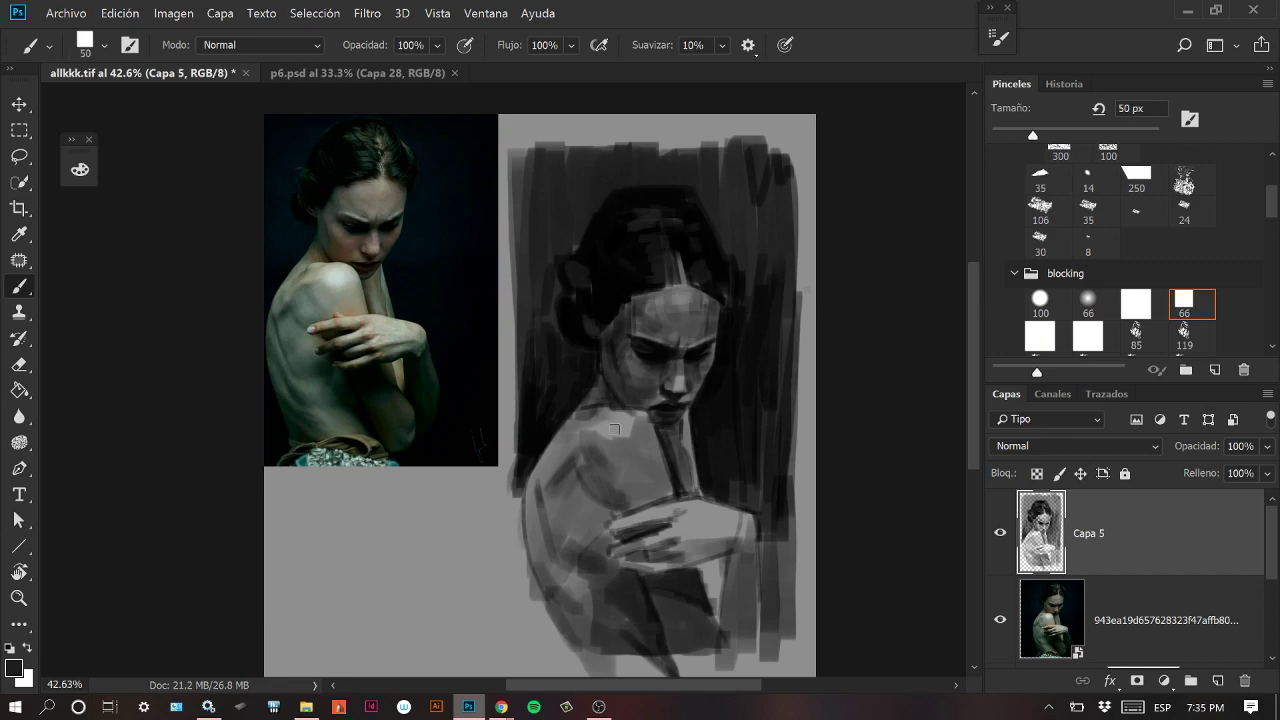
Switch to presentacion01.pdf in Adobe Acrobat Reader and go through its pages to the closing page of social media links.
mouse_move(512, 710)
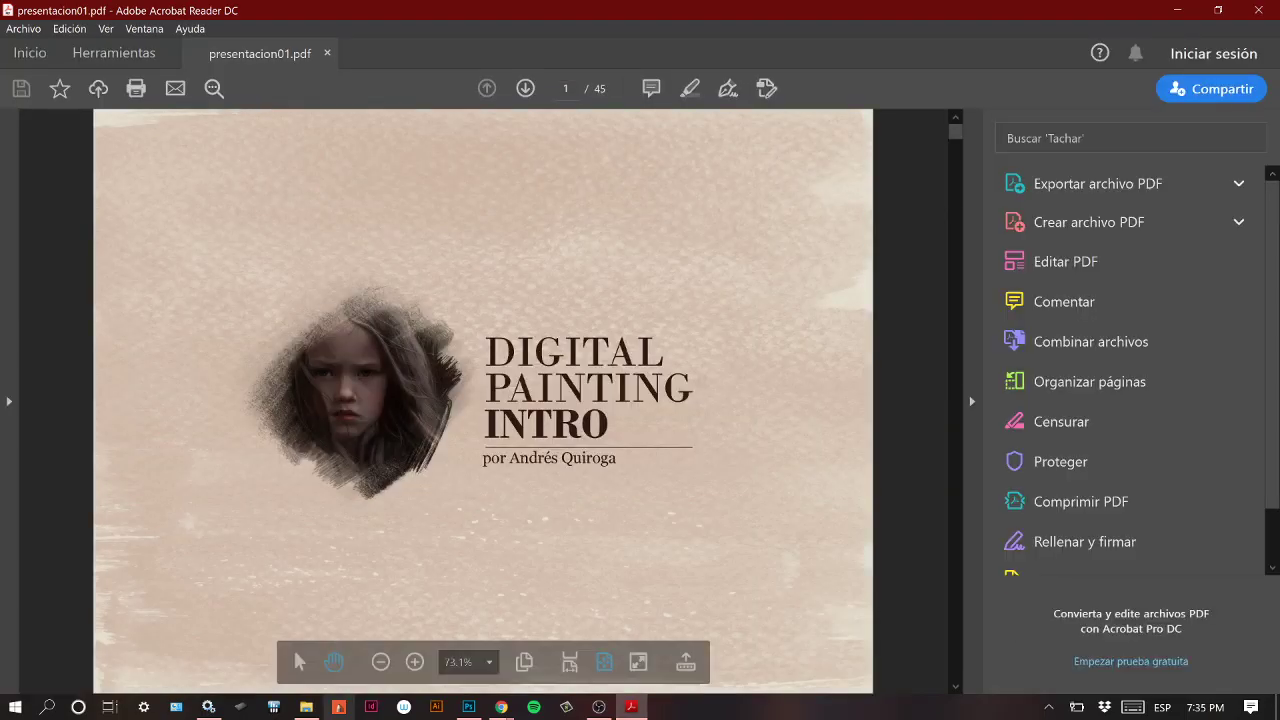
scroll(890, 188, "down", 10)
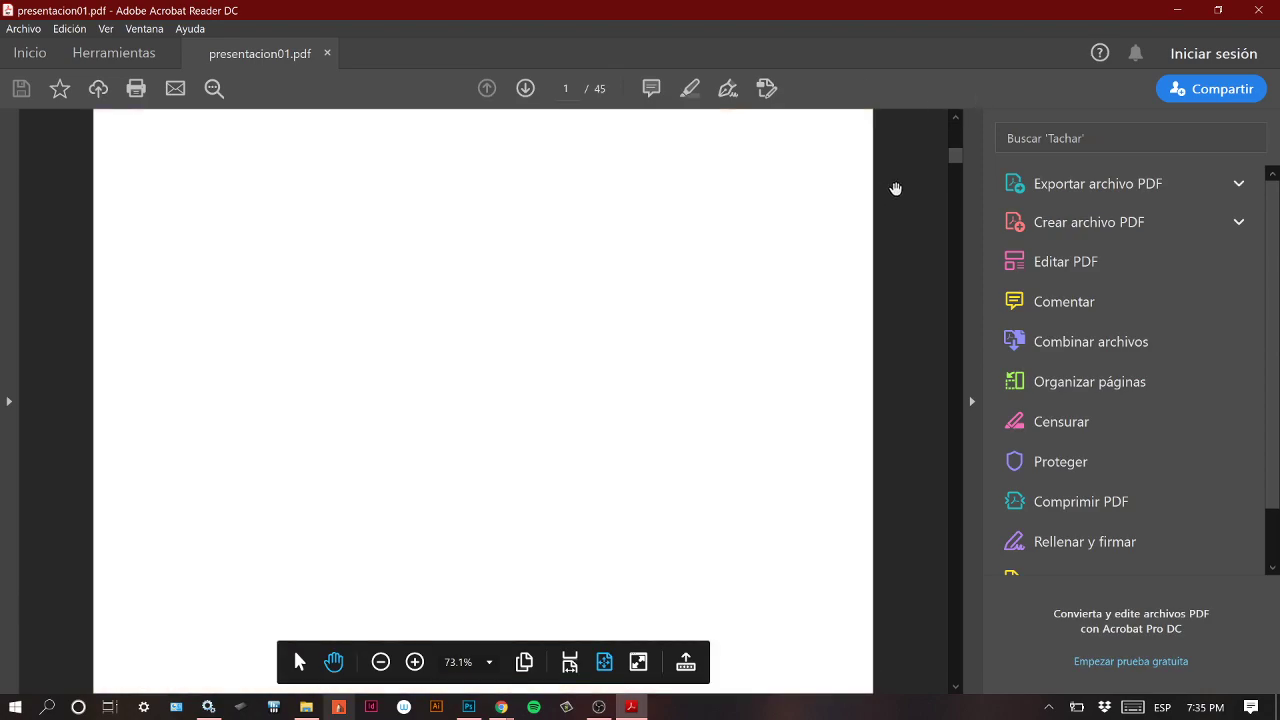
scroll(926, 201, "down", 20)
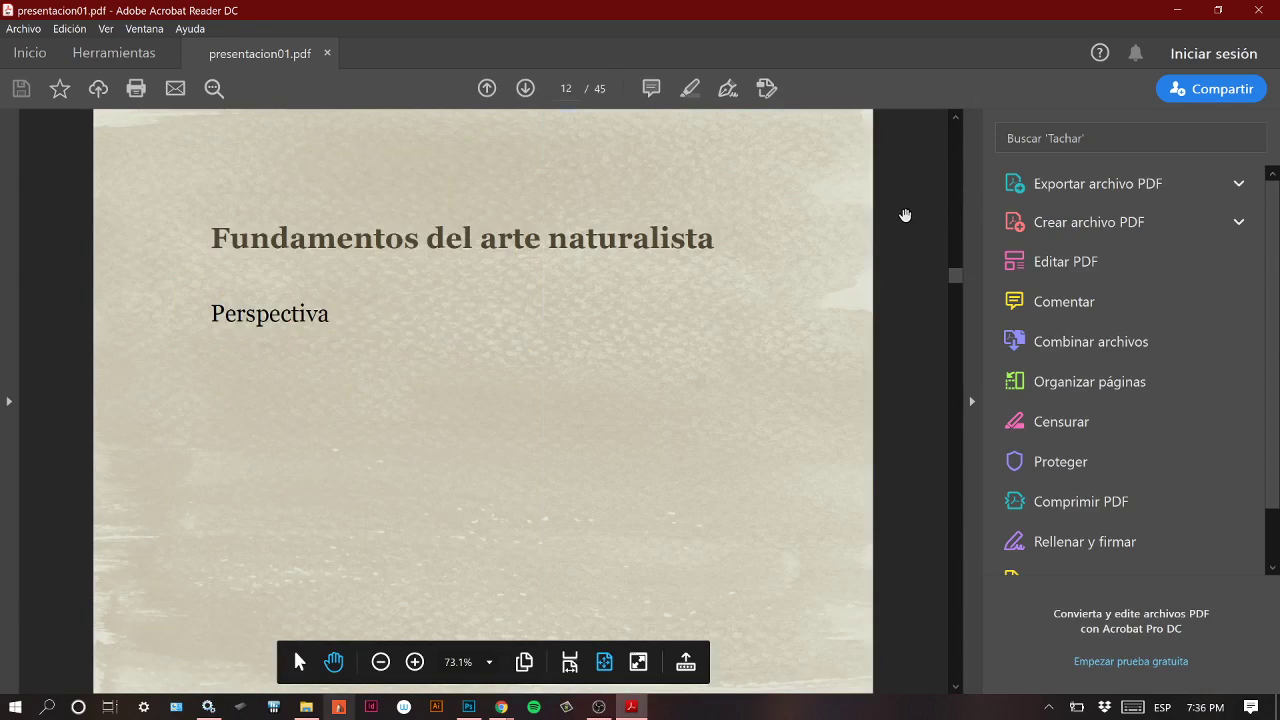
scroll(910, 207, "down", 5)
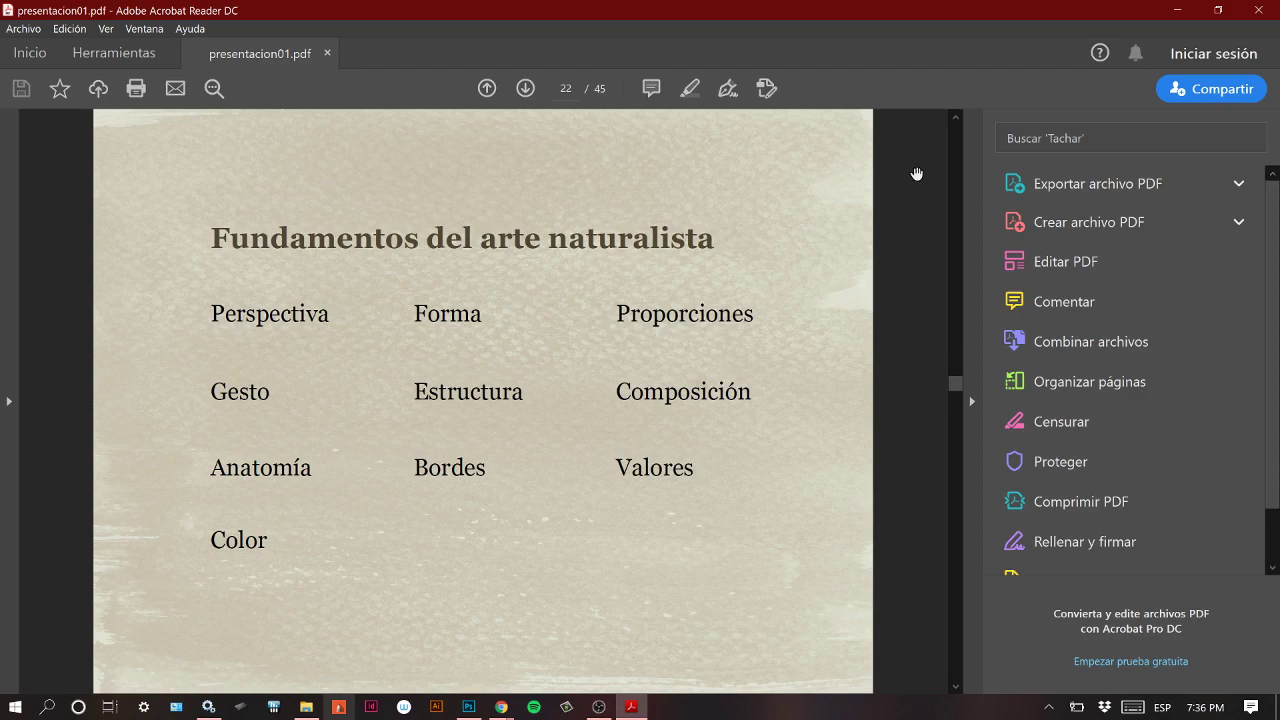
scroll(960, 437, "down", 12)
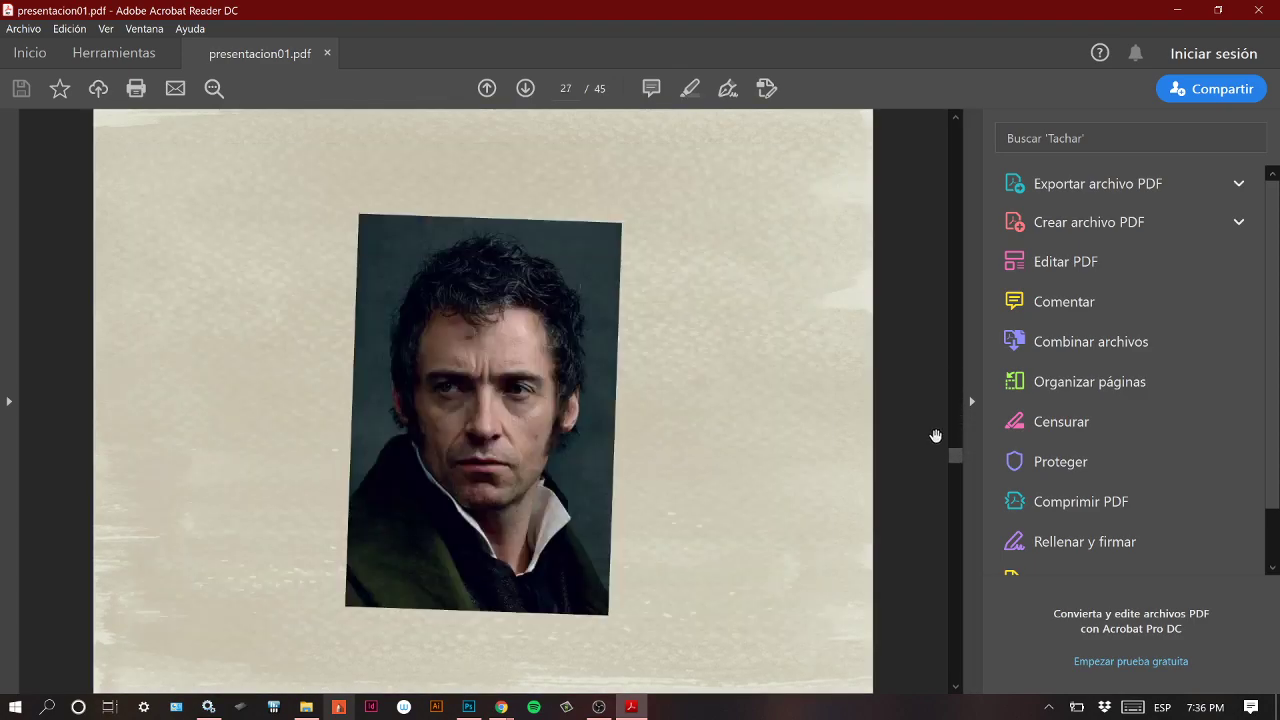
scroll(939, 428, "down", 20)
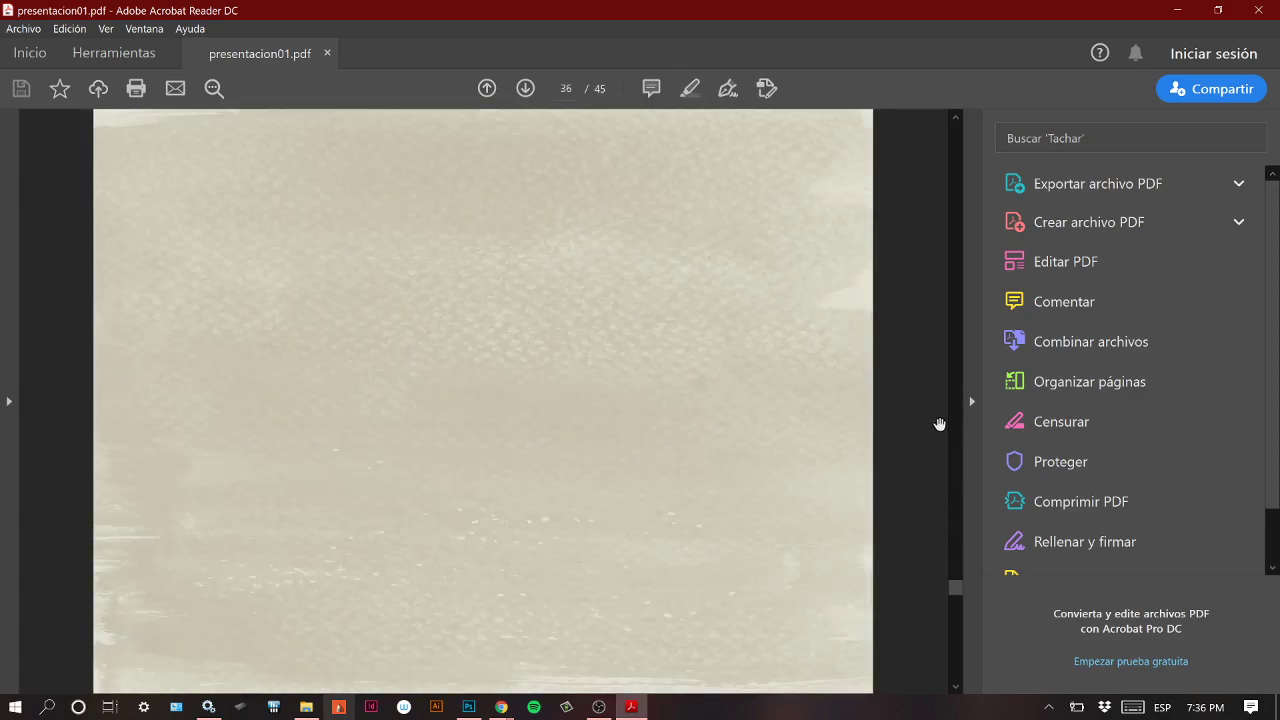
scroll(939, 424, "down", 3)
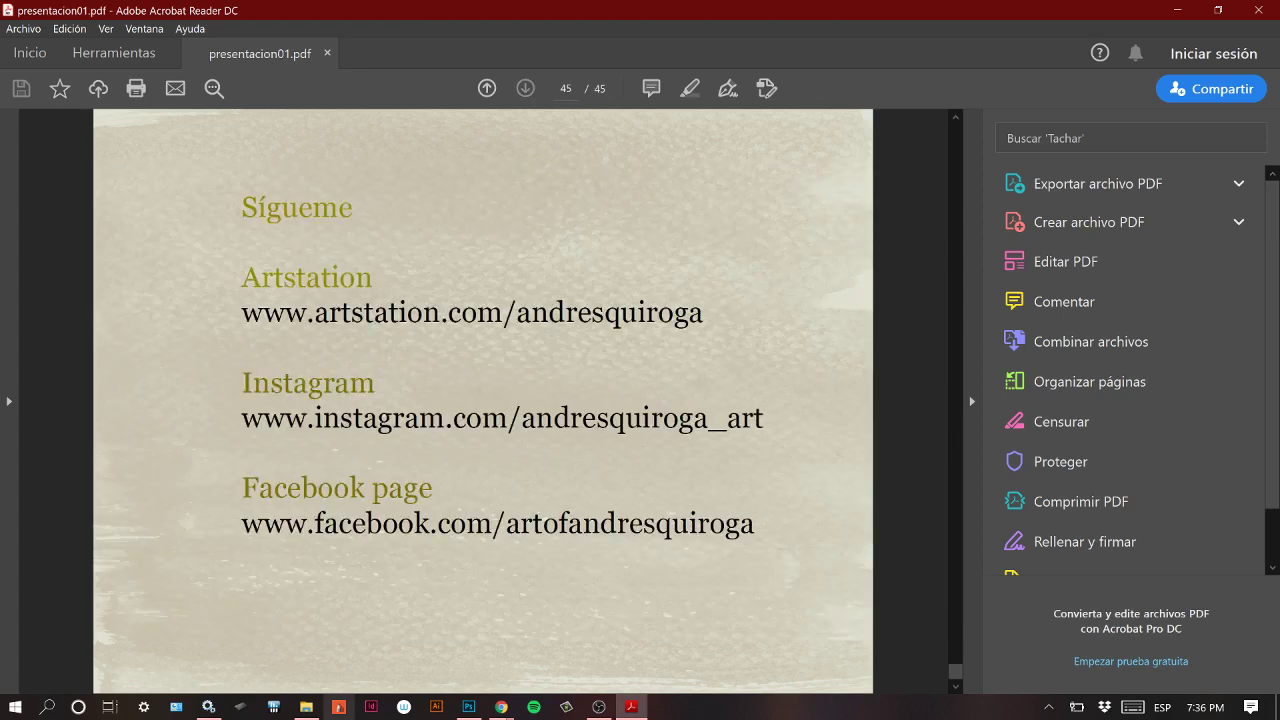
Switch to the Schoolism course page in Chrome and return to the presentation in Acrobat Reader.
left_click(598, 707)
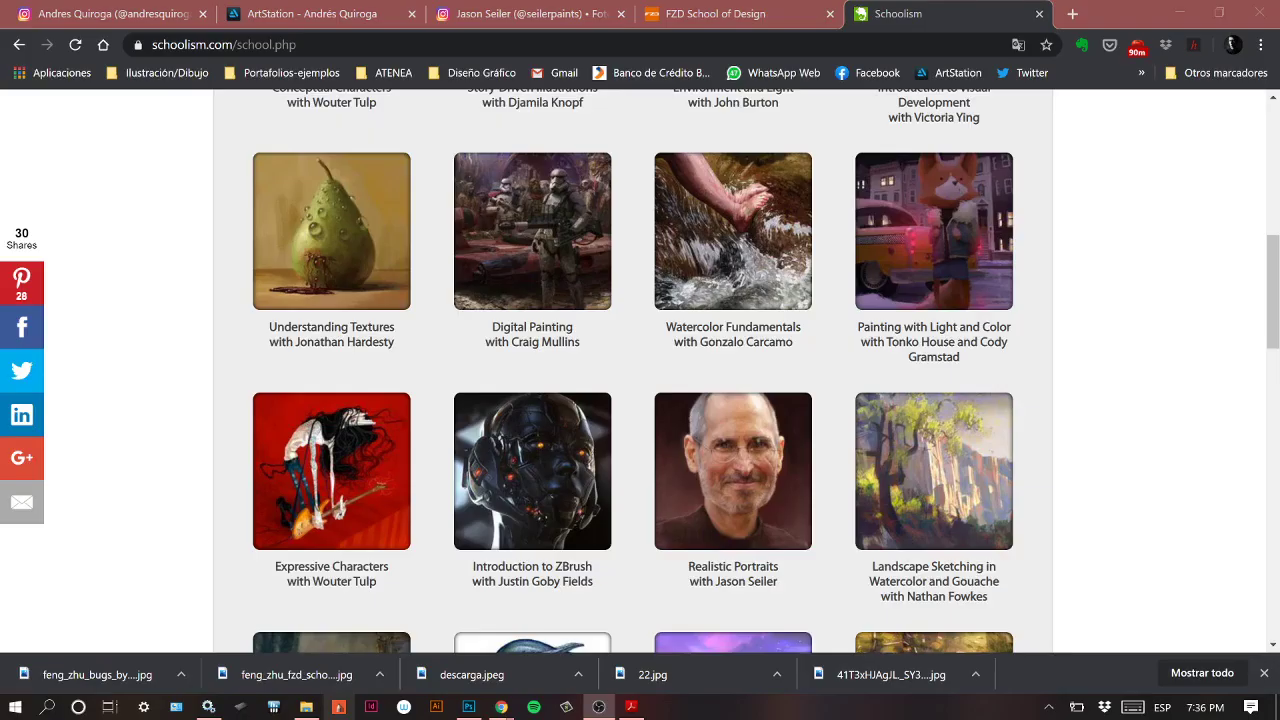
key("alt+Tab")
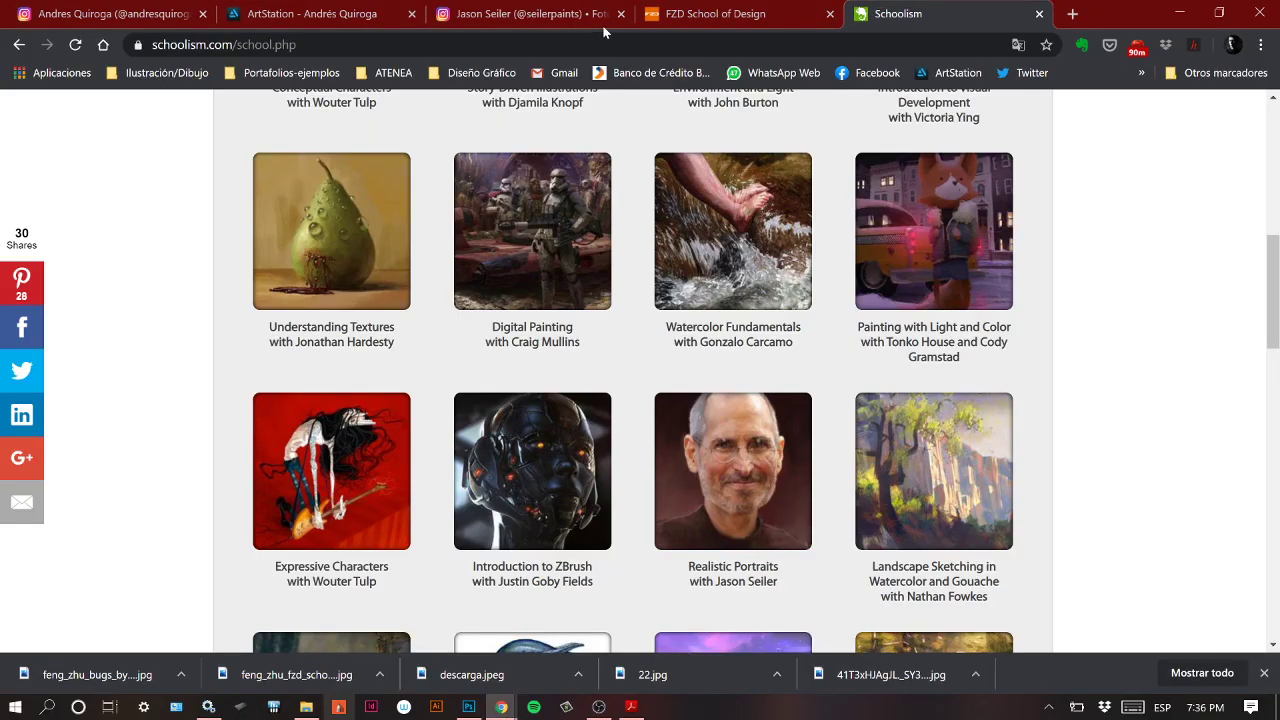
left_click(631, 707)
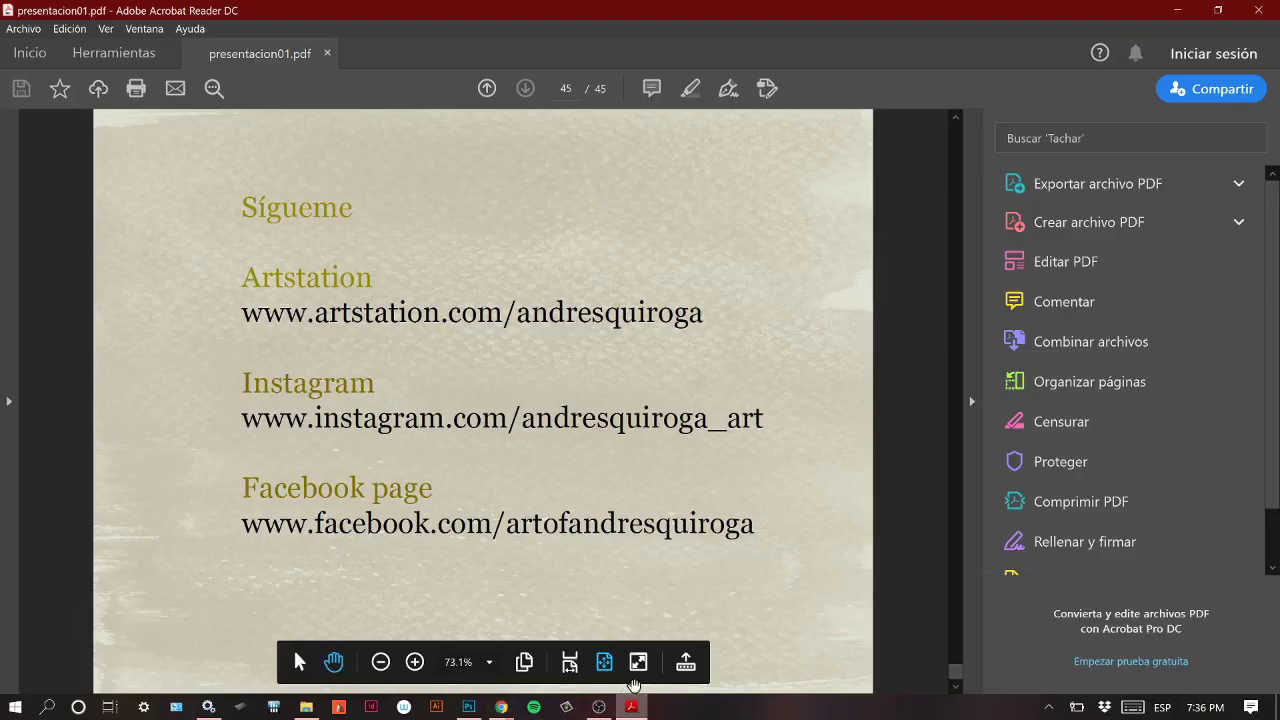